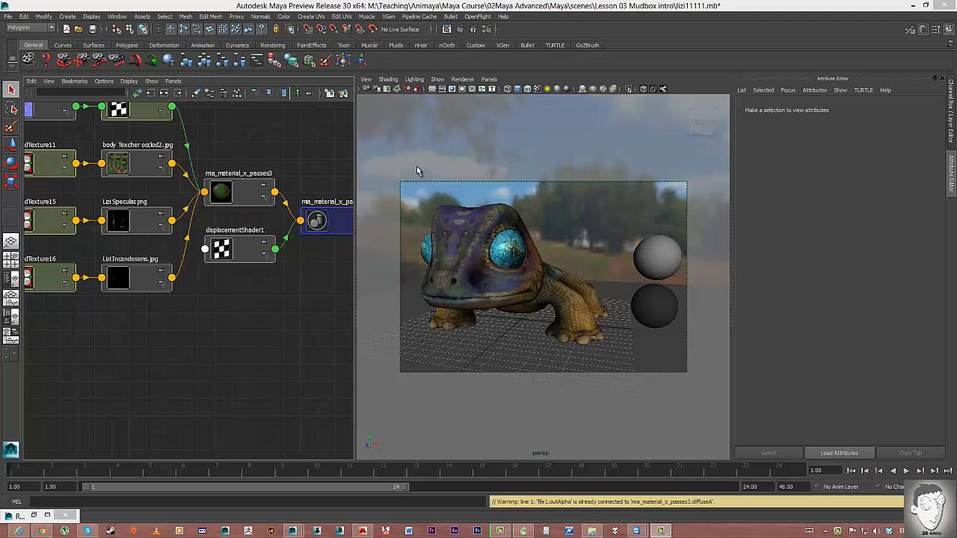
# Break the texture link on mia_material_x_passes3's Diffuse Color, set it to light grey, and select displacementShader1.
pyautogui.keyDown('alt'); pyautogui.moveTo(246, 198); pyautogui.dragTo(291, 196, button='middle'); pyautogui.keyUp('alt')
pyautogui.scroll(-1, 278, 245)
pyautogui.keyDown('alt'); pyautogui.moveTo(290, 195); pyautogui.dragTo(312, 202, button='right'); pyautogui.keyUp('alt')
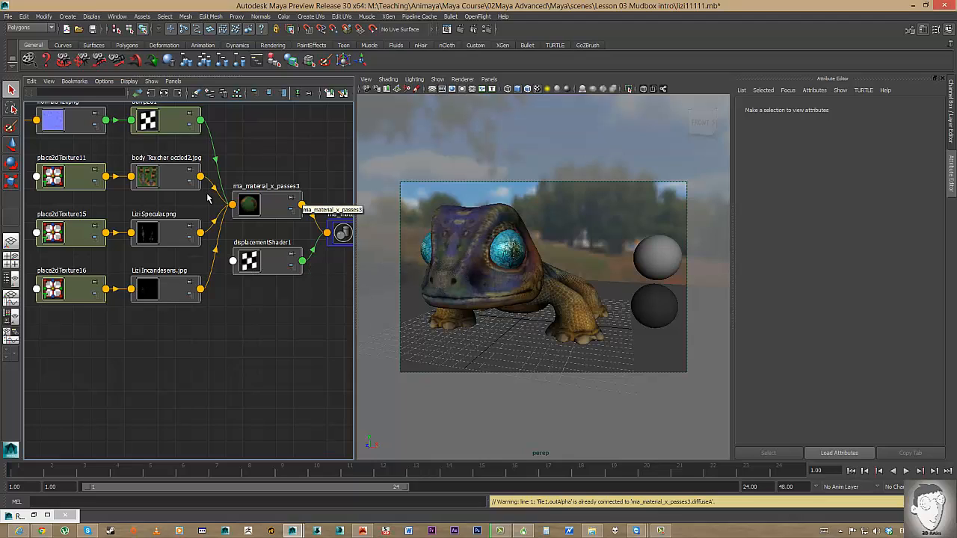
pyautogui.click(276, 209)
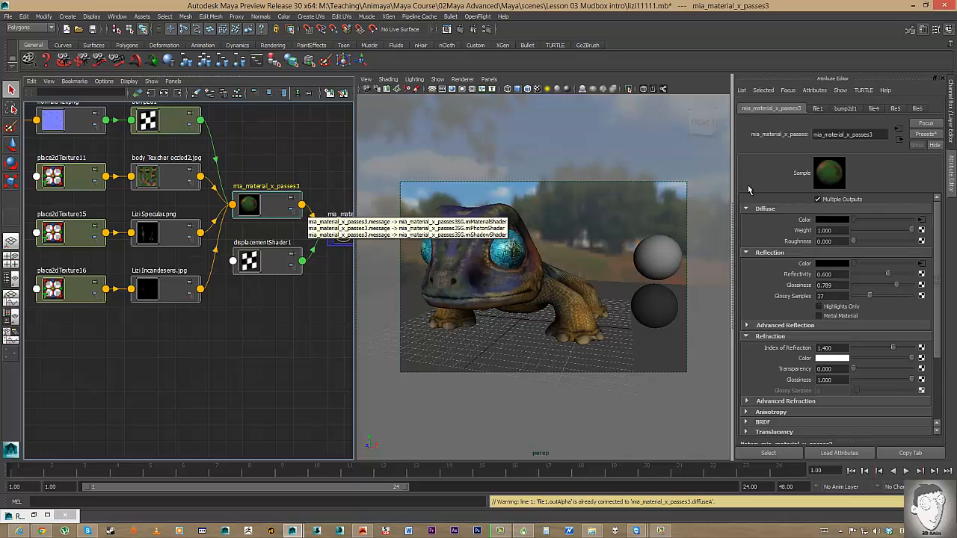
pyautogui.rightClick(801, 219)
pyautogui.click(823, 237)
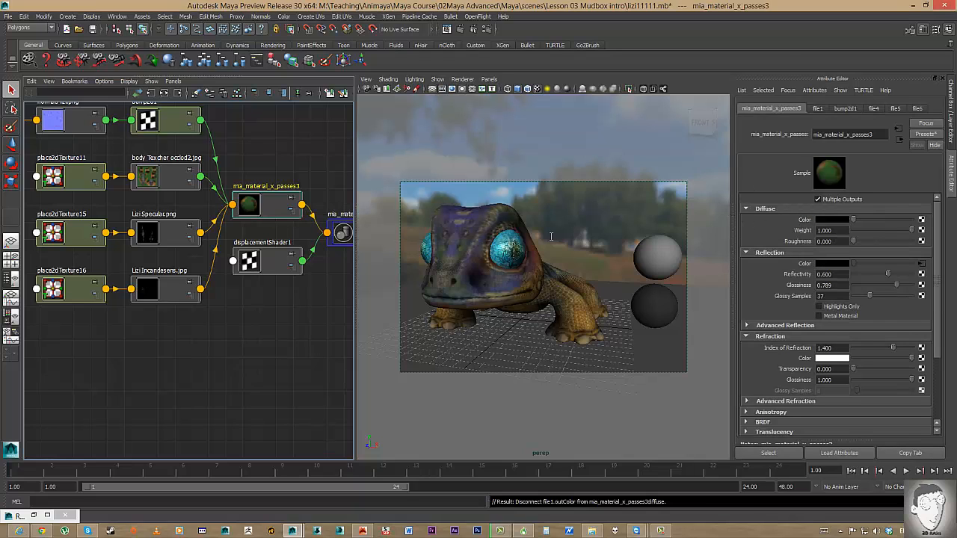
pyautogui.click(892, 220)
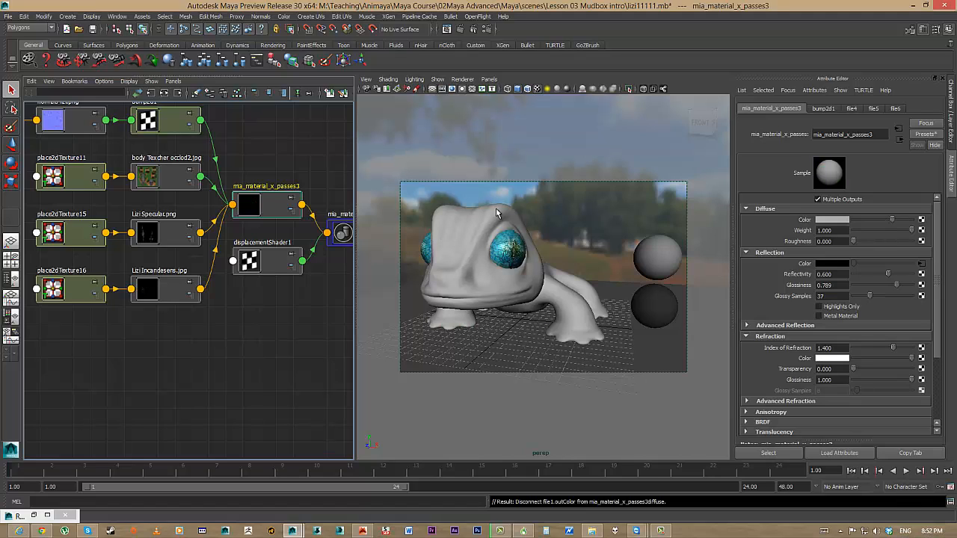
pyautogui.click(264, 267)
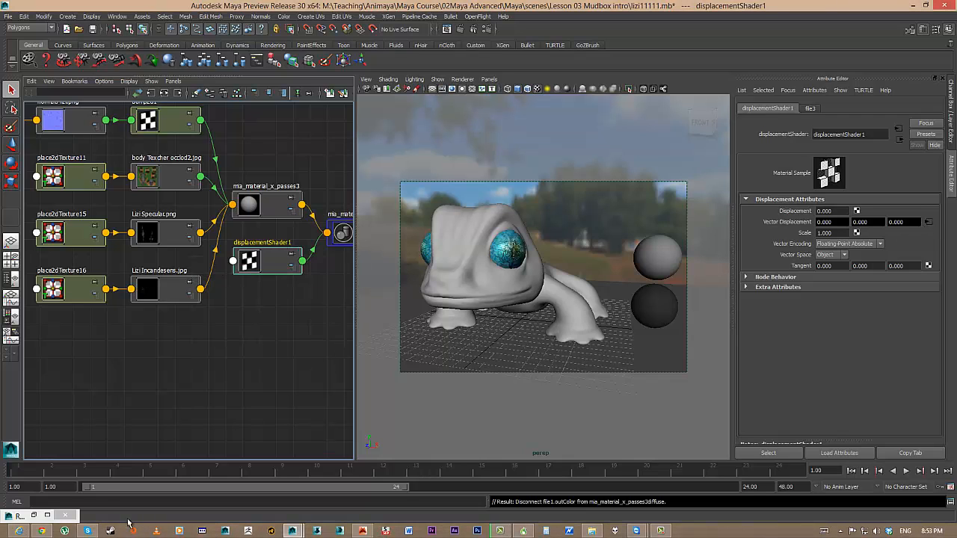
# Render a region preview of the grey lizard and open file3, the Vector Displacement texture.
pyautogui.click(65, 516)
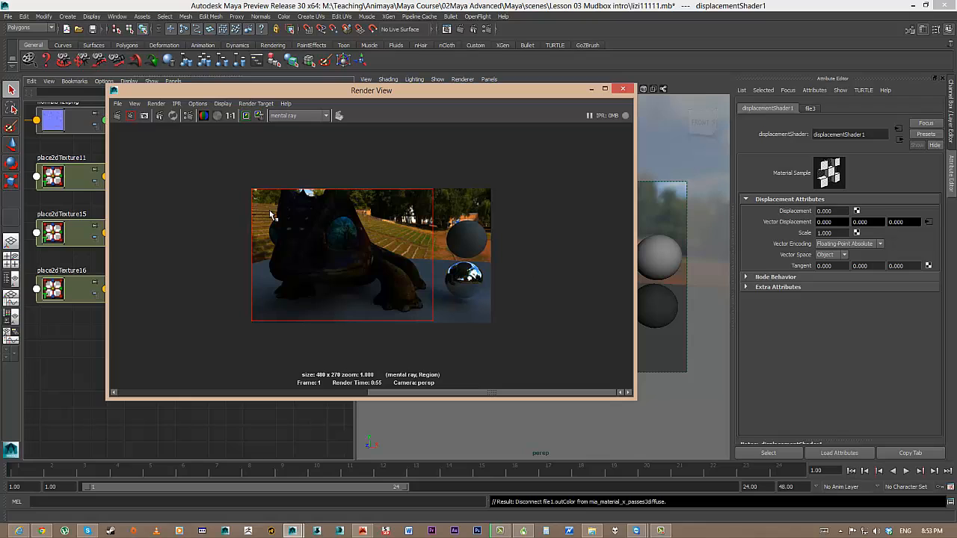
pyautogui.click(130, 115)
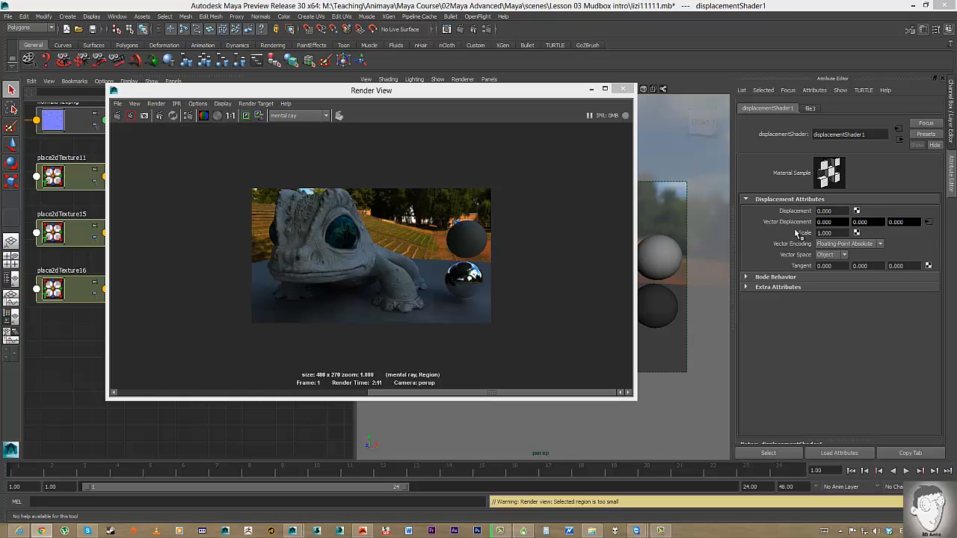
pyautogui.click(929, 223)
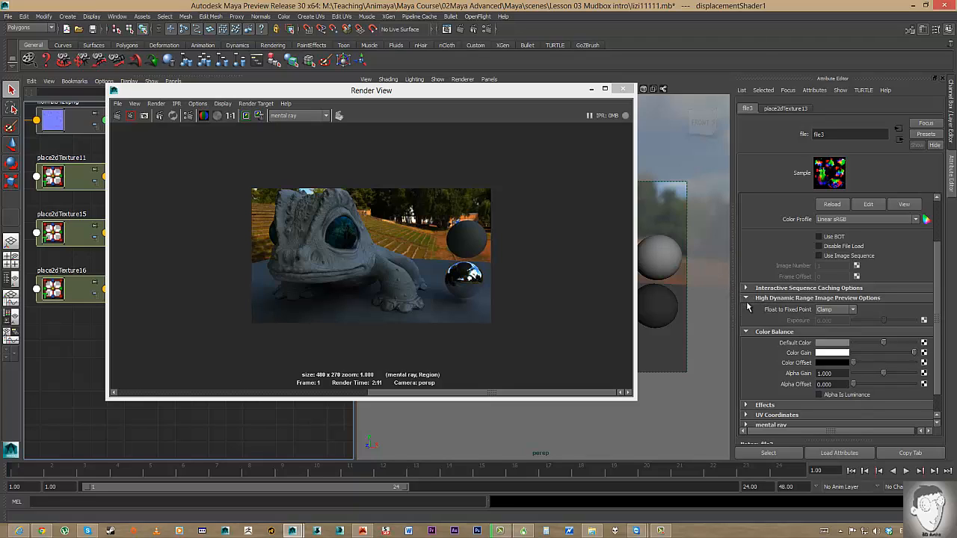
# Set file3's Float to Fixed Point to Exponential and render a region over the lizard's head.
pyautogui.click(837, 309)
pyautogui.click(830, 331)
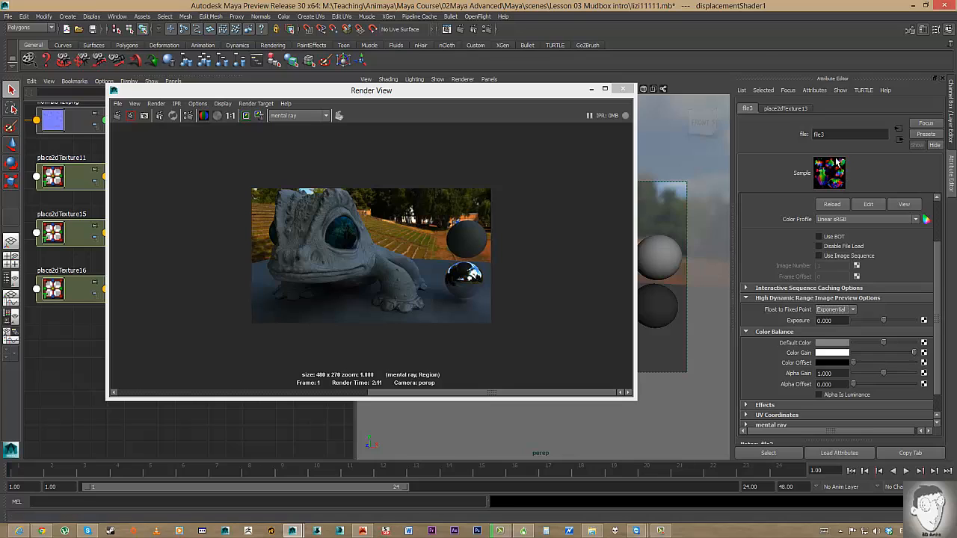
pyautogui.click(249, 124)
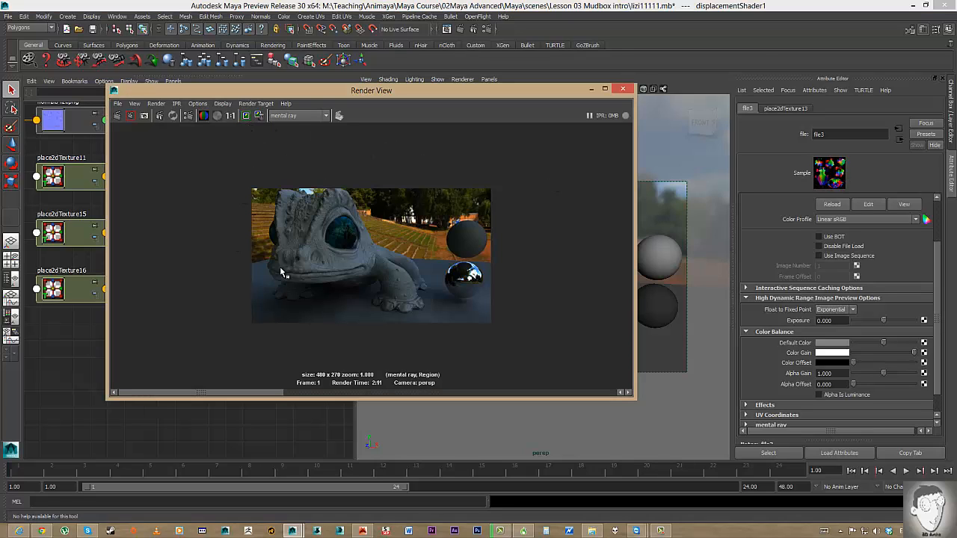
pyautogui.moveTo(253, 171); pyautogui.dragTo(432, 327)
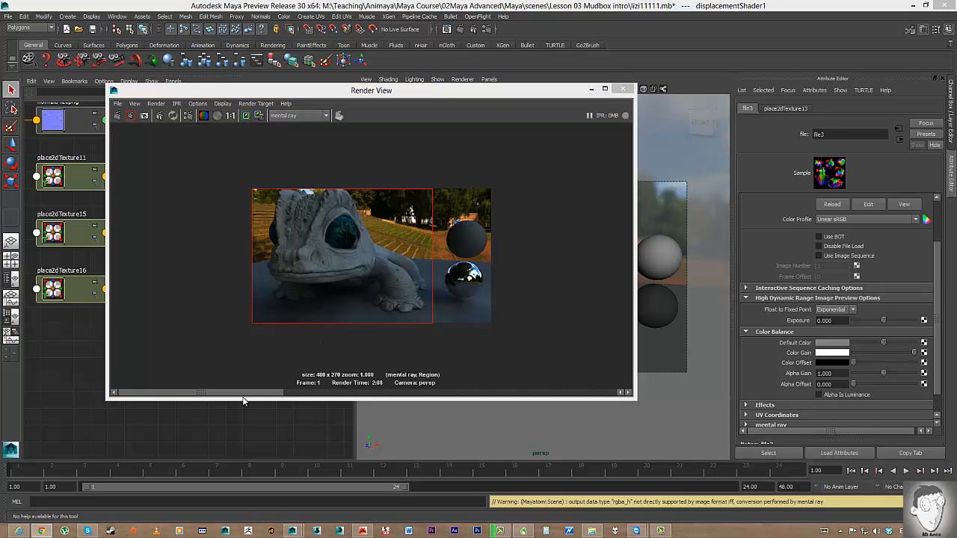
pyautogui.moveTo(254, 394)
pyautogui.mouseDown()
pyautogui.moveTo(388, 394)
pyautogui.moveTo(252, 383)
pyautogui.moveTo(392, 390)
pyautogui.moveTo(262, 386)
pyautogui.mouseUp()
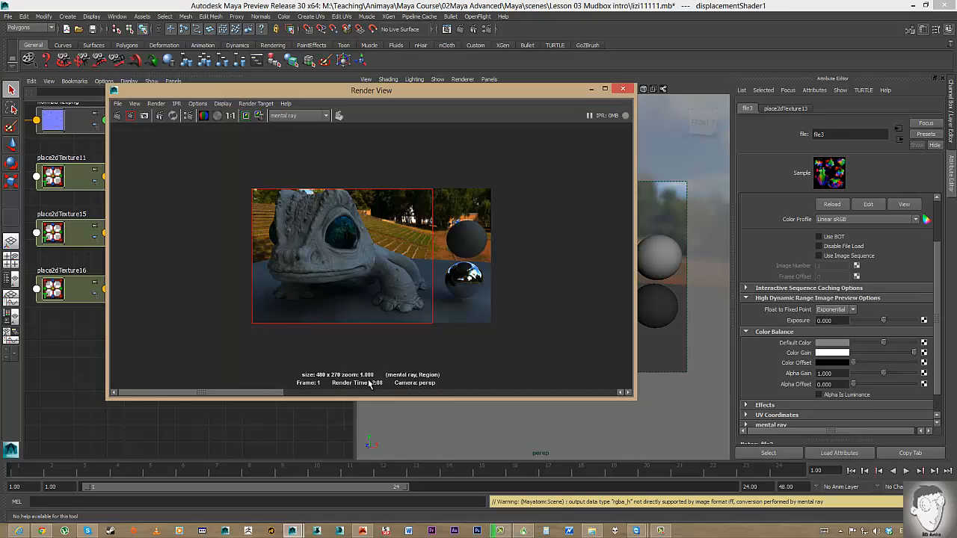
pyautogui.moveTo(368, 380); pyautogui.dragTo(232, 391)
pyautogui.scroll(3, 365, 285)
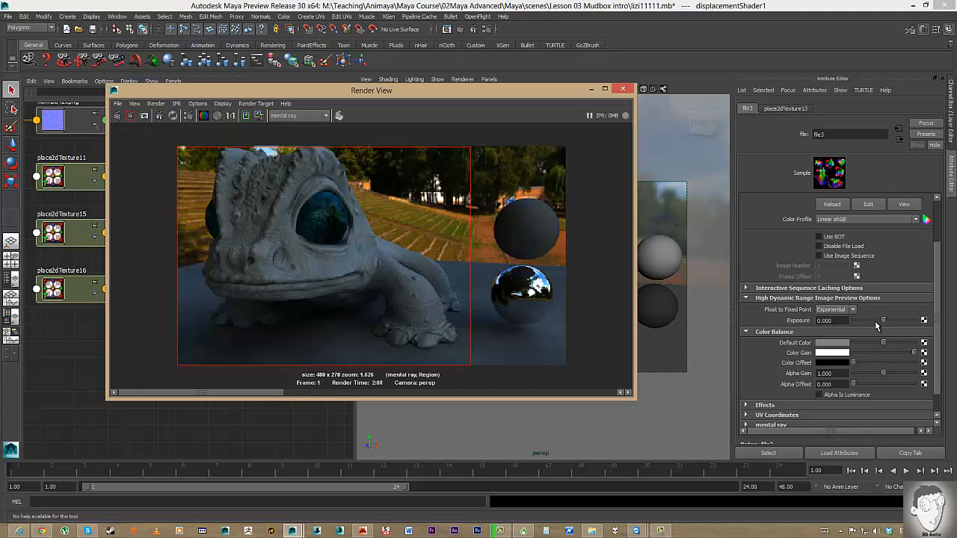
# Lower file3's exposure to -4.59, then reset the Exposure field to 1.000.
pyautogui.moveTo(884, 322)
pyautogui.mouseDown()
pyautogui.moveTo(933, 323)
pyautogui.moveTo(841, 312)
pyautogui.moveTo(871, 318)
pyautogui.mouseUp()
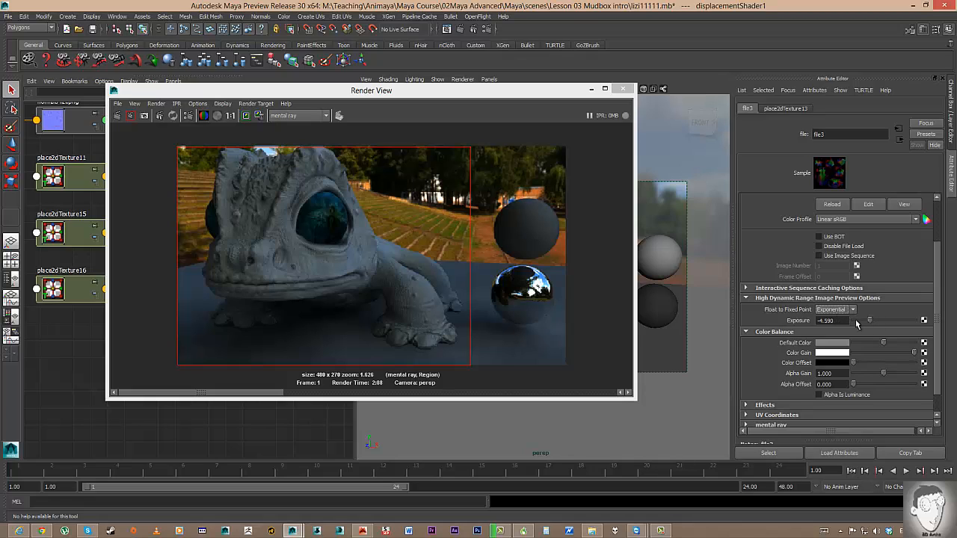
pyautogui.doubleClick(824, 320)
pyautogui.write('1')
pyautogui.press('Return')
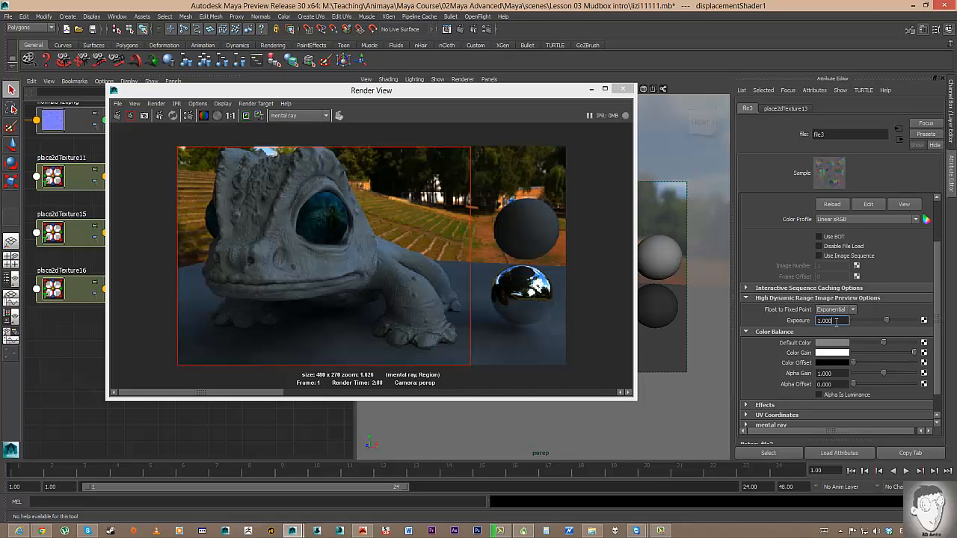
# Test exposure 10 and -7.7 with a head region render, then settle Exposure at 1.000.
pyautogui.moveTo(895, 321); pyautogui.dragTo(921, 323)
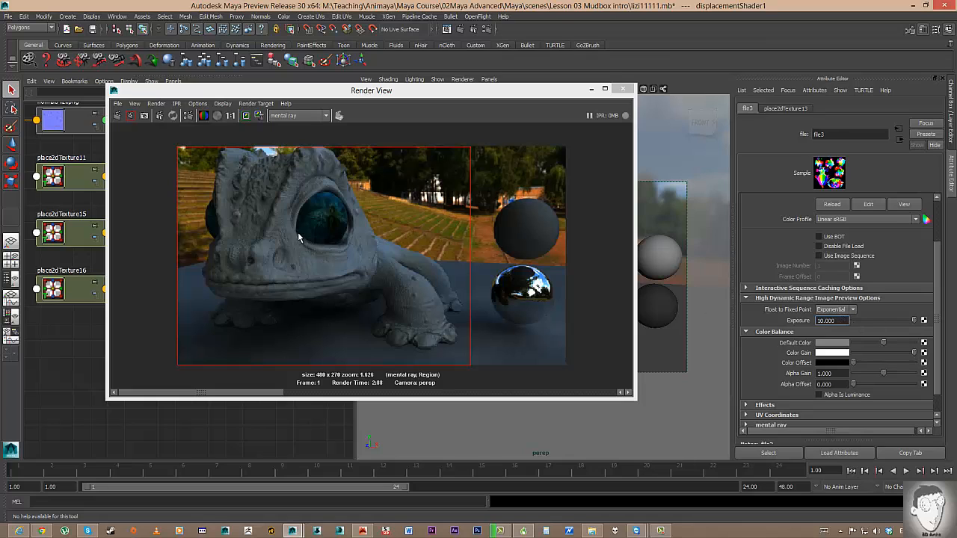
pyautogui.moveTo(269, 139); pyautogui.dragTo(472, 367)
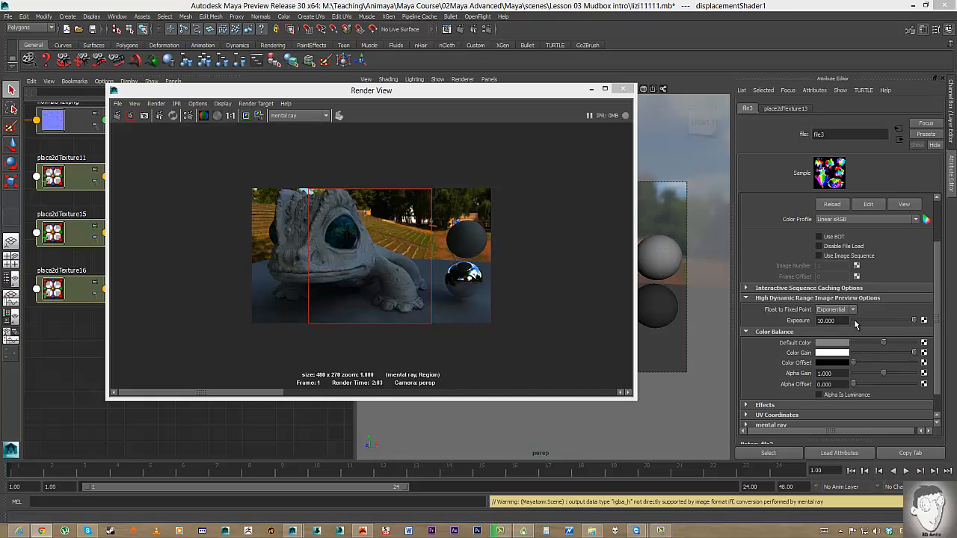
pyautogui.moveTo(878, 319); pyautogui.dragTo(762, 305)
pyautogui.write('1')
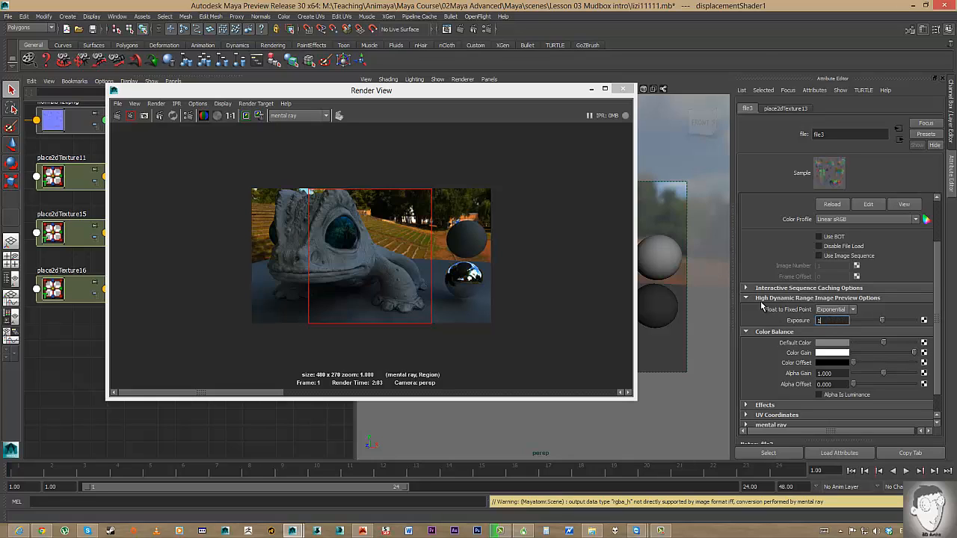
pyautogui.press('Return')
pyautogui.moveTo(360, 93); pyautogui.dragTo(567, 87)
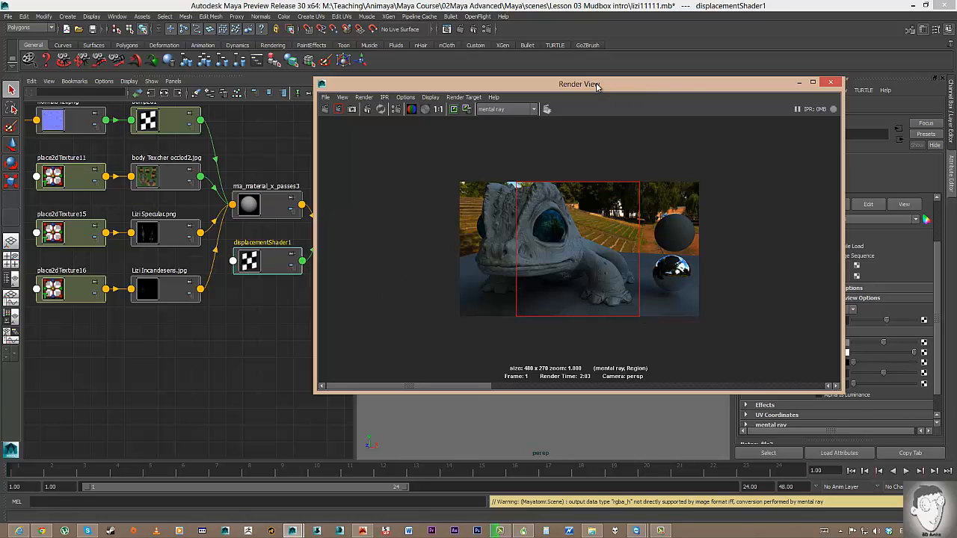
# Middle-drag file1 onto mia_material_x_passes3's Diffuse Color and select the file1 body texture.
pyautogui.moveTo(597, 86); pyautogui.dragTo(705, 92)
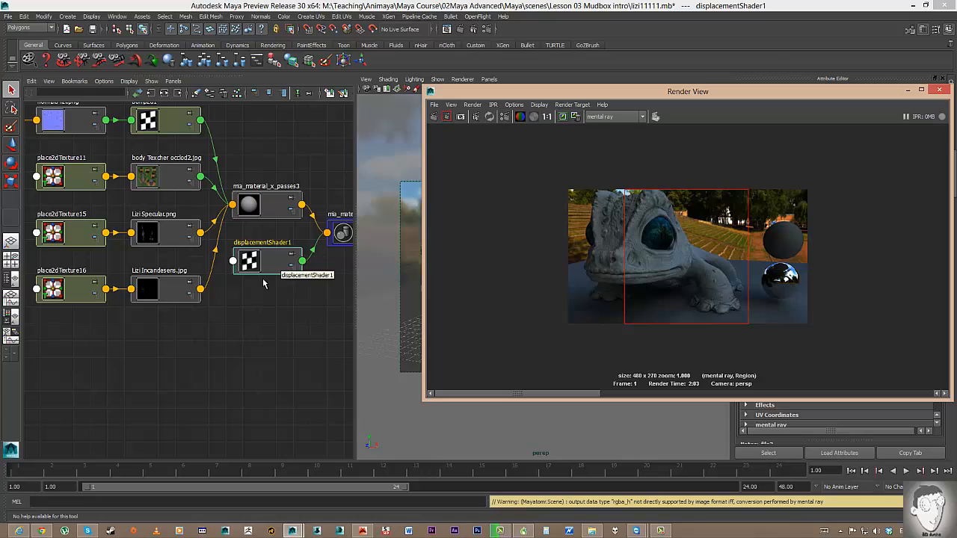
pyautogui.click(272, 203)
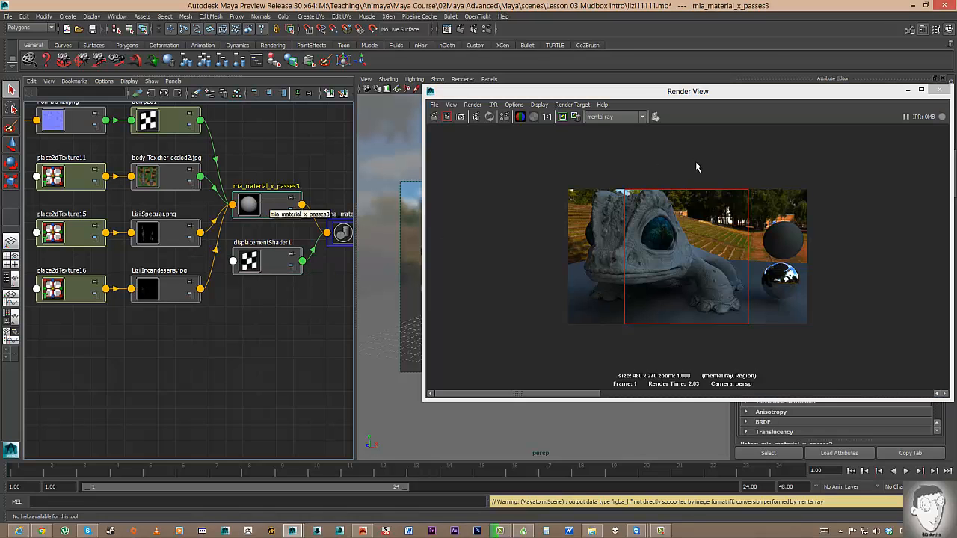
pyautogui.click(906, 90)
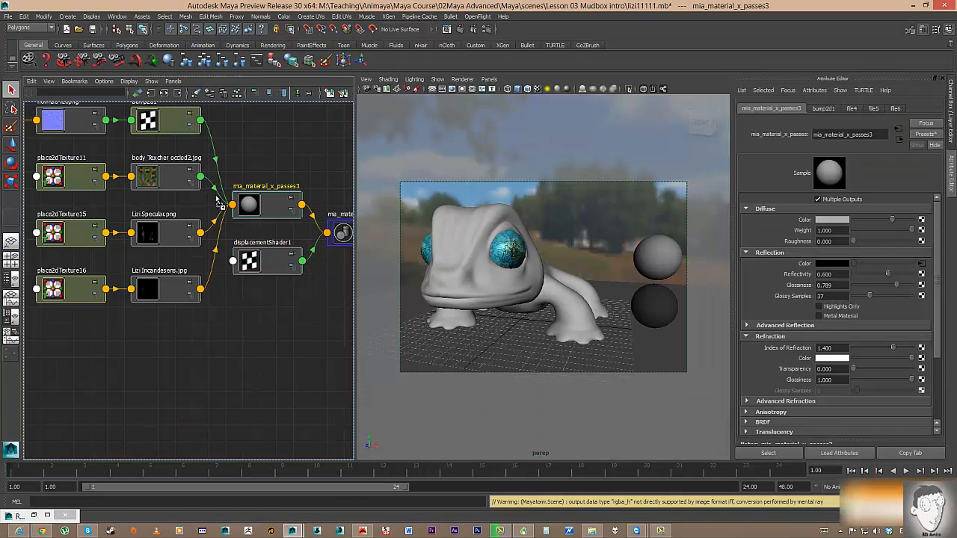
pyautogui.moveTo(782, 236); pyautogui.dragTo(826, 220, button='middle')
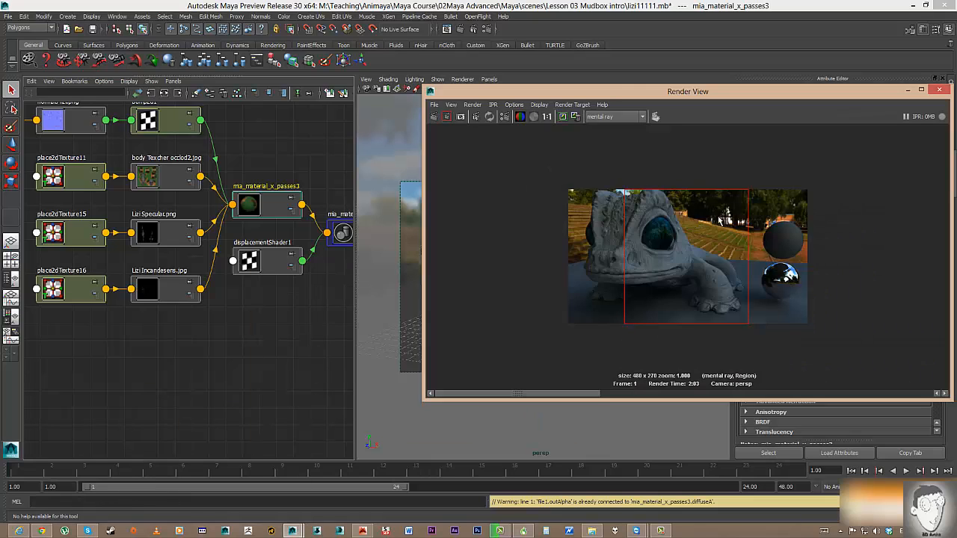
pyautogui.moveTo(548, 175); pyautogui.dragTo(560, 213)
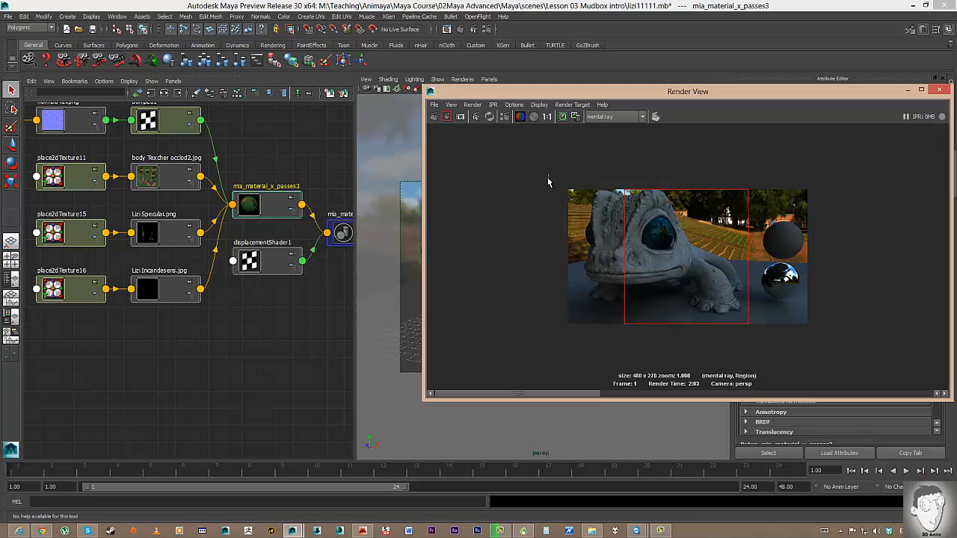
pyautogui.click(183, 186)
pyautogui.moveTo(822, 95); pyautogui.dragTo(452, 282)
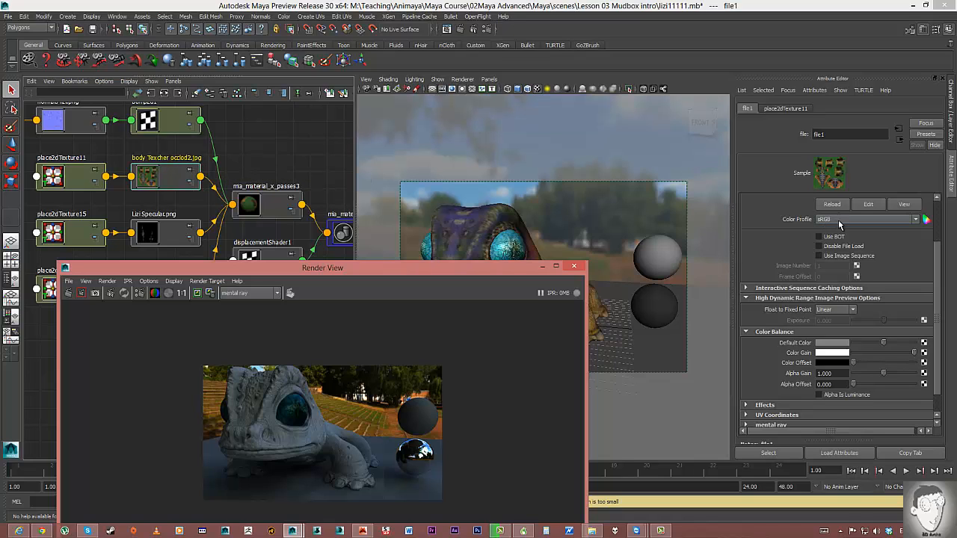
pyautogui.moveTo(427, 270); pyautogui.dragTo(555, 166)
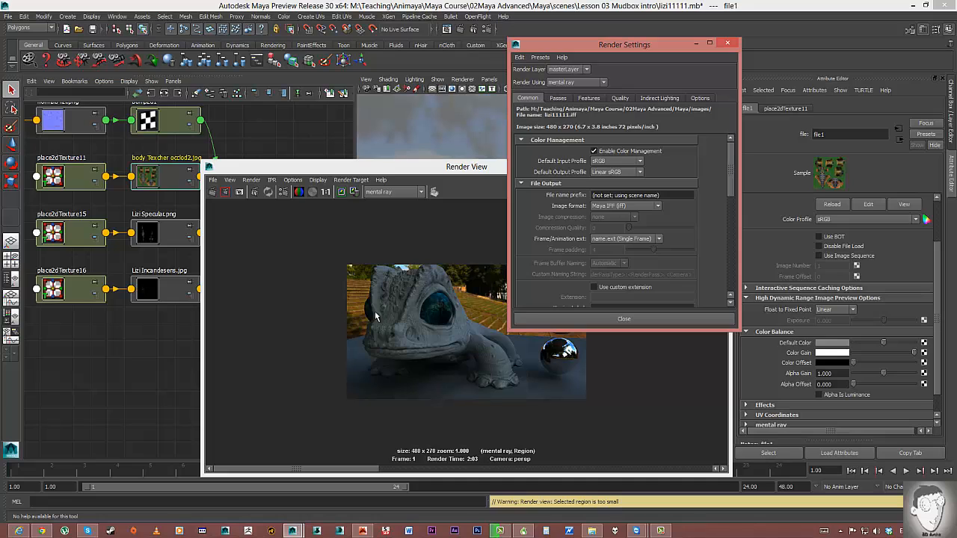
pyautogui.click(696, 43)
pyautogui.moveTo(355, 171); pyautogui.dragTo(436, 84)
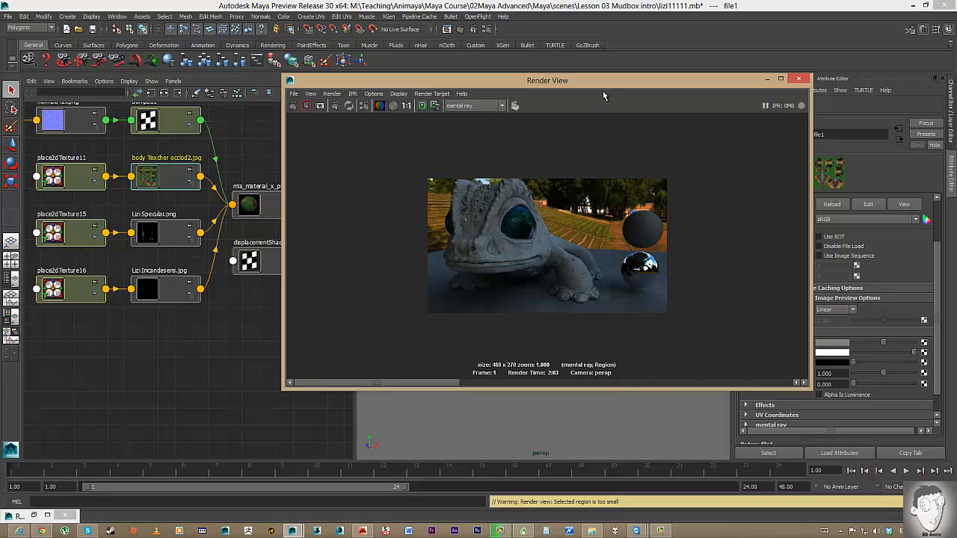
# Reposition the Render View window and open its Display menu.
pyautogui.moveTo(605, 80); pyautogui.dragTo(289, 105)
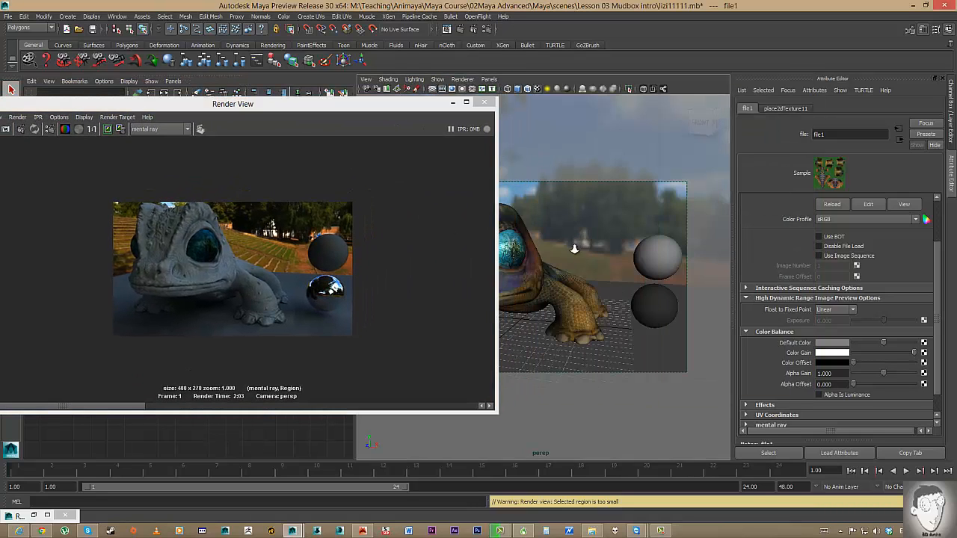
pyautogui.keyDown('alt'); pyautogui.moveTo(575, 249); pyautogui.dragTo(560, 250, button='right'); pyautogui.keyUp('alt')
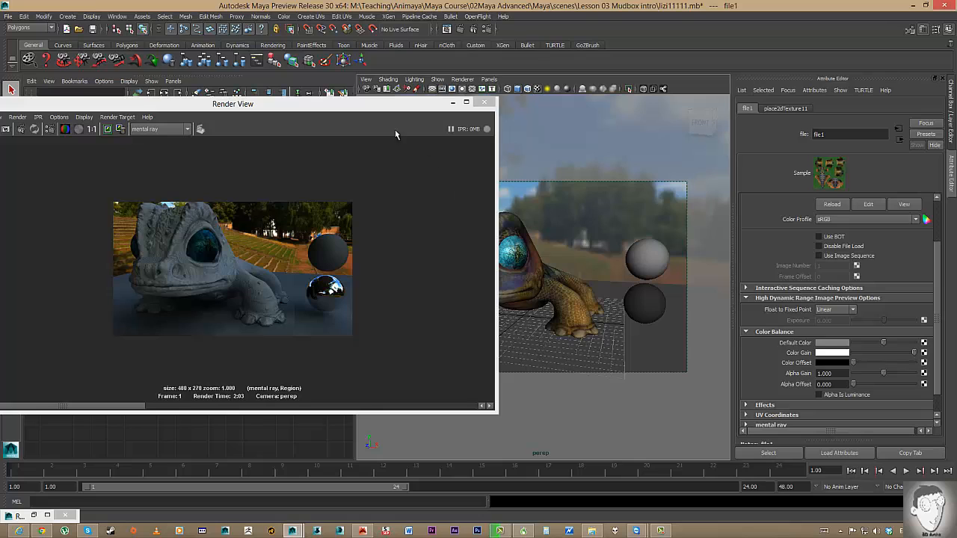
pyautogui.moveTo(368, 109); pyautogui.dragTo(713, 82)
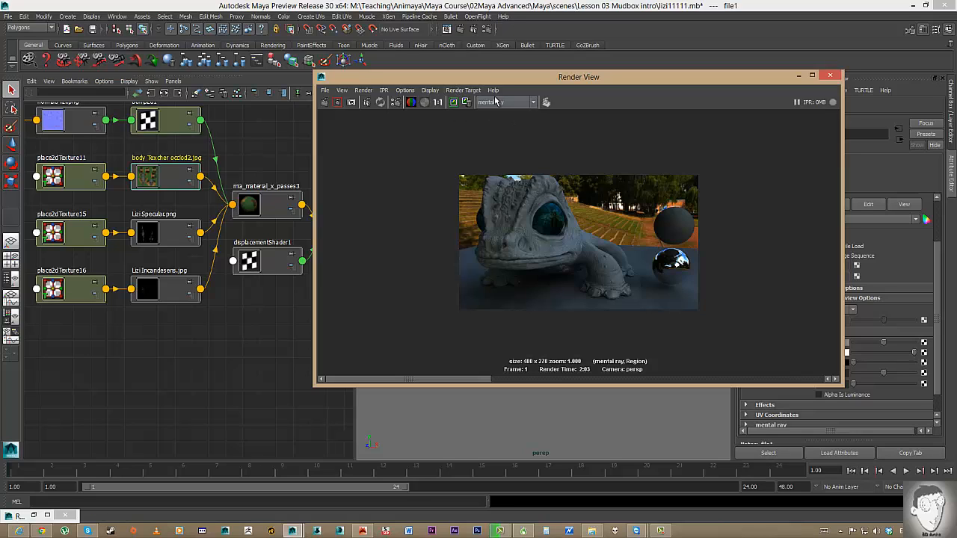
pyautogui.moveTo(469, 77); pyautogui.dragTo(417, 94)
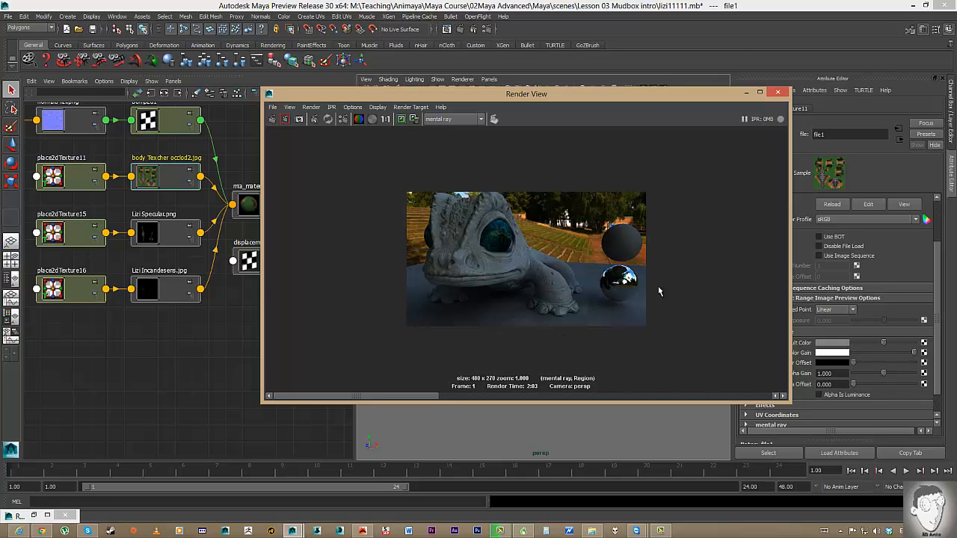
pyautogui.moveTo(335, 93); pyautogui.dragTo(356, 88)
pyautogui.click(396, 102)
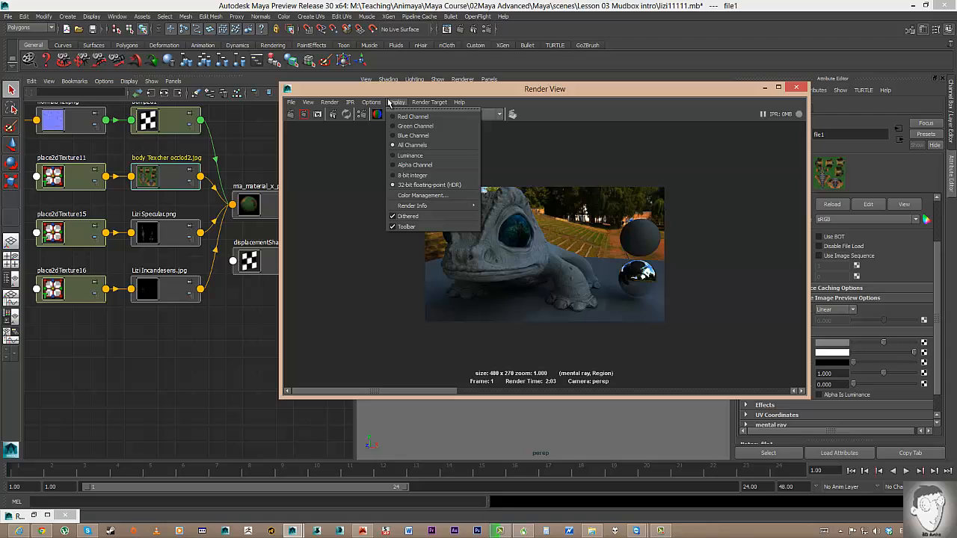
# Show Display > Color Management in Render View, then open Render Settings.
pyautogui.click(422, 196)
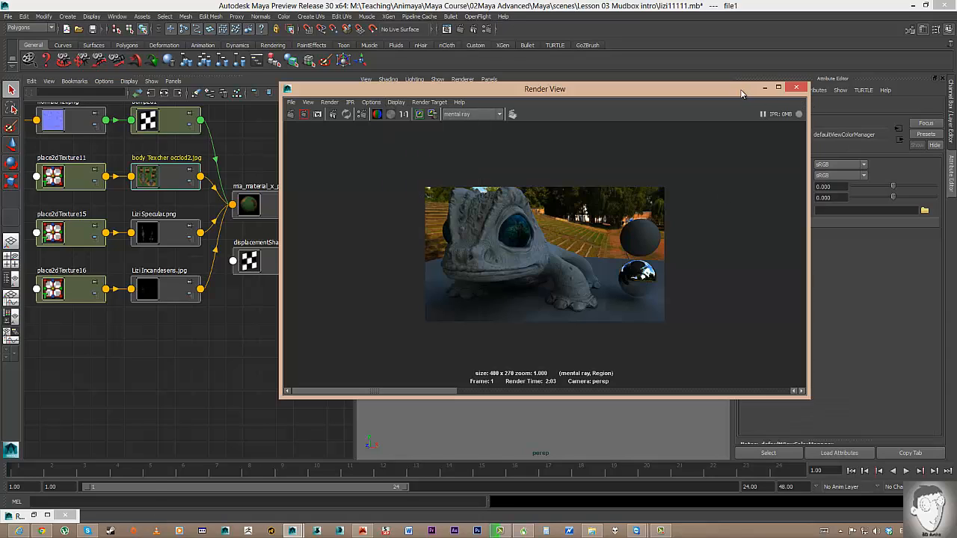
pyautogui.moveTo(742, 93); pyautogui.dragTo(630, 95)
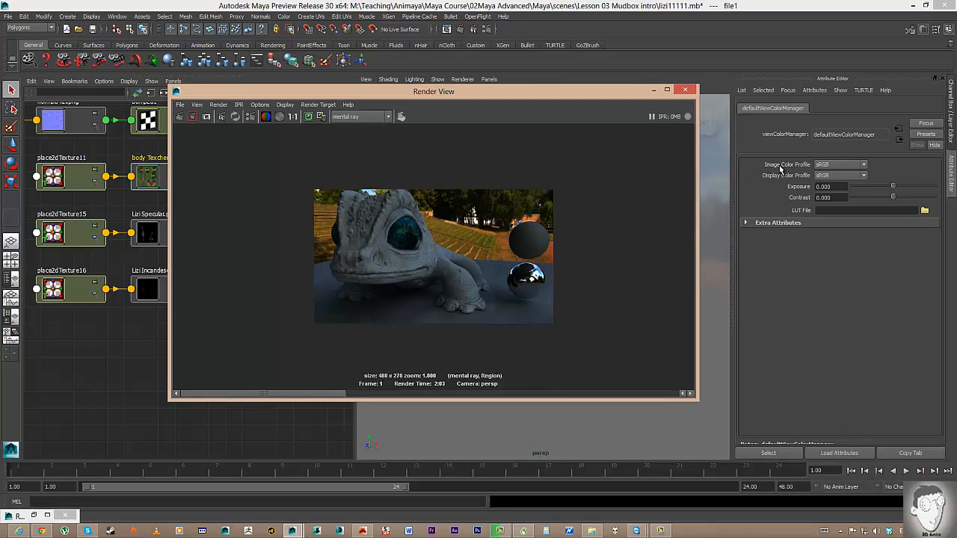
pyautogui.click(237, 117)
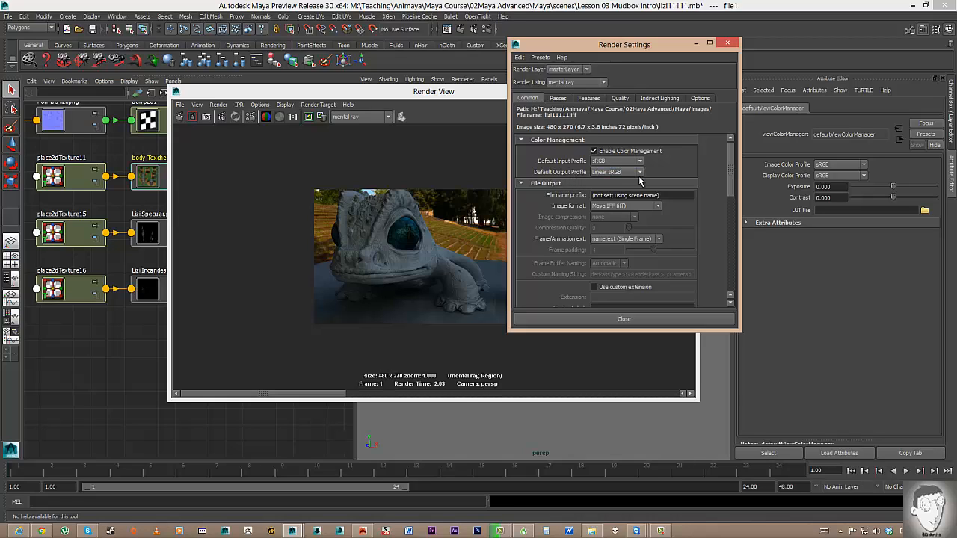
# Set Image Color Profile to Linear sRGB and minimize the Render Settings window.
pyautogui.click(840, 165)
pyautogui.click(837, 176)
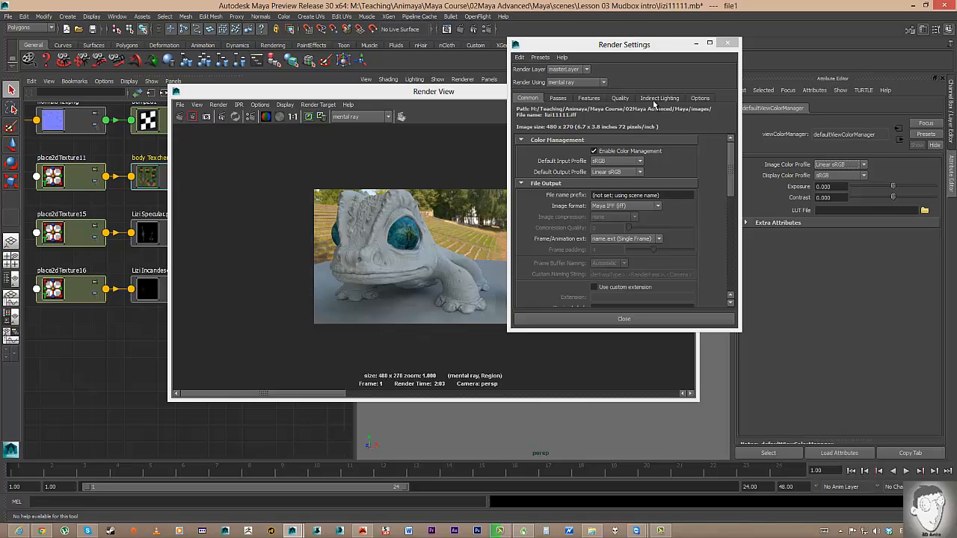
pyautogui.click(695, 43)
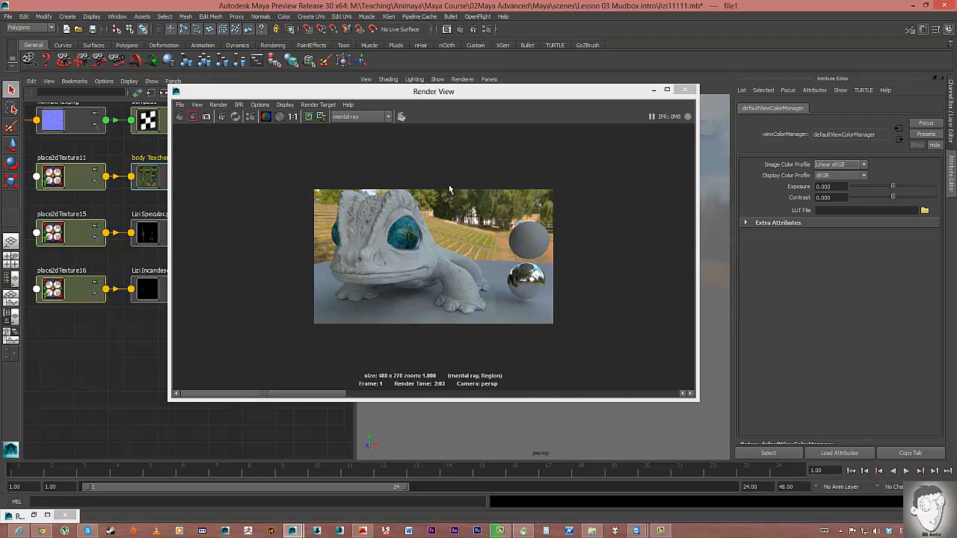
# Render a region covering the whole image, zoom to inspect, and toggle Display > Color Management.
pyautogui.moveTo(277, 172); pyautogui.dragTo(541, 352)
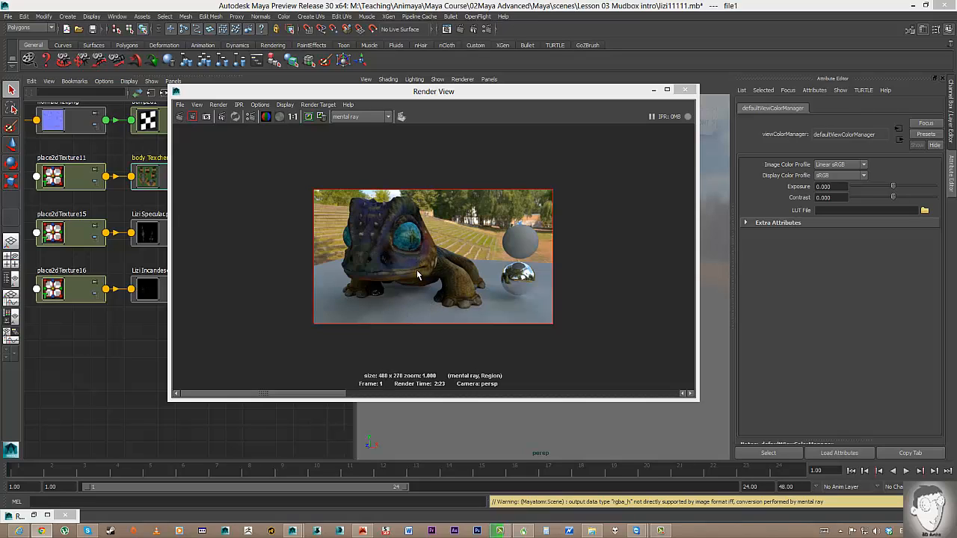
pyautogui.scroll(3, 419, 273)
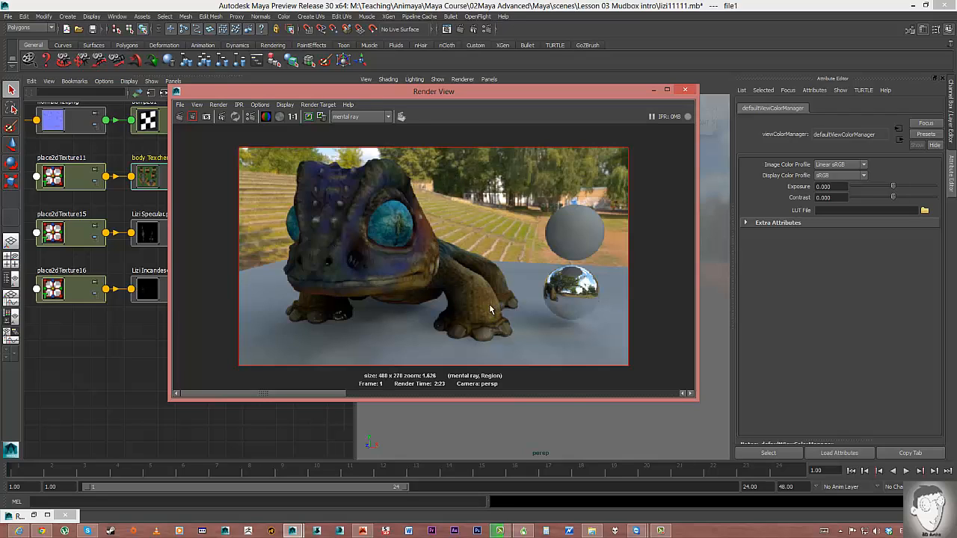
pyautogui.scroll(-1, 448, 267)
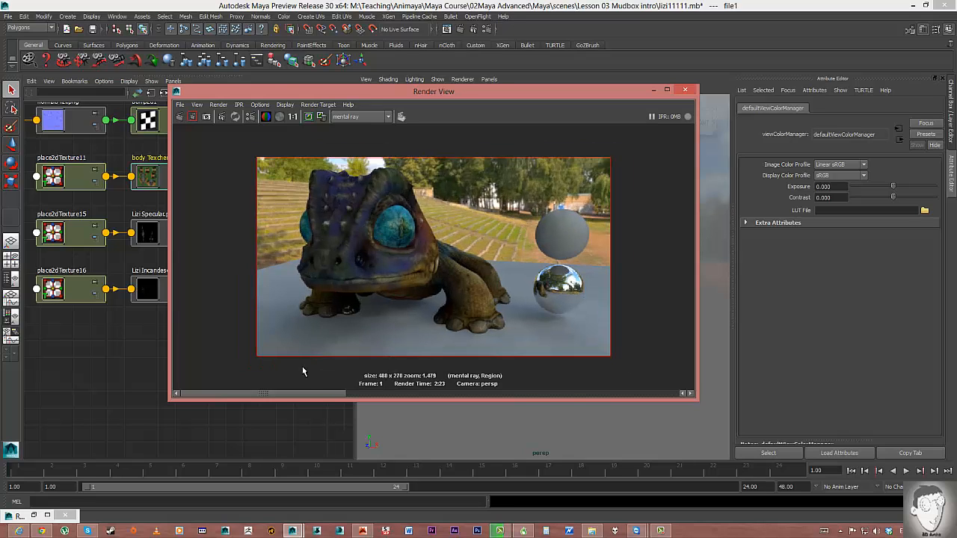
pyautogui.moveTo(315, 396); pyautogui.dragTo(483, 408)
pyautogui.moveTo(355, 395); pyautogui.dragTo(167, 386)
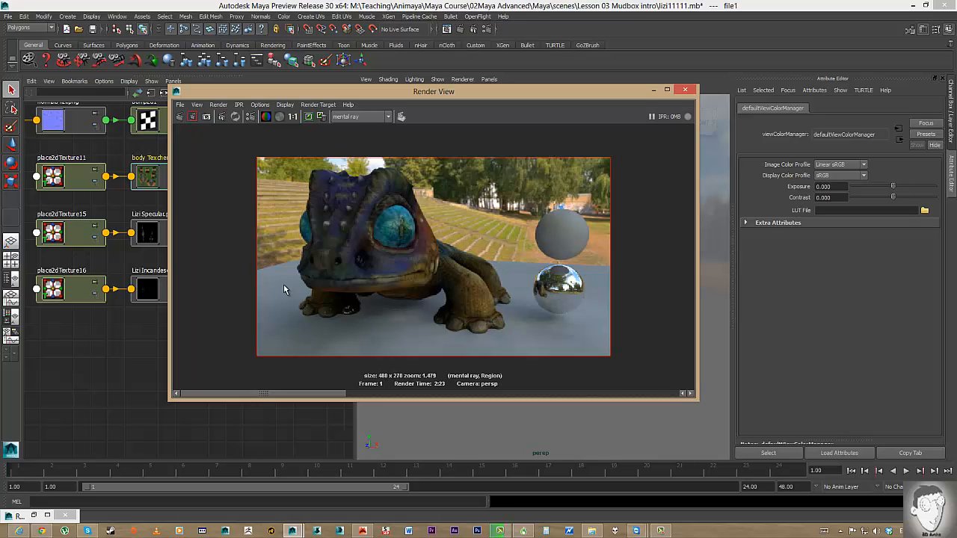
pyautogui.click(285, 105)
pyautogui.click(345, 196)
# Compare sRGB against Linear sRGB, keep Linear sRGB, and move Render View to the right.
pyautogui.click(838, 164)
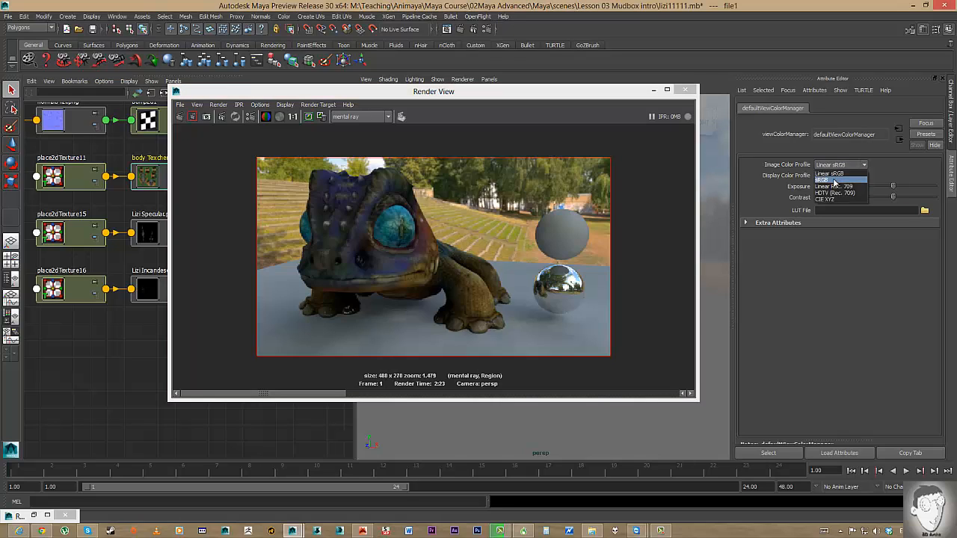
pyautogui.click(834, 183)
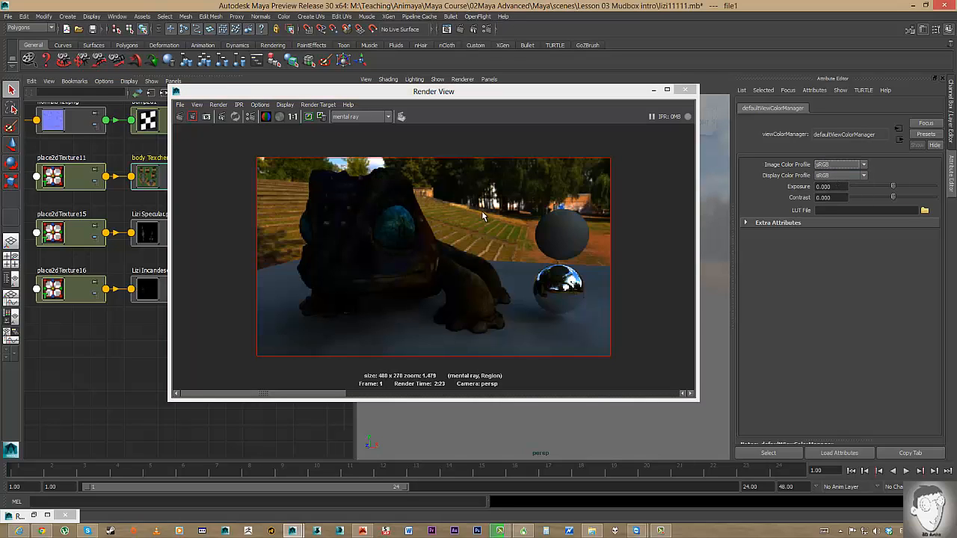
pyautogui.click(834, 165)
pyautogui.click(827, 177)
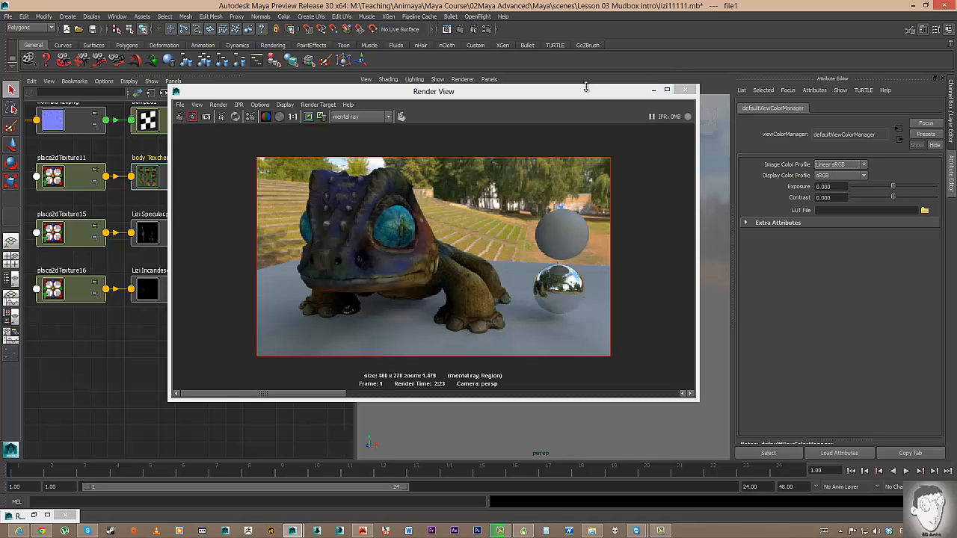
pyautogui.moveTo(593, 92); pyautogui.dragTo(837, 95)
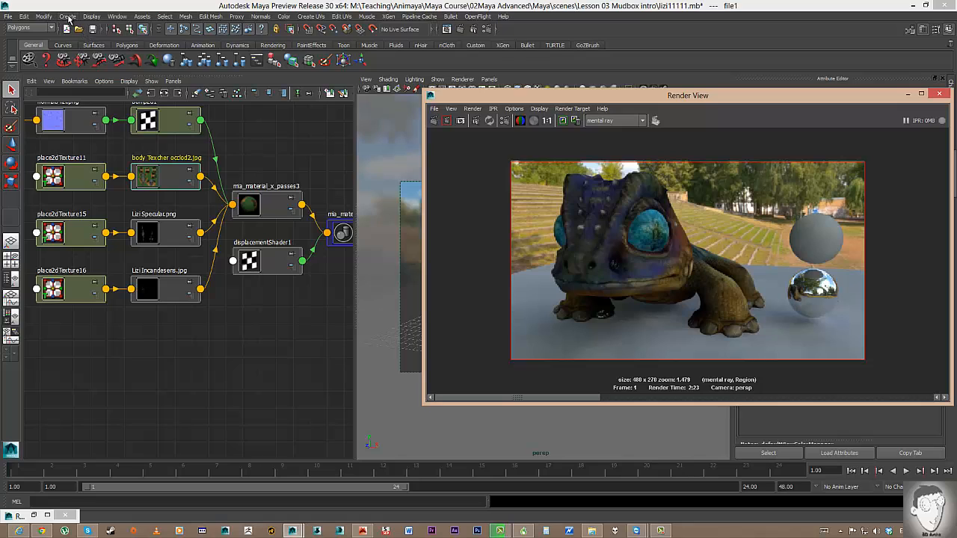
# Browse the main menus for lighting options, then pan the Hypershade network to see all nodes.
pyautogui.click(43, 17)
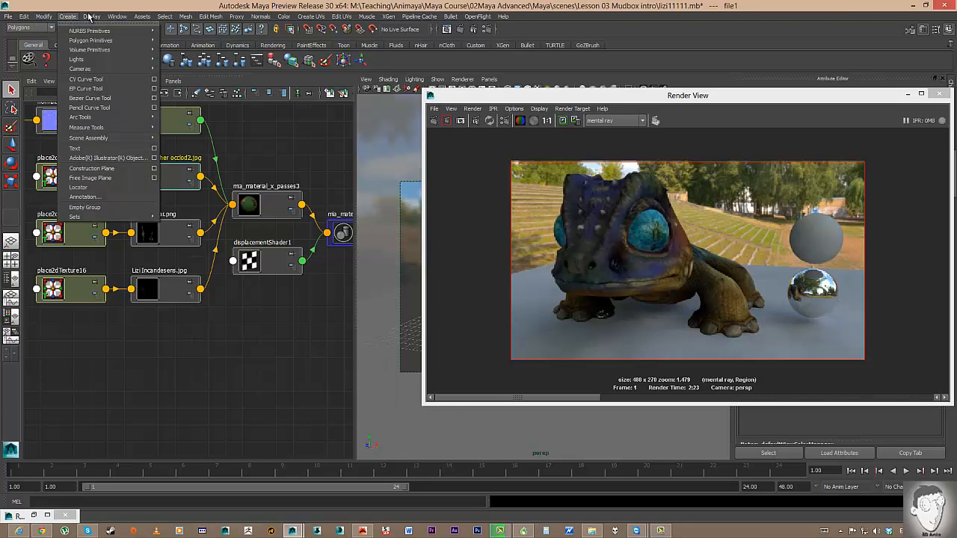
pyautogui.moveTo(104, 60)
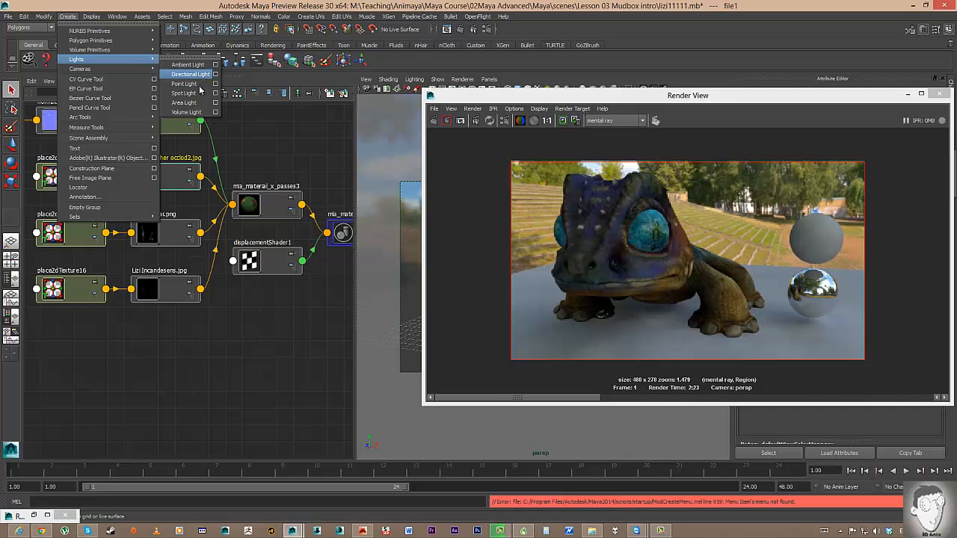
pyautogui.click(198, 345)
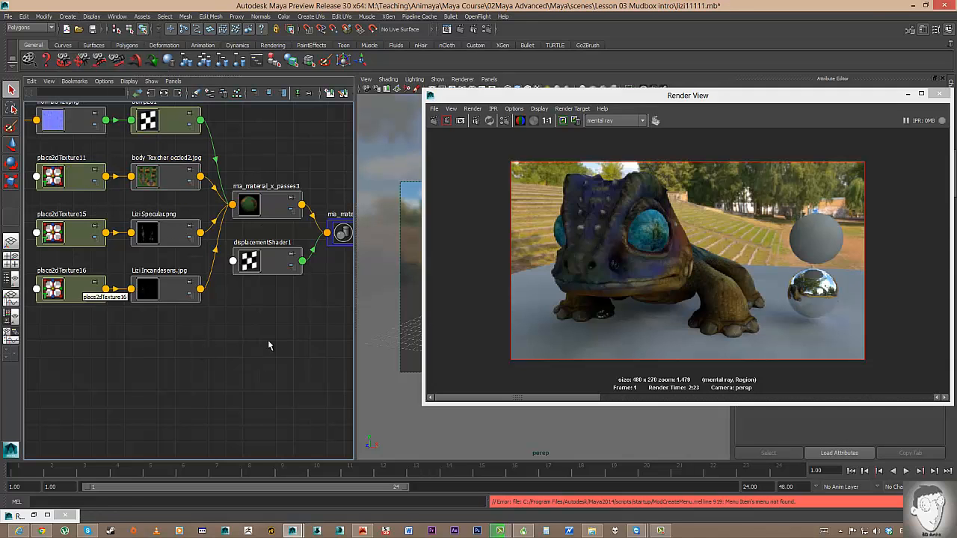
pyautogui.keyDown('alt'); pyautogui.moveTo(269, 346); pyautogui.dragTo(308, 415, button='middle'); pyautogui.keyUp('alt')
pyautogui.scroll(-1, 267, 408)
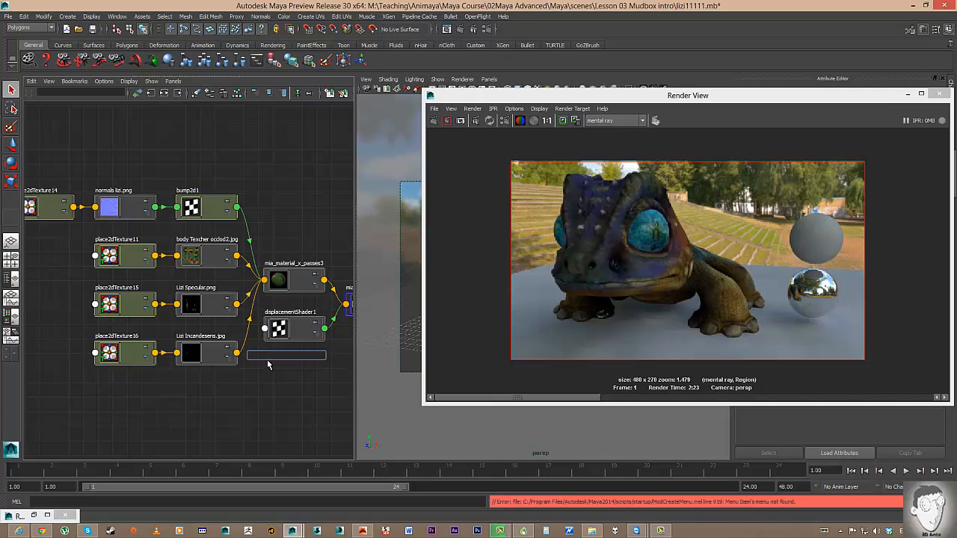
# Try a node search in the node-creation box, then bring up the Create menu.
pyautogui.write('d')
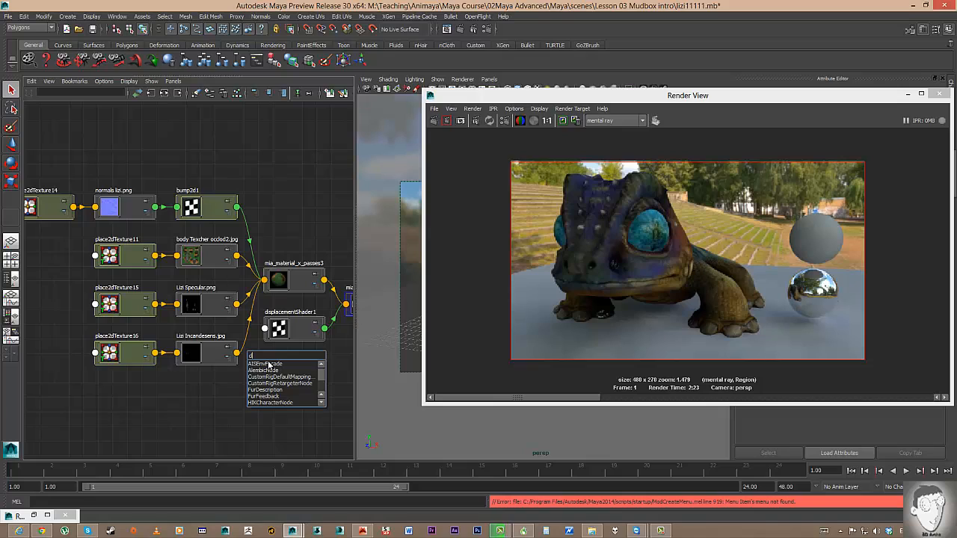
pyautogui.write('a')
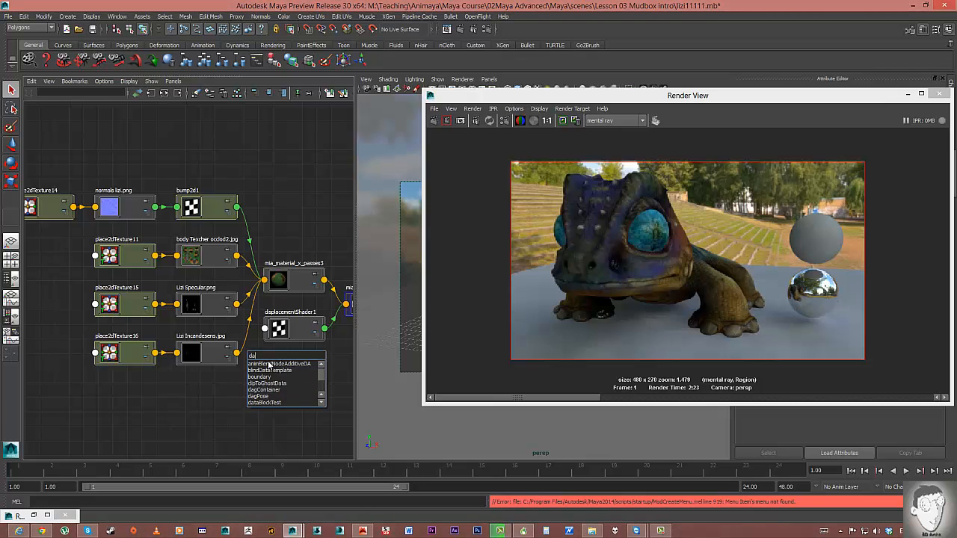
pyautogui.write('r')
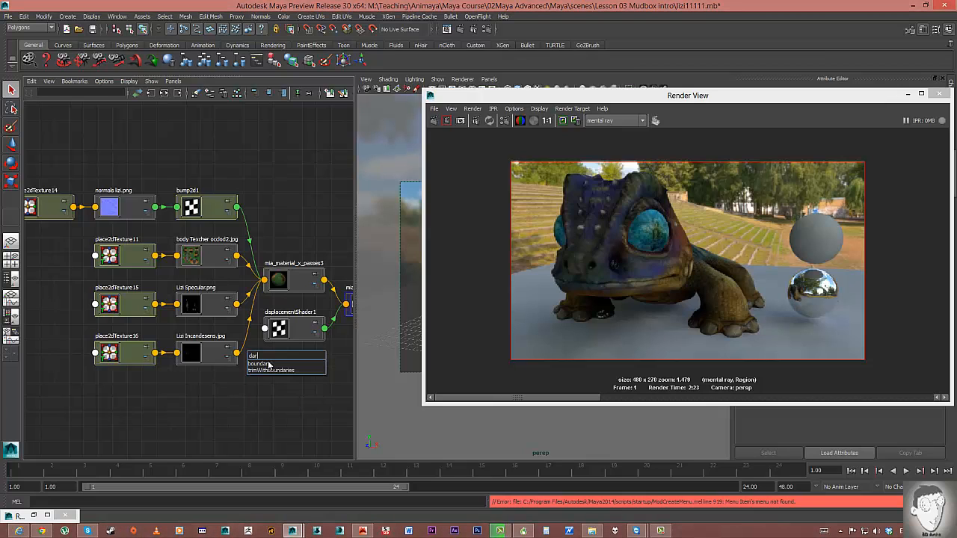
pyautogui.press('BackSpace')
pyautogui.press('BackSpace')
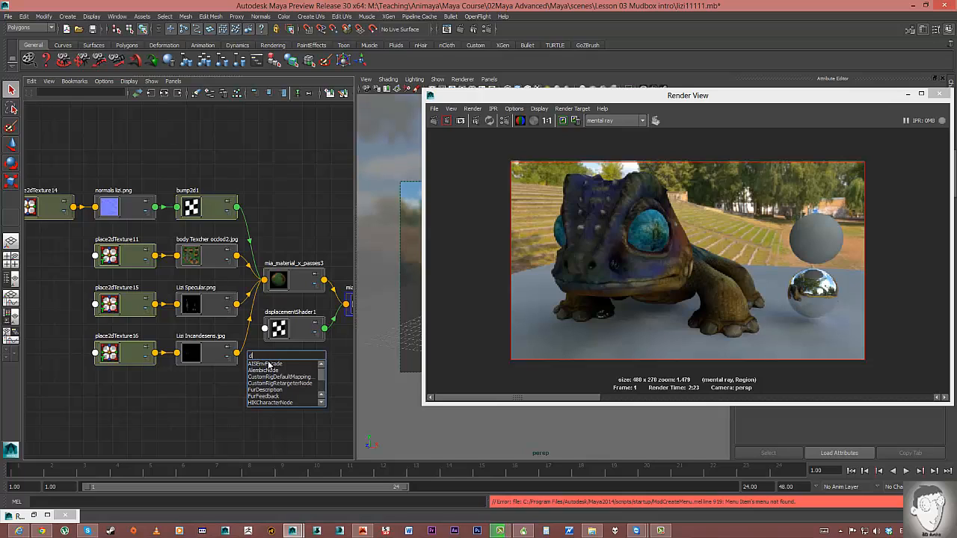
pyautogui.write('er')
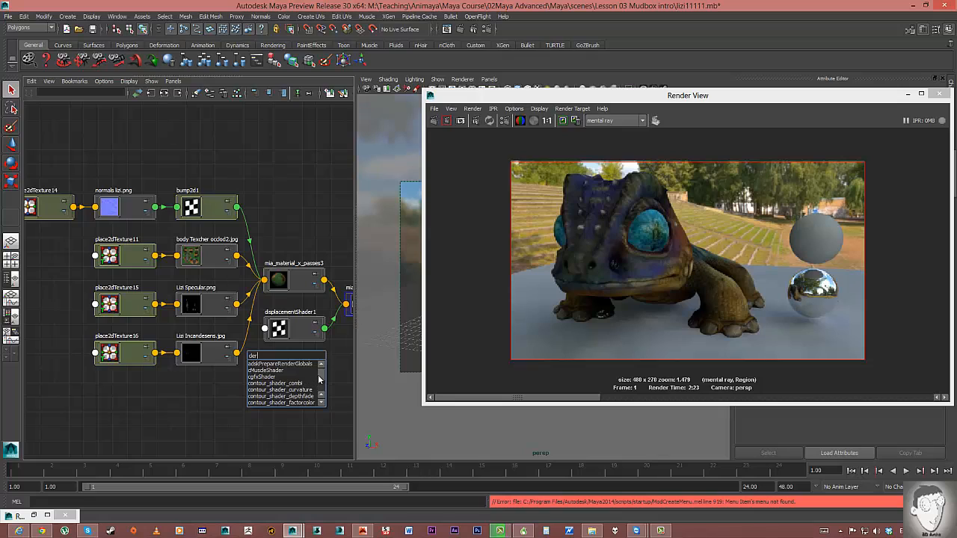
pyautogui.moveTo(319, 380); pyautogui.dragTo(322, 382)
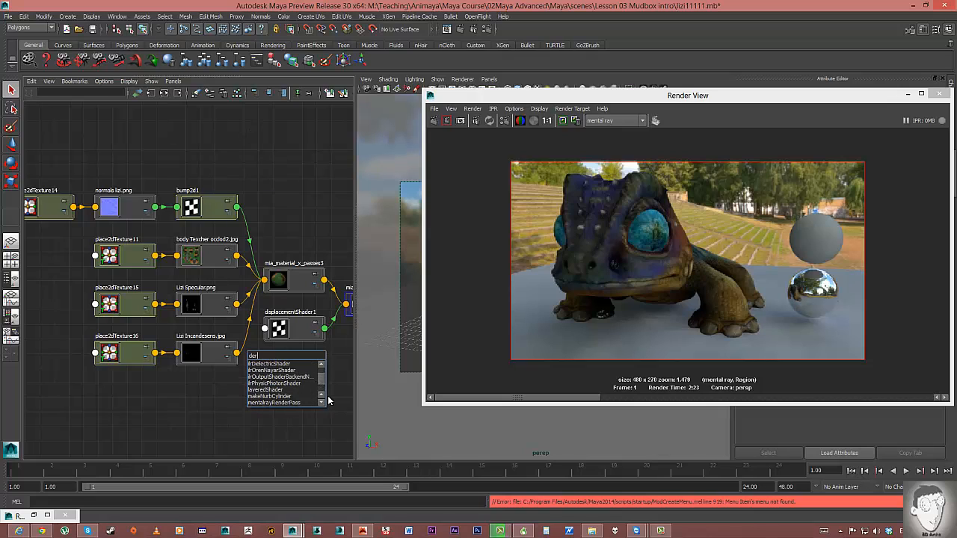
pyautogui.moveTo(322, 386); pyautogui.dragTo(322, 390)
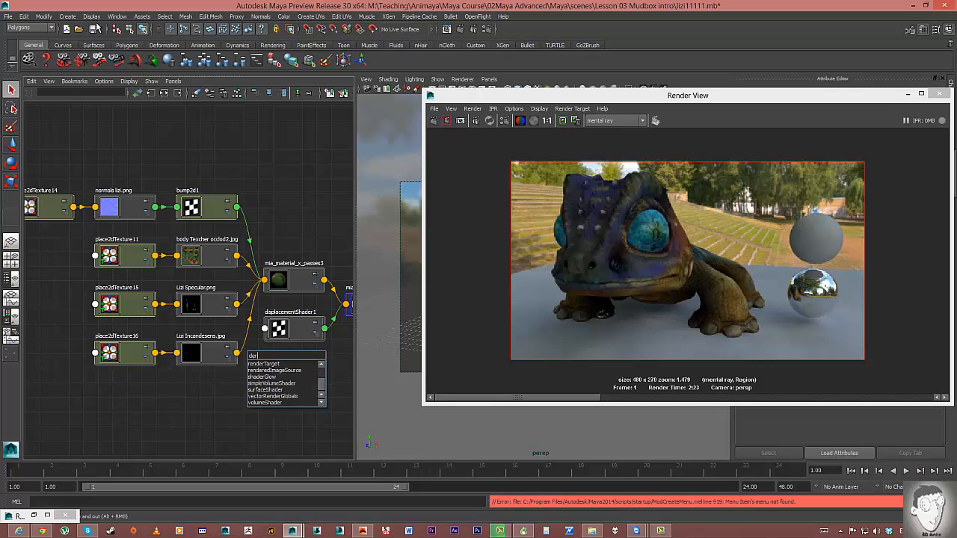
pyautogui.click(69, 16)
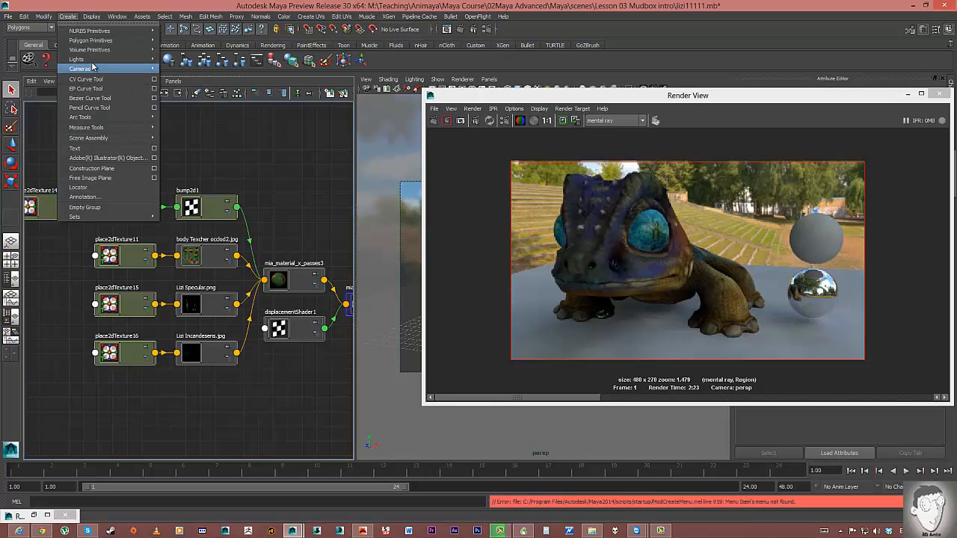
# Add a directional light, tidy its directionalLightShape1 node in the graph, and rotate it toward the lizard.
pyautogui.moveTo(116, 59)
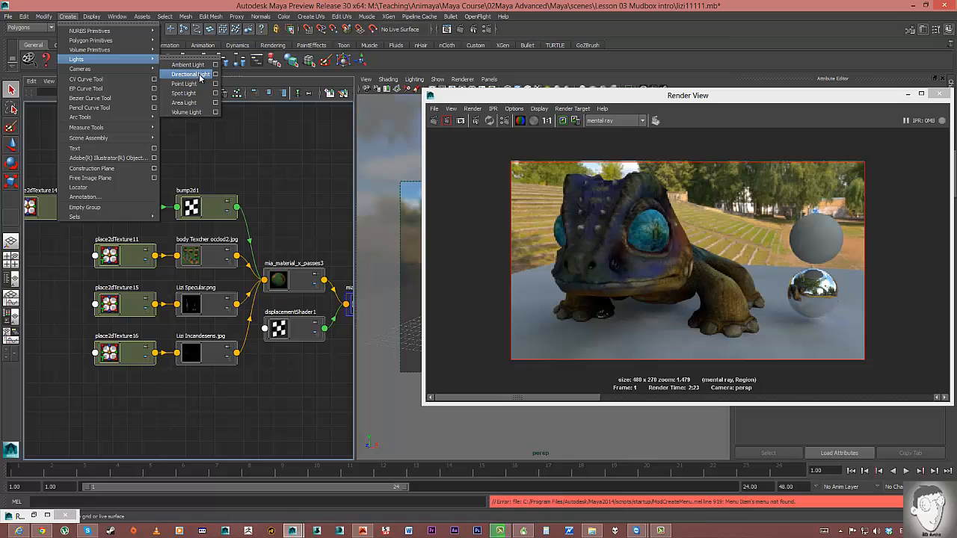
pyautogui.click(188, 75)
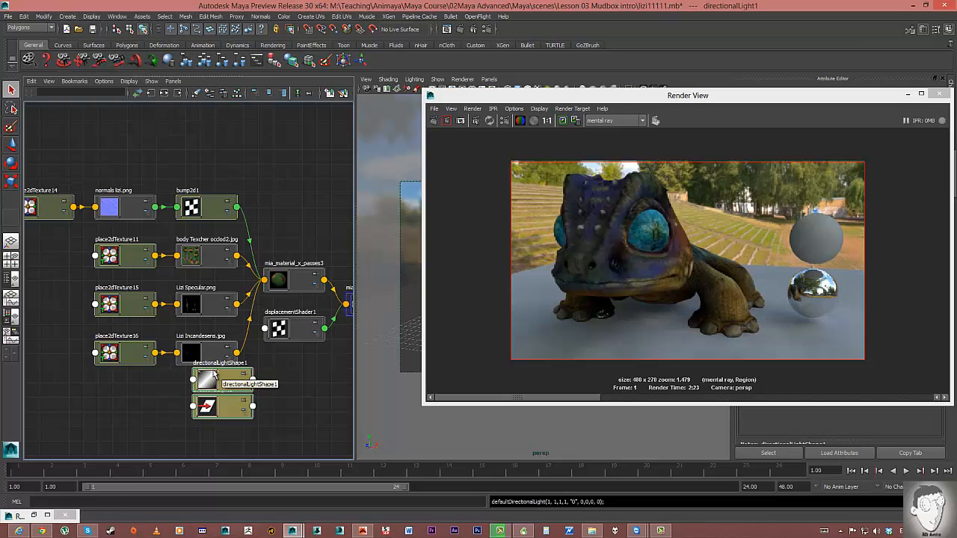
pyautogui.moveTo(663, 94); pyautogui.dragTo(503, 71)
pyautogui.moveTo(215, 384); pyautogui.dragTo(114, 419)
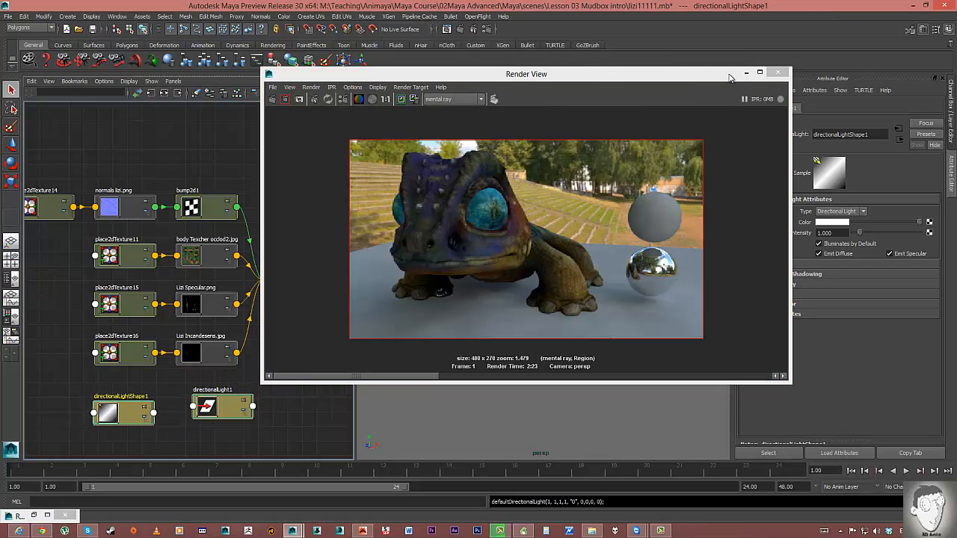
pyautogui.moveTo(691, 77); pyautogui.dragTo(956, 100)
pyautogui.press('e')
pyautogui.moveTo(525, 311); pyautogui.dragTo(558, 322)
# Save the current camera view as the bookmark cameraView1.
pyautogui.click(366, 79)
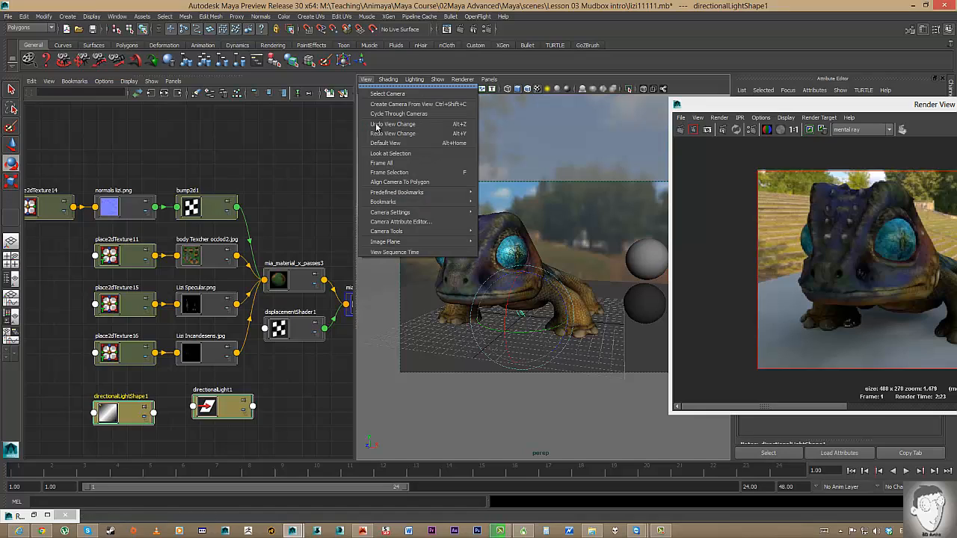
pyautogui.moveTo(419, 202)
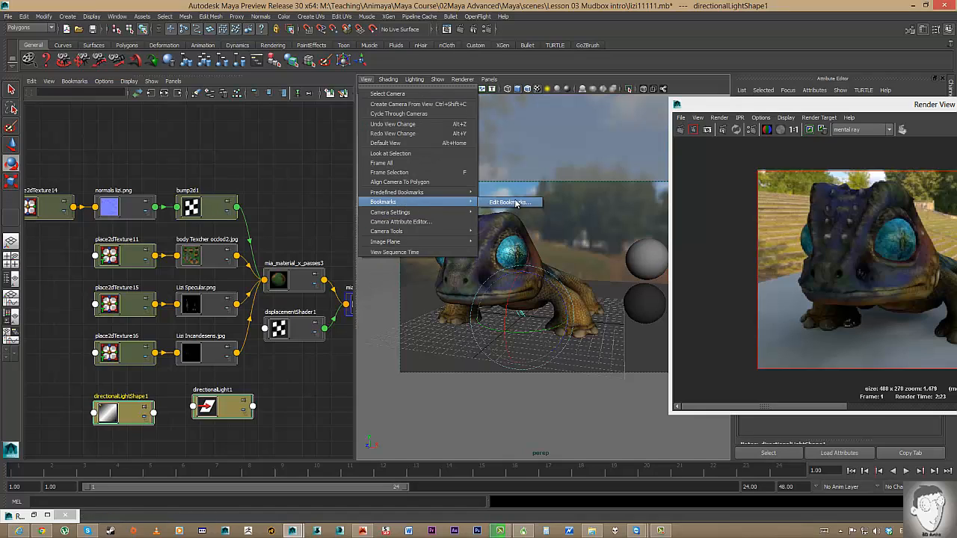
pyautogui.click(516, 203)
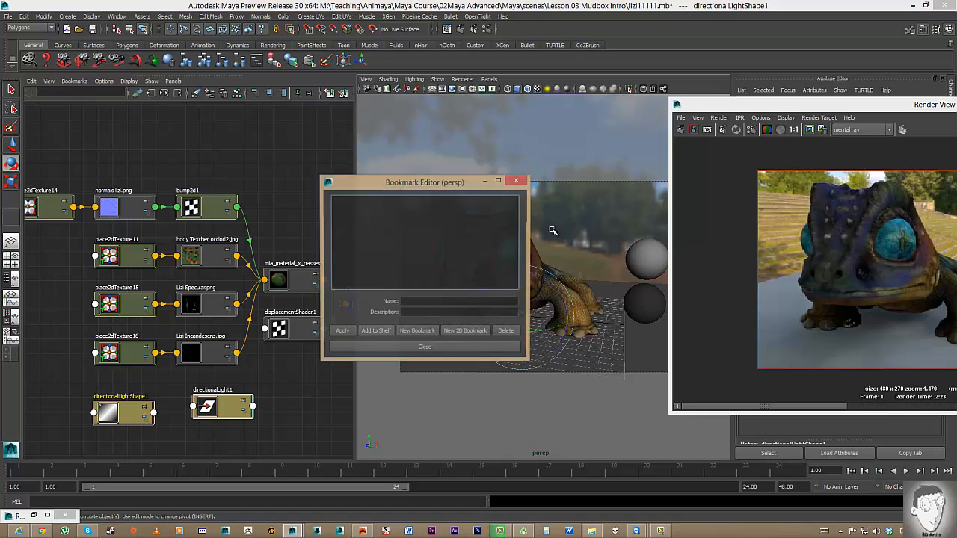
pyautogui.click(417, 333)
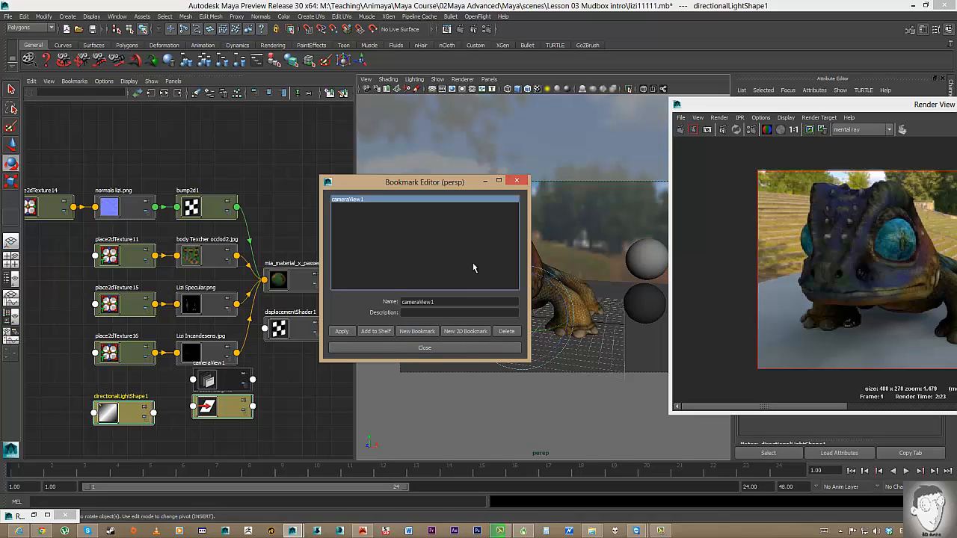
pyautogui.click(520, 181)
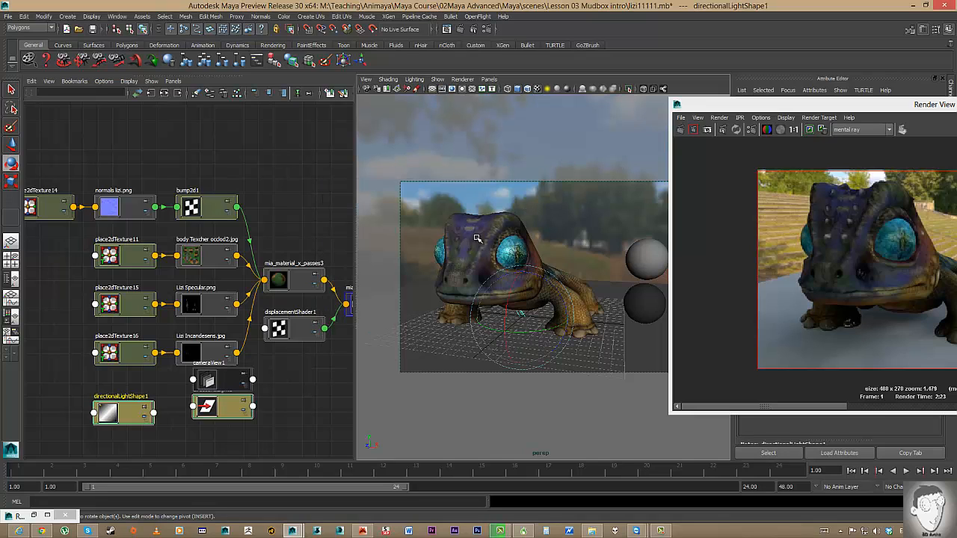
# Rotate the directional light to a new direction.
pyautogui.scroll(-12, 479, 258)
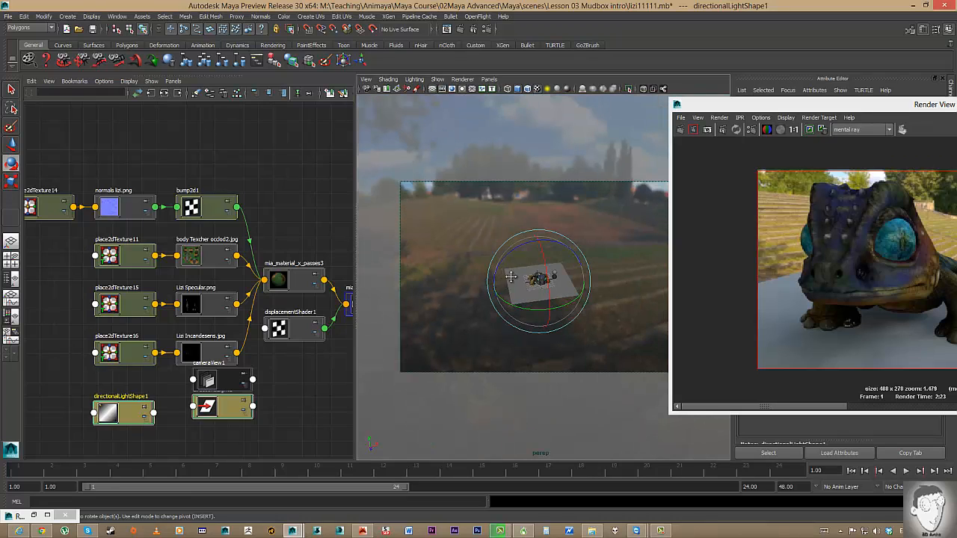
pyautogui.keyDown('alt'); pyautogui.moveTo(500, 277); pyautogui.dragTo(467, 278); pyautogui.keyUp('alt')
pyautogui.press('r')
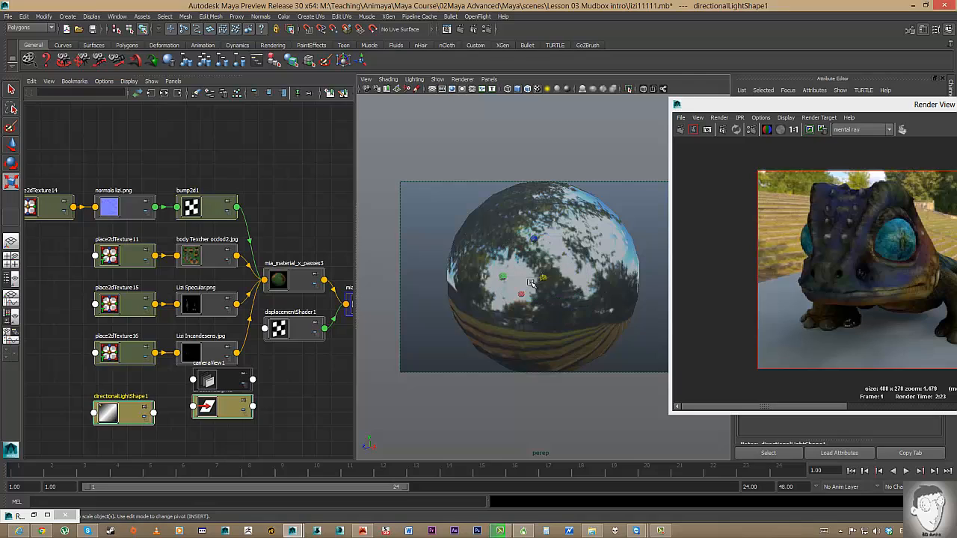
pyautogui.press('e')
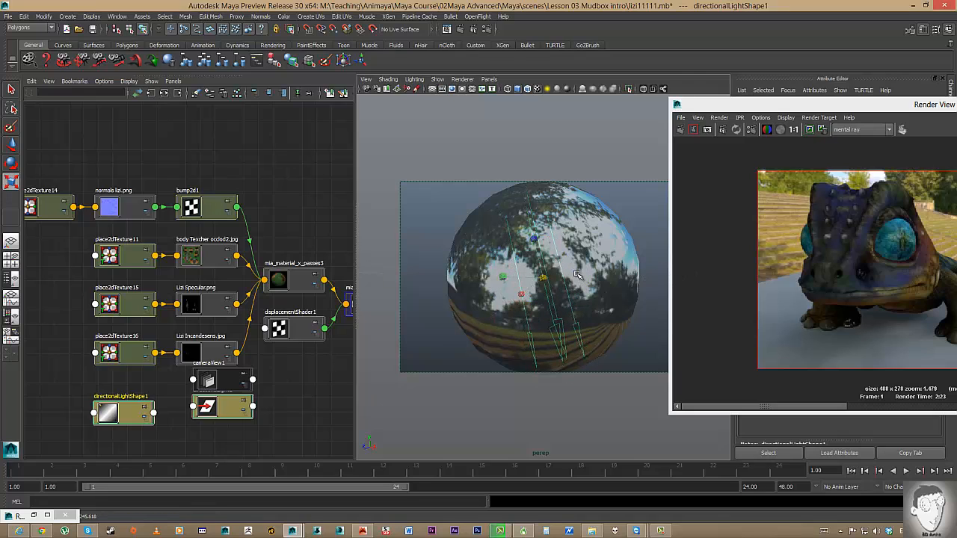
pyautogui.moveTo(537, 281); pyautogui.dragTo(564, 305)
# Return the camera to the cameraView1 bookmark and move the render window aside.
pyautogui.scroll(10, 560, 310)
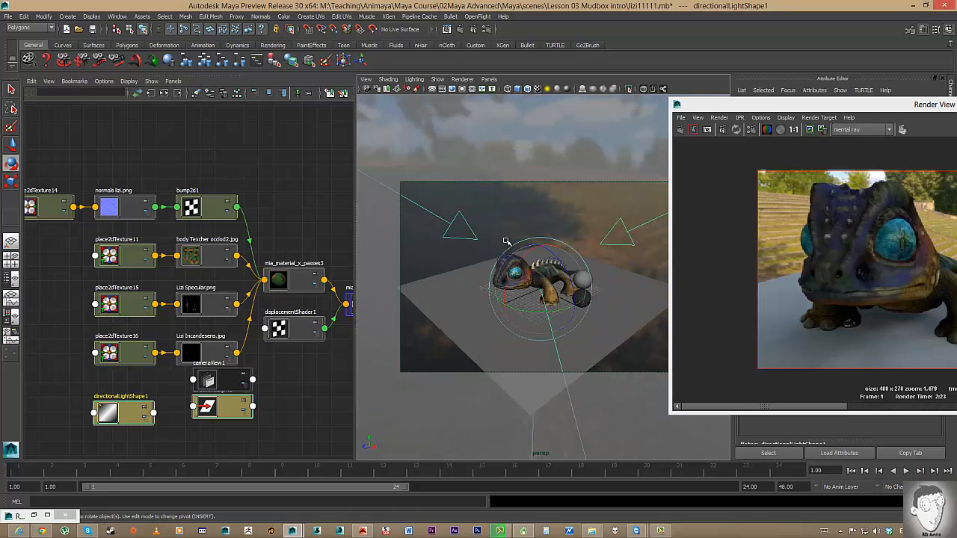
pyautogui.click(366, 79)
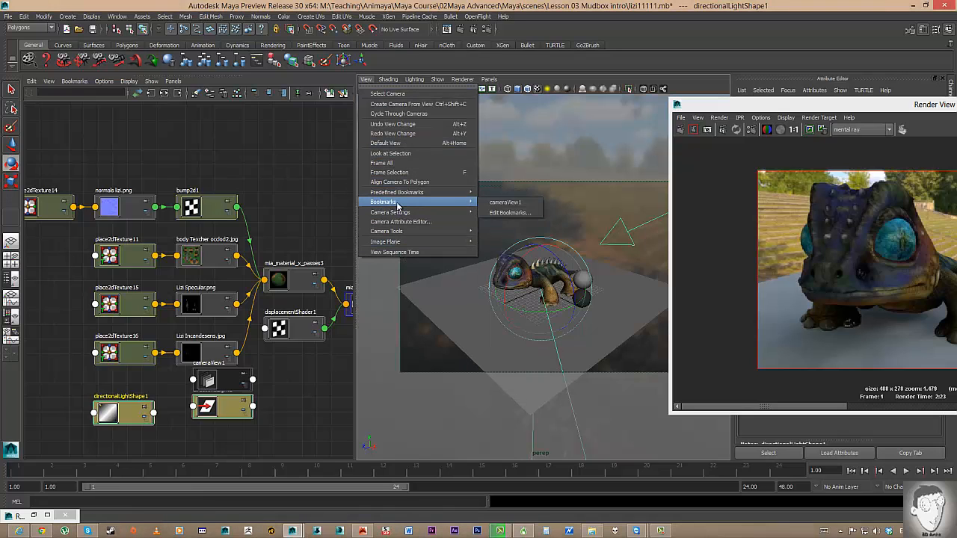
pyautogui.moveTo(449, 193)
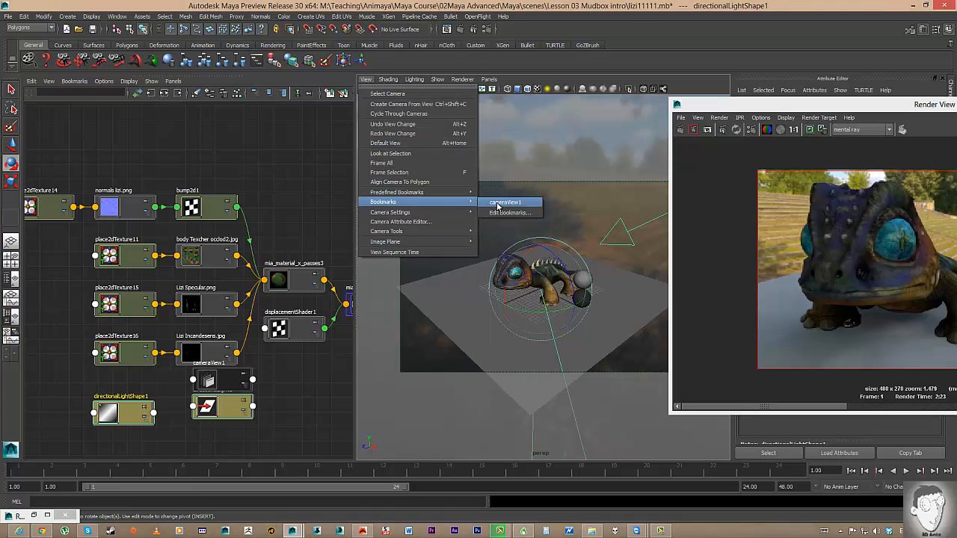
pyautogui.click(506, 208)
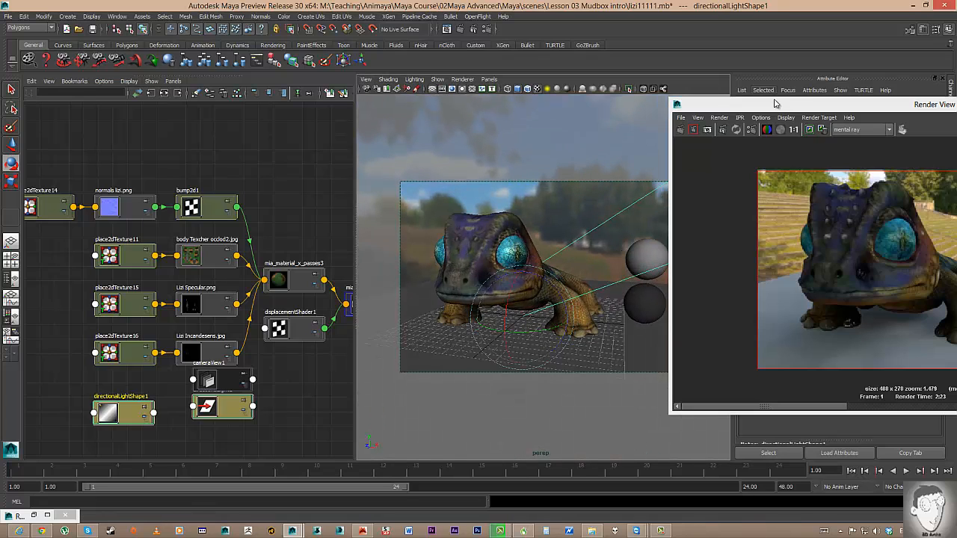
pyautogui.moveTo(778, 110); pyautogui.dragTo(259, 69)
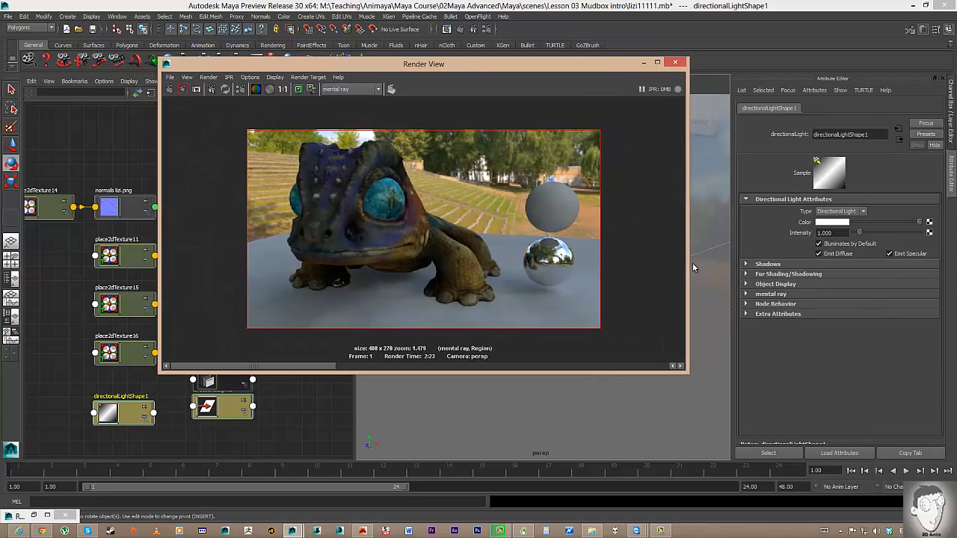
# Give the light raytraced shadows with light angle 1 and 16 shadow rays, then re-render the region.
pyautogui.click(747, 265)
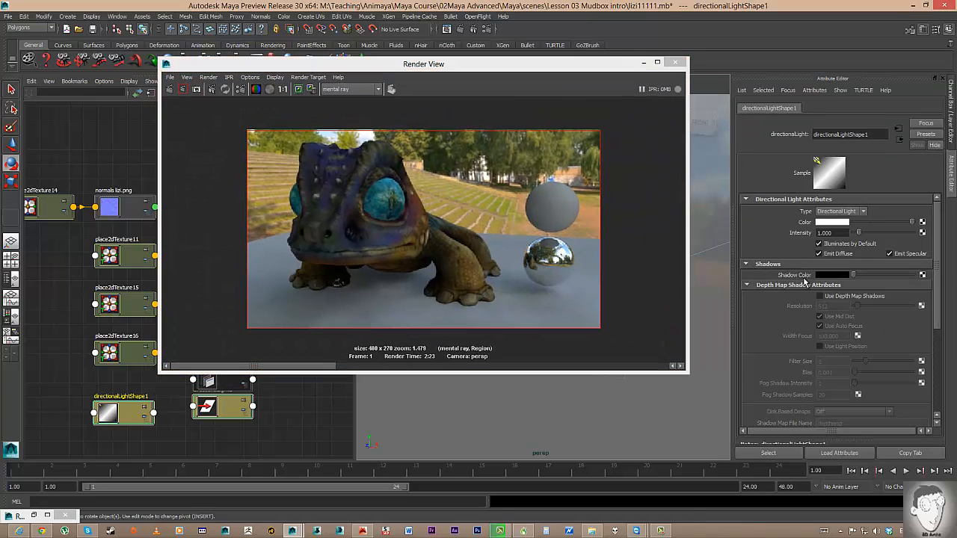
pyautogui.scroll(-2, 757, 363)
pyautogui.scroll(-3, 756, 363)
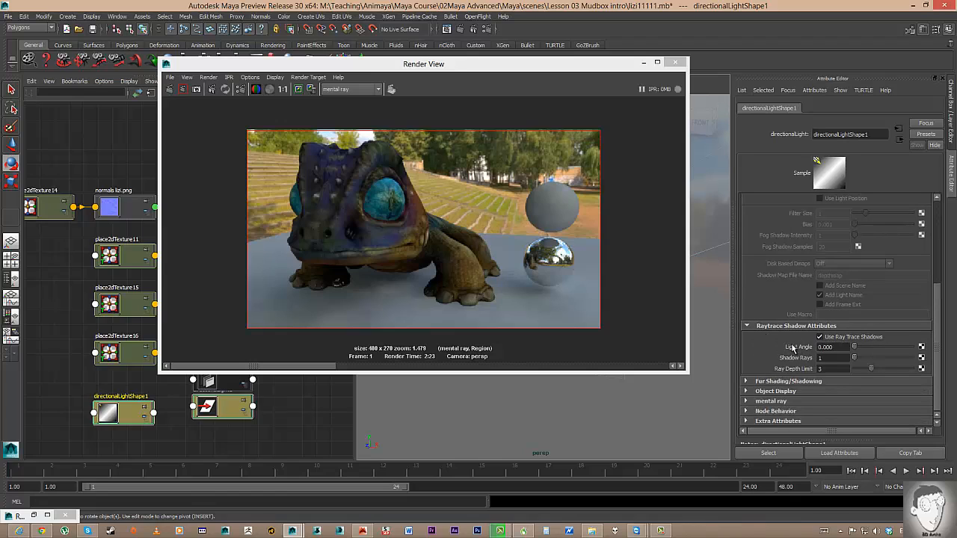
pyautogui.click(837, 347)
pyautogui.press('Tab')
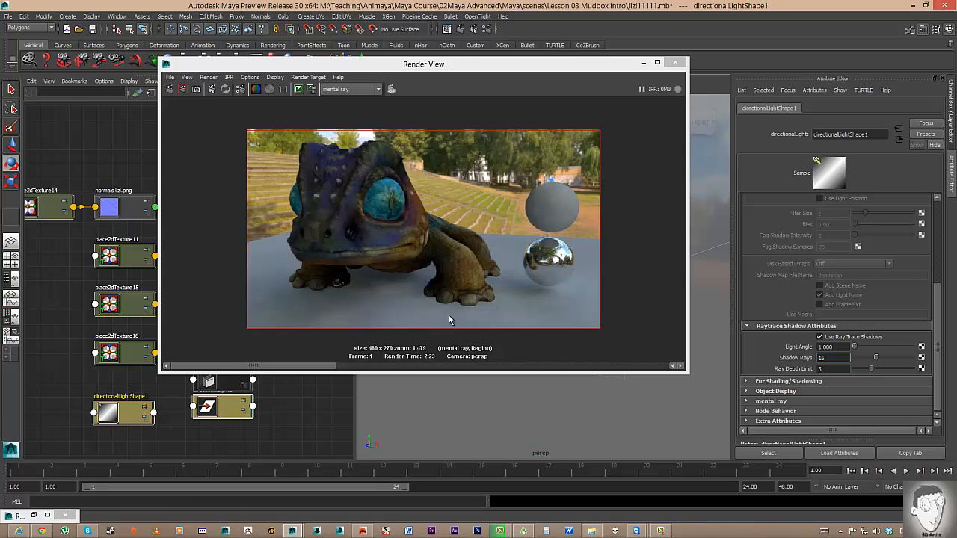
pyautogui.click(183, 89)
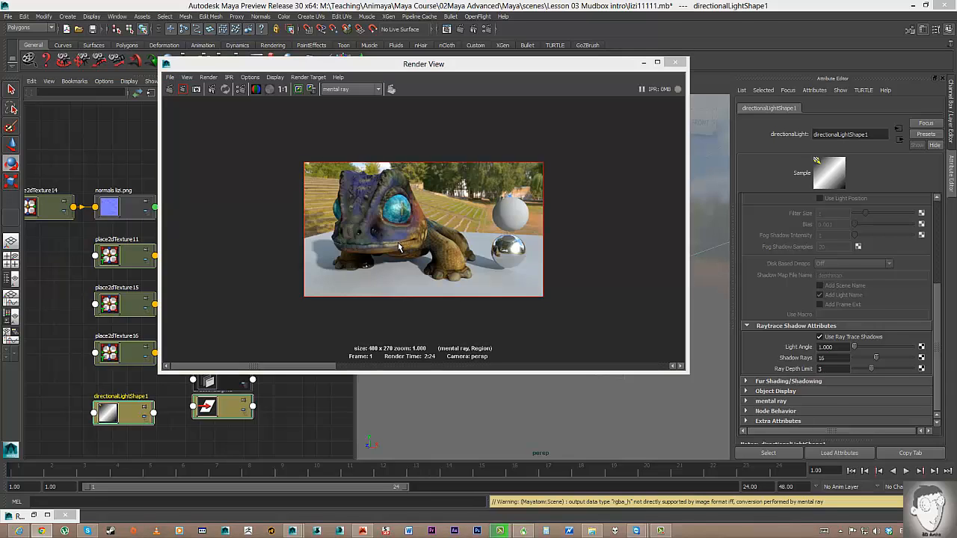
pyautogui.scroll(3, 402, 245)
pyautogui.scroll(-1, 402, 244)
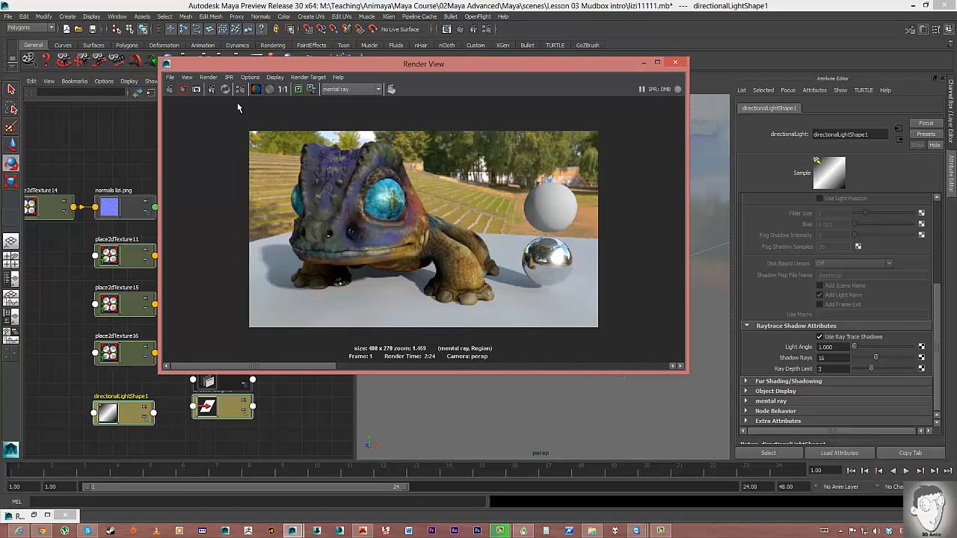
pyautogui.moveTo(286, 69); pyautogui.dragTo(454, 80)
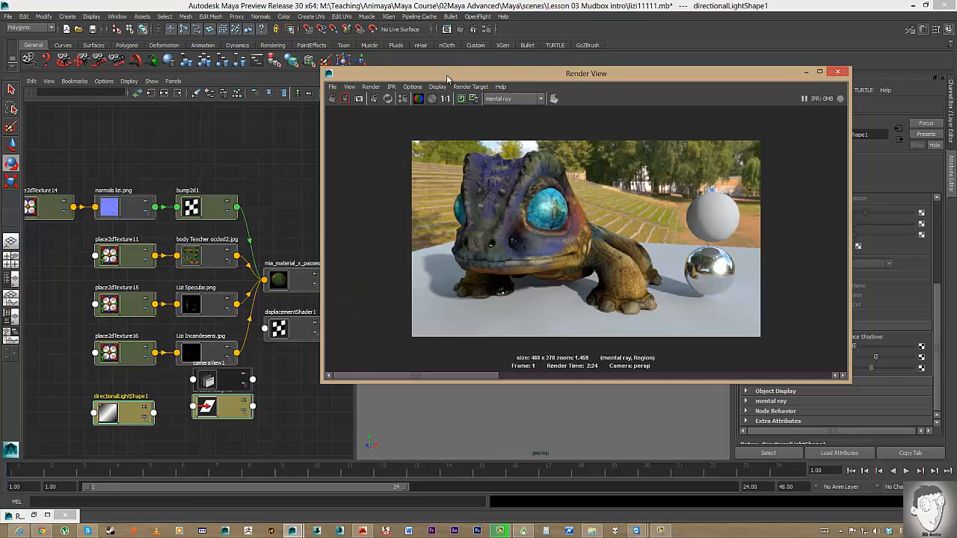
pyautogui.moveTo(448, 78); pyautogui.dragTo(481, 73)
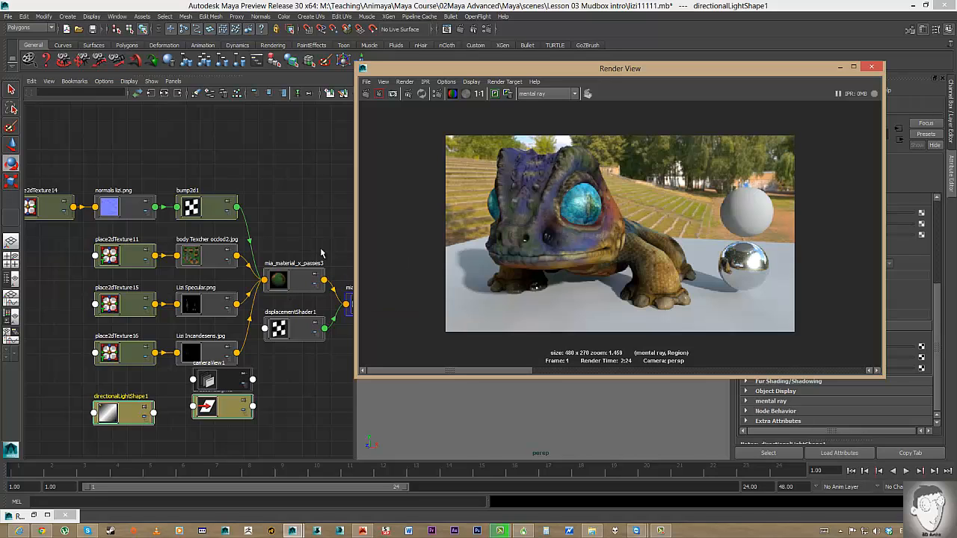
# Select mia_material_x_passes3, collapse Reflection and expand Refraction to reveal its translucency options.
pyautogui.click(284, 285)
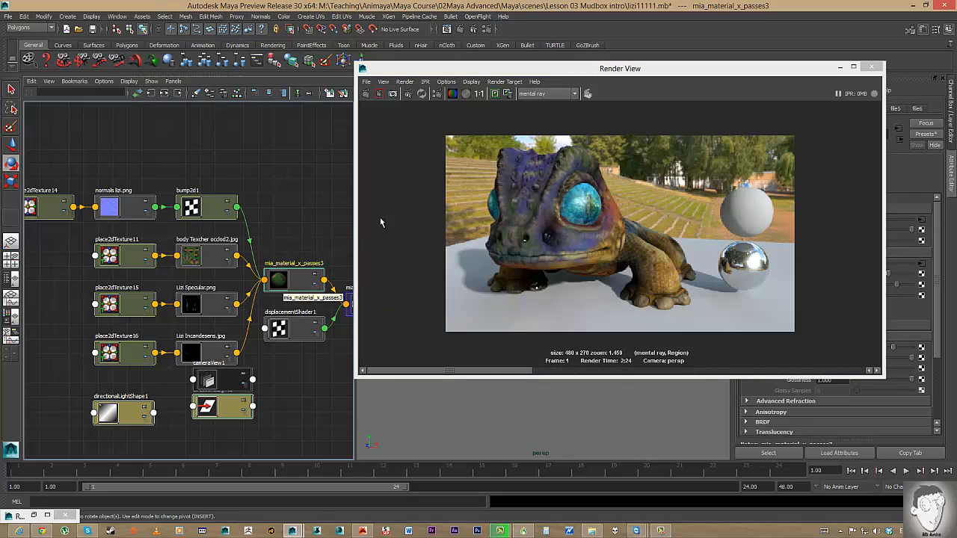
pyautogui.moveTo(559, 71); pyautogui.dragTo(370, 91)
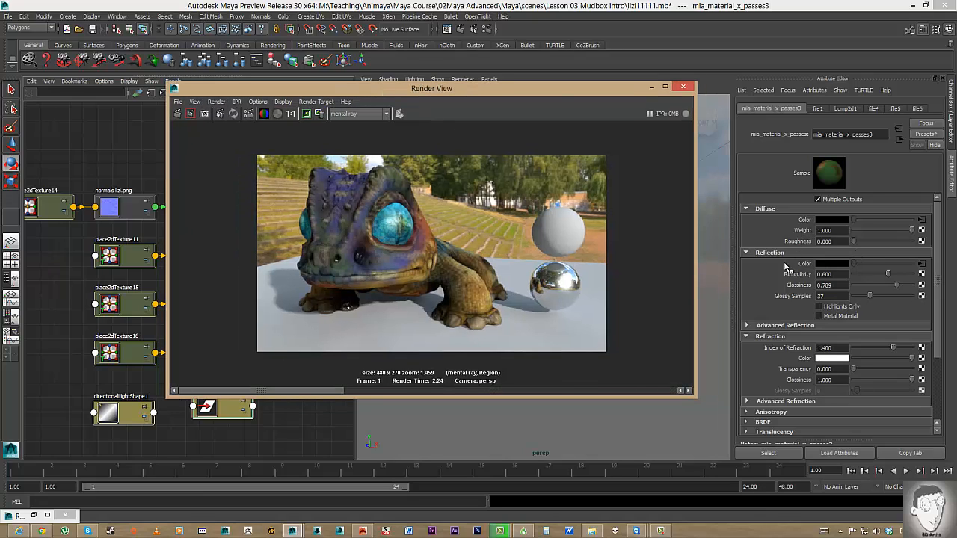
pyautogui.scroll(-2, 779, 261)
pyautogui.scroll(2, 779, 259)
pyautogui.scroll(-1, 780, 259)
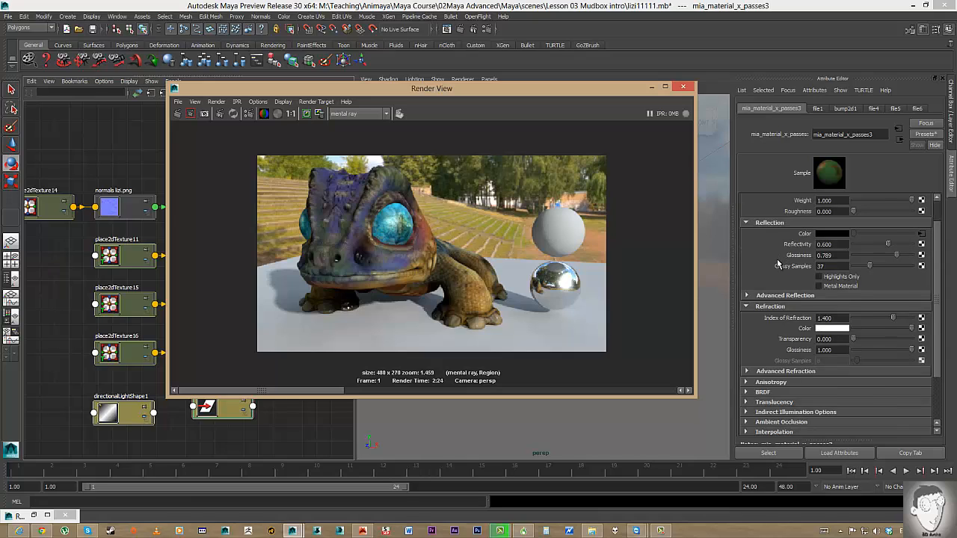
pyautogui.scroll(-1, 778, 262)
pyautogui.click(749, 276)
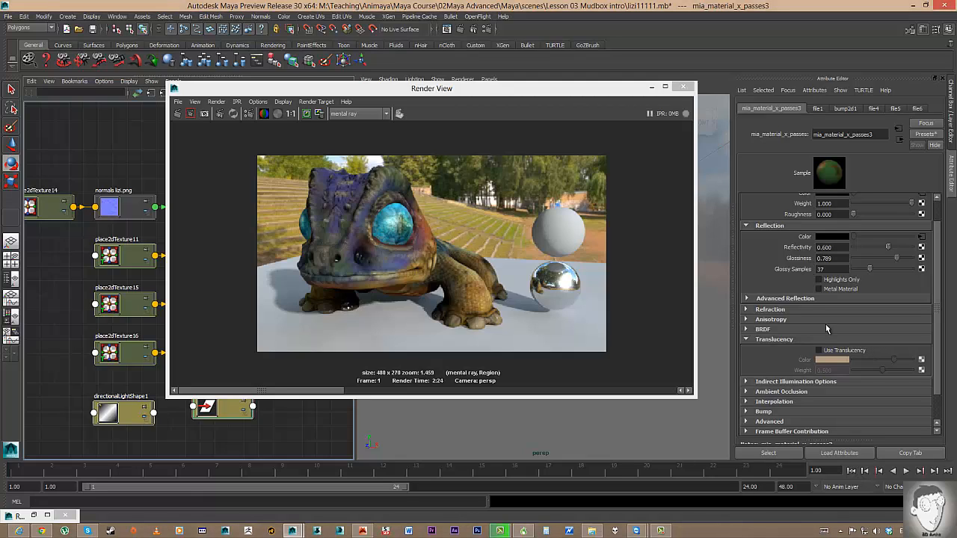
pyautogui.click(769, 308)
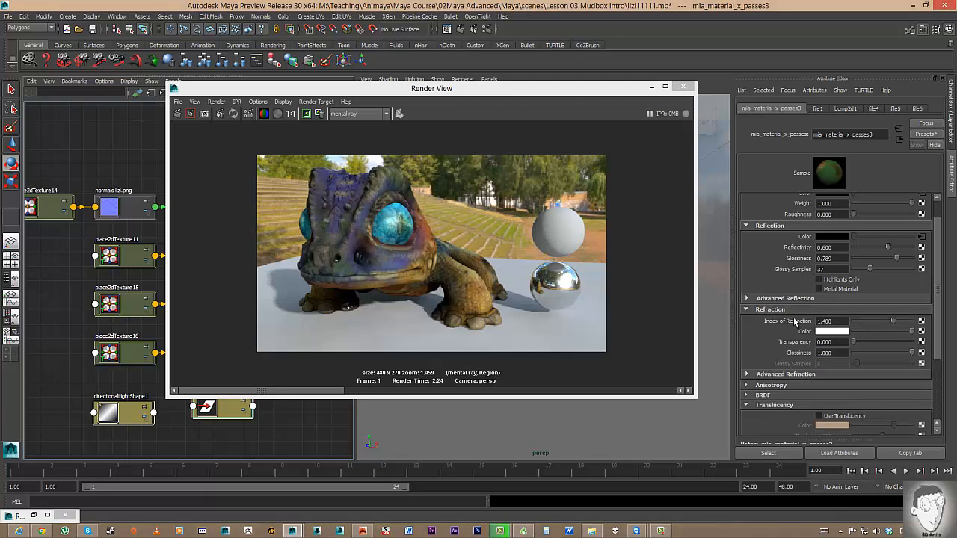
pyautogui.click(750, 226)
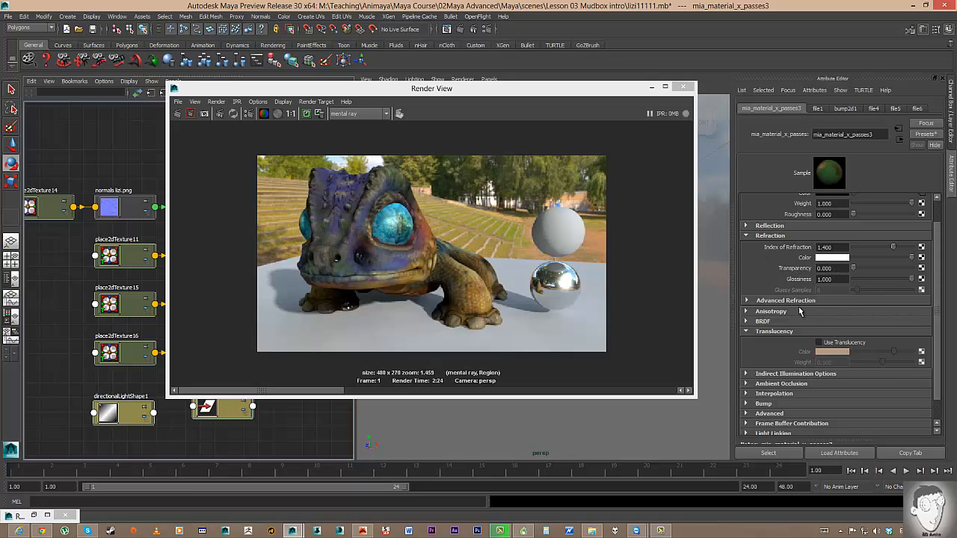
# Turn on translucency with weight 1.000, transparency 0.25 and a reddish translucency colour.
pyautogui.click(818, 342)
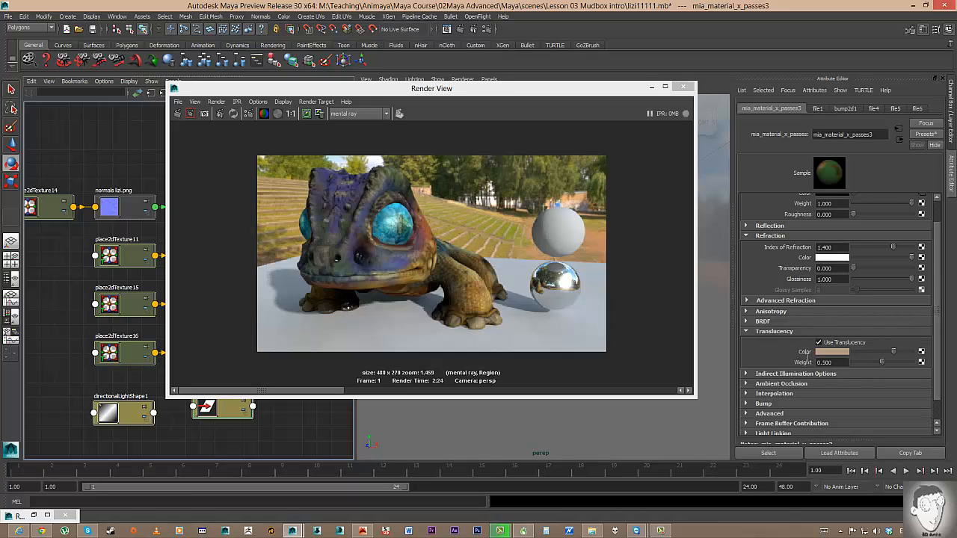
pyautogui.moveTo(888, 363); pyautogui.dragTo(931, 364)
pyautogui.click(835, 268)
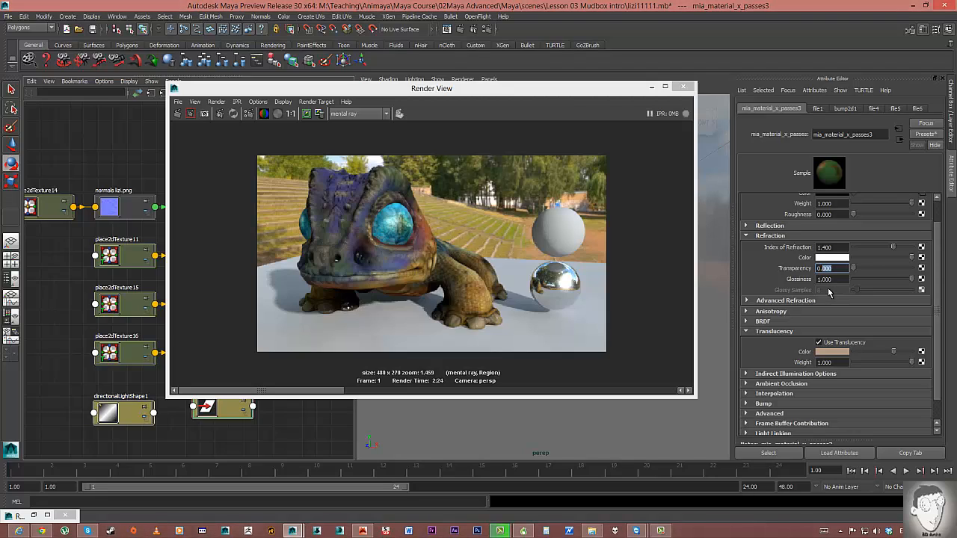
pyautogui.write('0.25')
pyautogui.press('Return')
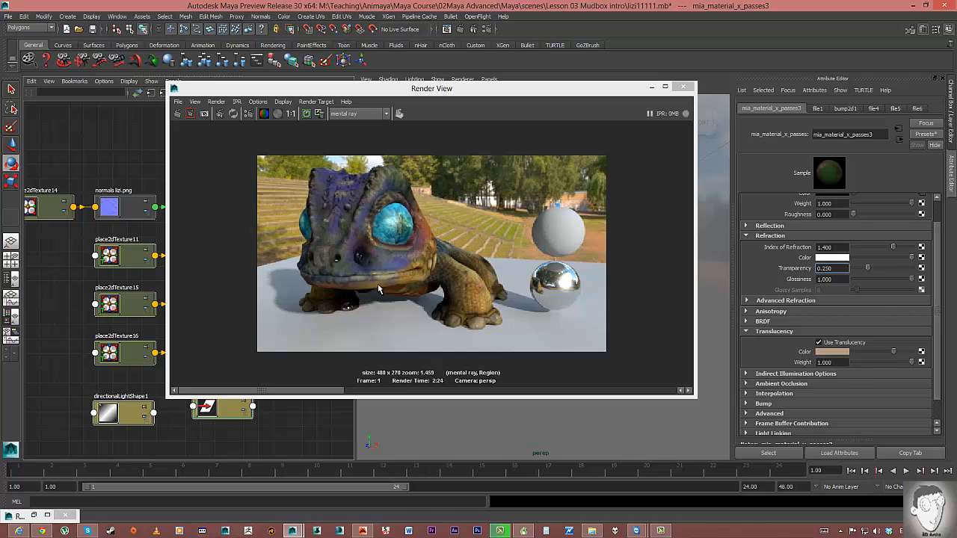
pyautogui.click(822, 353)
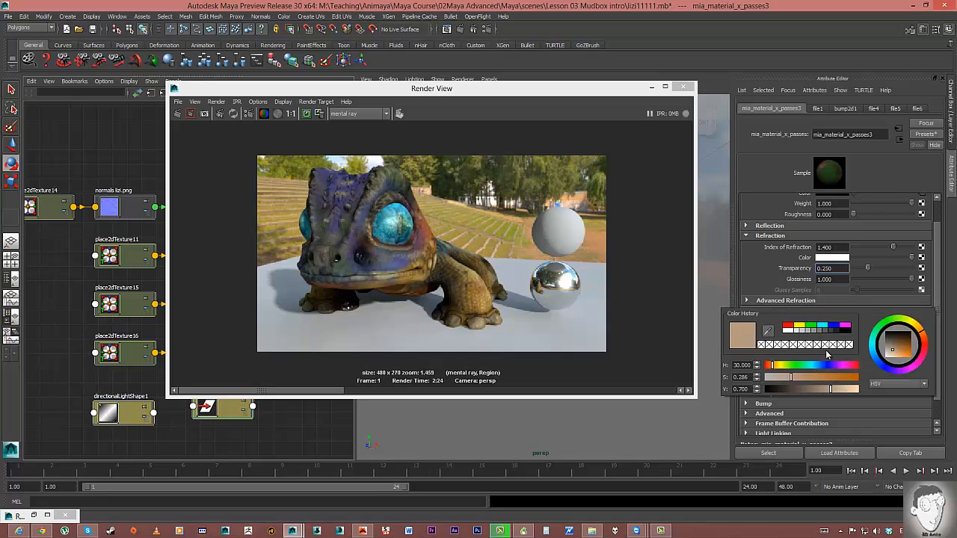
pyautogui.click(768, 366)
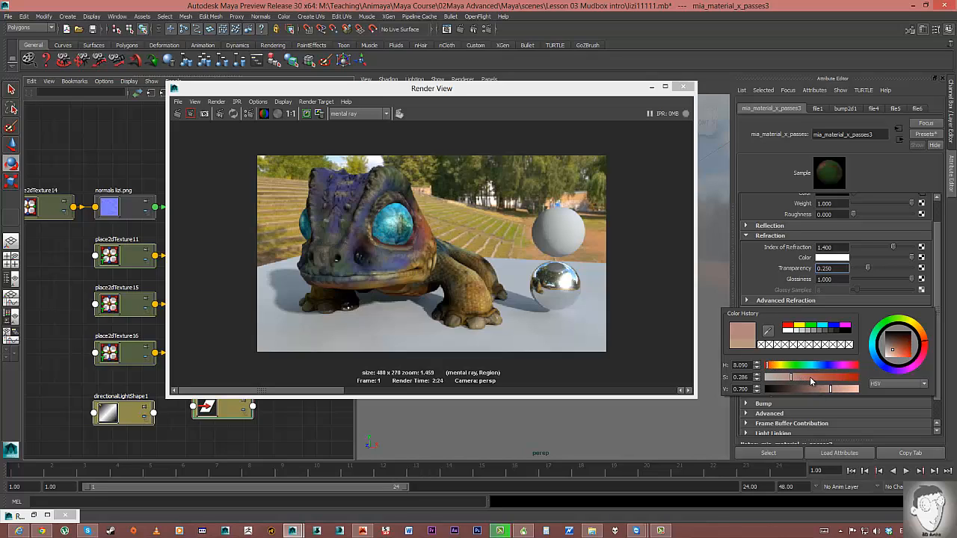
pyautogui.moveTo(809, 378); pyautogui.dragTo(814, 378)
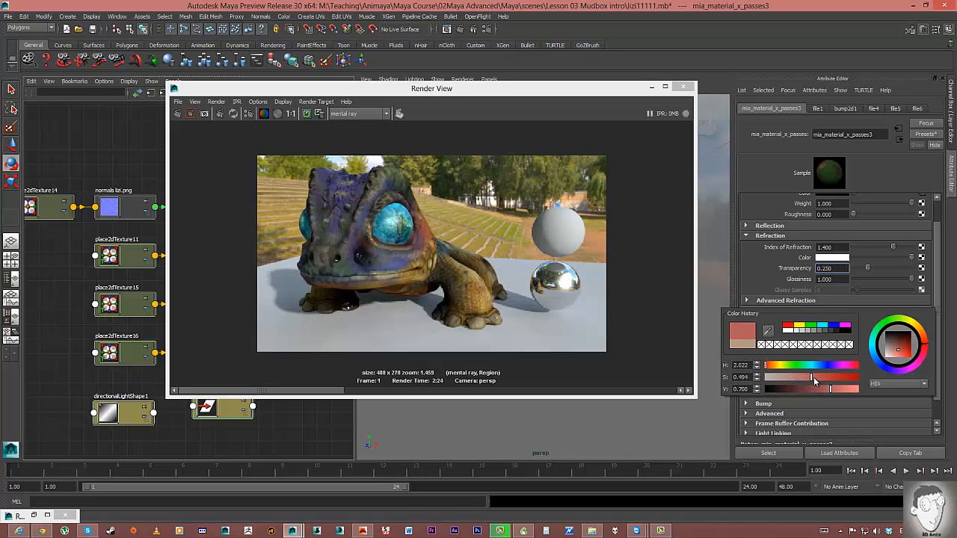
pyautogui.click(755, 260)
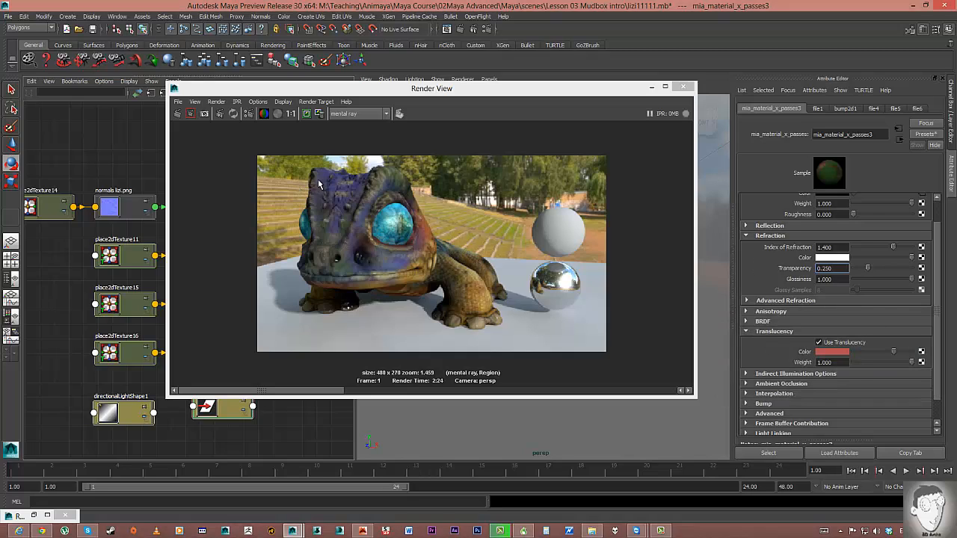
# Bring the Render View forward, mark a small image region, and bring up Render Settings.
pyautogui.click(309, 125)
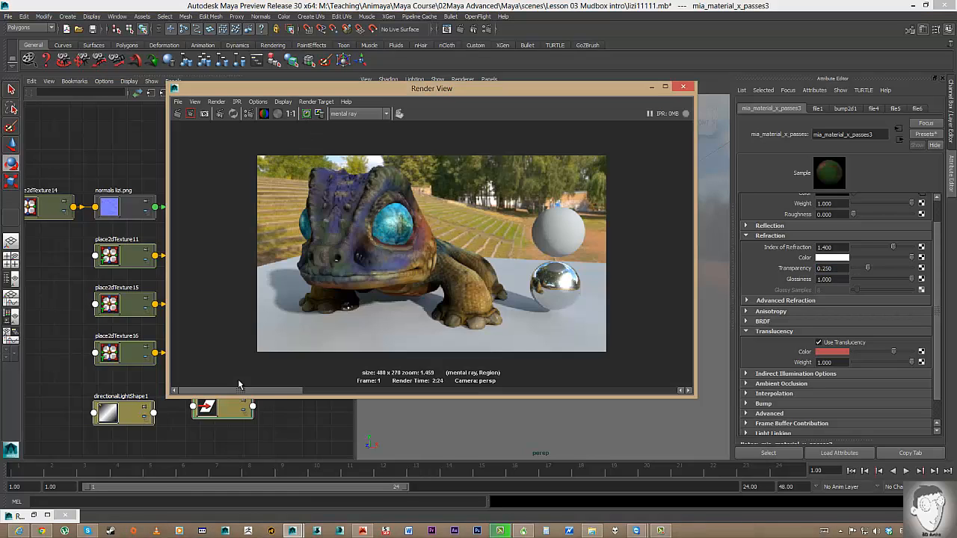
pyautogui.moveTo(276, 391); pyautogui.dragTo(283, 367)
pyautogui.moveTo(341, 155)
pyautogui.mouseDown()
pyautogui.moveTo(435, 277)
pyautogui.moveTo(456, 275)
pyautogui.moveTo(460, 285)
pyautogui.moveTo(308, 161)
pyautogui.moveTo(340, 157)
pyautogui.mouseUp()
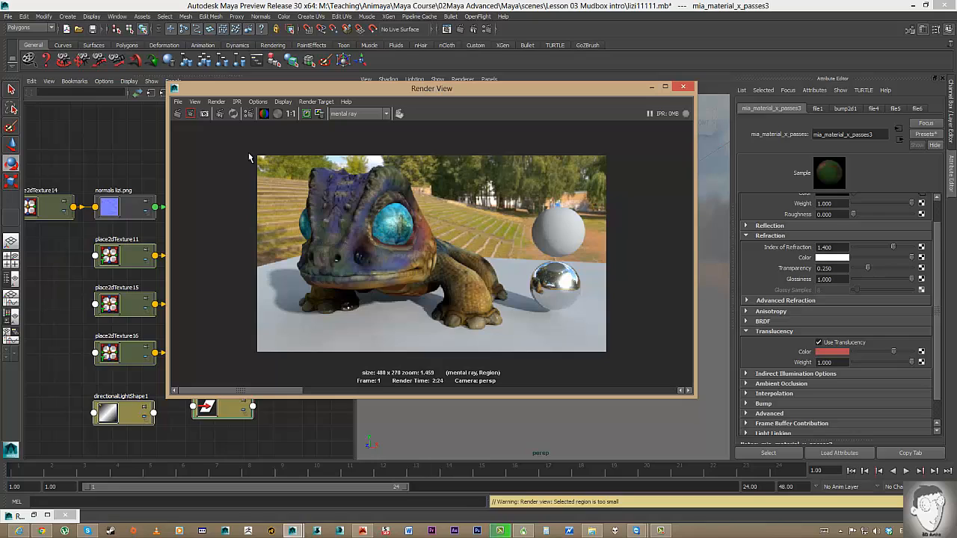
pyautogui.click(250, 114)
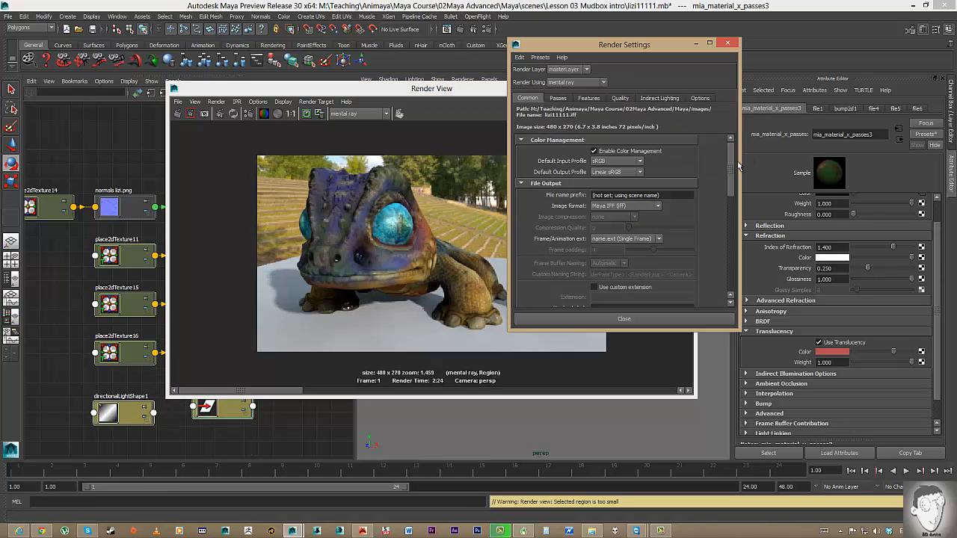
# Go to Indirect Lighting settings and expand the Final Gathering Map section.
pyautogui.scroll(3, 731, 179)
pyautogui.scroll(-5, 733, 196)
pyautogui.scroll(5, 734, 196)
pyautogui.click(659, 98)
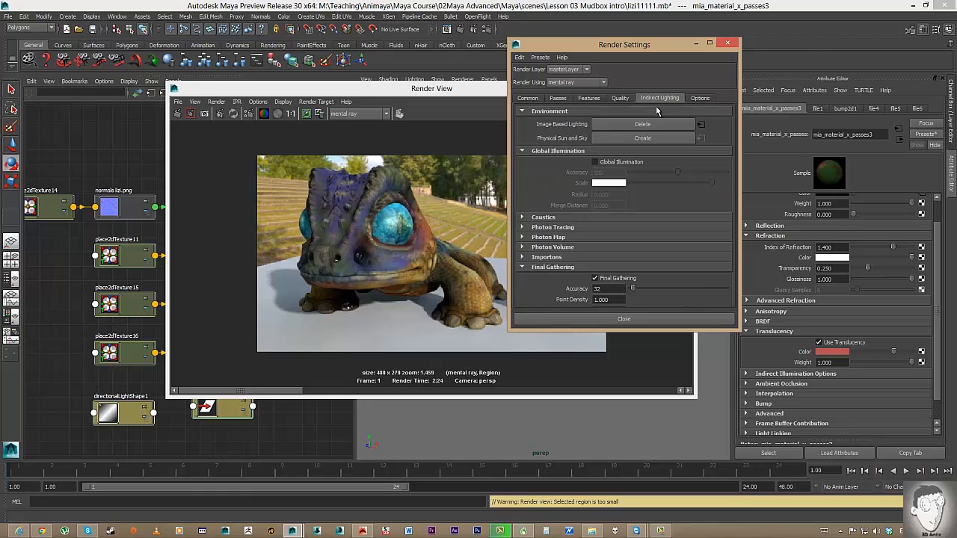
pyautogui.scroll(-5, 730, 224)
pyautogui.scroll(-2, 730, 244)
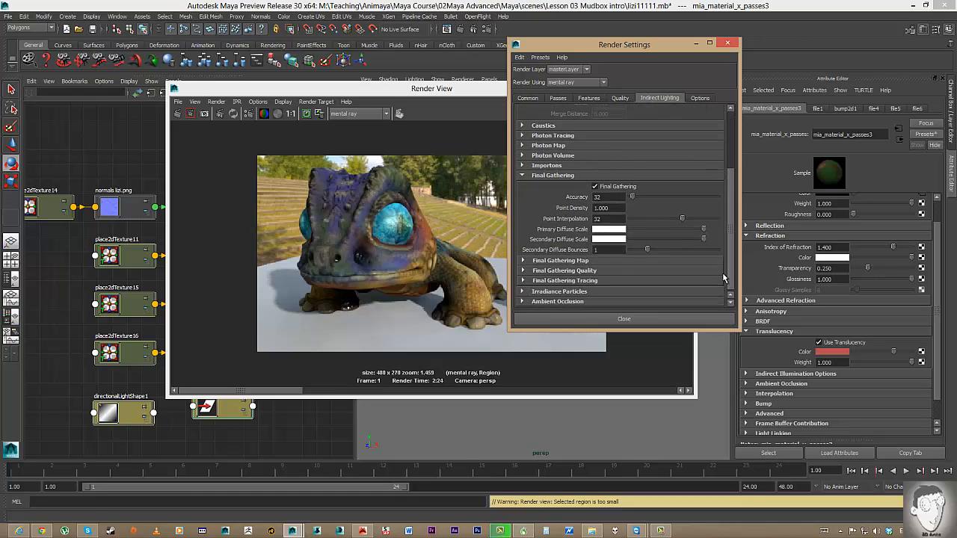
pyautogui.click(566, 260)
pyautogui.scroll(-3, 641, 265)
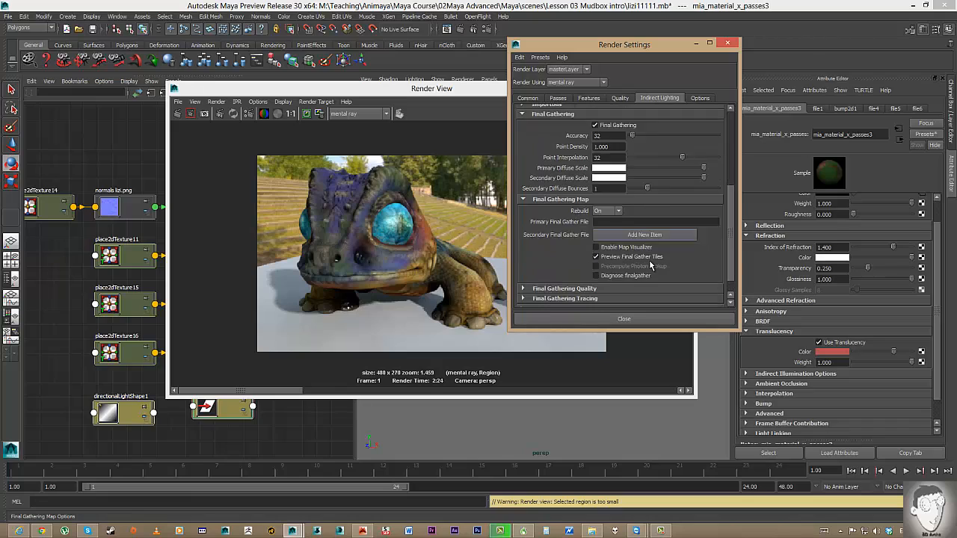
# Set the final gather map Rebuild to On and name the primary final gather file lizi.
pyautogui.click(607, 193)
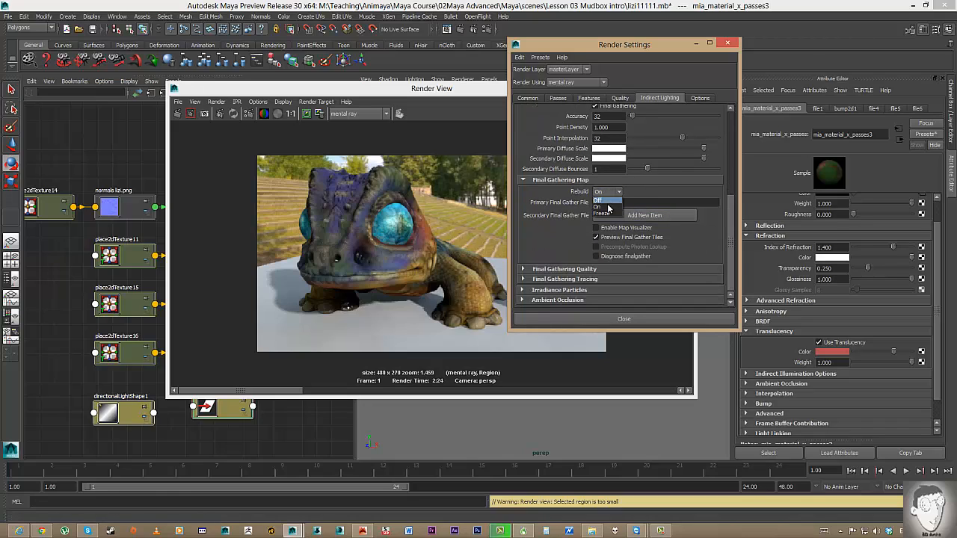
pyautogui.click(614, 215)
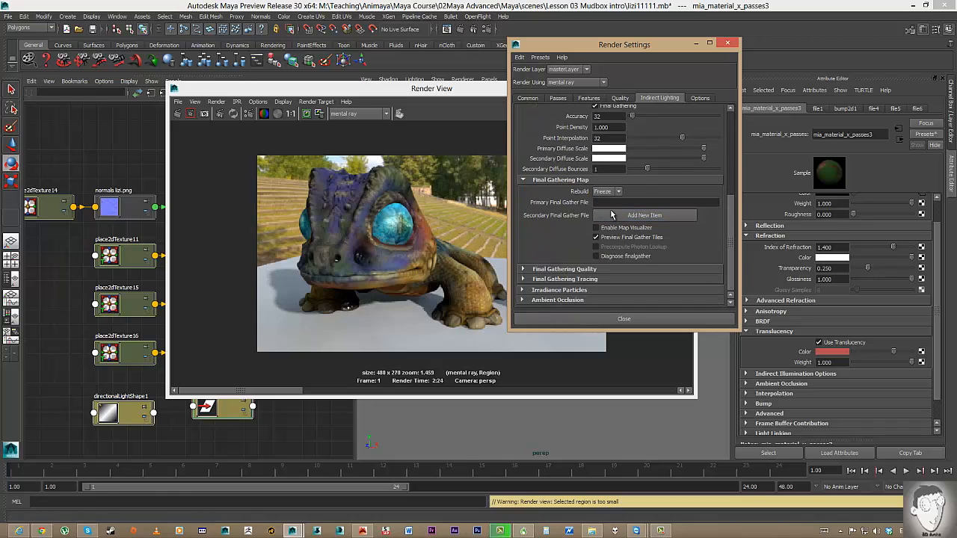
pyautogui.click(612, 203)
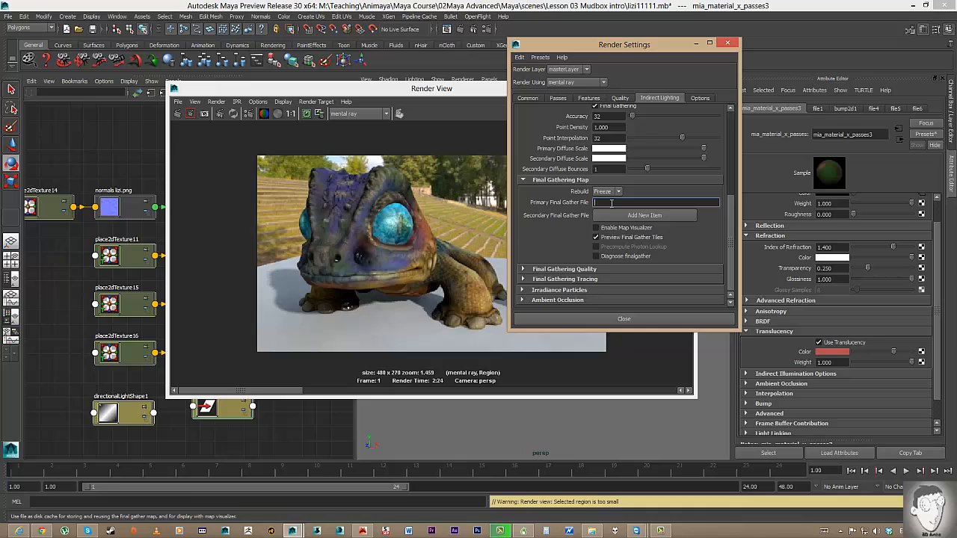
pyautogui.click(605, 193)
pyautogui.click(604, 208)
pyautogui.click(606, 202)
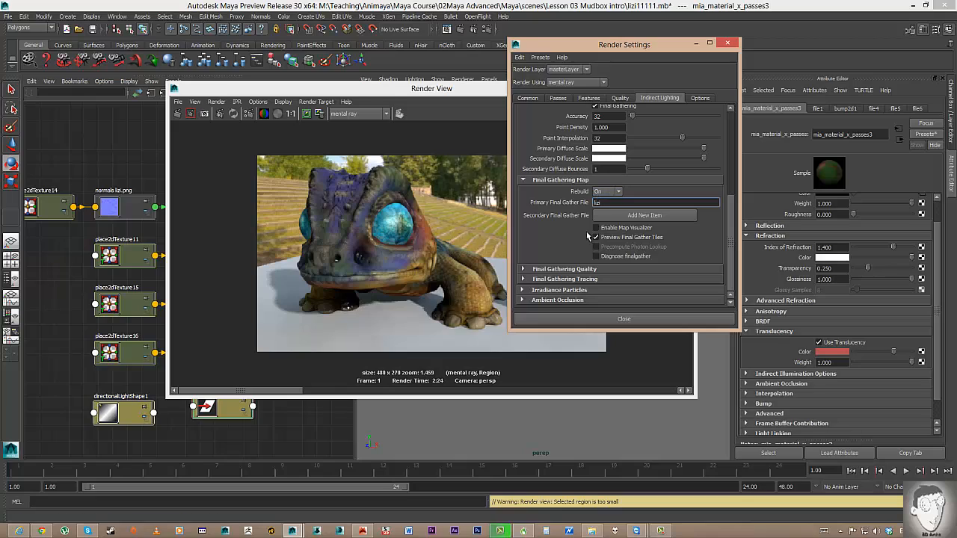
# Redo the previous render, then zoom in and render a region on the lizard's head.
pyautogui.click(178, 115)
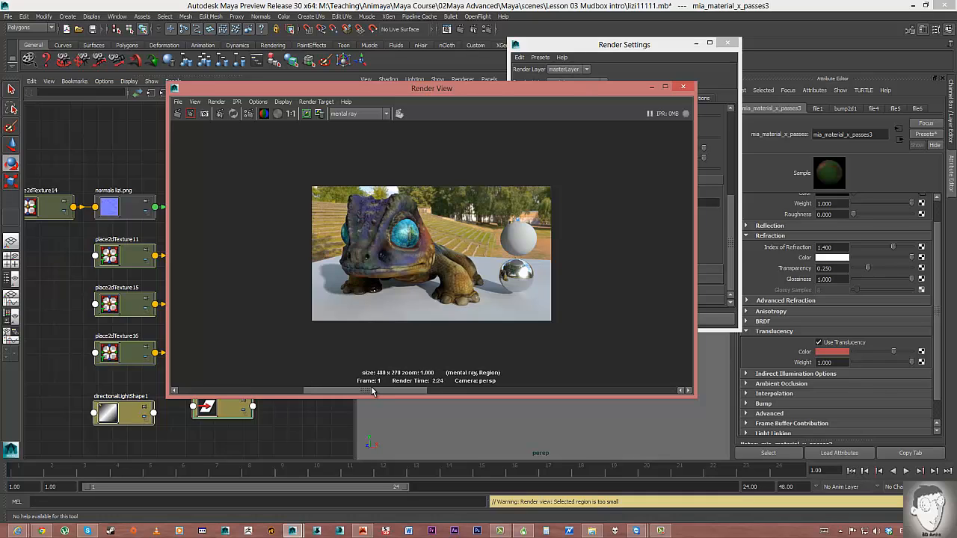
pyautogui.keyDown('alt'); pyautogui.moveTo(396, 236); pyautogui.dragTo(428, 266, button='right'); pyautogui.keyUp('alt')
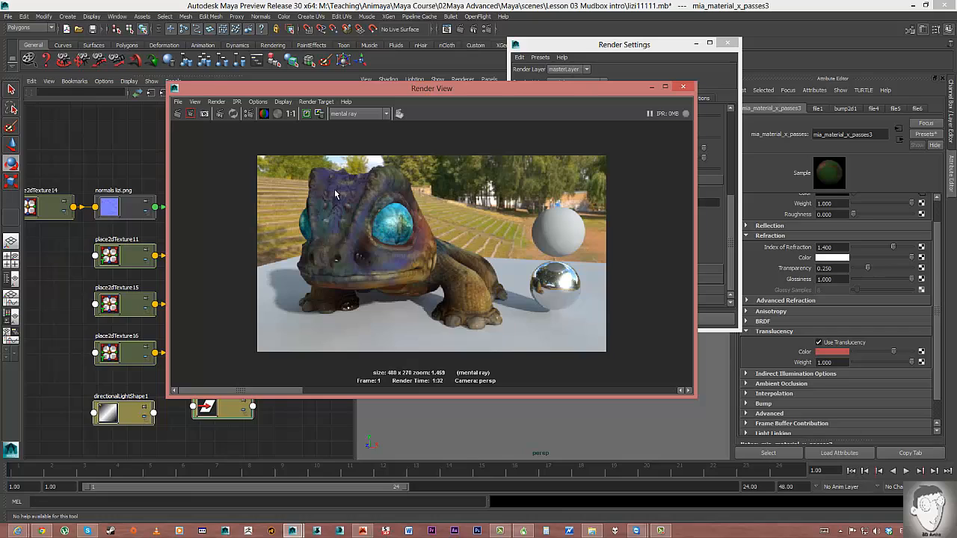
pyautogui.moveTo(302, 244); pyautogui.dragTo(308, 283)
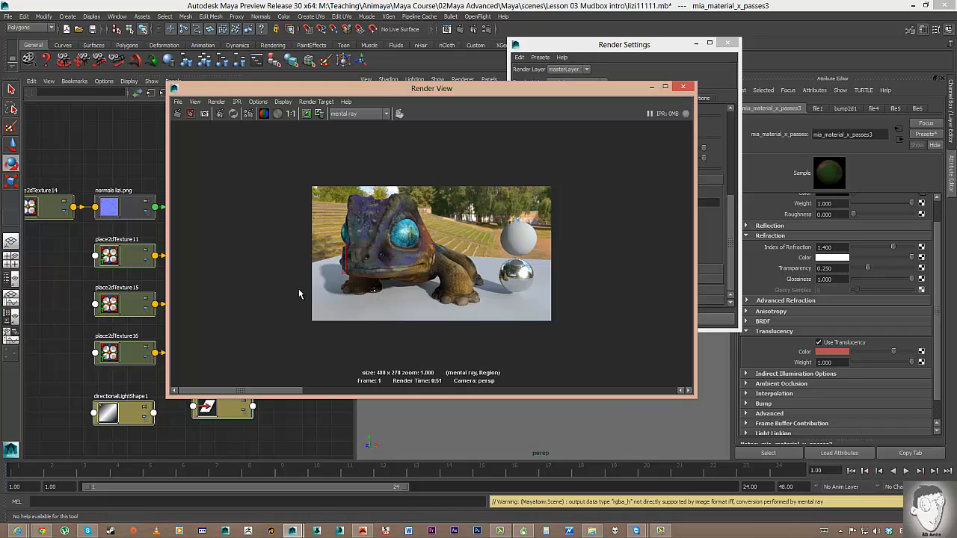
pyautogui.scroll(5, 424, 290)
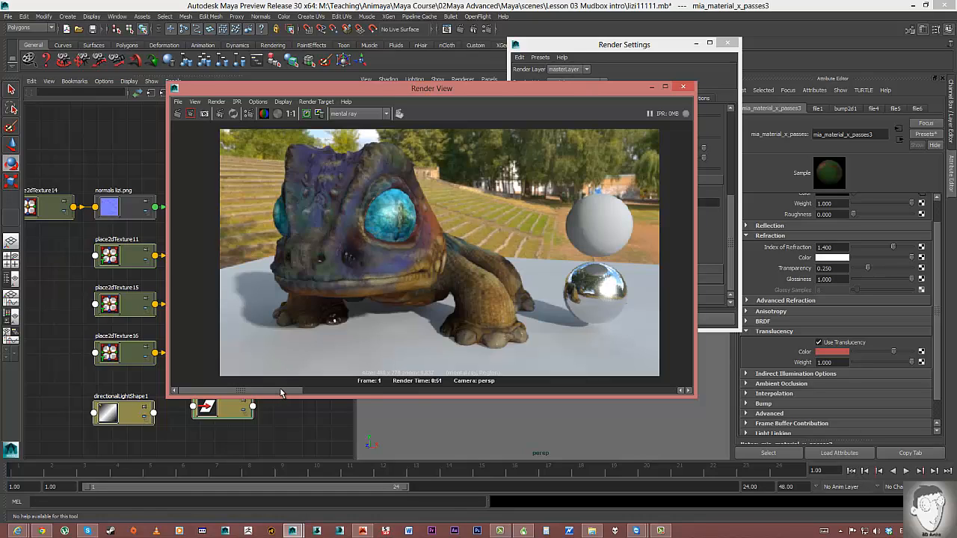
# Move the Render View aside to show the Hypershade shading network beside the fresh 480 x 270 render.
pyautogui.moveTo(280, 389)
pyautogui.mouseDown()
pyautogui.moveTo(431, 395)
pyautogui.moveTo(283, 387)
pyautogui.moveTo(414, 384)
pyautogui.moveTo(271, 385)
pyautogui.moveTo(341, 379)
pyautogui.moveTo(282, 375)
pyautogui.mouseUp()
pyautogui.moveTo(441, 90); pyautogui.dragTo(666, 40)
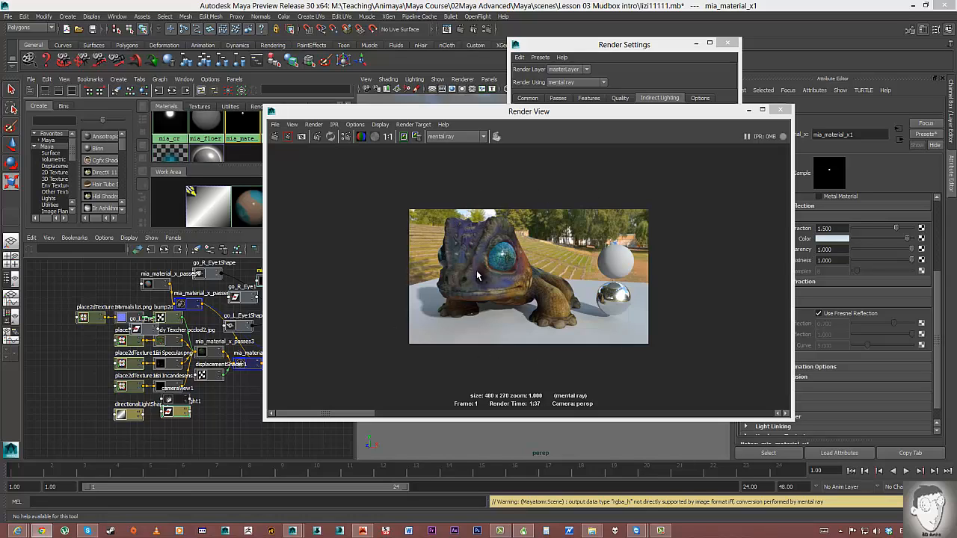
# Minimize Render View and Render Settings, then delete the white and chrome spheres.
pyautogui.moveTo(605, 112); pyautogui.dragTo(432, 107)
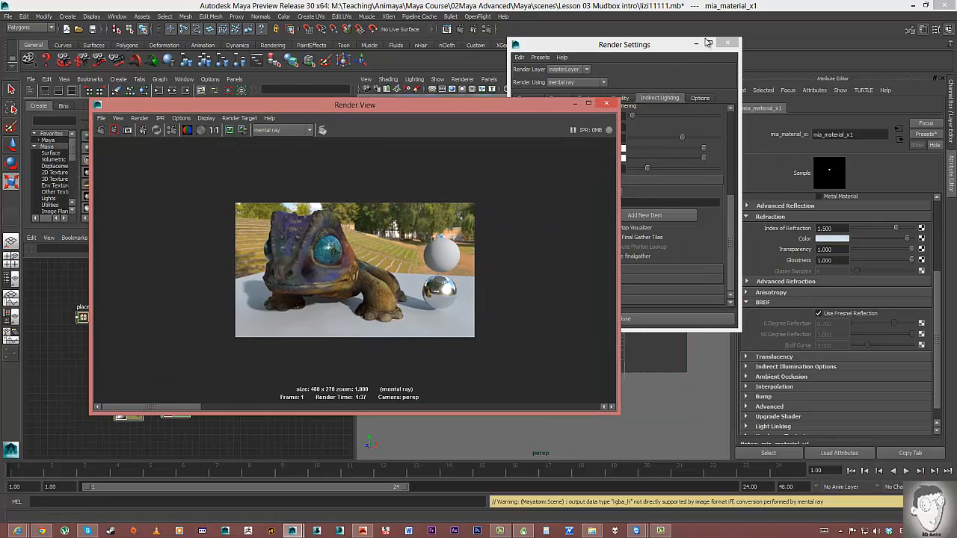
pyautogui.click(574, 104)
pyautogui.click(696, 43)
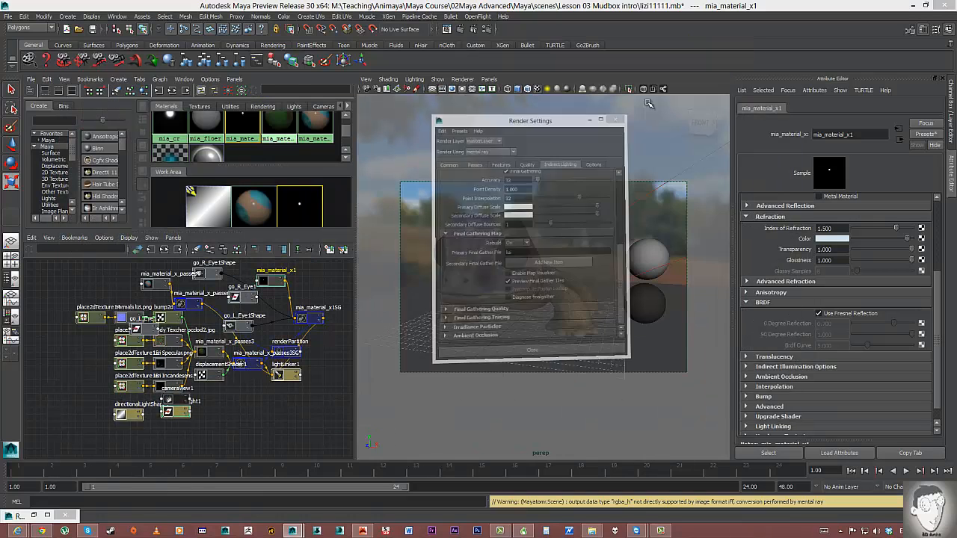
pyautogui.click(647, 254)
pyautogui.keyDown('shift'); pyautogui.click(634, 315); pyautogui.keyUp('shift')
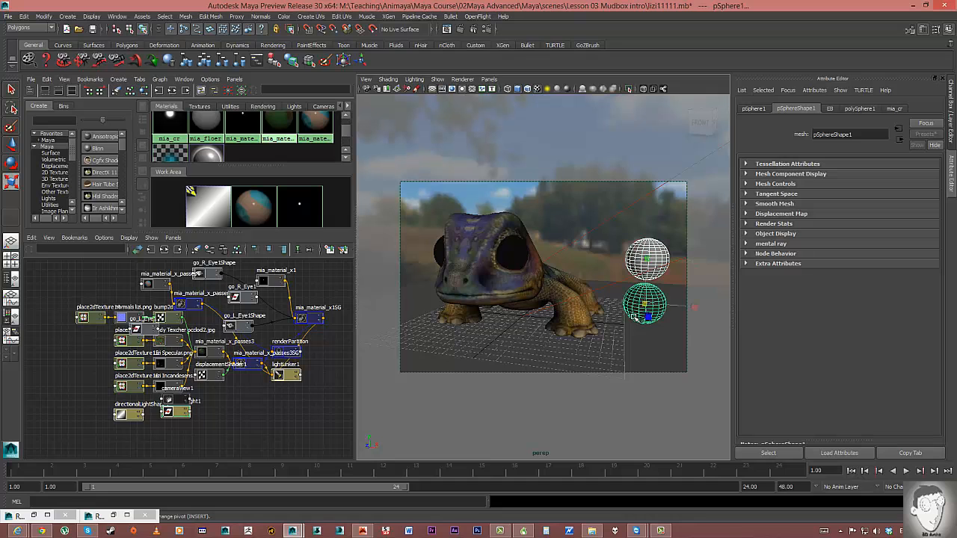
pyautogui.press('Delete')
# Select the seven spikes along the lizard's back and assign them a new Blinn material.
pyautogui.moveTo(584, 311)
pyautogui.keyDown('alt'); pyautogui.mouseDown()
pyautogui.moveTo(592, 320)
pyautogui.moveTo(673, 318)
pyautogui.moveTo(569, 303)
pyautogui.mouseUp(); pyautogui.keyUp('alt')
pyautogui.click(546, 260)
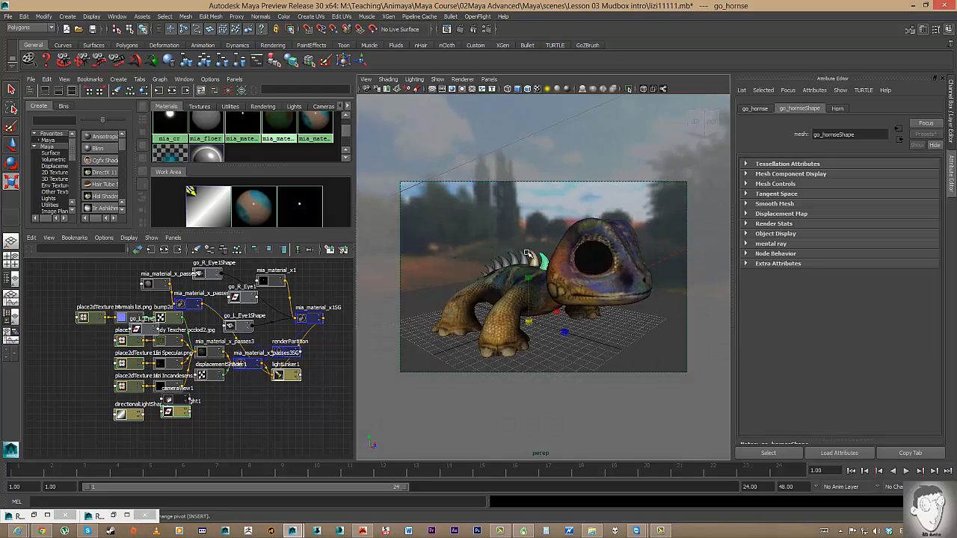
pyautogui.click(517, 256)
pyautogui.click(508, 258)
pyautogui.click(497, 261)
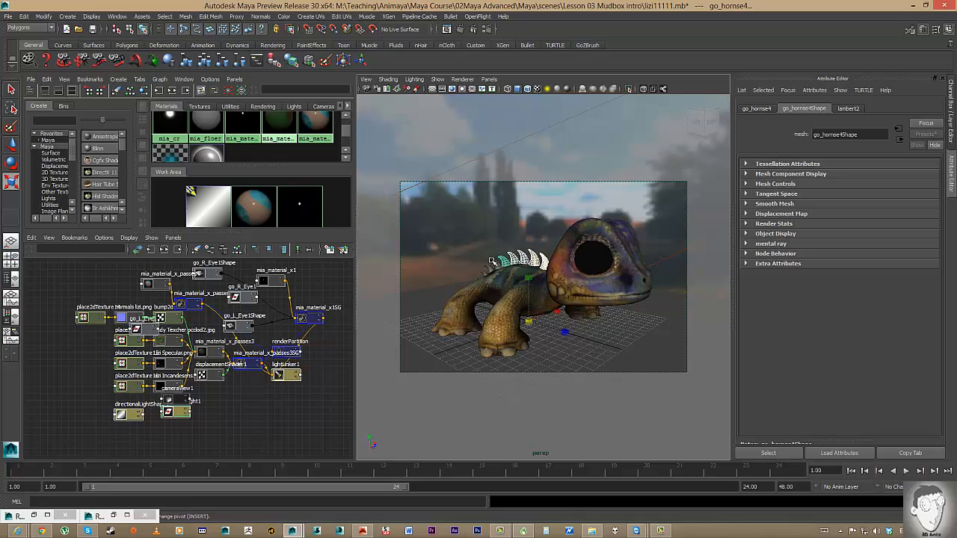
pyautogui.click(486, 264)
pyautogui.click(482, 268)
pyautogui.click(479, 270)
pyautogui.moveTo(496, 263); pyautogui.dragTo(565, 458, button='right')
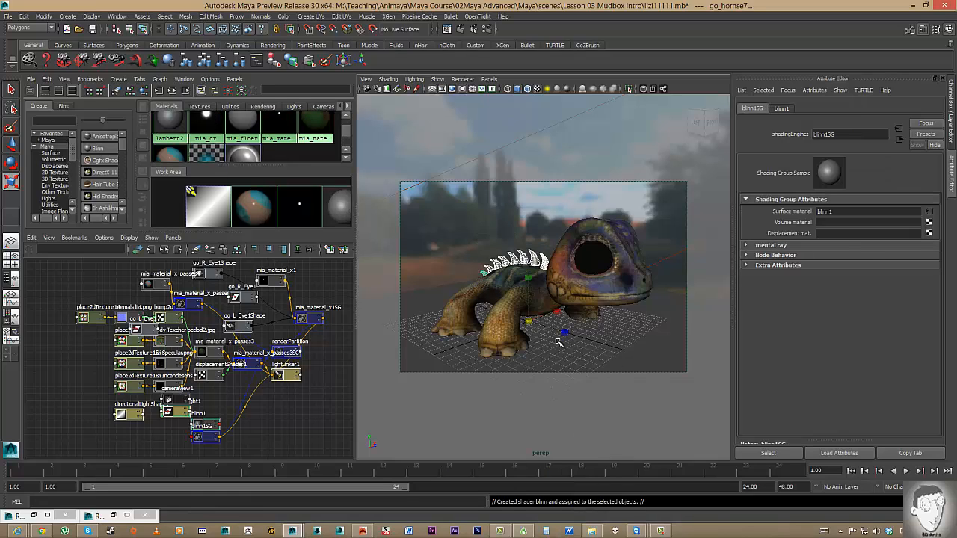
# Give blinn1 translucence 0.427, a pale orange colour, eccentricity 0.607 and specular roll-off 0.786.
pyautogui.click(332, 210)
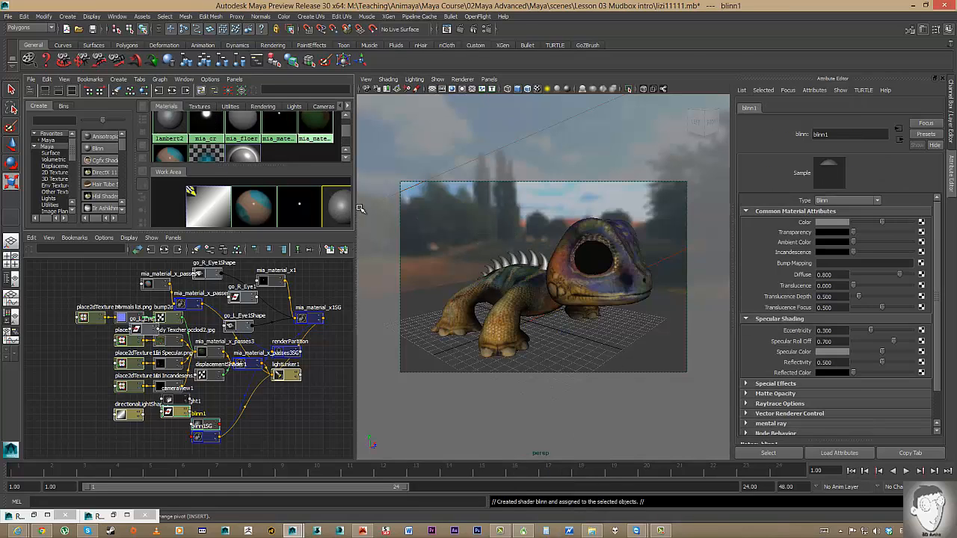
pyautogui.moveTo(852, 286); pyautogui.dragTo(878, 287)
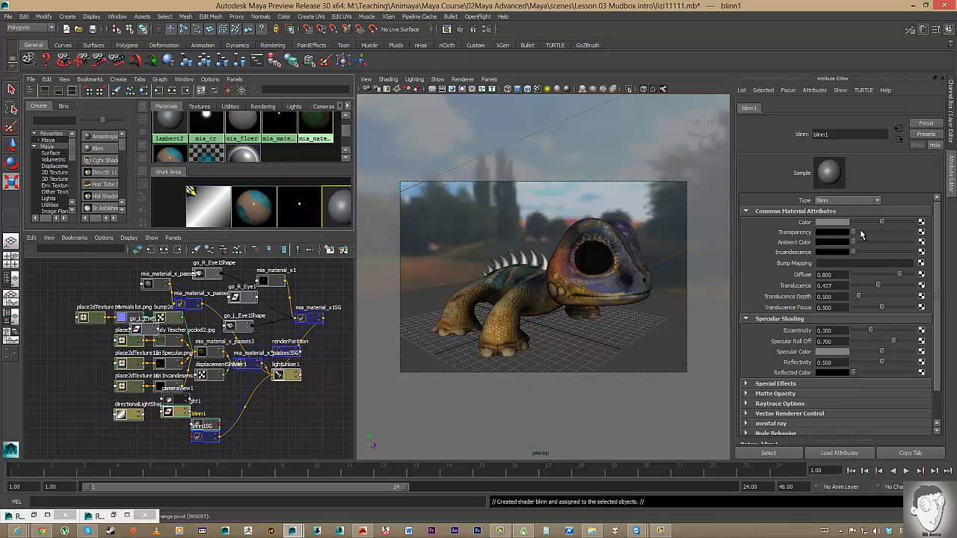
pyautogui.click(832, 223)
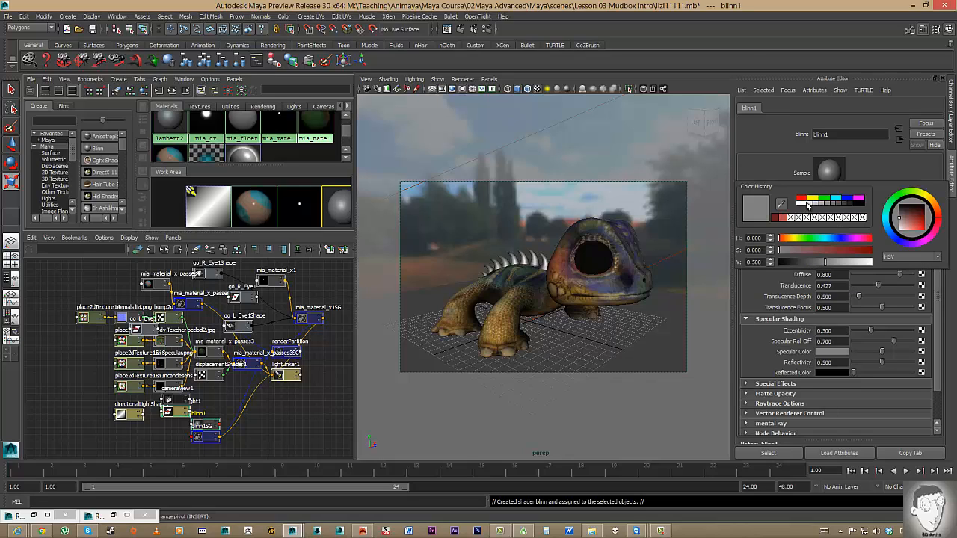
pyautogui.click(812, 200)
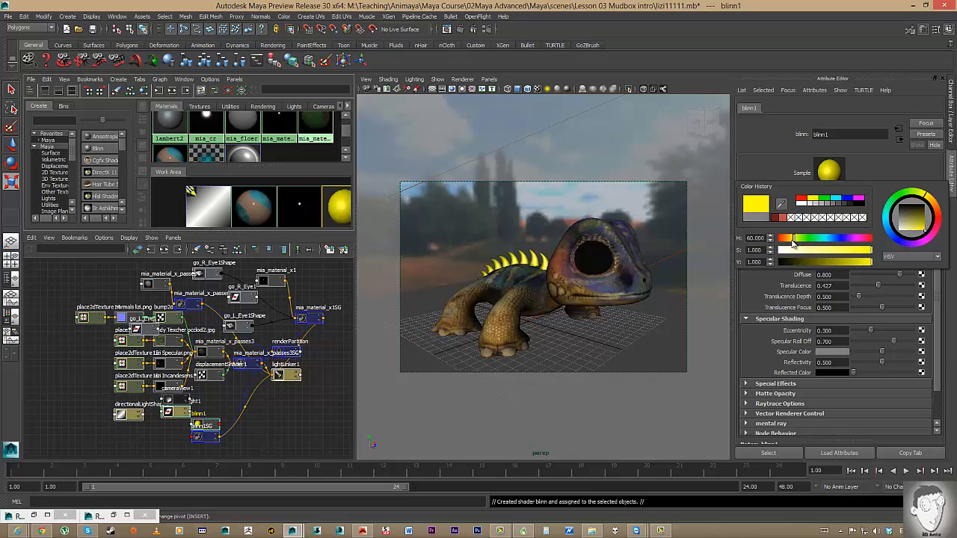
pyautogui.moveTo(793, 239); pyautogui.dragTo(788, 240)
pyautogui.click(824, 251)
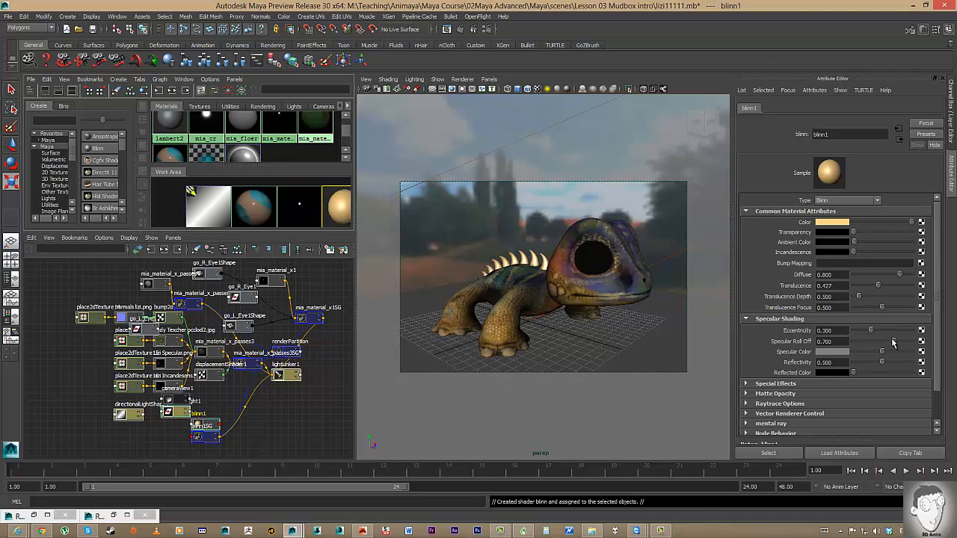
pyautogui.moveTo(892, 343)
pyautogui.mouseDown()
pyautogui.moveTo(867, 331)
pyautogui.moveTo(889, 332)
pyautogui.mouseUp()
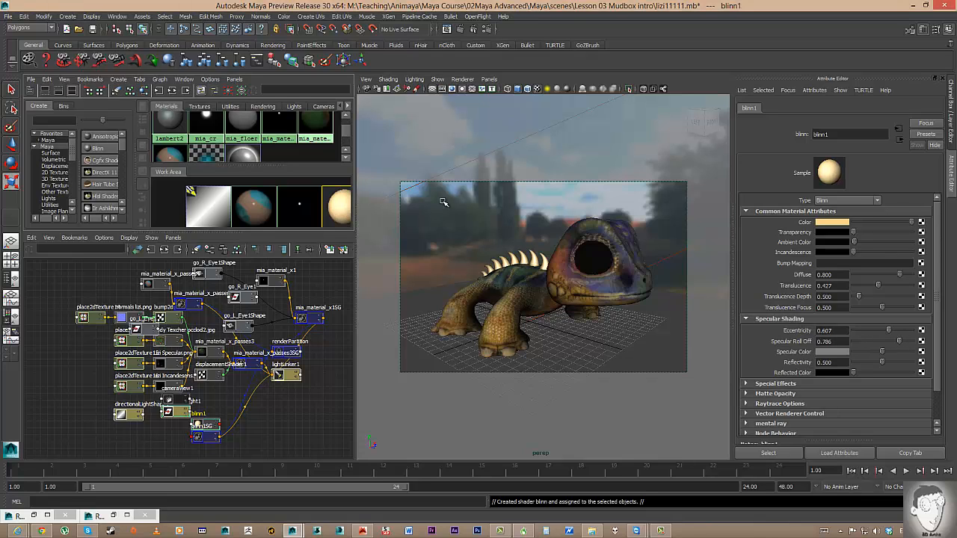
pyautogui.click(478, 236)
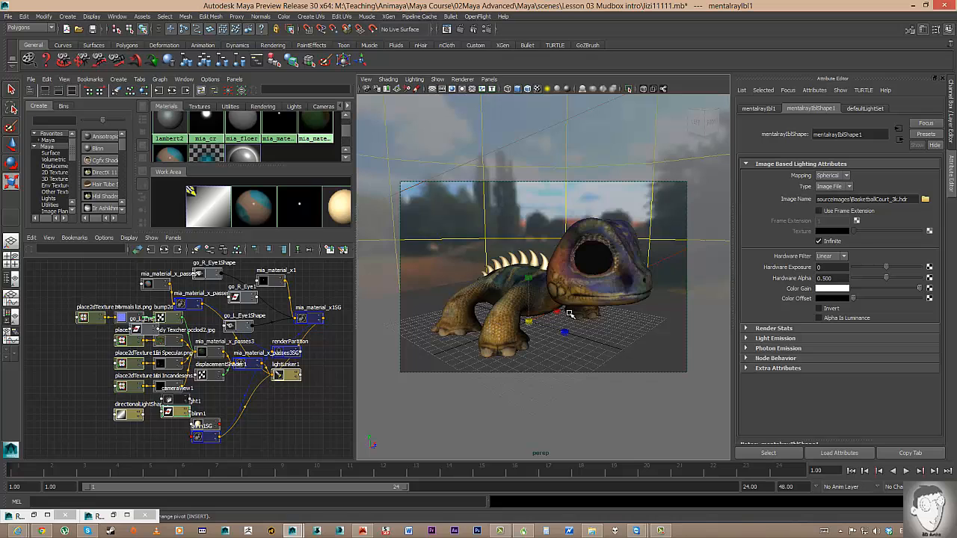
# Switch the Layer Editor to render layers and add an empty render layer named RGB.
pyautogui.keyDown('alt'); pyautogui.moveTo(570, 314); pyautogui.dragTo(535, 298); pyautogui.keyUp('alt')
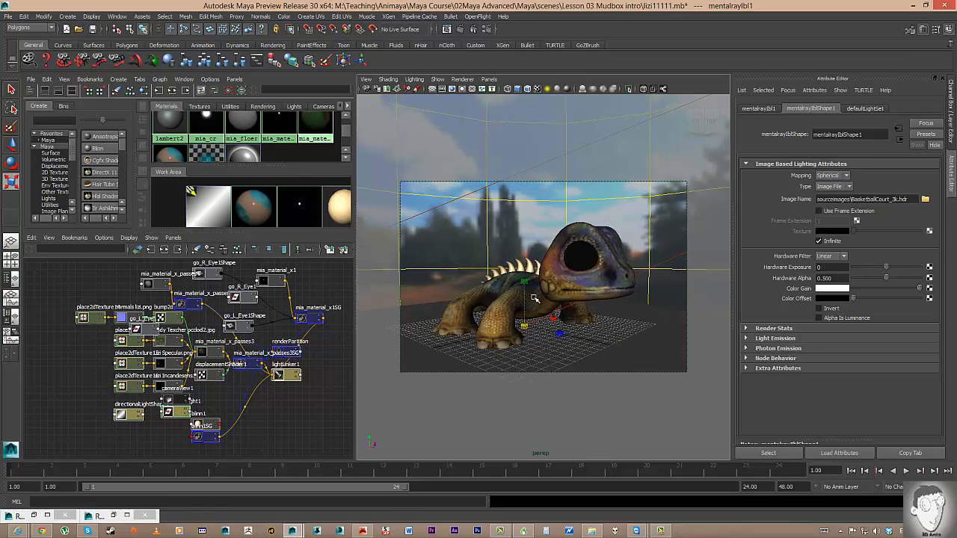
pyautogui.click(951, 112)
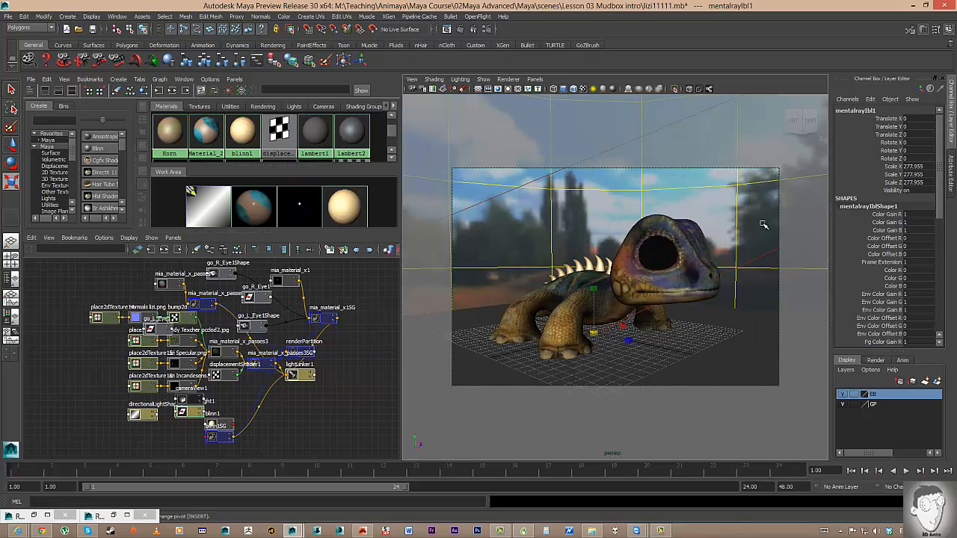
pyautogui.click(877, 362)
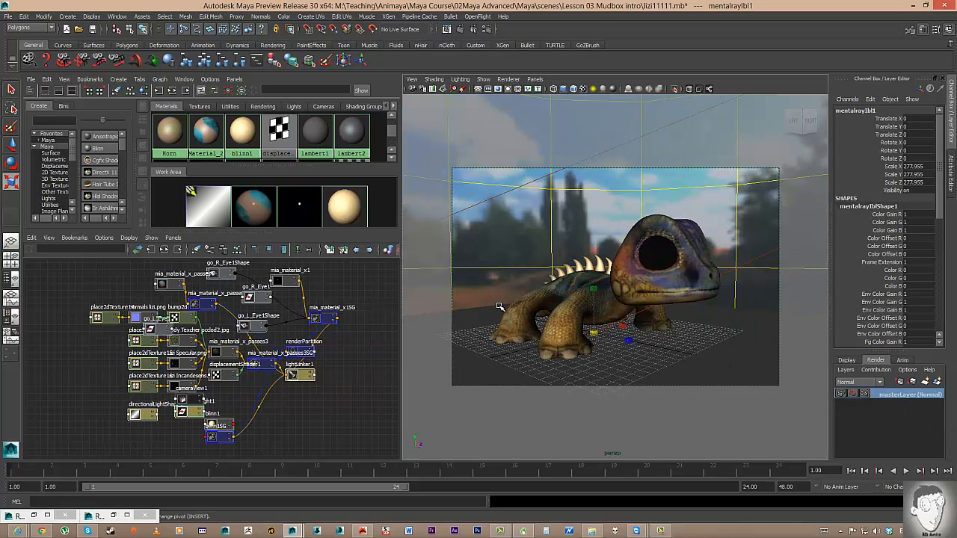
pyautogui.rightClick(898, 398)
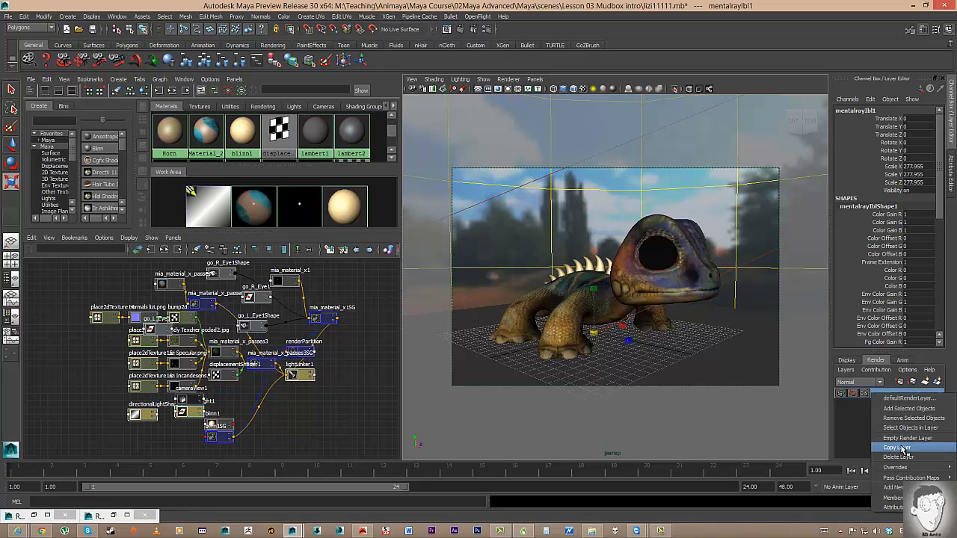
pyautogui.click(894, 439)
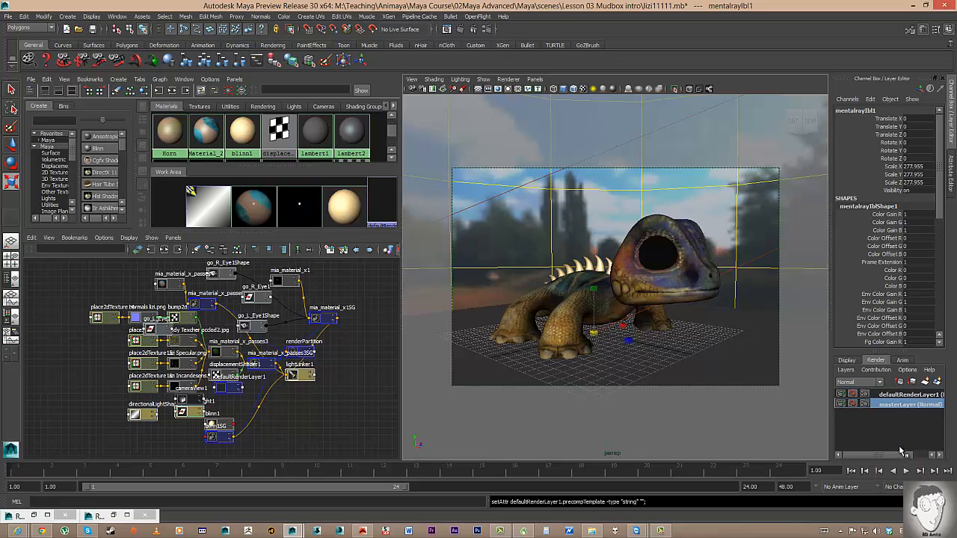
pyautogui.doubleClick(897, 396)
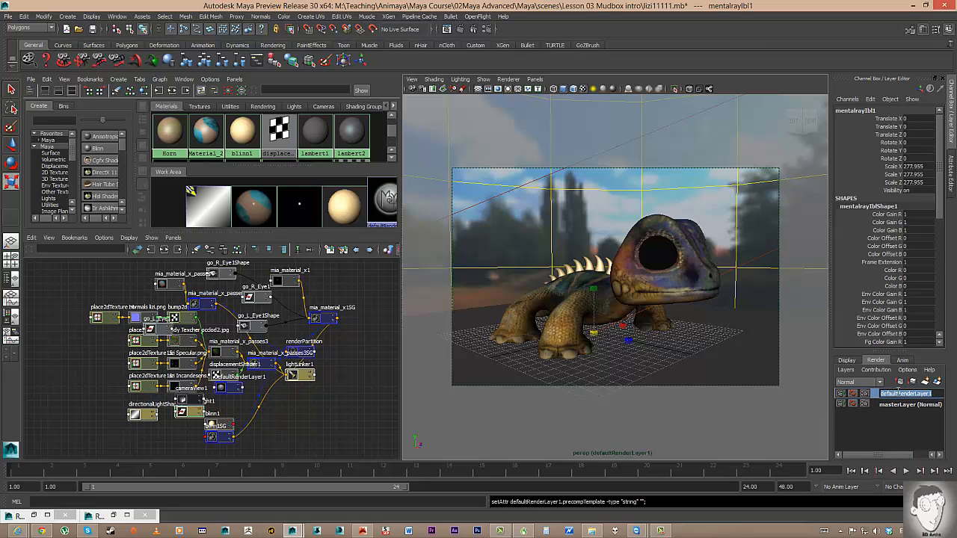
pyautogui.write('RGB')
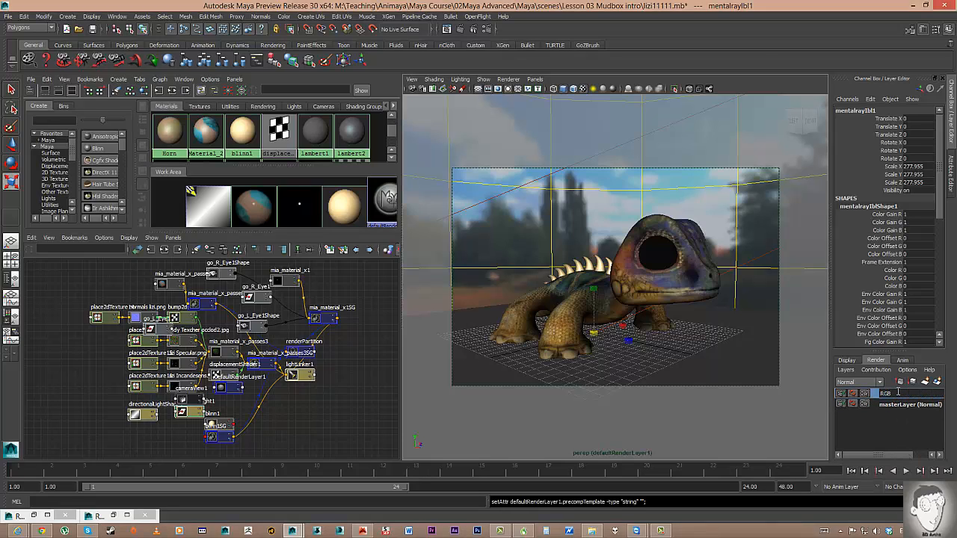
pyautogui.press('Return')
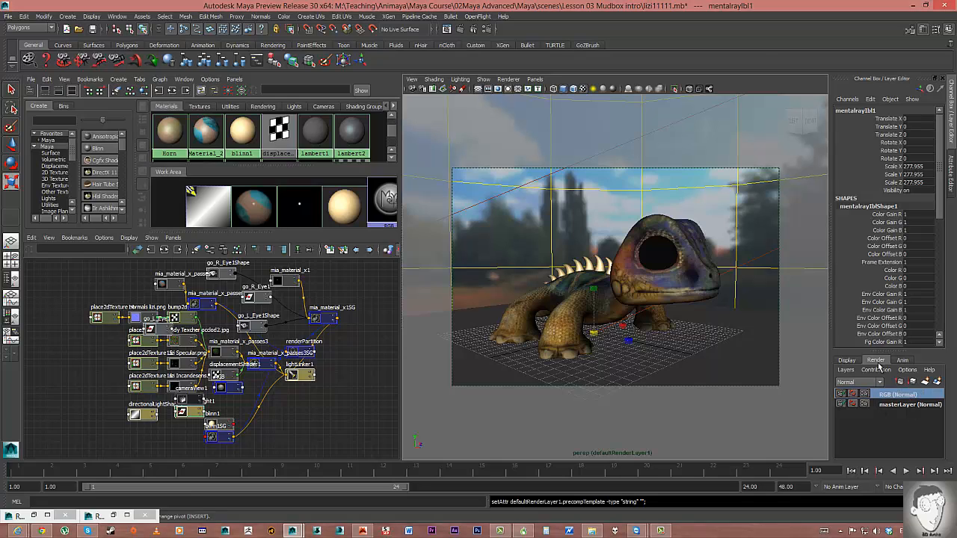
# Copy the RGB layer and rename the copy Occlusion.
pyautogui.rightClick(889, 394)
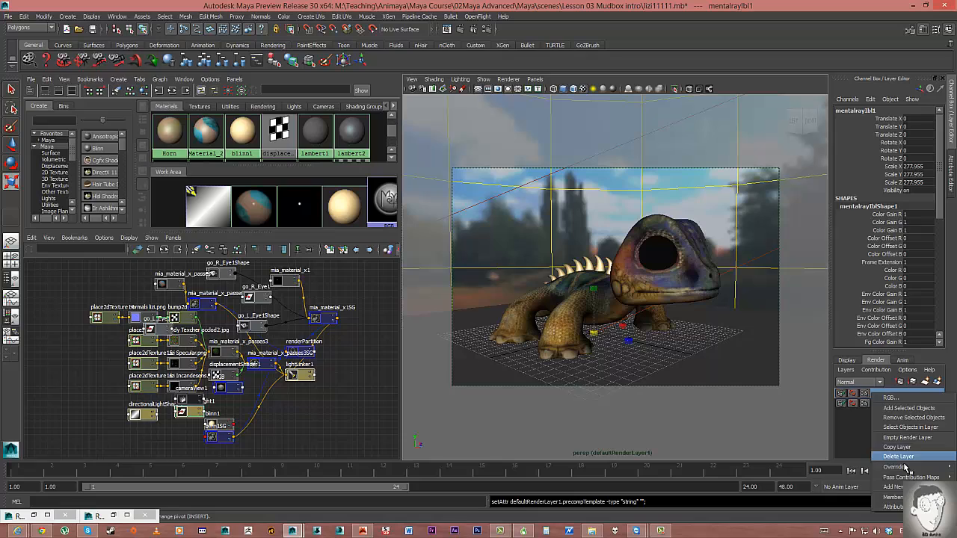
pyautogui.click(897, 447)
pyautogui.click(899, 396)
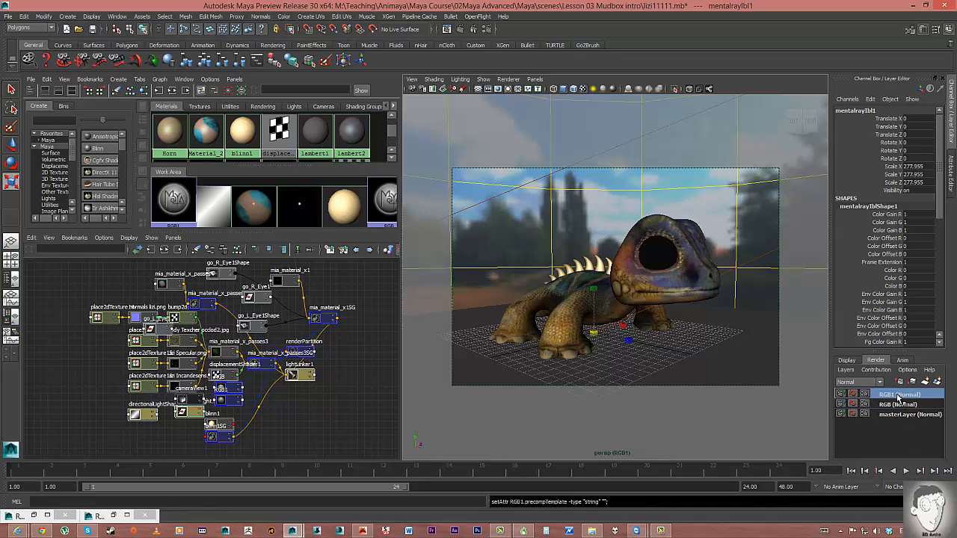
pyautogui.doubleClick(899, 395)
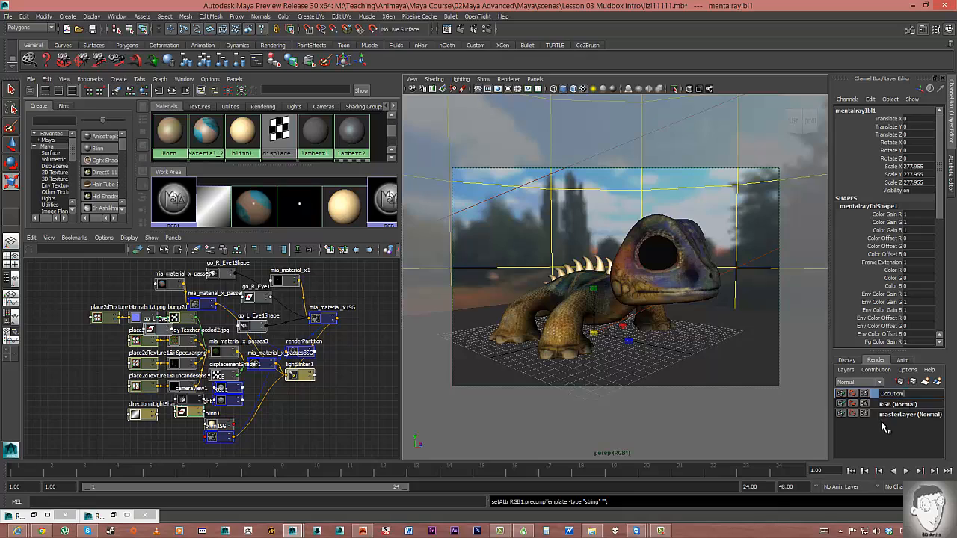
pyautogui.press('Return')
pyautogui.rightClick(894, 396)
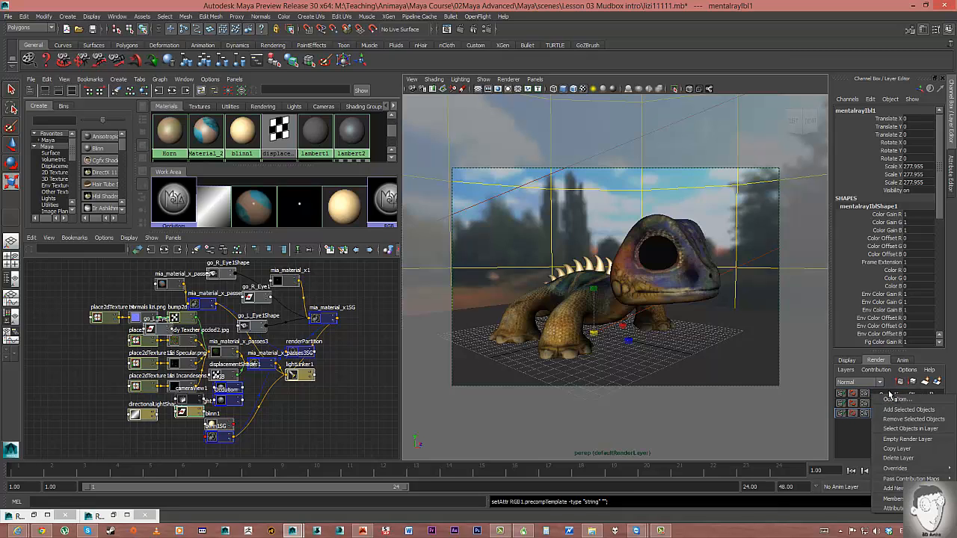
pyautogui.click(879, 395)
# Copy the Occlusion layer and rename the copy Zdepth.
pyautogui.rightClick(884, 395)
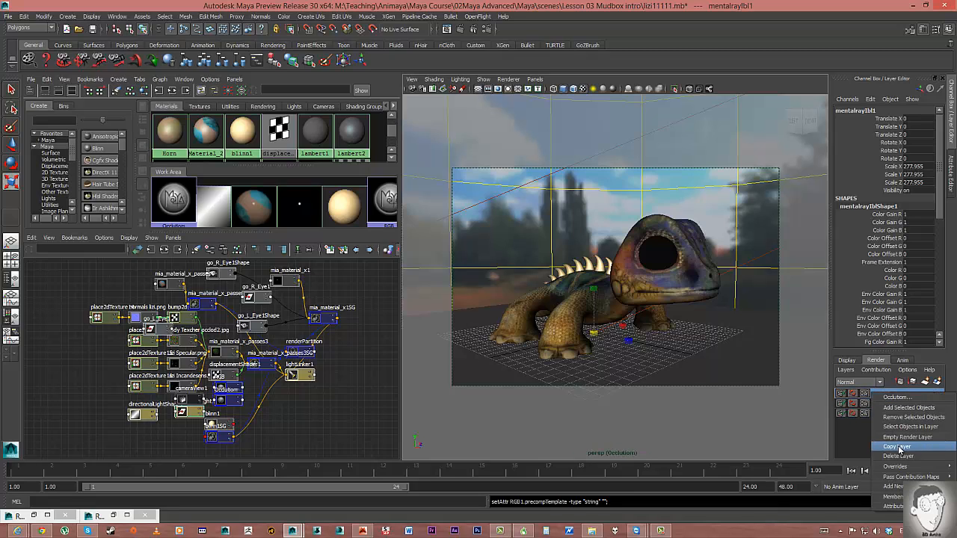
pyautogui.click(902, 449)
pyautogui.doubleClick(899, 395)
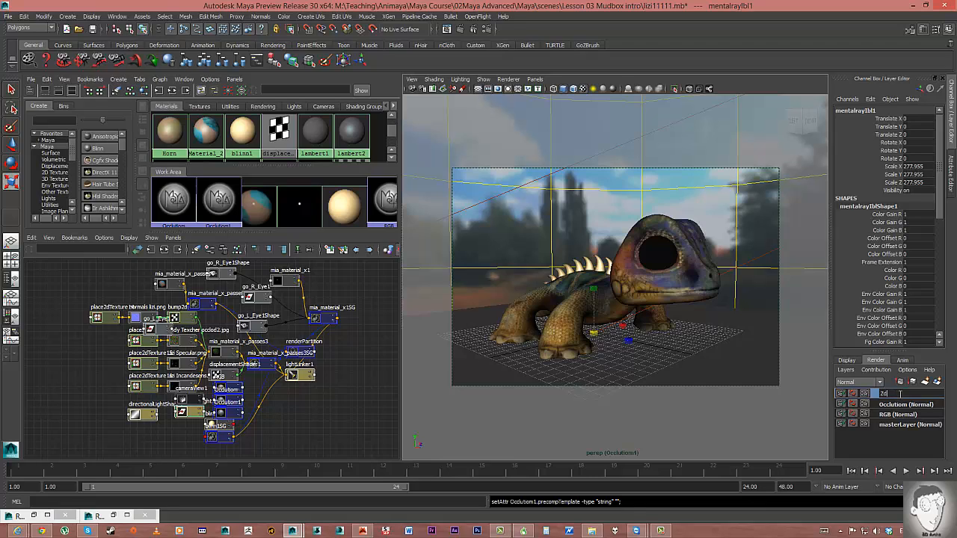
pyautogui.write('Zdepth')
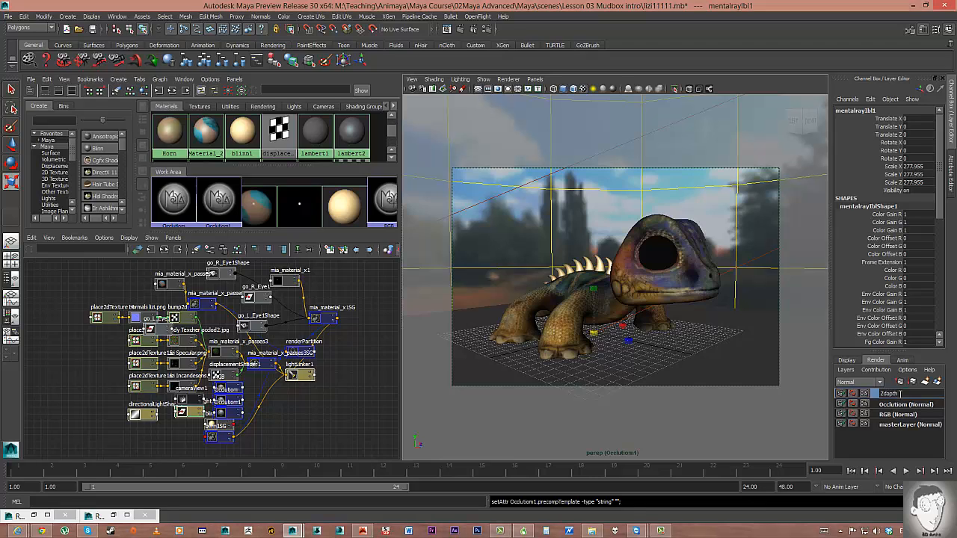
pyautogui.press('Return')
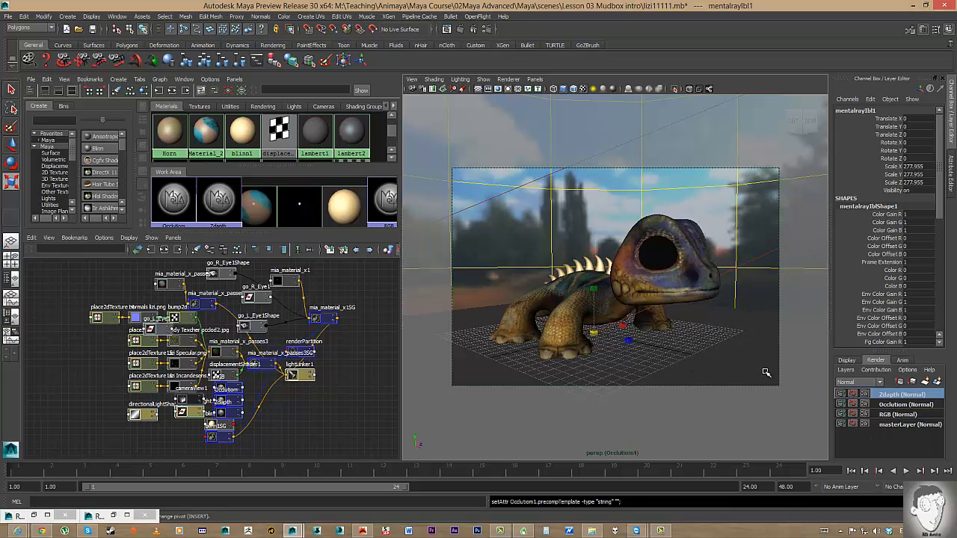
# Make Occlusion the current render layer and open its attributes.
pyautogui.click(898, 405)
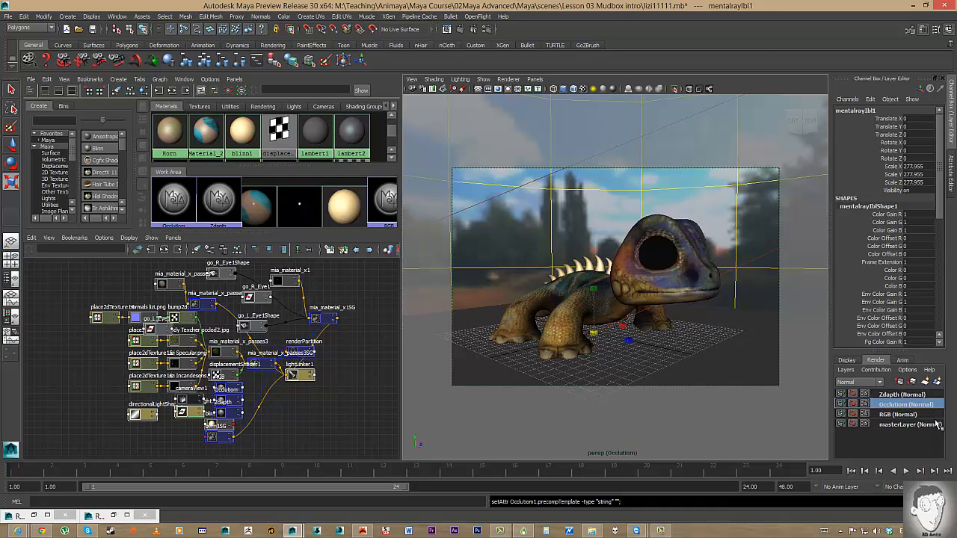
pyautogui.rightClick(890, 410)
pyautogui.click(889, 514)
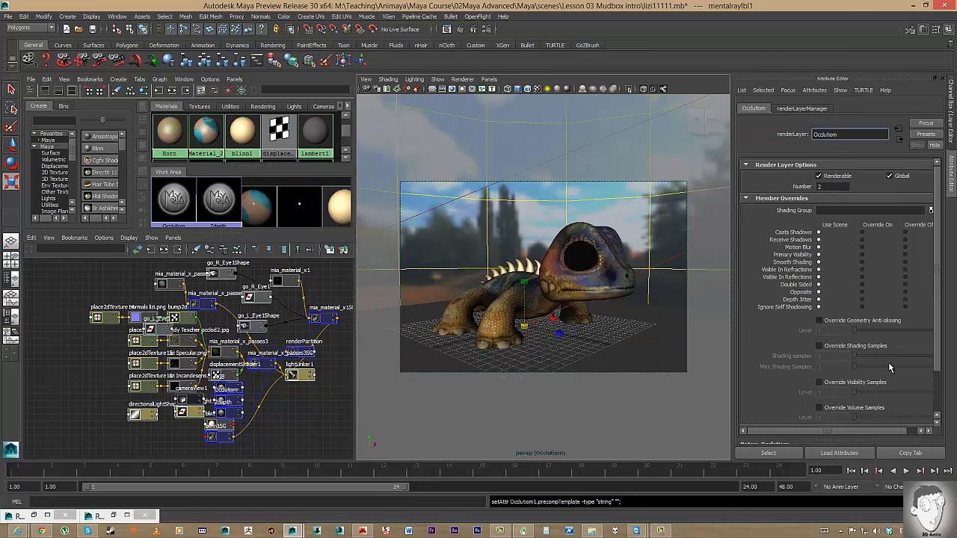
pyautogui.click(926, 136)
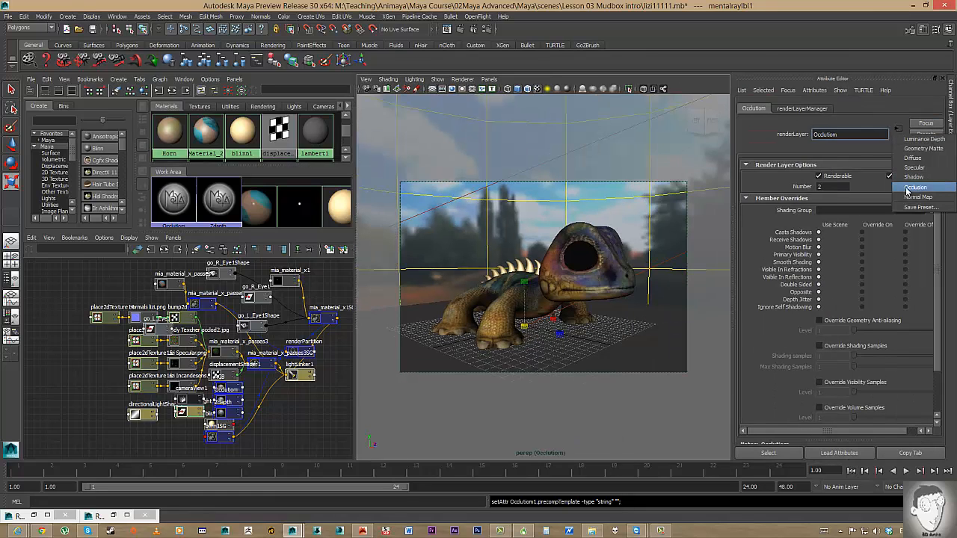
pyautogui.click(761, 346)
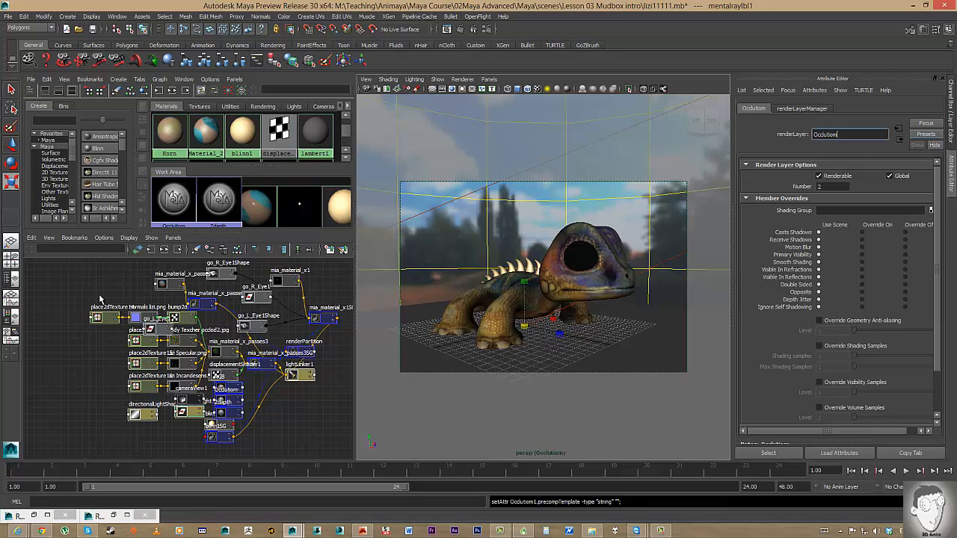
pyautogui.keyDown('alt'); pyautogui.moveTo(307, 307); pyautogui.dragTo(232, 322, button='middle'); pyautogui.keyUp('alt')
pyautogui.scroll(-1, 212, 314)
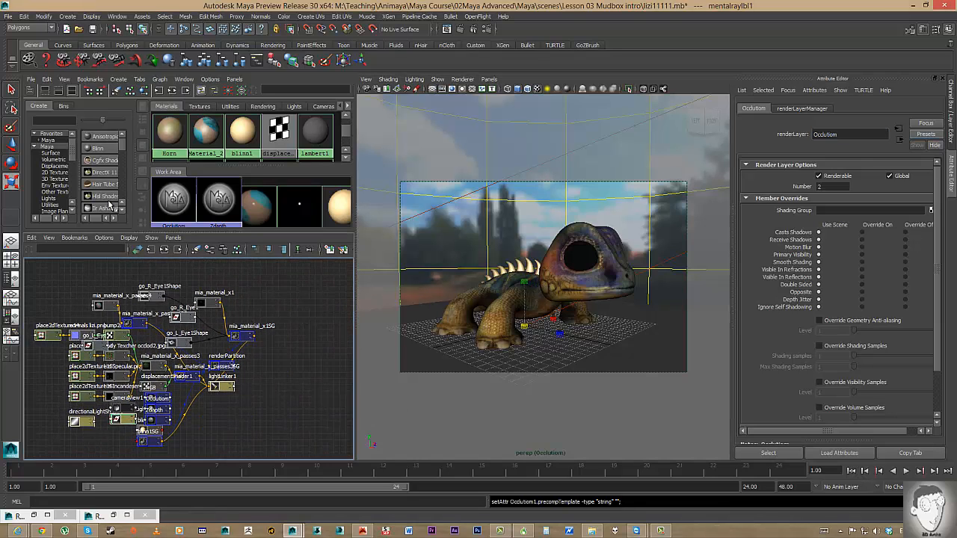
pyautogui.moveTo(122, 145); pyautogui.dragTo(123, 148)
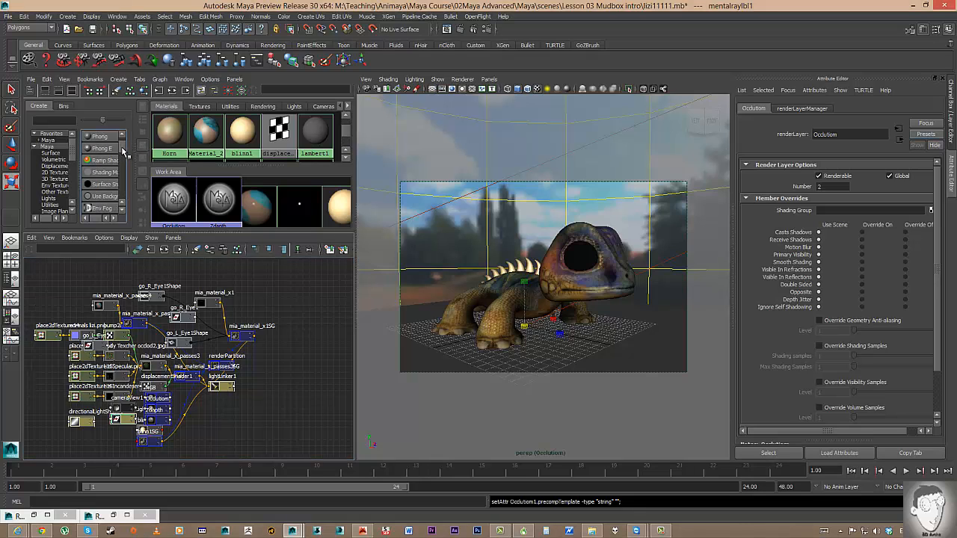
# Create two Surface Shader materials, surfaceShader1 and surfaceShader2, in the Hypershade.
pyautogui.click(105, 185)
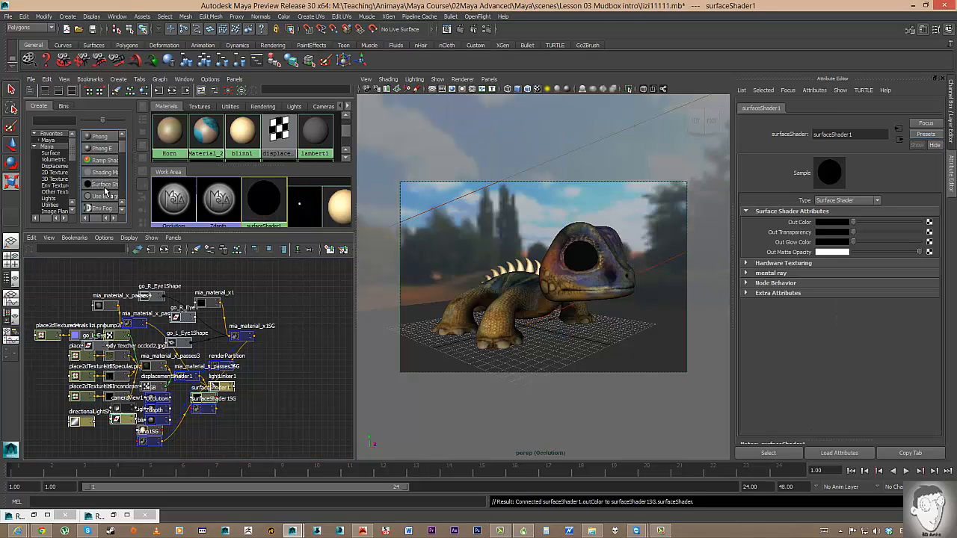
pyautogui.click(104, 185)
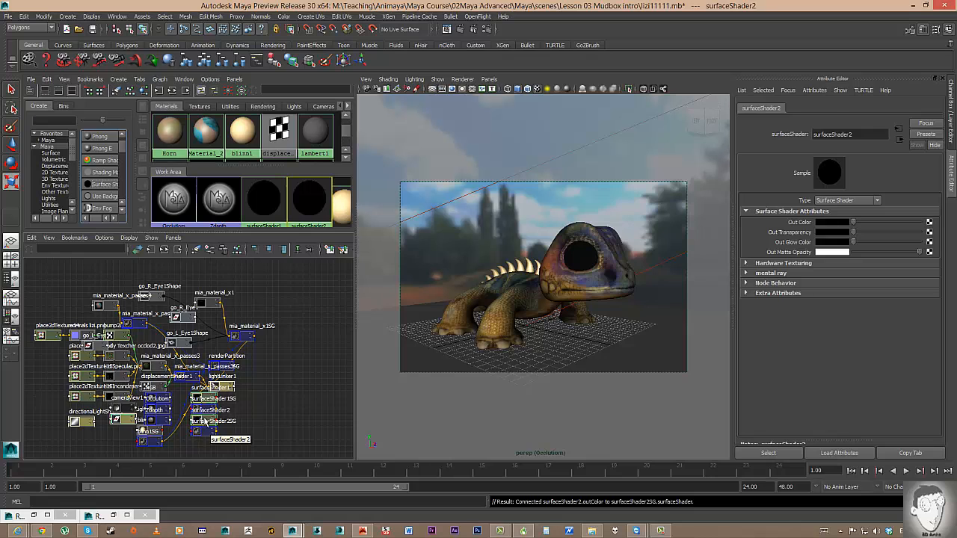
pyautogui.moveTo(203, 430); pyautogui.dragTo(272, 417)
pyautogui.keyDown('alt'); pyautogui.moveTo(293, 374); pyautogui.dragTo(352, 324, button='middle'); pyautogui.keyUp('alt')
pyautogui.scroll(-1, 344, 377)
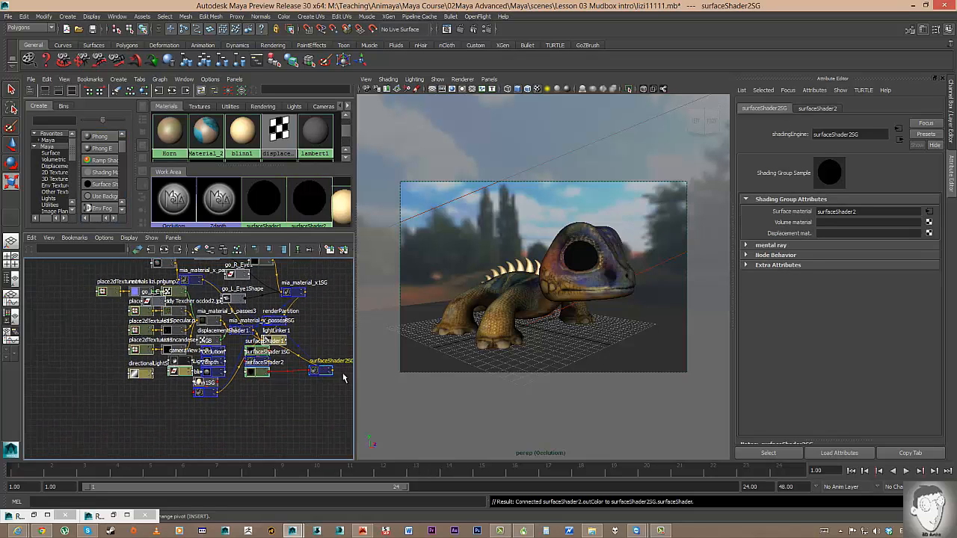
pyautogui.scroll(1, 343, 375)
pyautogui.moveTo(237, 232); pyautogui.dragTo(242, 126)
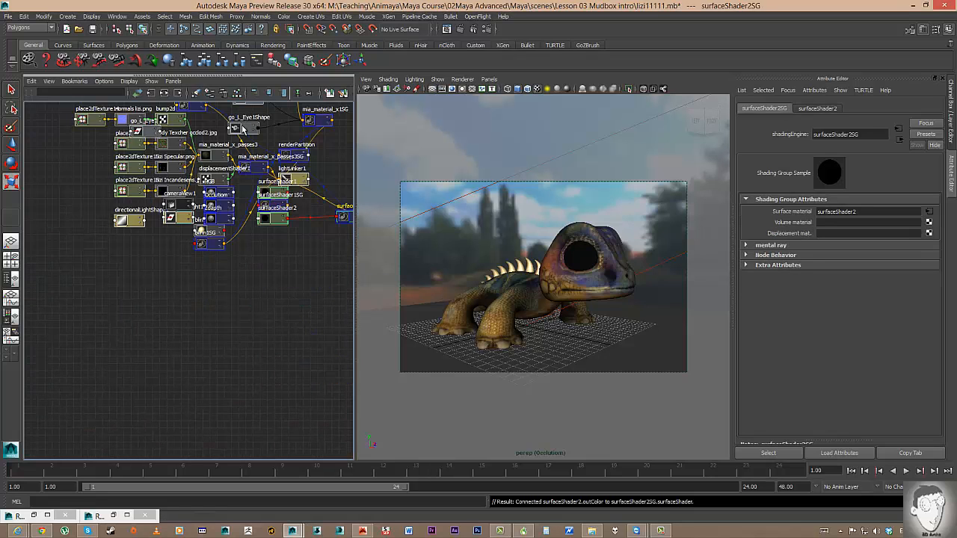
pyautogui.keyDown('alt'); pyautogui.moveTo(220, 305); pyautogui.dragTo(191, 385, button='middle'); pyautogui.keyUp('alt')
pyautogui.scroll(5, 339, 374)
pyautogui.scroll(-1, 321, 378)
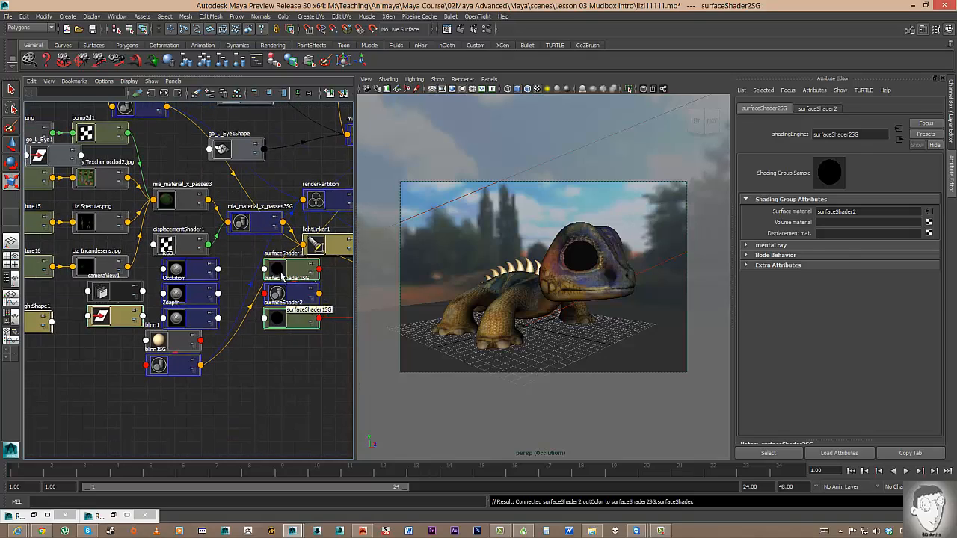
# Show only the two surface shaders in the graph, surfaceShader2 placed above surfaceShader1.
pyautogui.moveTo(282, 270); pyautogui.dragTo(311, 423)
pyautogui.moveTo(285, 320); pyautogui.dragTo(250, 423)
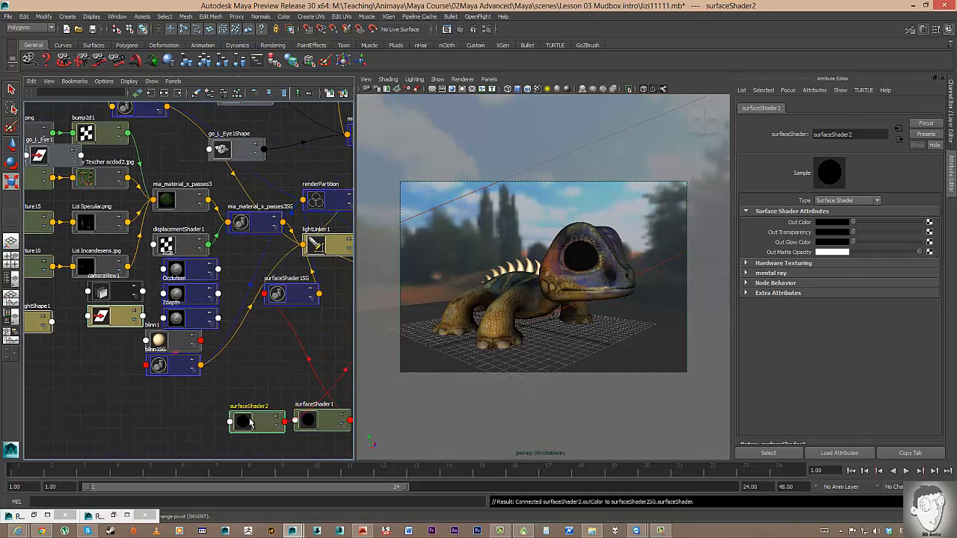
pyautogui.keyDown('alt'); pyautogui.moveTo(251, 423); pyautogui.dragTo(241, 341, button='middle'); pyautogui.keyUp('alt')
pyautogui.moveTo(299, 339); pyautogui.dragTo(238, 370)
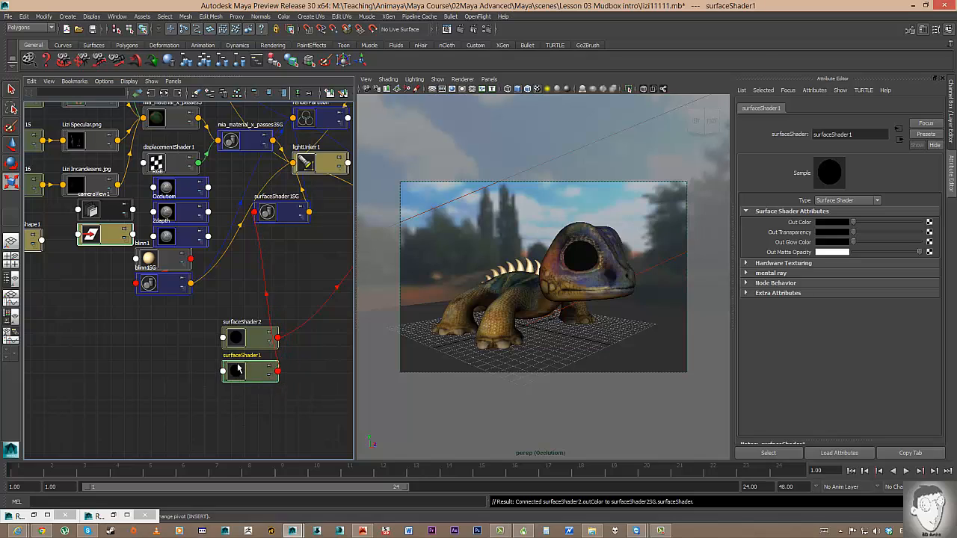
pyautogui.click(267, 335)
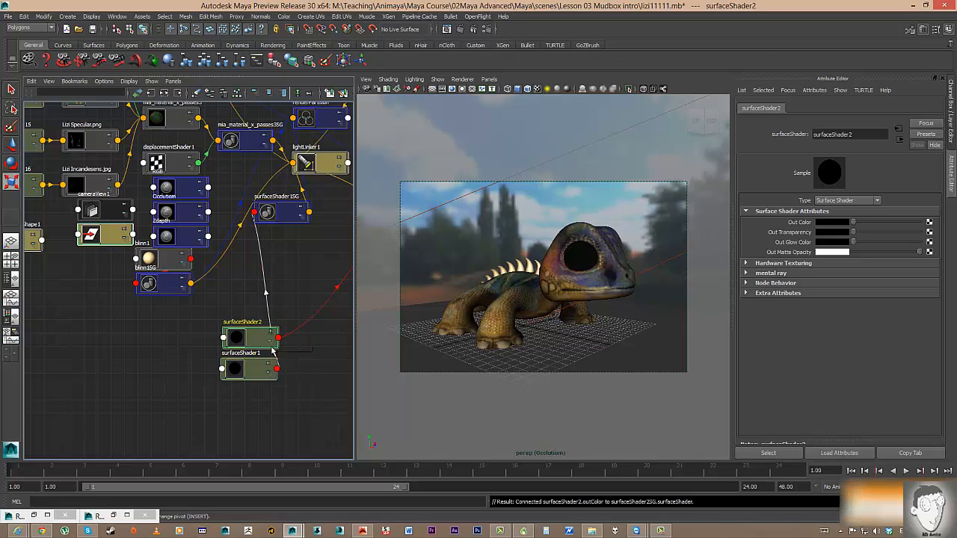
pyautogui.click(271, 366)
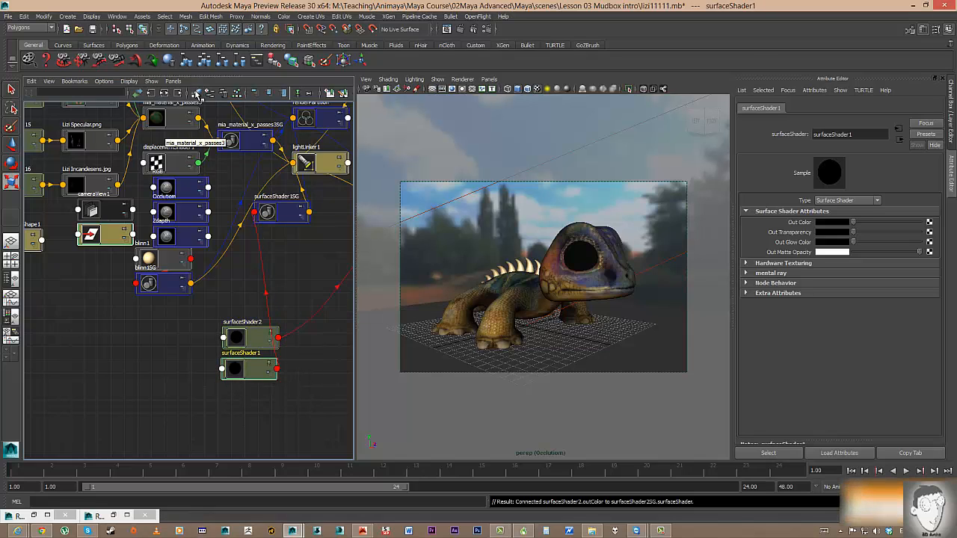
pyautogui.click(196, 93)
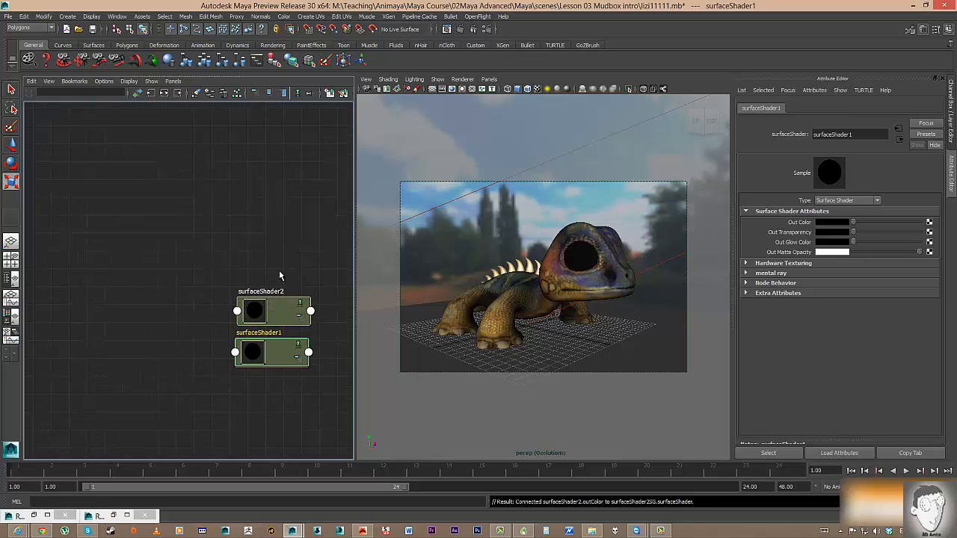
pyautogui.moveTo(268, 310); pyautogui.dragTo(254, 213)
pyautogui.moveTo(267, 343); pyautogui.dragTo(258, 260)
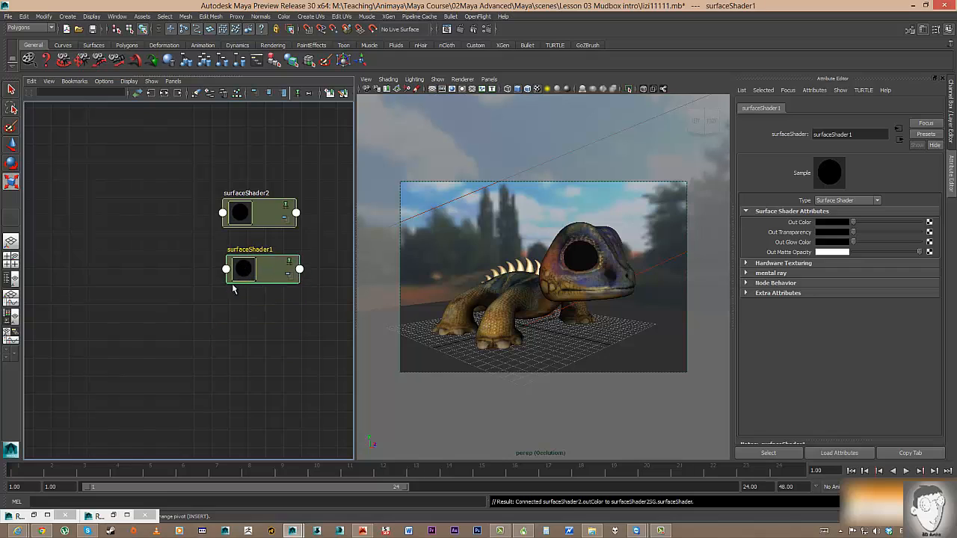
# Select surfaceShader2 and bring up the render layer list.
pyautogui.click(82, 294)
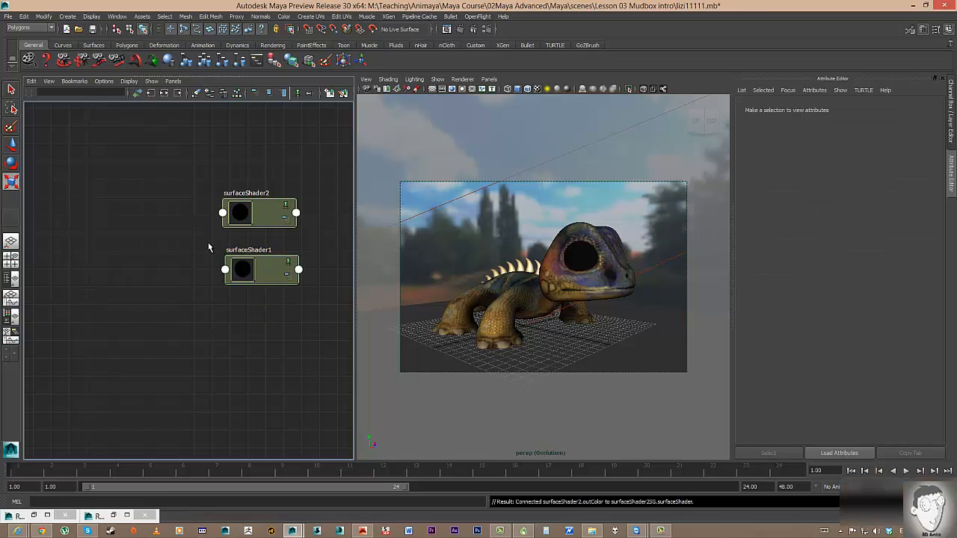
pyautogui.scroll(-2, 211, 245)
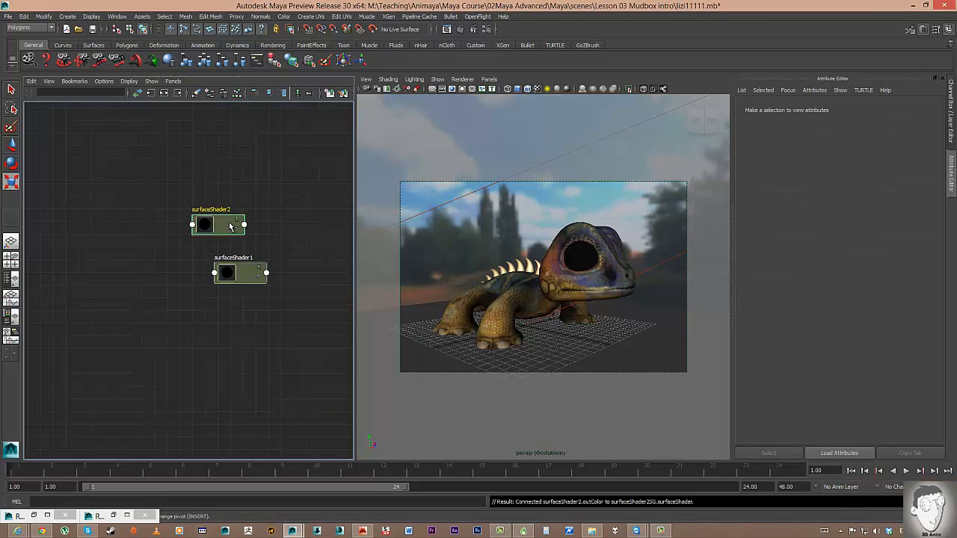
pyautogui.moveTo(237, 233); pyautogui.dragTo(234, 214)
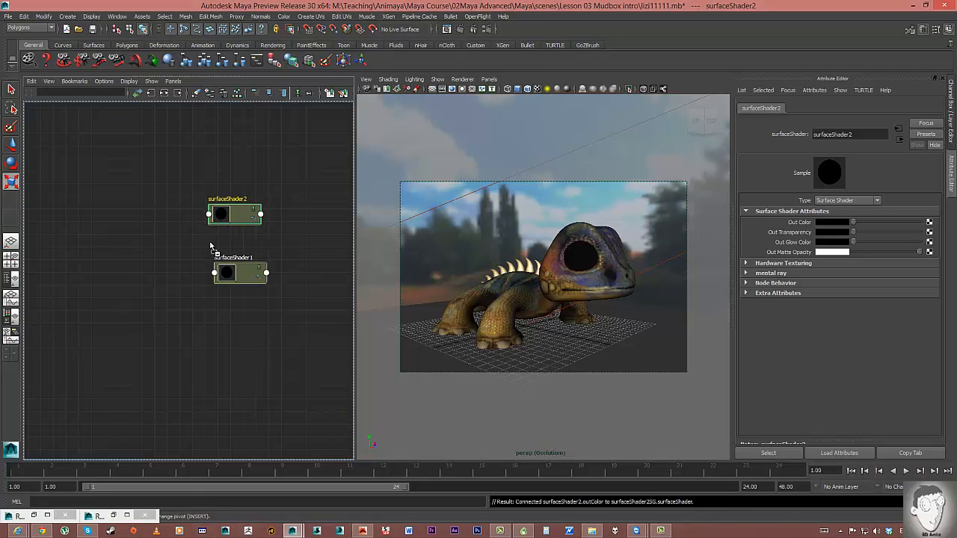
pyautogui.click(952, 140)
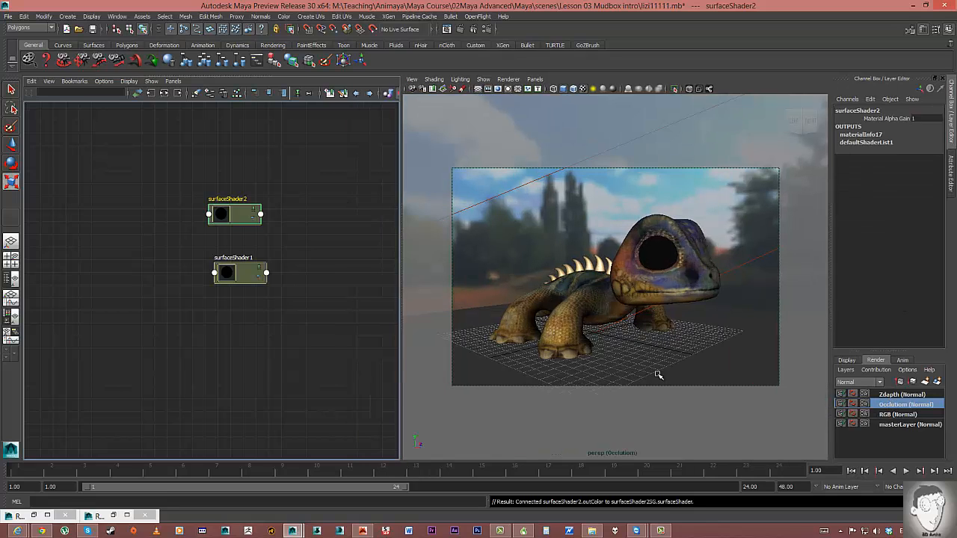
# Apply surfaceShader2 to the lizard, then surfaceShader1 to all objects in the Occlusion layer.
pyautogui.moveTo(726, 280); pyautogui.dragTo(576, 287, button='middle')
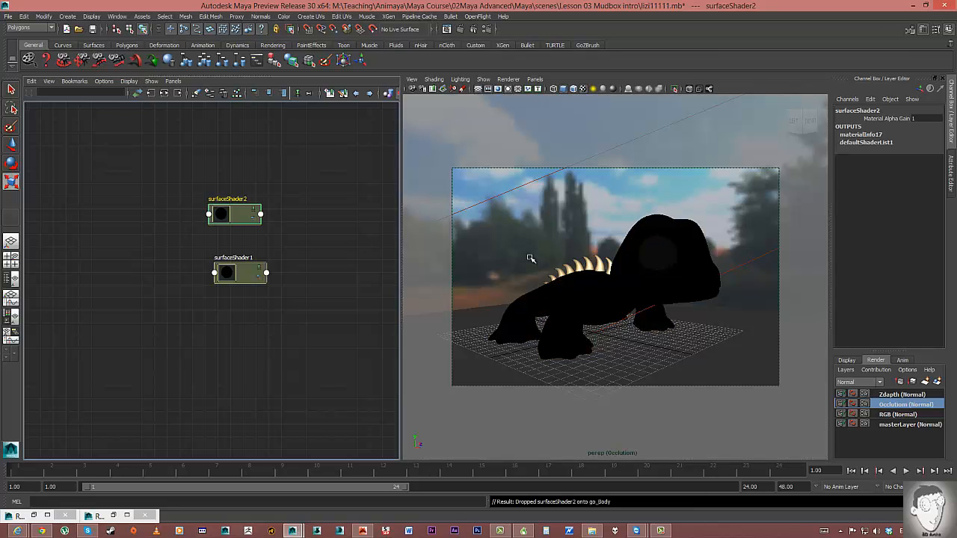
pyautogui.rightClick(895, 406)
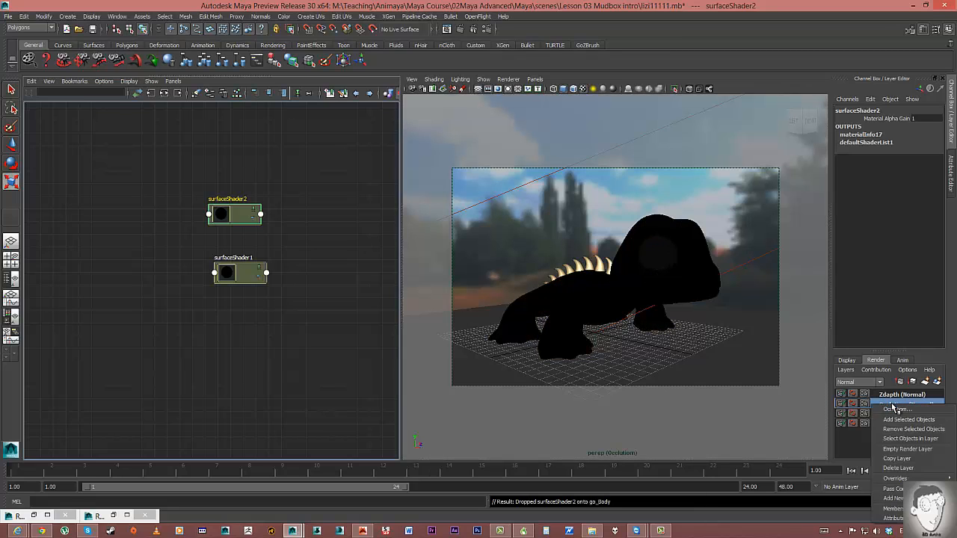
pyautogui.click(908, 436)
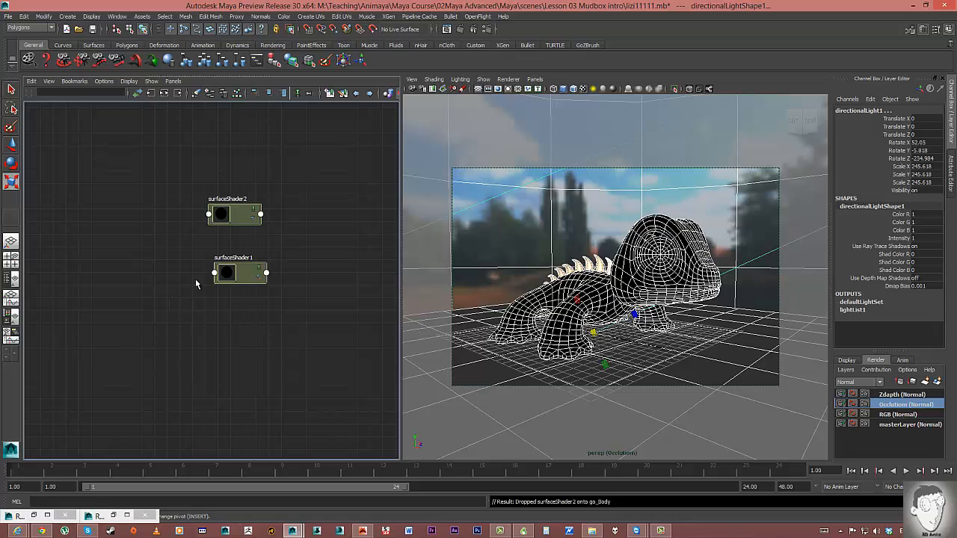
pyautogui.rightClick(230, 278)
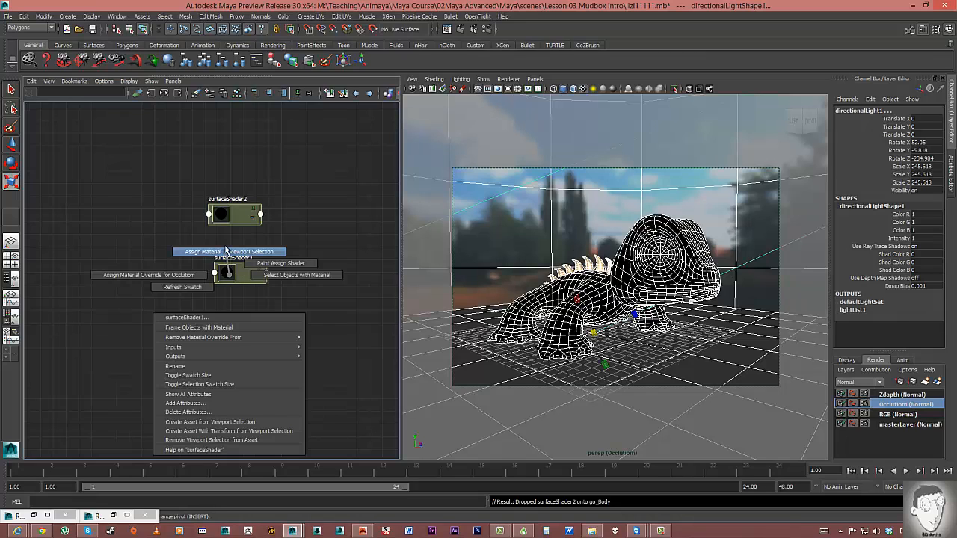
pyautogui.click(225, 251)
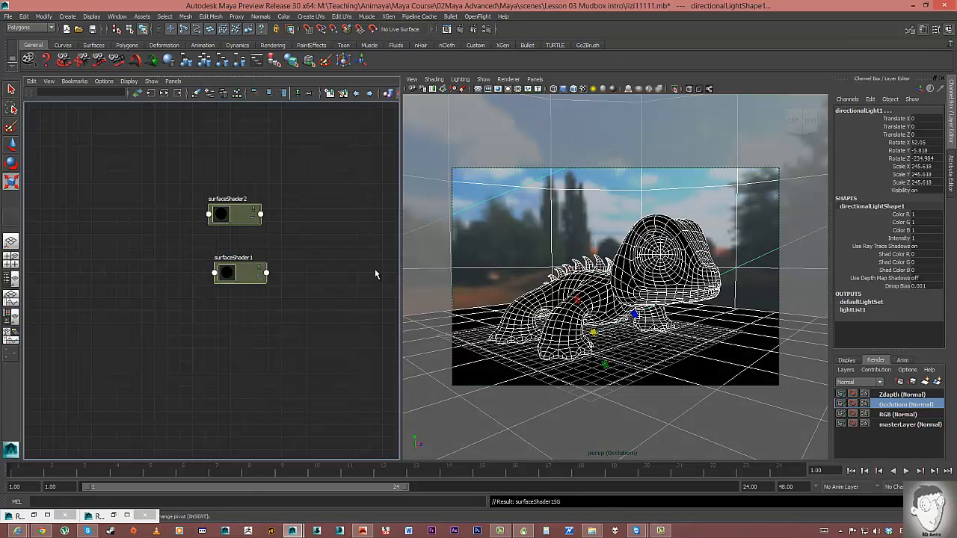
# Reassign surfaceShader2 to the lizard body and open surfaceShader2's attributes.
pyautogui.click(224, 216)
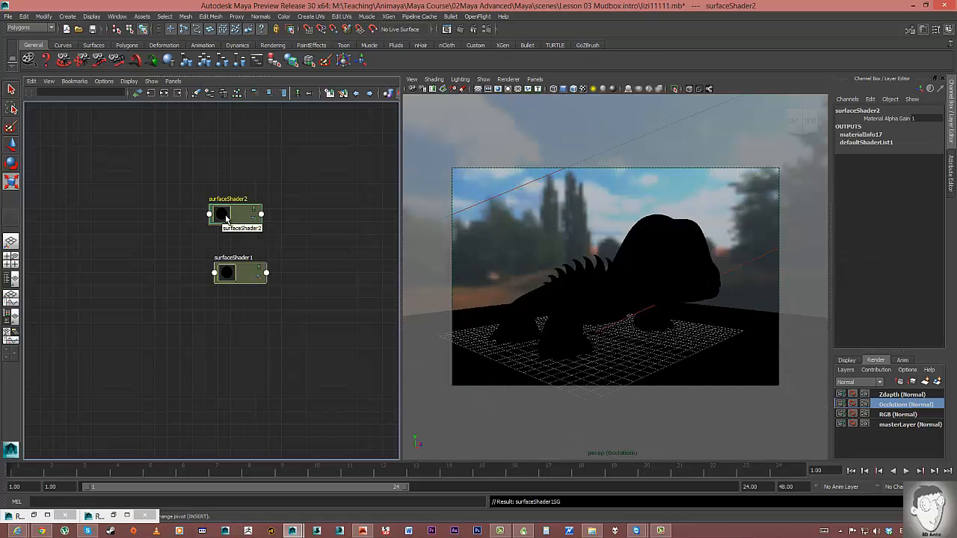
pyautogui.click(580, 301)
pyautogui.moveTo(223, 216); pyautogui.dragTo(233, 173, button='right')
pyautogui.moveTo(241, 204); pyautogui.dragTo(259, 213)
pyautogui.moveTo(240, 283); pyautogui.dragTo(248, 277)
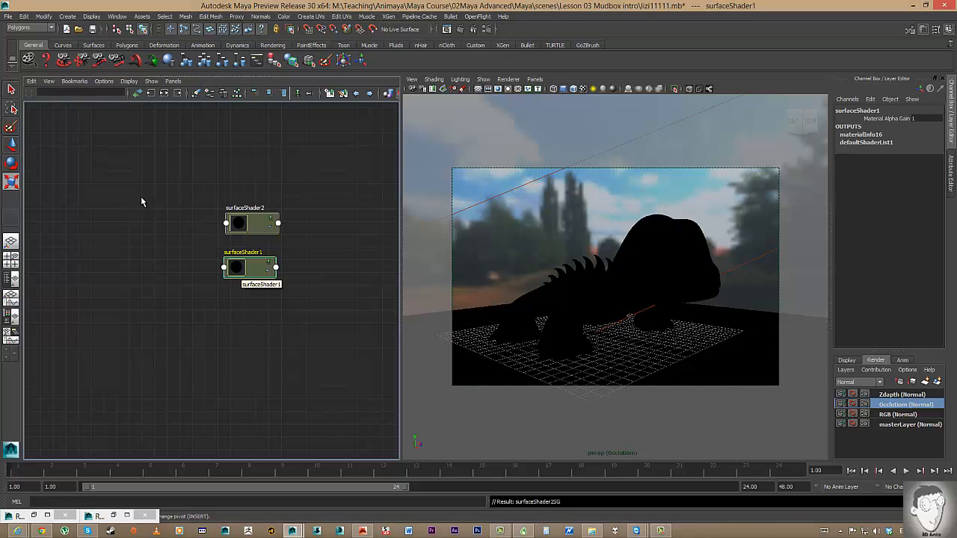
pyautogui.click(238, 225)
pyautogui.doubleClick(239, 225)
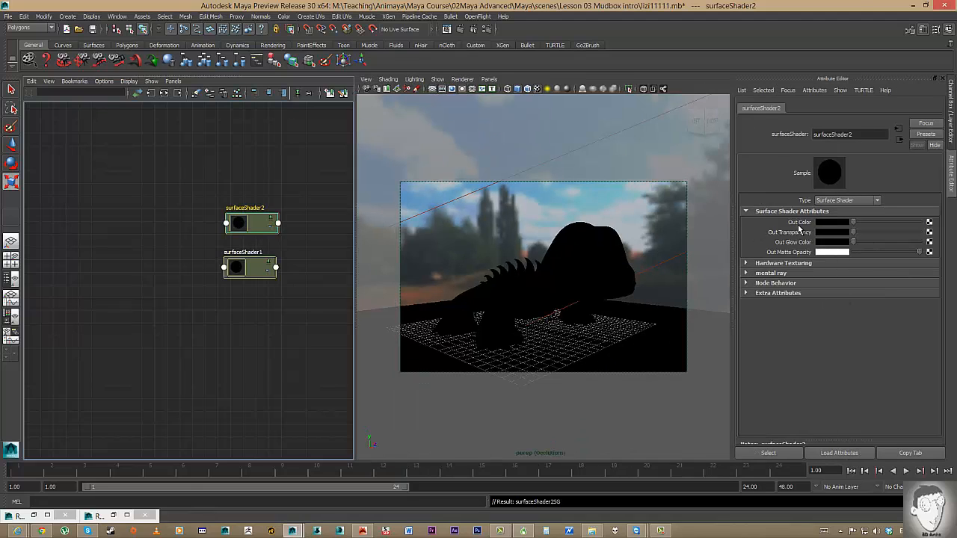
# Map a mental ray mib_amb_occlusion texture into surfaceShader2's Out Color and connect it to surfaceShader1's.
pyautogui.click(928, 222)
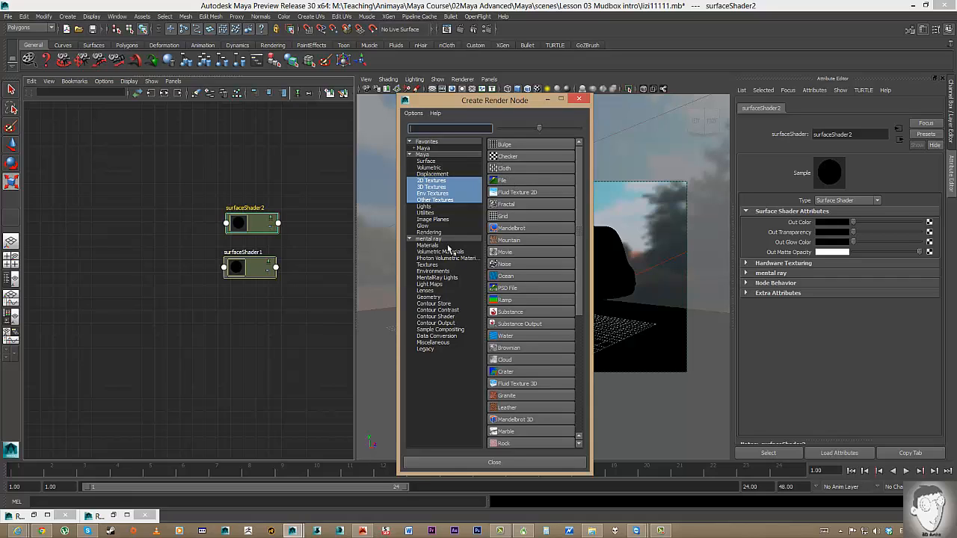
pyautogui.click(428, 265)
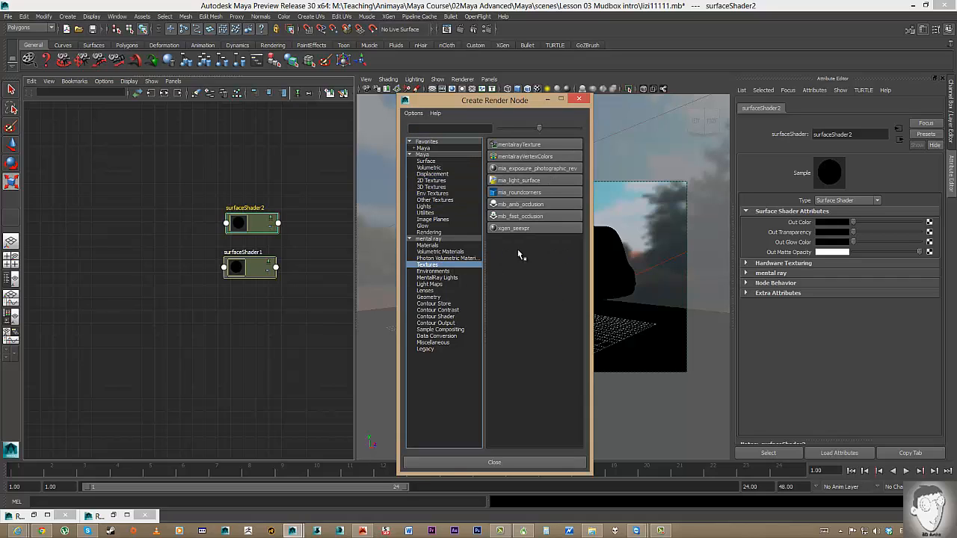
pyautogui.click(526, 207)
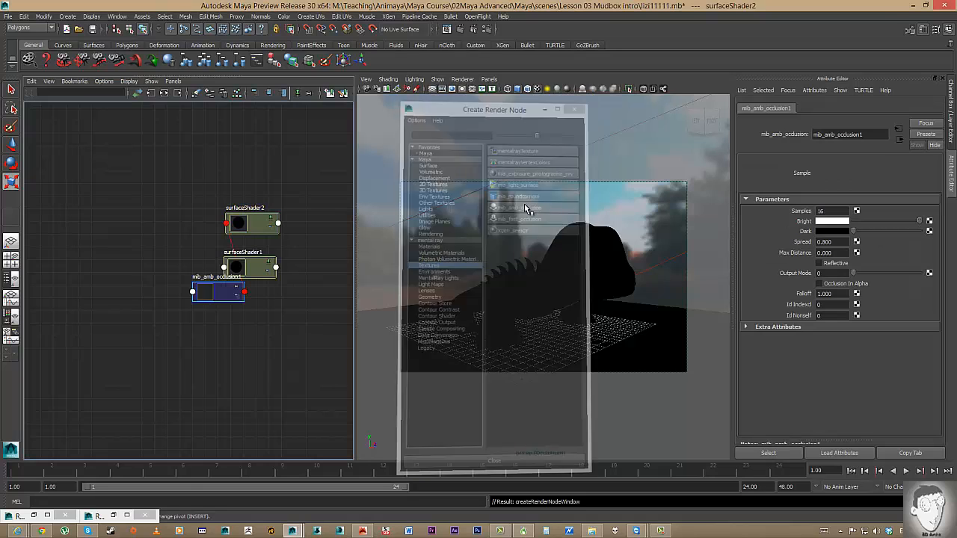
pyautogui.moveTo(224, 295); pyautogui.dragTo(119, 247)
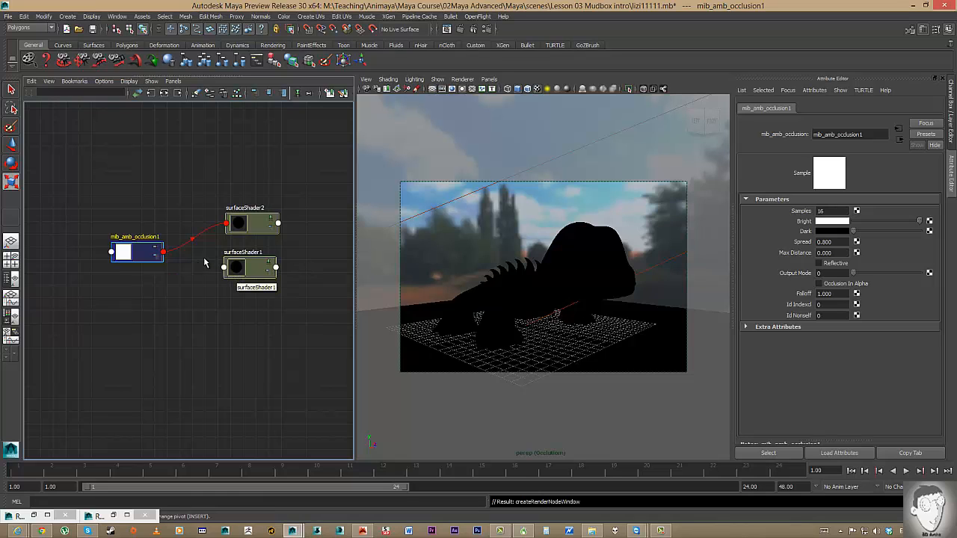
pyautogui.click(267, 272)
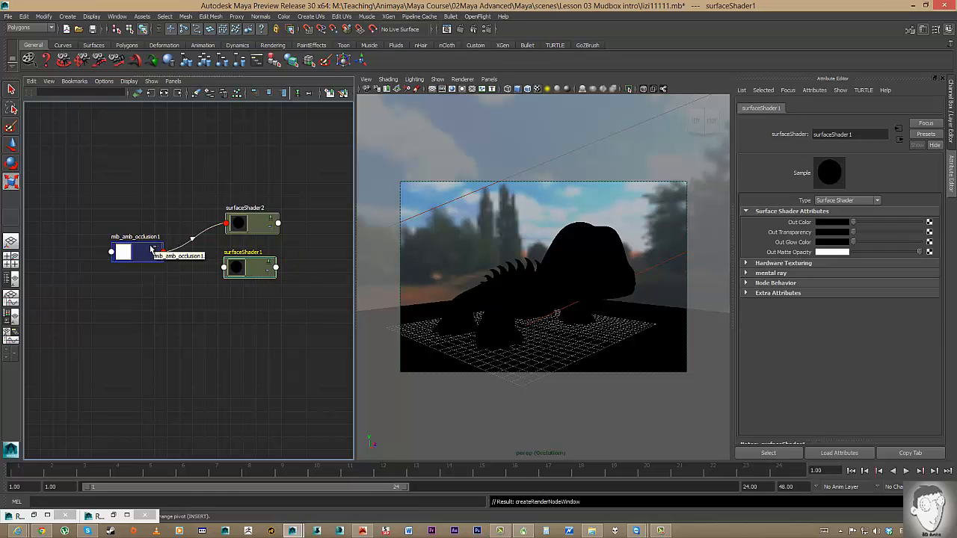
pyautogui.moveTo(152, 253); pyautogui.dragTo(779, 230, button='middle')
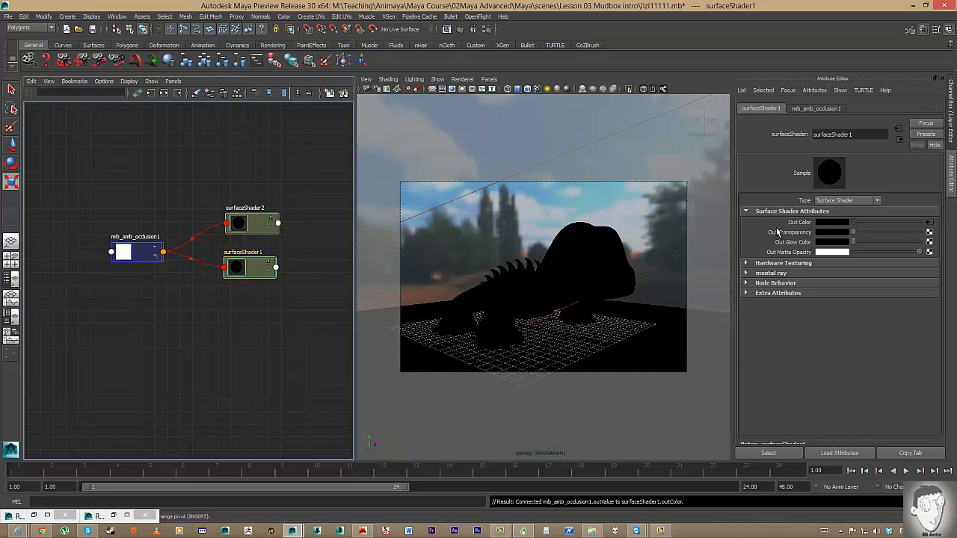
# Give mib_amb_occlusion1 32 samples and a Max Distance of 10.000, then open Render View.
pyautogui.moveTo(139, 256)
pyautogui.mouseDown()
pyautogui.moveTo(153, 236)
pyautogui.moveTo(149, 252)
pyautogui.mouseUp()
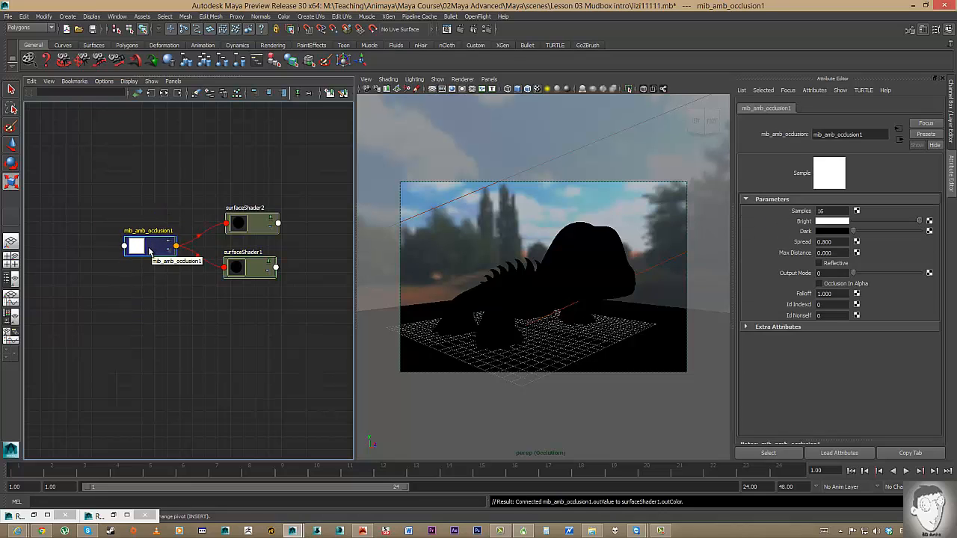
pyautogui.click(830, 213)
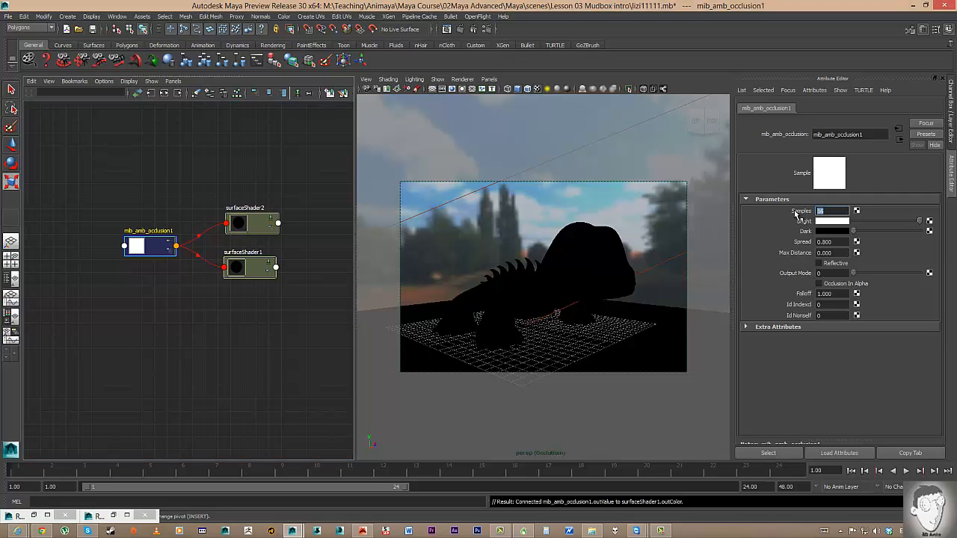
pyautogui.click(843, 254)
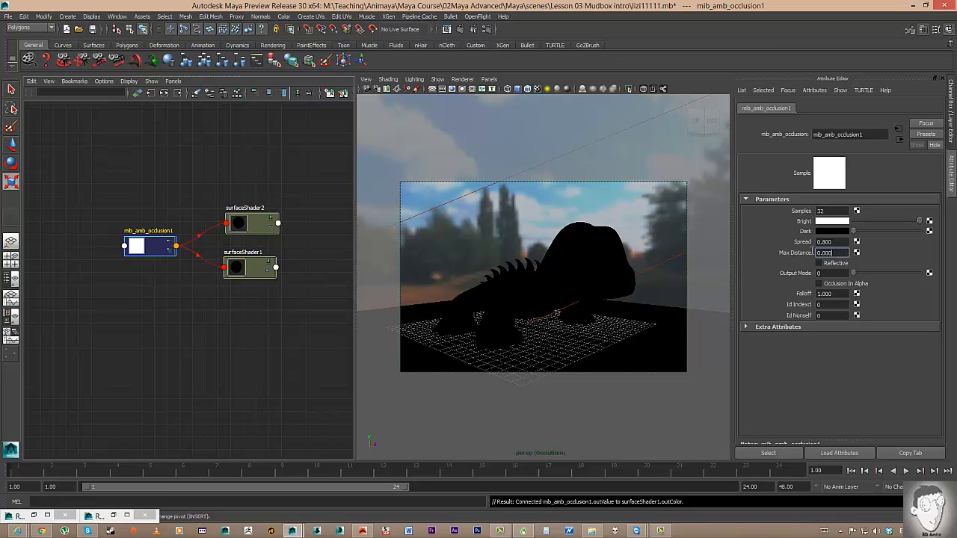
pyautogui.write('10.000')
pyautogui.press('Return')
pyautogui.click(446, 29)
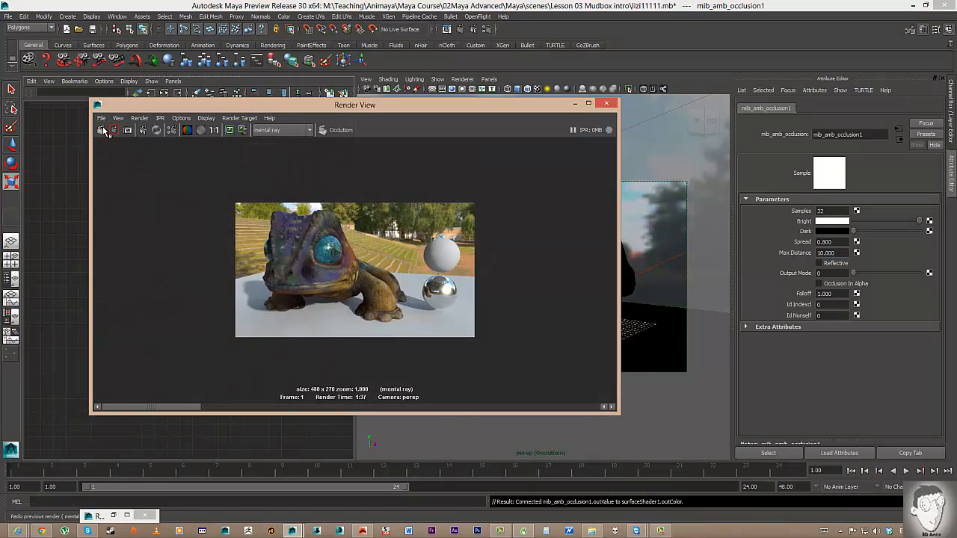
# Re-render the Occlusion layer in mental ray and select the mentalrayIbl1 environment sphere.
pyautogui.click(127, 131)
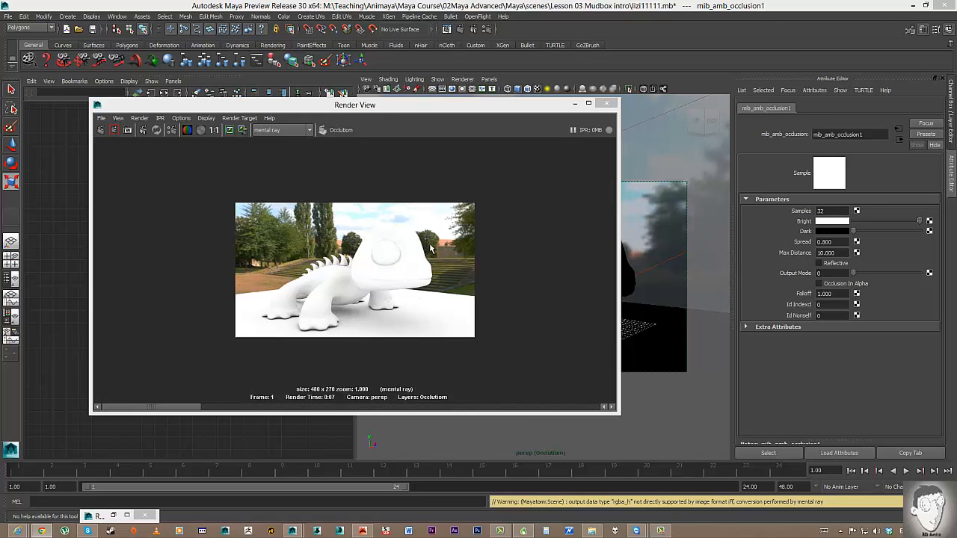
pyautogui.click(647, 210)
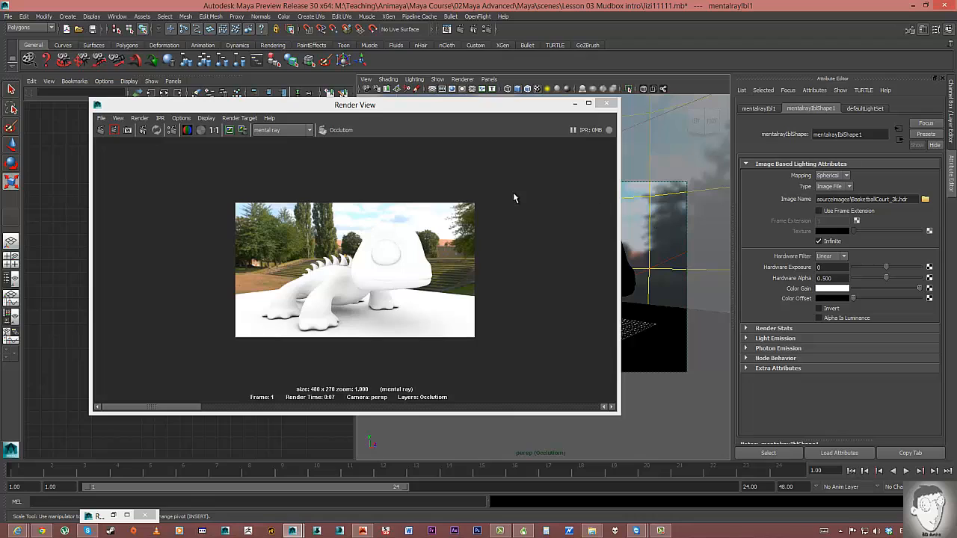
# Create Occlusion-layer overrides for the IBL's primary, environment, reflection and refraction visibility.
pyautogui.click(747, 329)
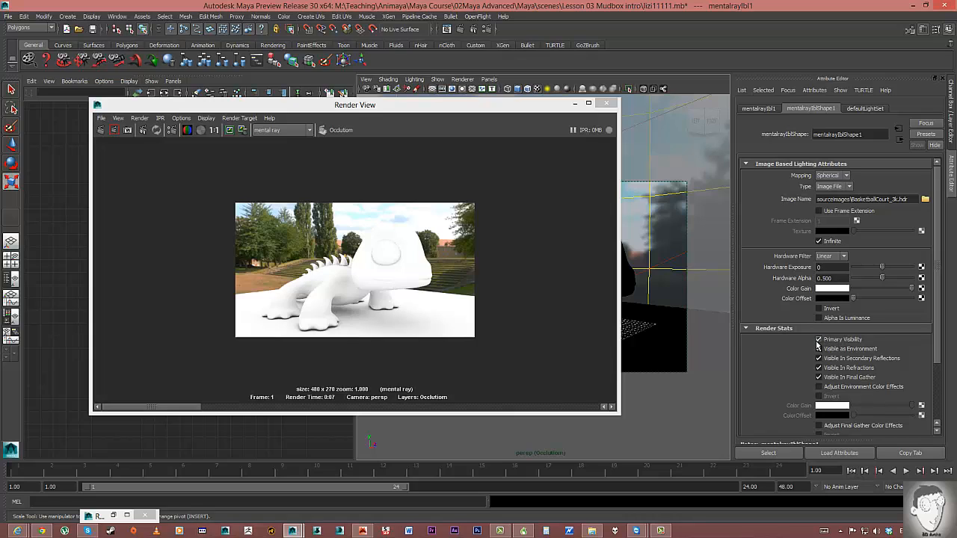
pyautogui.click(819, 348)
pyautogui.rightClick(835, 341)
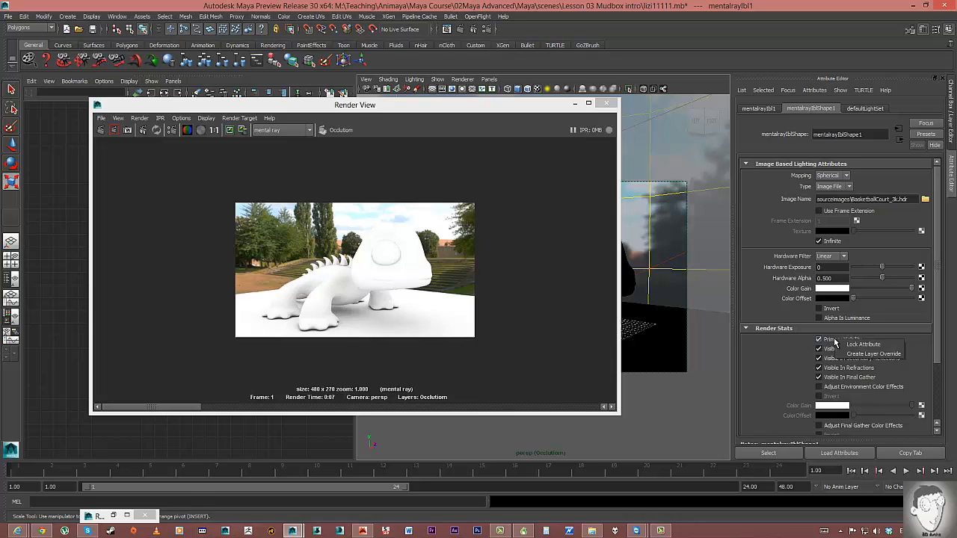
pyautogui.click(844, 355)
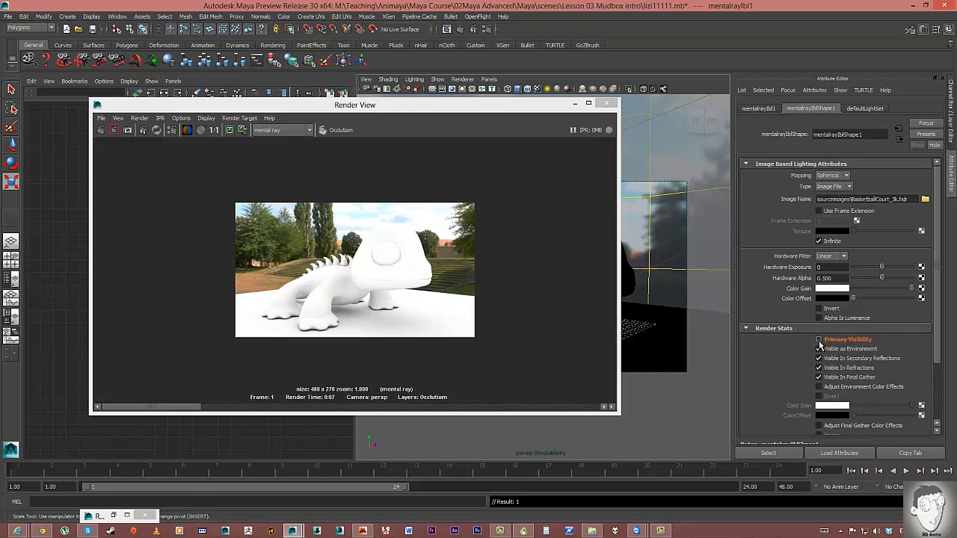
pyautogui.rightClick(838, 349)
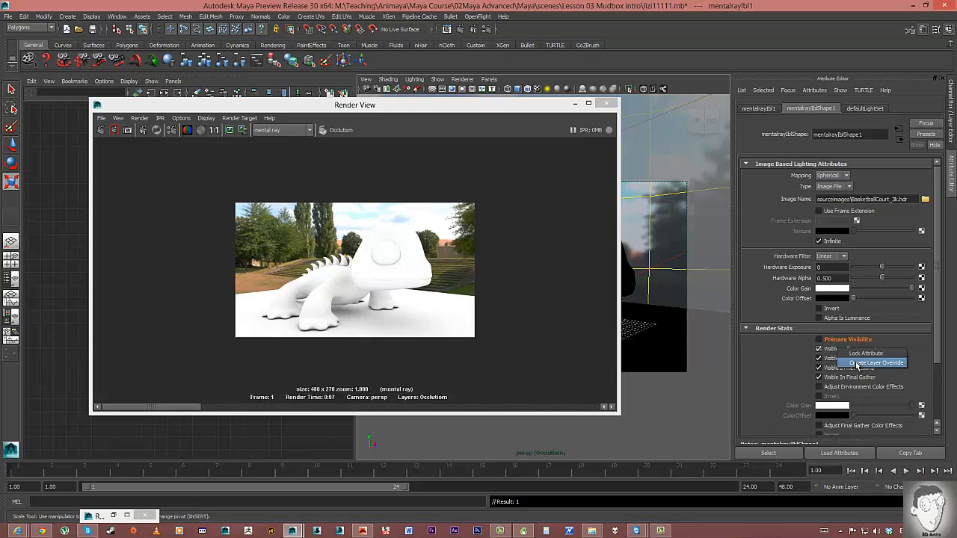
pyautogui.click(858, 364)
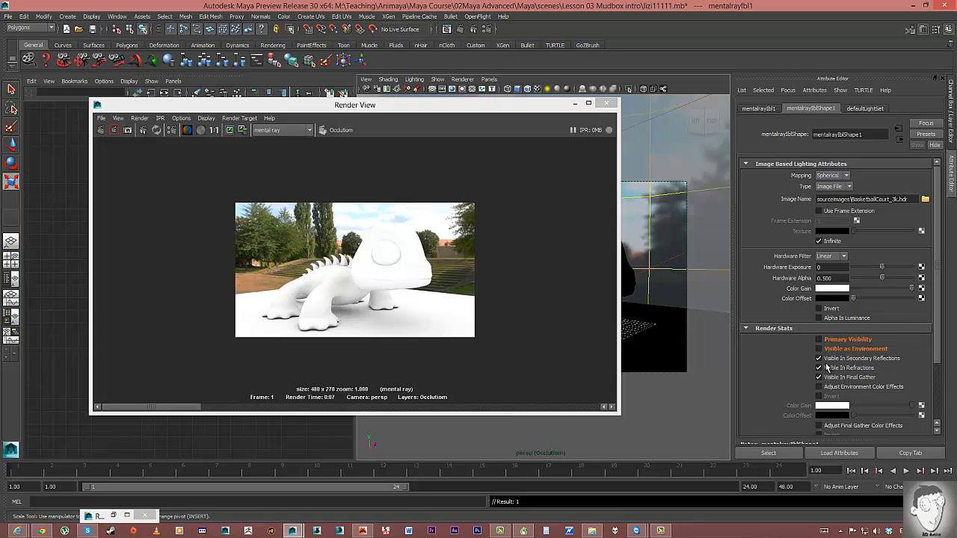
pyautogui.rightClick(827, 361)
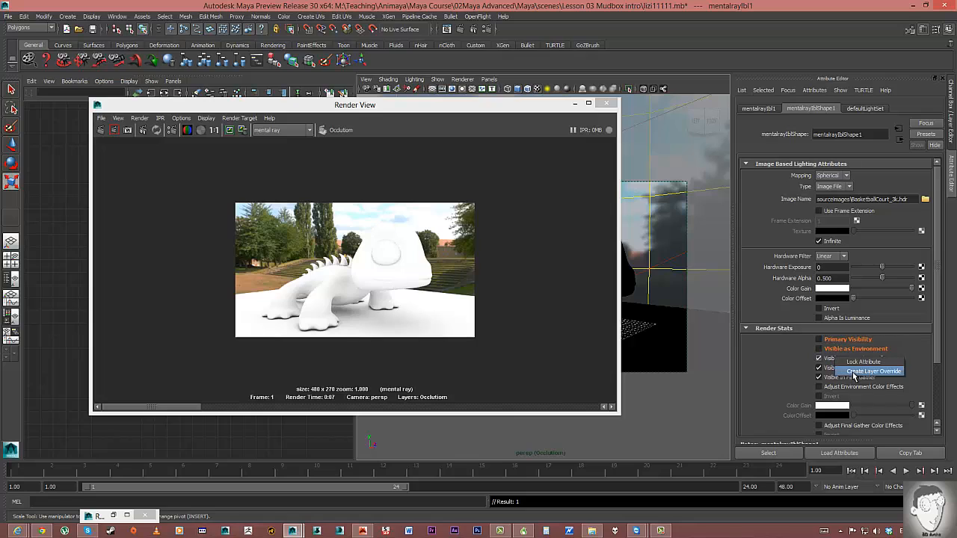
pyautogui.click(844, 373)
pyautogui.rightClick(840, 370)
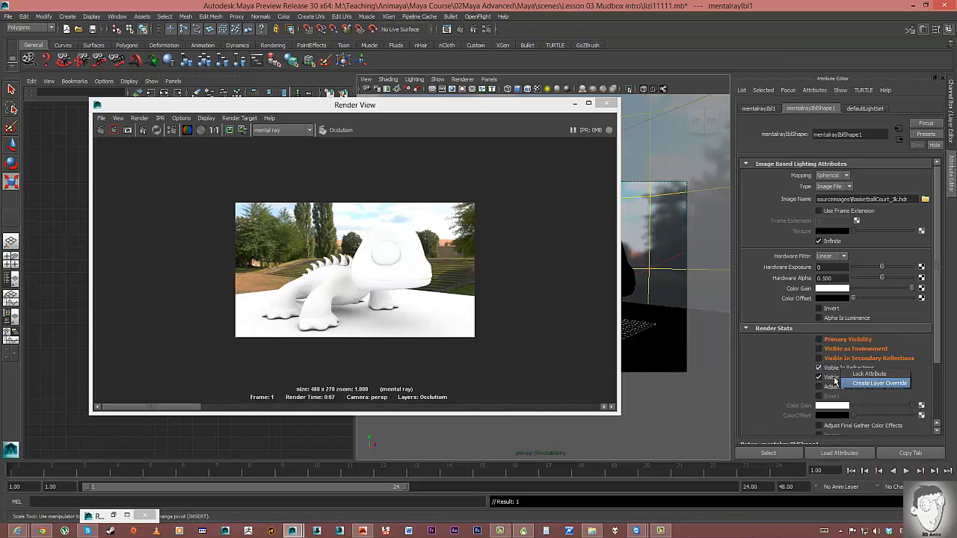
pyautogui.click(853, 381)
# Override Visible In Final Gather for the Occlusion layer and switch it off.
pyautogui.rightClick(836, 380)
pyautogui.click(850, 390)
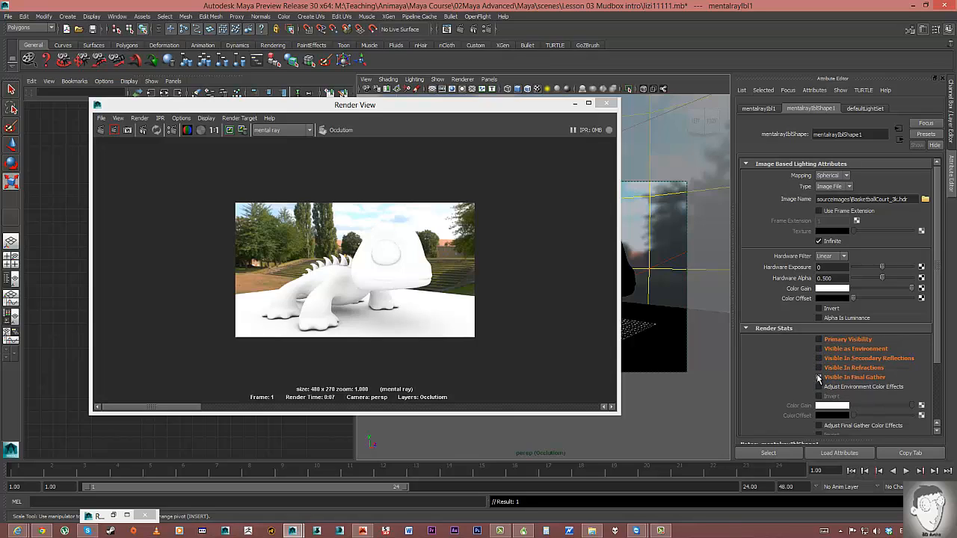
pyautogui.click(818, 377)
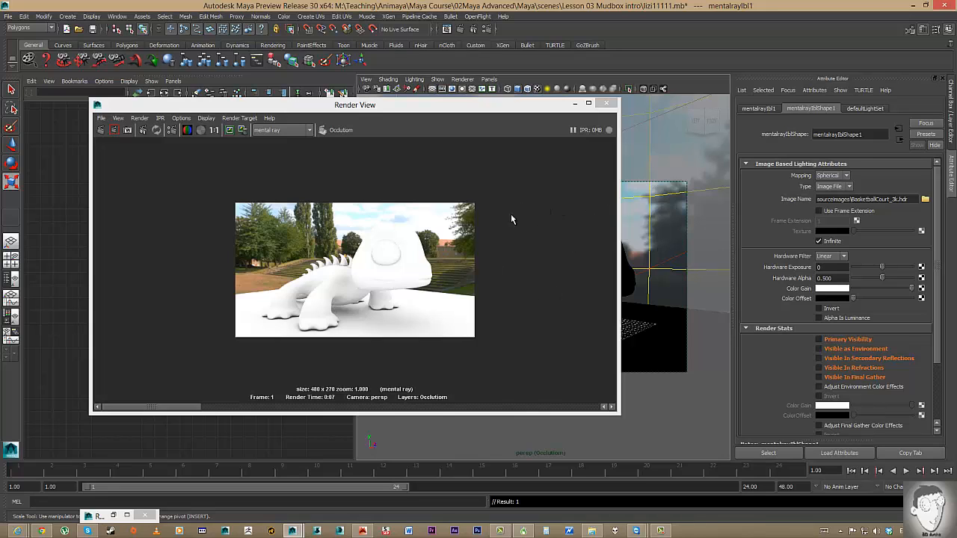
pyautogui.moveTo(524, 105); pyautogui.dragTo(392, 187)
# Set the persp camera's background colour to black and re-render the Occlusion layer.
pyautogui.click(366, 89)
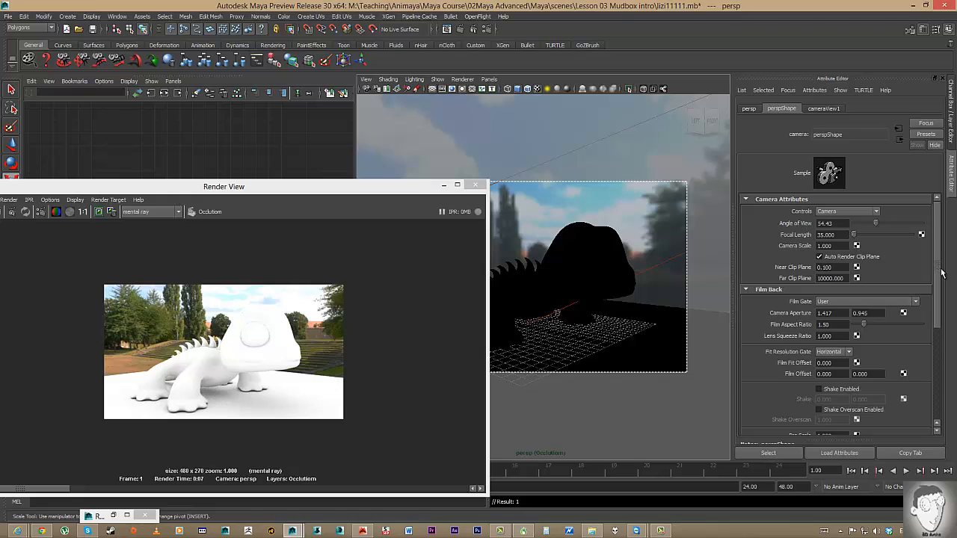
pyautogui.moveTo(937, 276); pyautogui.dragTo(928, 383)
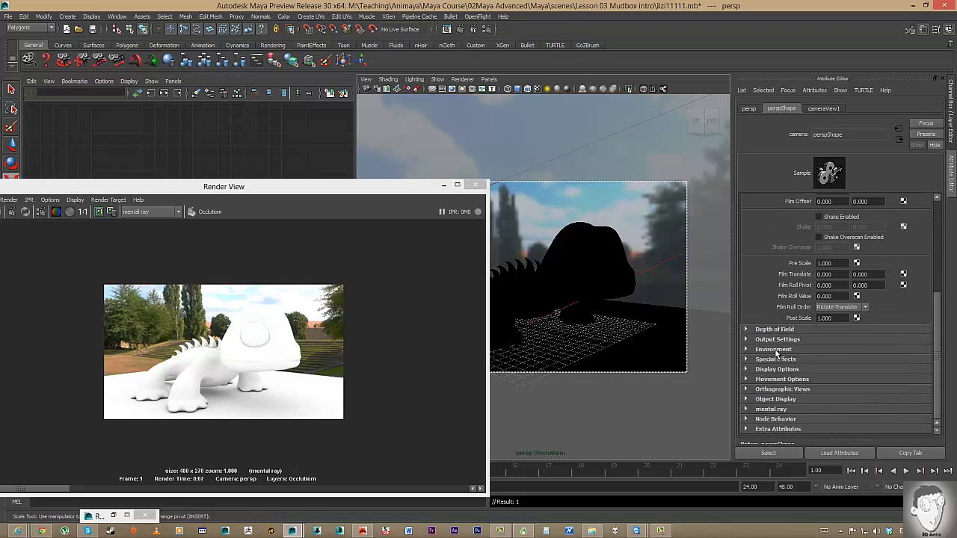
pyautogui.click(776, 349)
pyautogui.moveTo(853, 364); pyautogui.dragTo(913, 361)
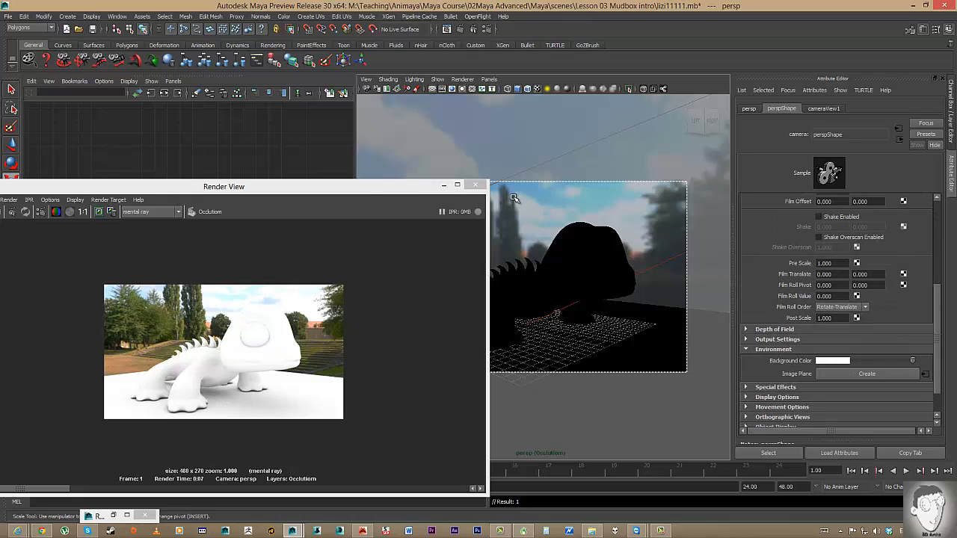
pyautogui.moveTo(367, 188); pyautogui.dragTo(611, 95)
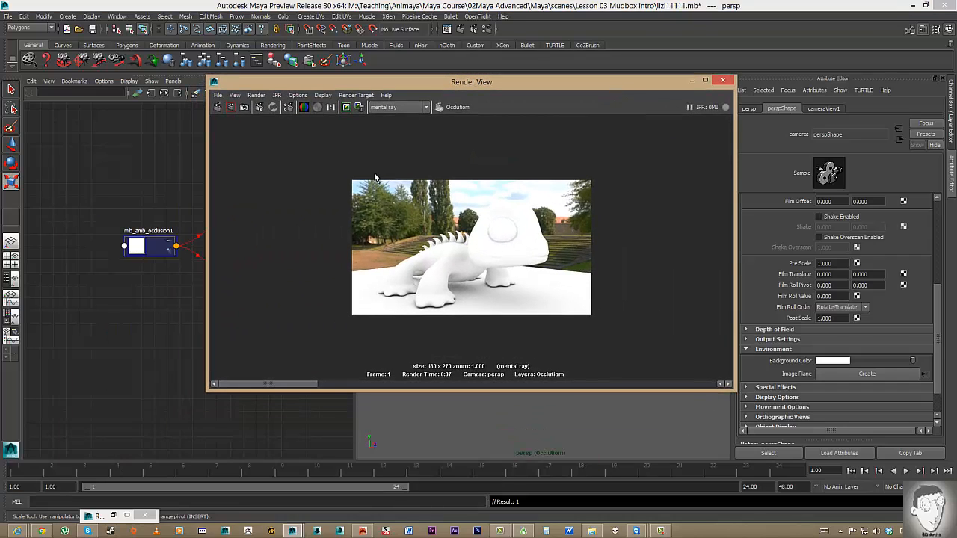
pyautogui.click(216, 107)
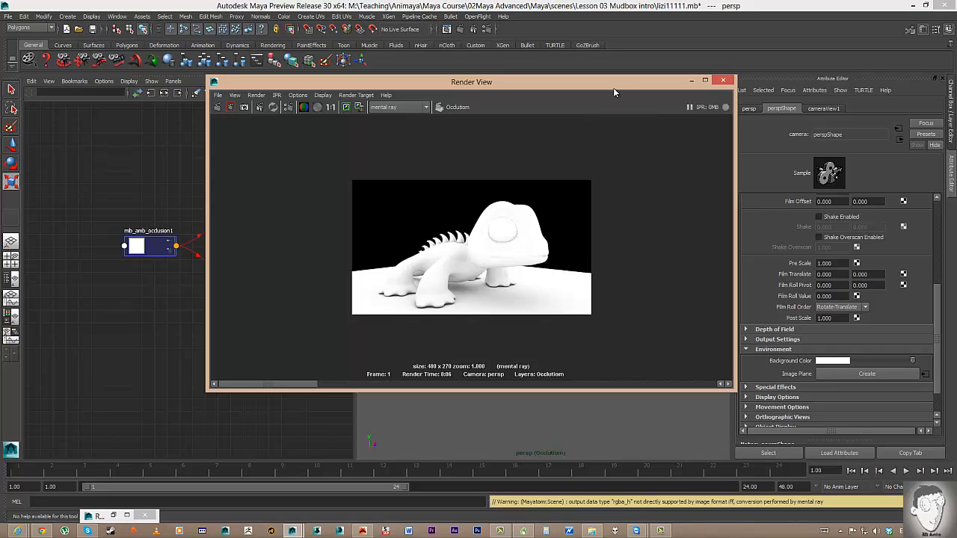
pyautogui.moveTo(613, 88); pyautogui.dragTo(515, 121)
# Make the camera Background Color a layer override and expose the Hypershade material swatches.
pyautogui.rightClick(785, 362)
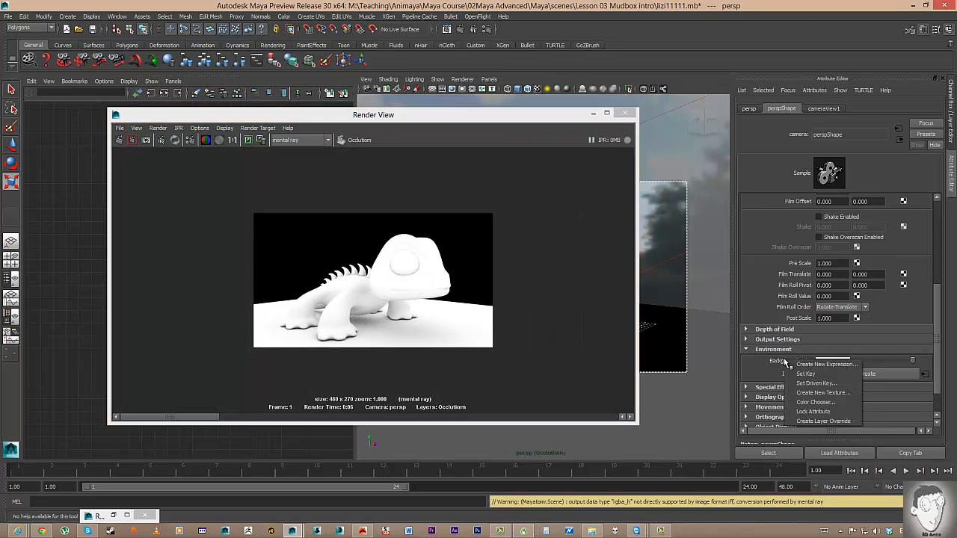
pyautogui.click(821, 421)
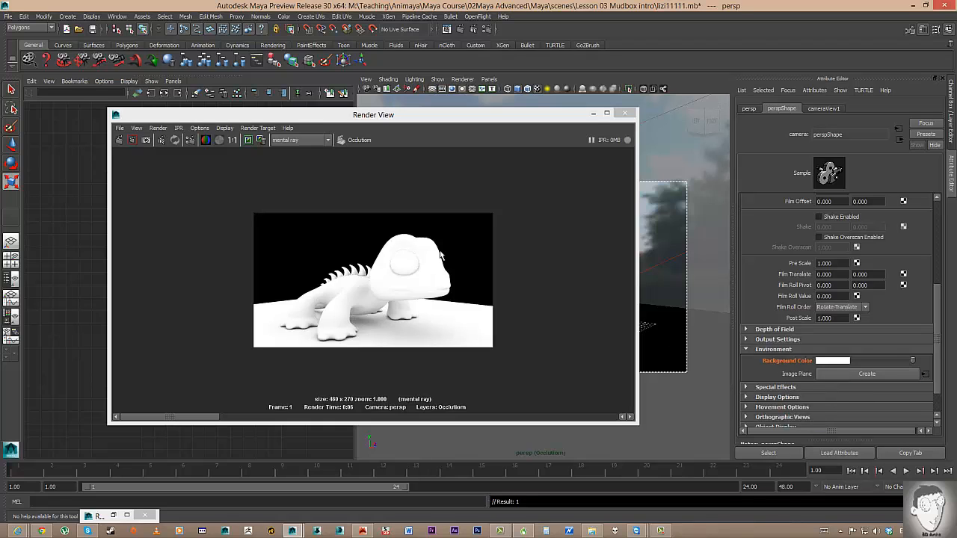
pyautogui.moveTo(522, 114); pyautogui.dragTo(649, 78)
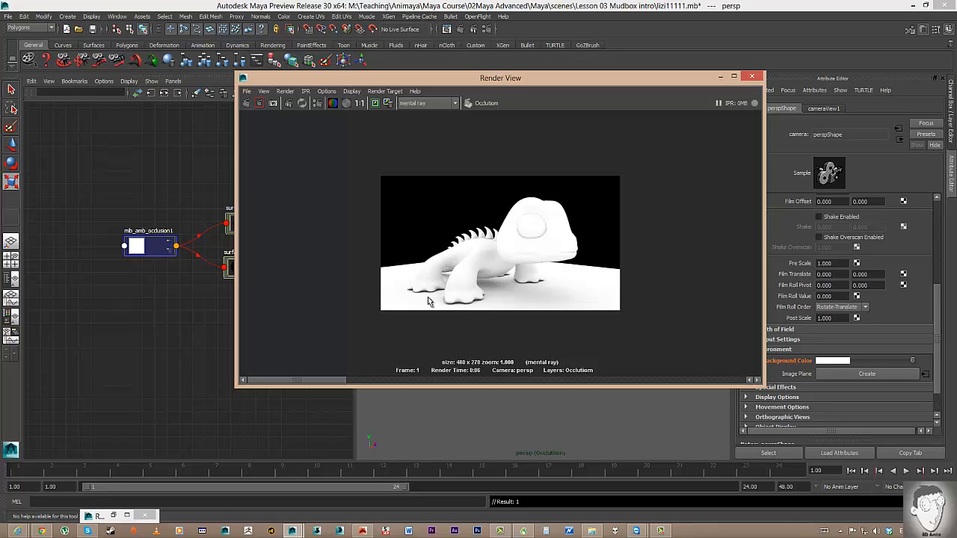
pyautogui.moveTo(350, 79); pyautogui.dragTo(489, 89)
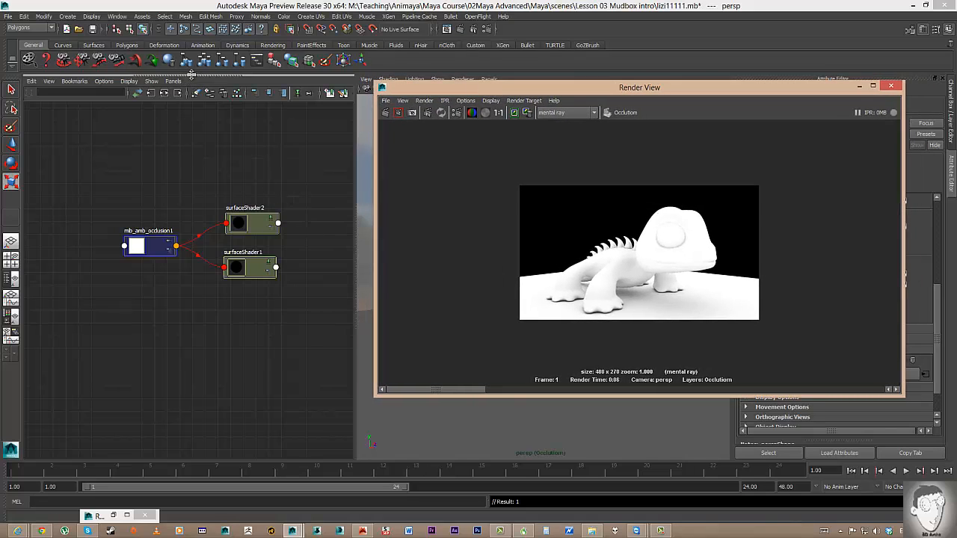
pyautogui.moveTo(193, 76); pyautogui.dragTo(197, 144)
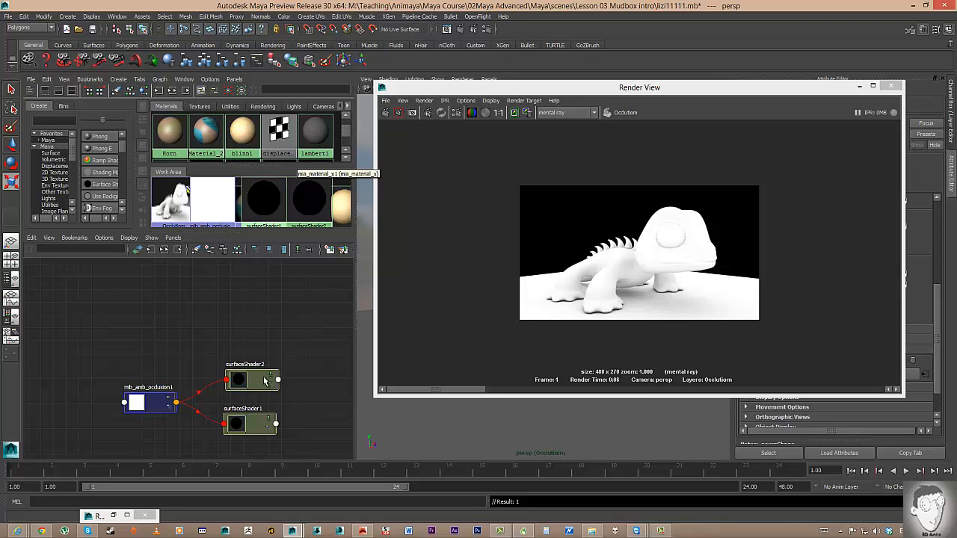
# Graph surfaceShader2's connections and plug displacementShader1 into surfaceShader2SG's Displacement material slot.
pyautogui.moveTo(257, 381); pyautogui.dragTo(227, 337)
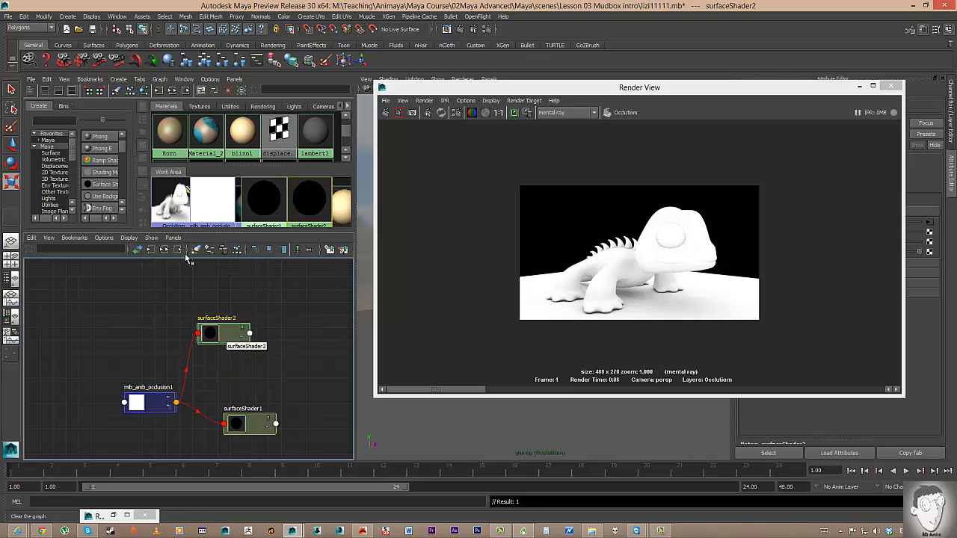
pyautogui.click(164, 251)
pyautogui.moveTo(273, 397); pyautogui.dragTo(255, 298)
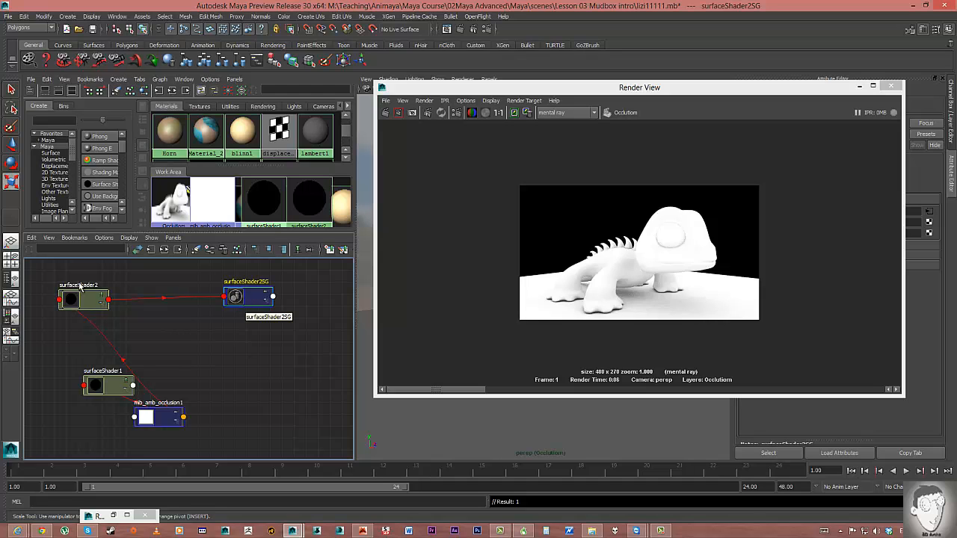
pyautogui.click(626, 88)
pyautogui.moveTo(573, 88); pyautogui.dragTo(442, 252)
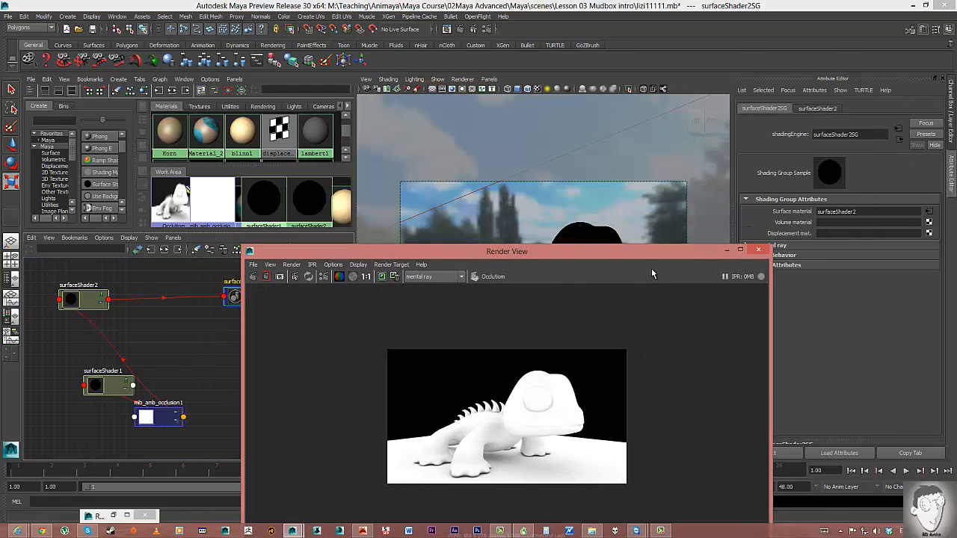
pyautogui.moveTo(290, 129); pyautogui.dragTo(779, 236, button='middle')
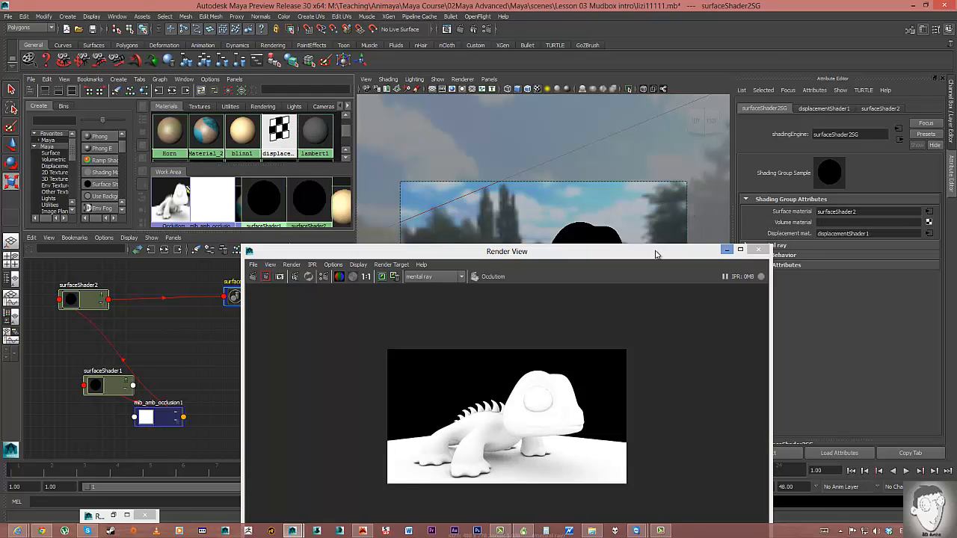
# Render a region of the lizard in the Render View to check the displacement.
pyautogui.moveTo(651, 254)
pyautogui.mouseDown()
pyautogui.moveTo(674, 176)
pyautogui.moveTo(665, 116)
pyautogui.mouseUp()
pyautogui.moveTo(385, 200); pyautogui.dragTo(595, 331)
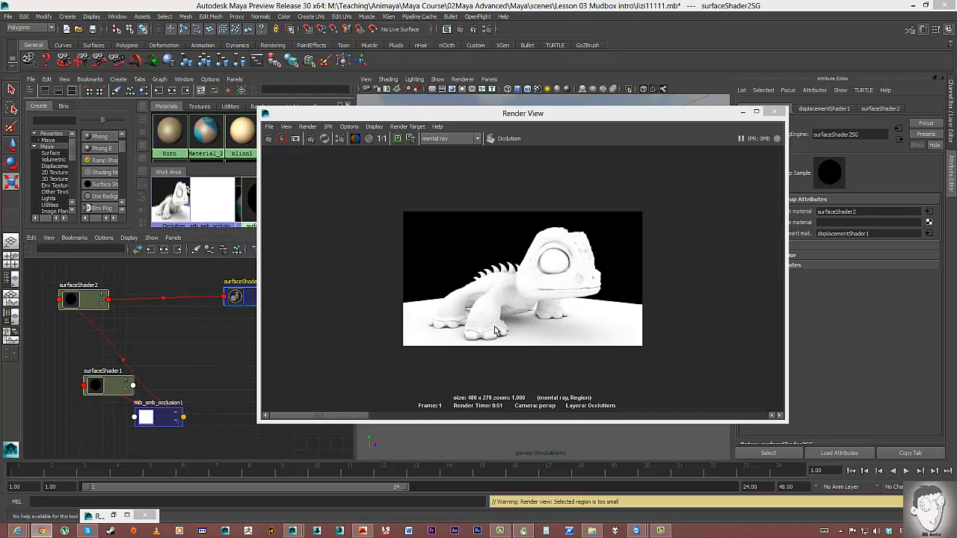
pyautogui.moveTo(618, 116); pyautogui.dragTo(503, 113)
# Set mib_amb_occlusion1's Samples to 64, leaving max distance at 10.000.
pyautogui.click(180, 421)
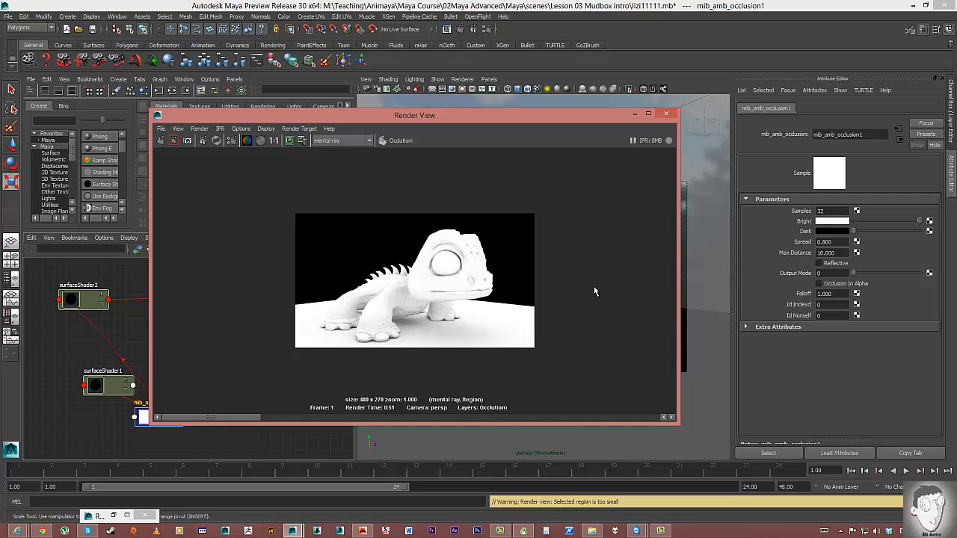
pyautogui.scroll(5, 457, 303)
pyautogui.scroll(-1, 458, 302)
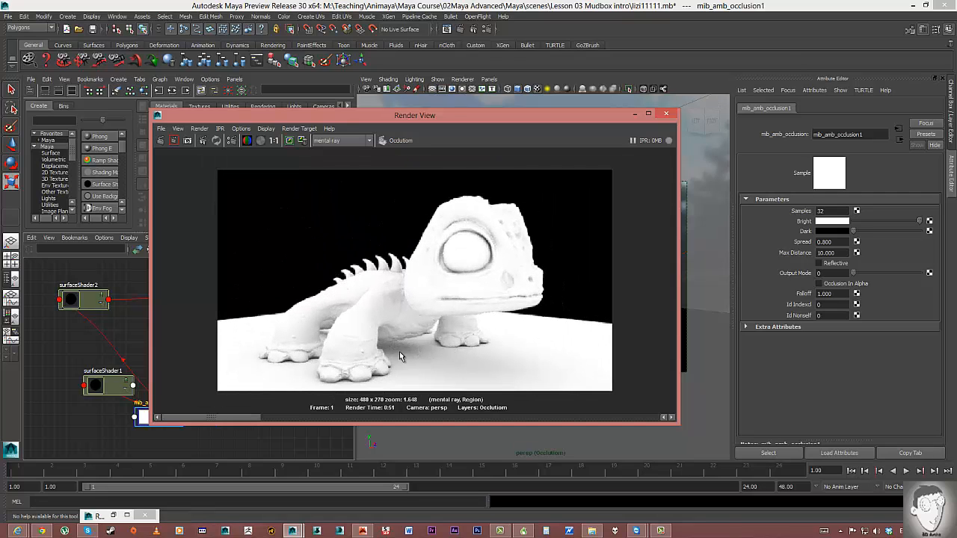
pyautogui.doubleClick(821, 211)
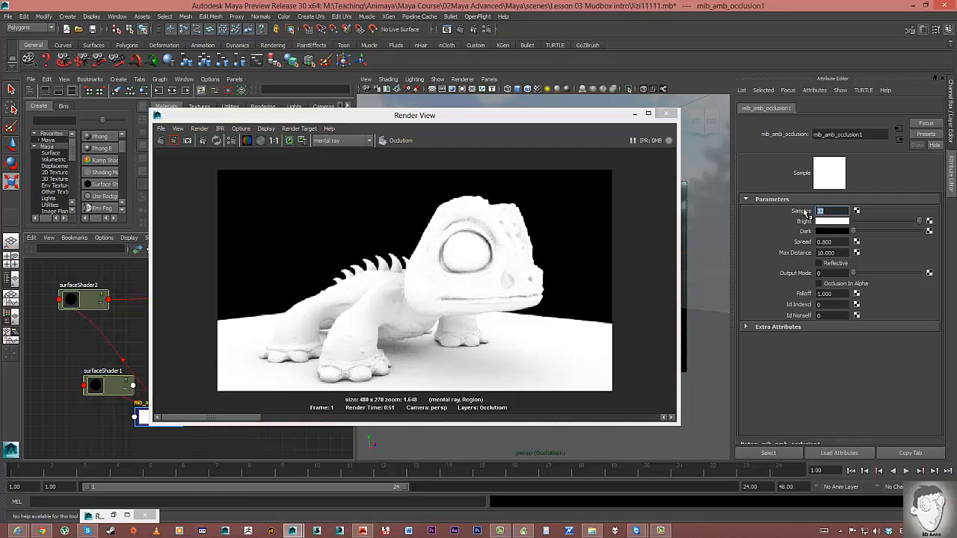
pyautogui.write('64')
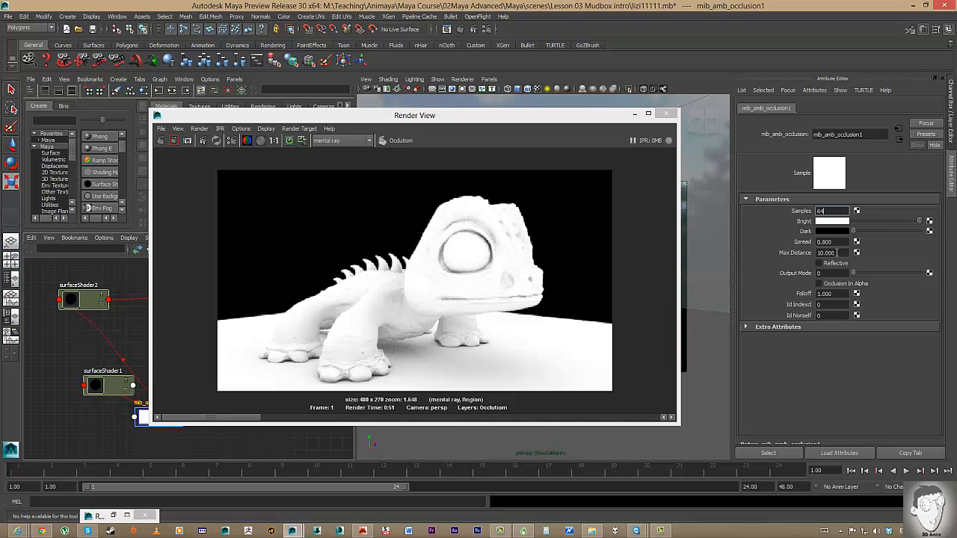
pyautogui.doubleClick(838, 253)
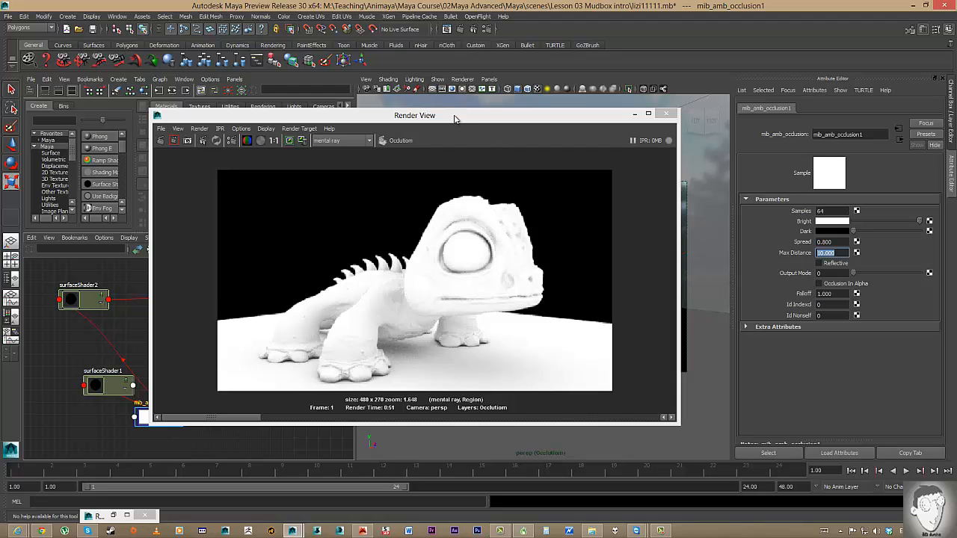
pyautogui.moveTo(455, 119); pyautogui.dragTo(558, 116)
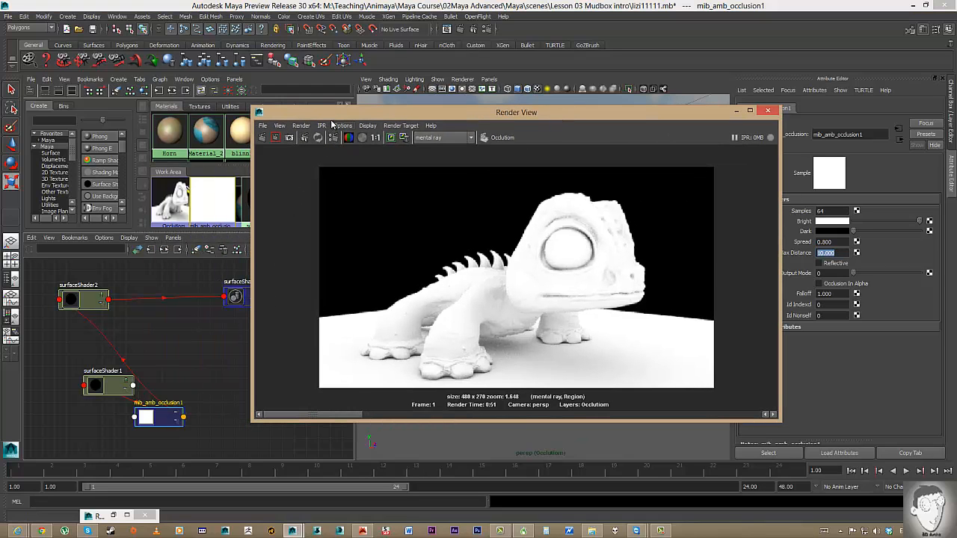
pyautogui.moveTo(332, 113); pyautogui.dragTo(422, 121)
# Via displacementShader1, set file3's HDR Image Preview exposure to -2, then redo the Occlusion render.
pyautogui.click(277, 133)
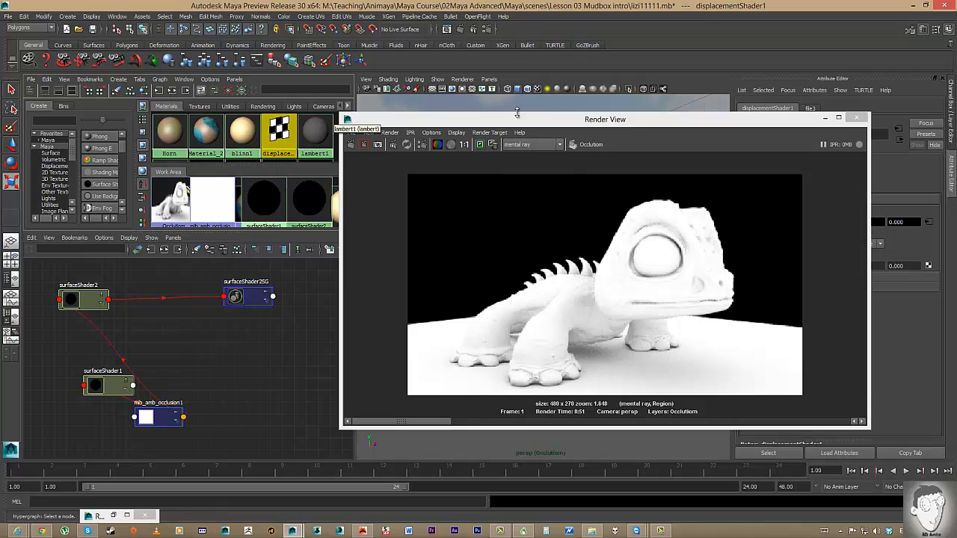
pyautogui.moveTo(531, 120); pyautogui.dragTo(366, 137)
pyautogui.click(928, 222)
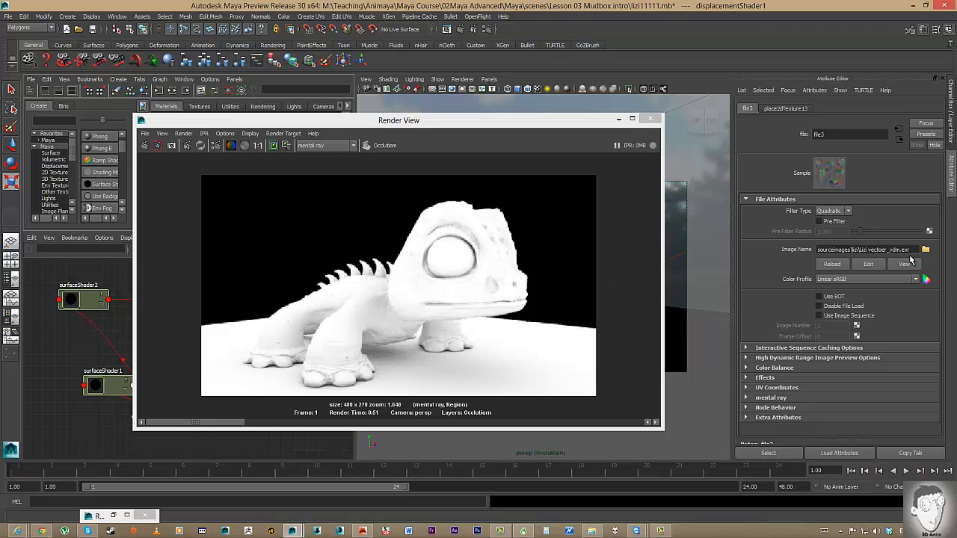
pyautogui.click(772, 358)
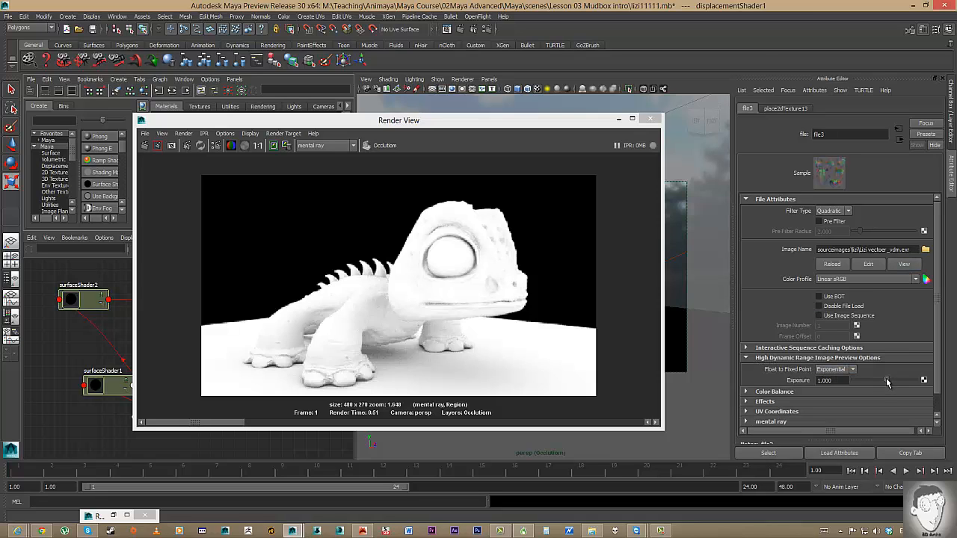
pyautogui.moveTo(887, 382); pyautogui.dragTo(879, 382)
pyautogui.write('-2')
pyautogui.press('Return')
pyautogui.click(145, 145)
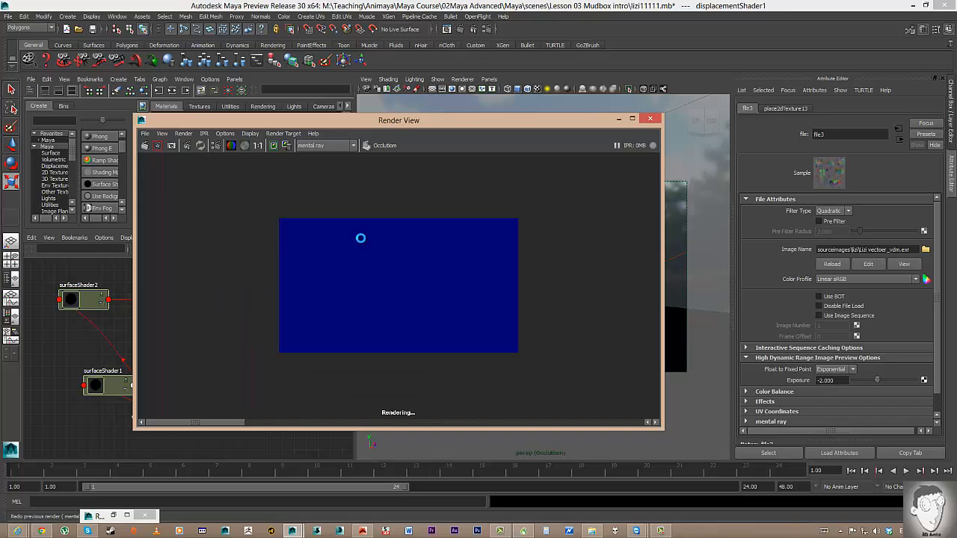
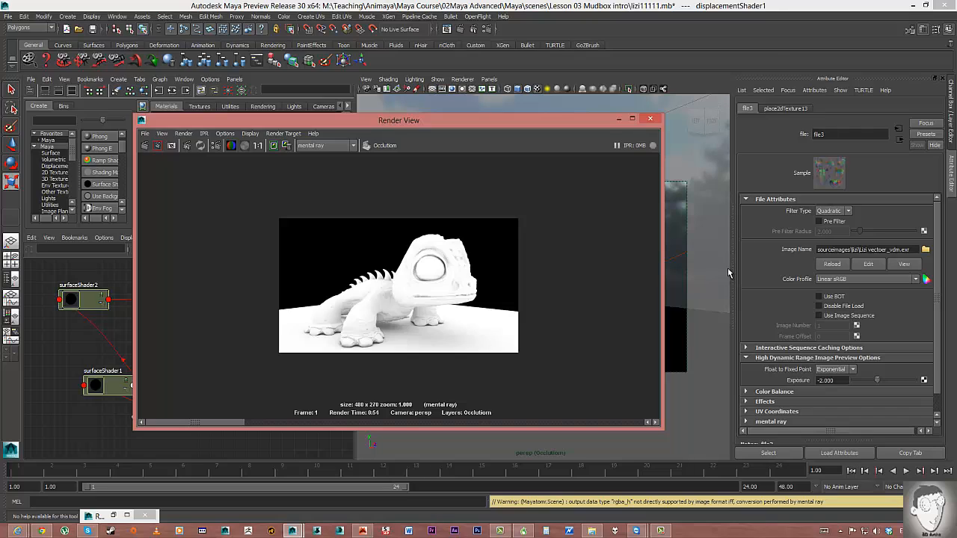
# Switch file3's Filter Type from Quadratic to Mipmap and move the Render View aside.
pyautogui.click(830, 211)
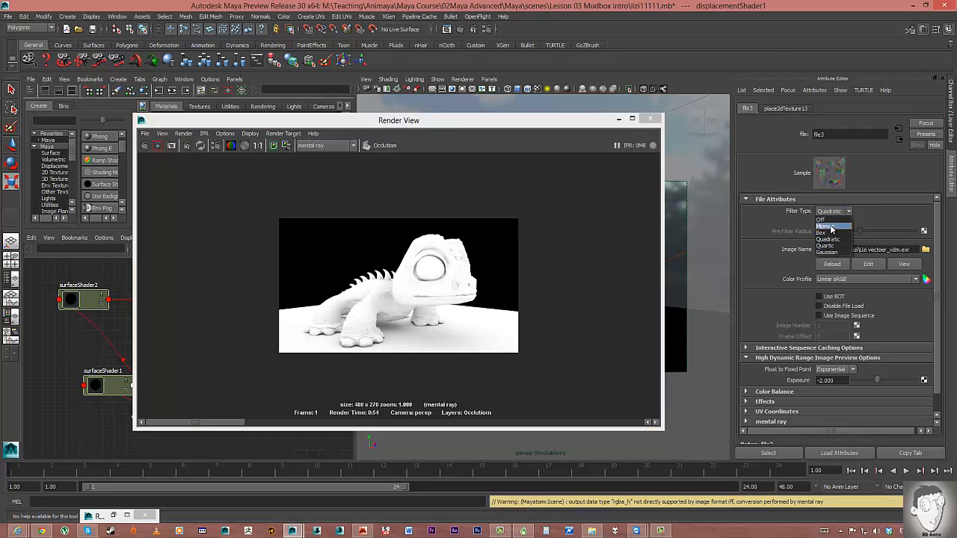
pyautogui.click(827, 228)
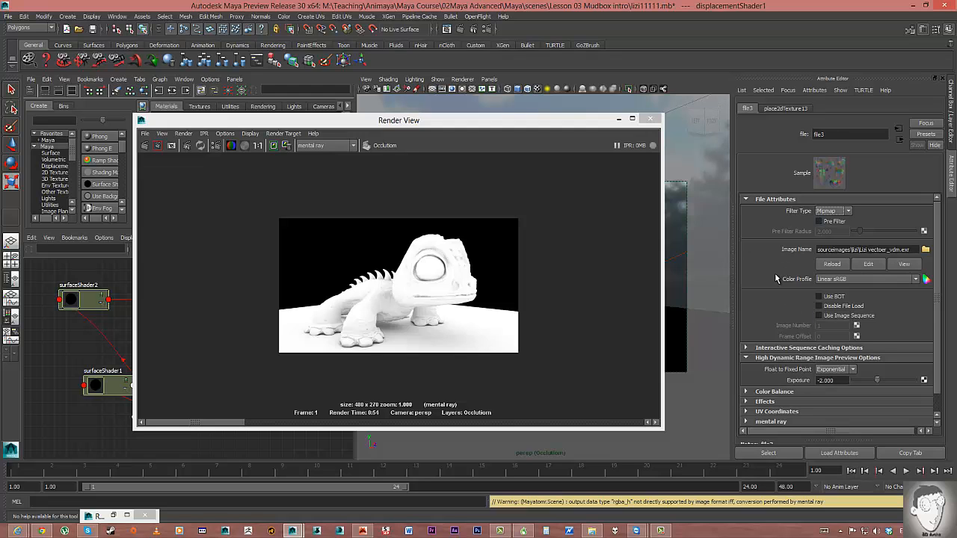
pyautogui.moveTo(467, 124); pyautogui.dragTo(528, 87)
# Make Zdapth the active render layer.
pyautogui.click(951, 139)
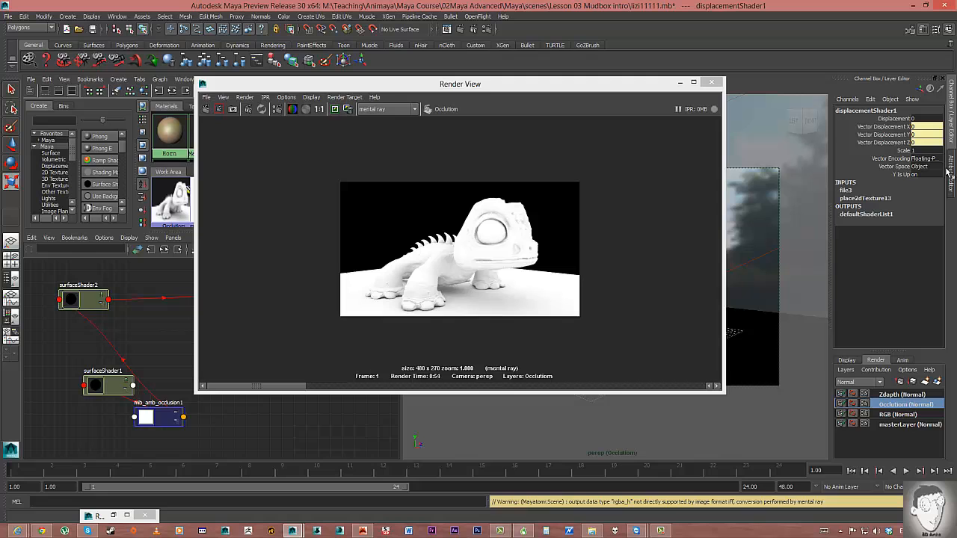
pyautogui.click(886, 395)
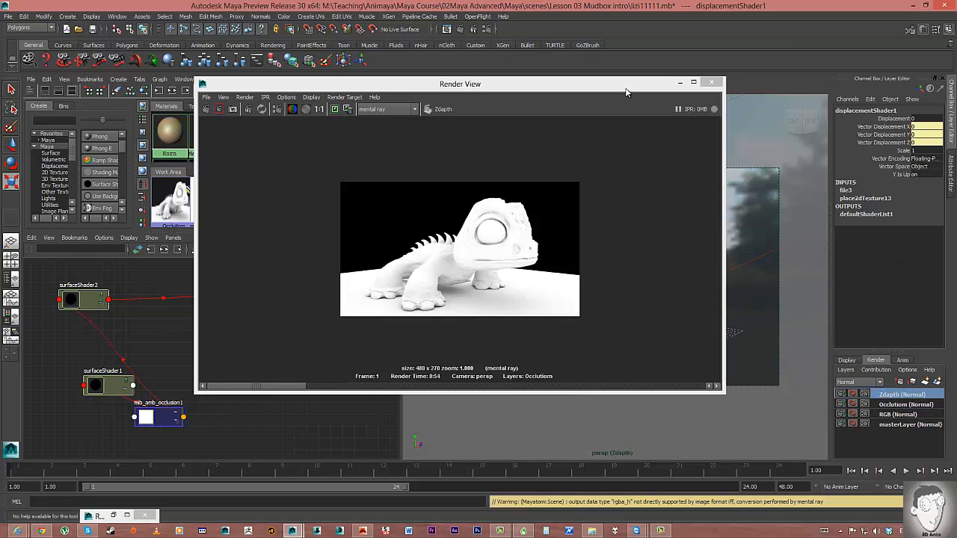
pyautogui.moveTo(627, 92); pyautogui.dragTo(548, 101)
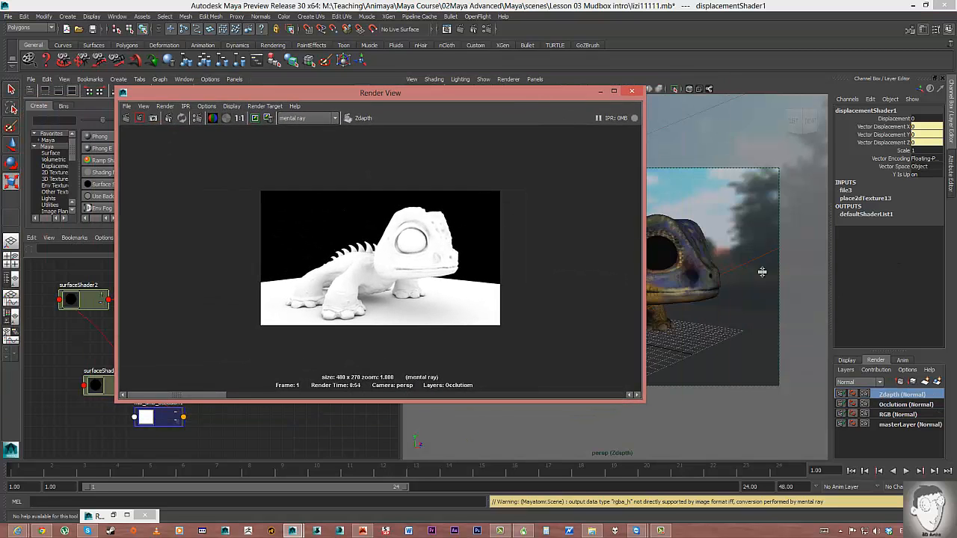
pyautogui.rightClick(888, 395)
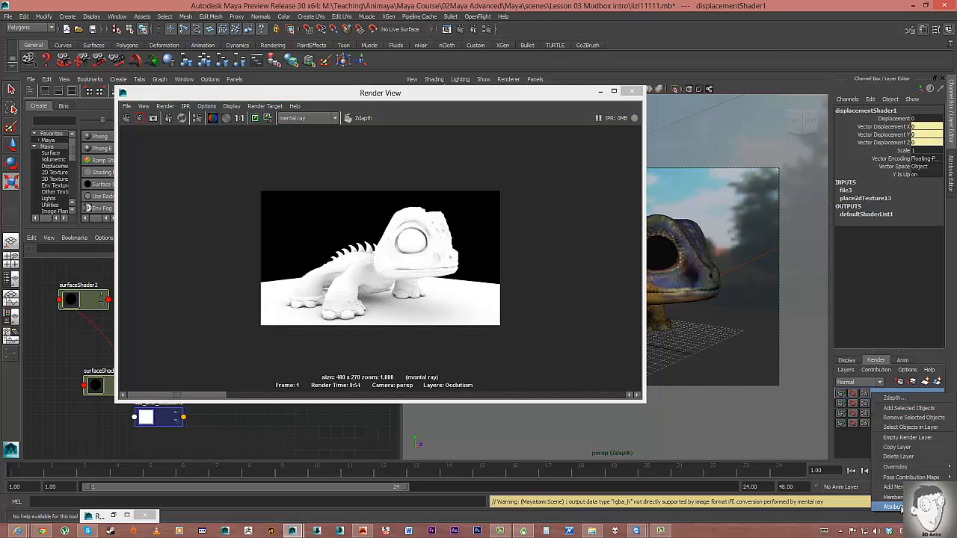
pyautogui.click(890, 398)
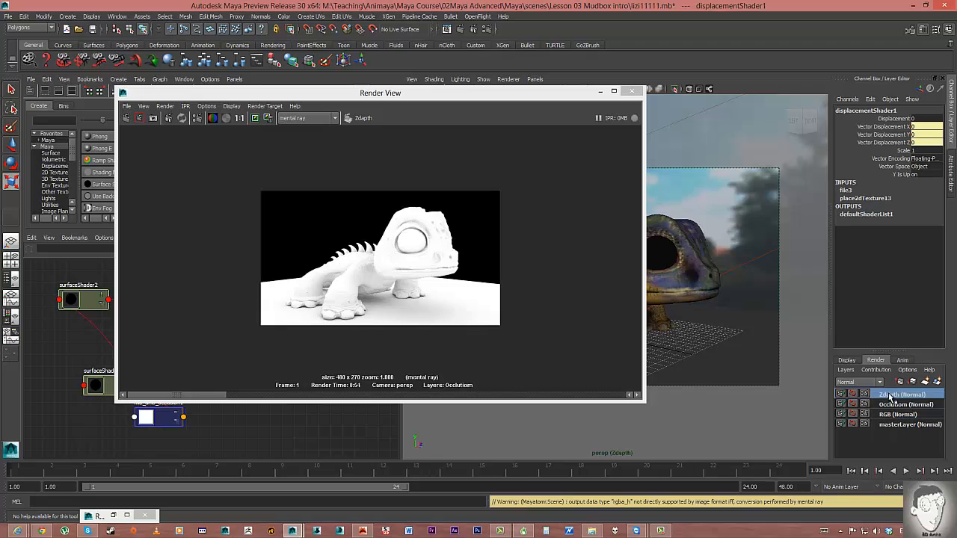
# Apply the Luminance Depth preset to the Zdapth layer from its attributes.
pyautogui.rightClick(889, 398)
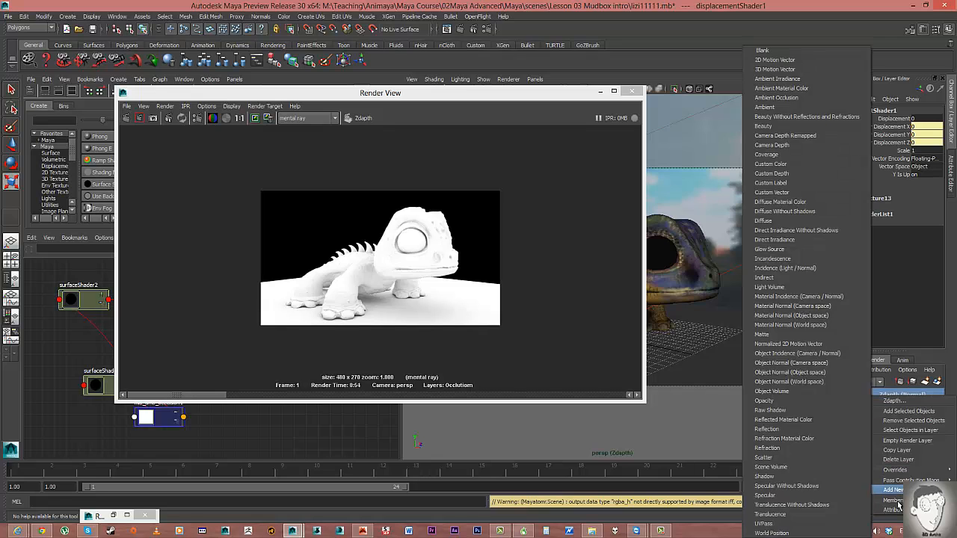
pyautogui.click(894, 510)
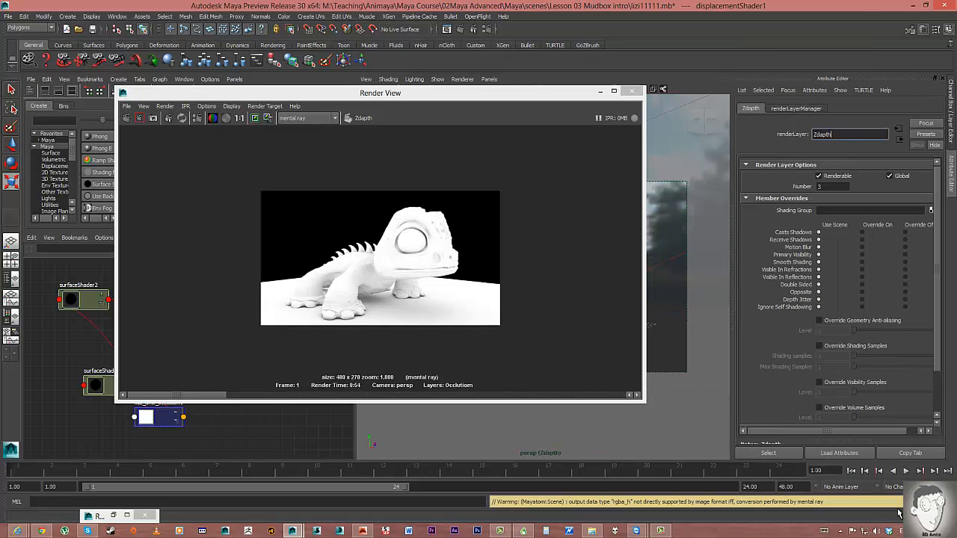
pyautogui.click(924, 134)
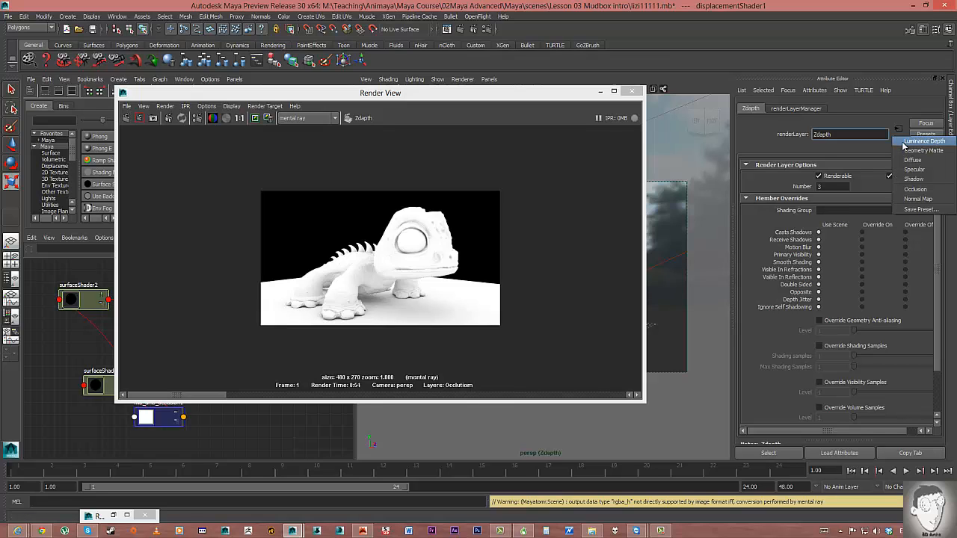
pyautogui.click(916, 142)
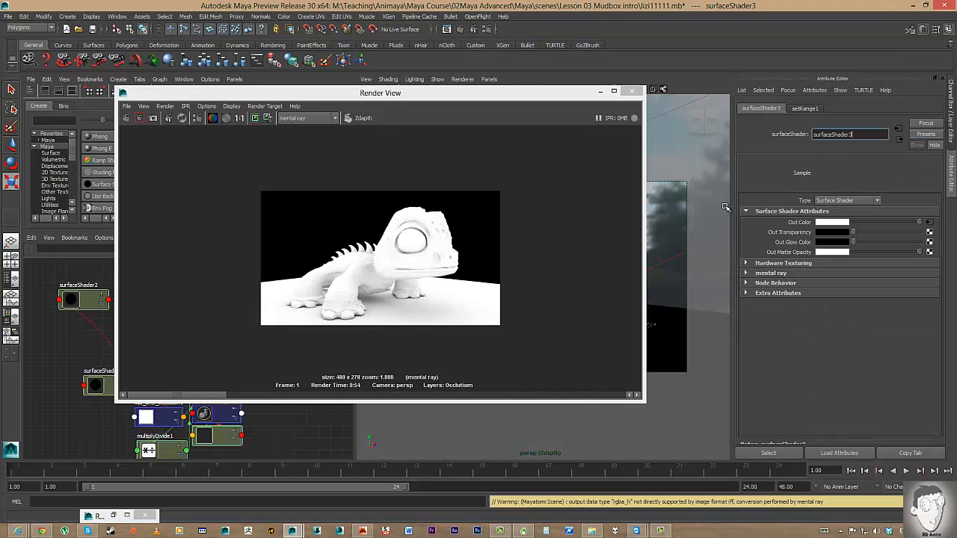
# Break setRange1's Old Min and Old Max connections to the camera clip planes.
pyautogui.click(930, 223)
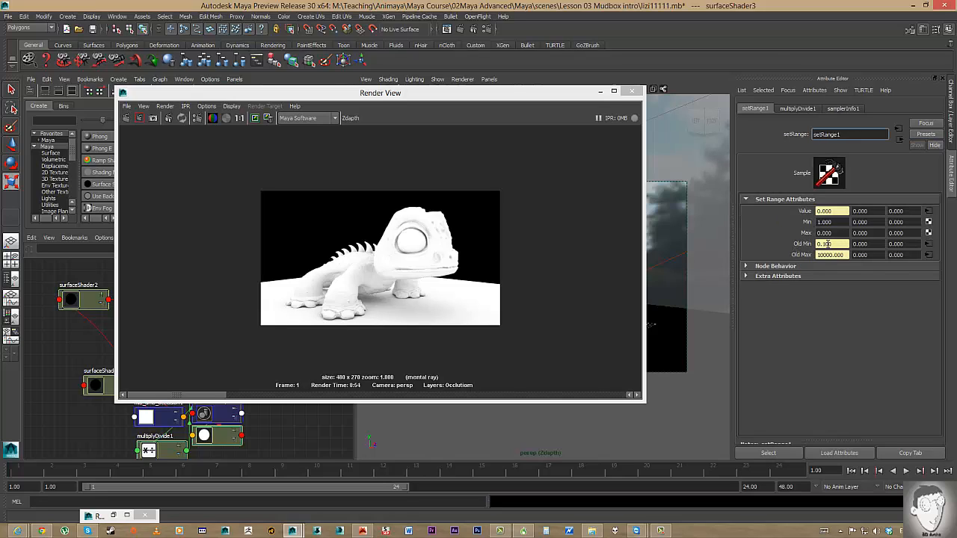
pyautogui.rightClick(825, 244)
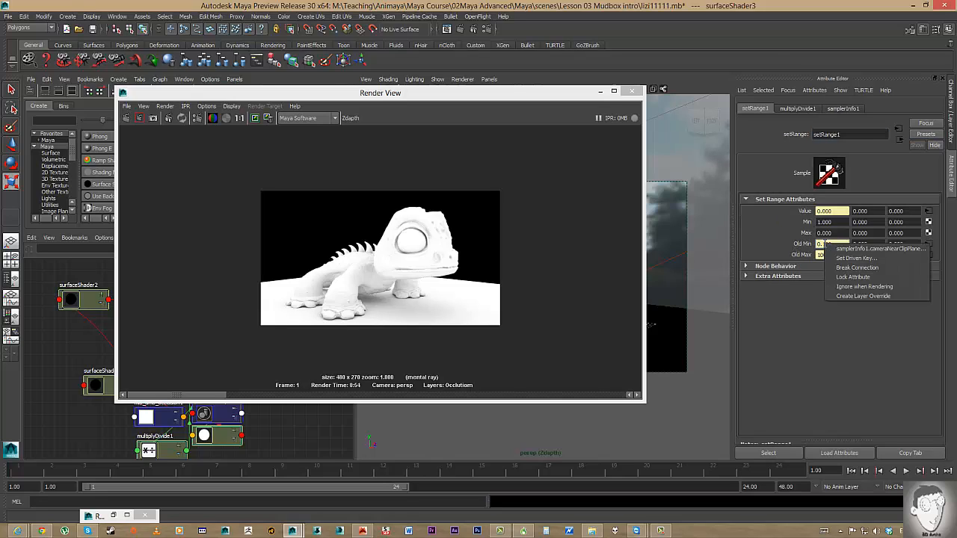
pyautogui.click(842, 268)
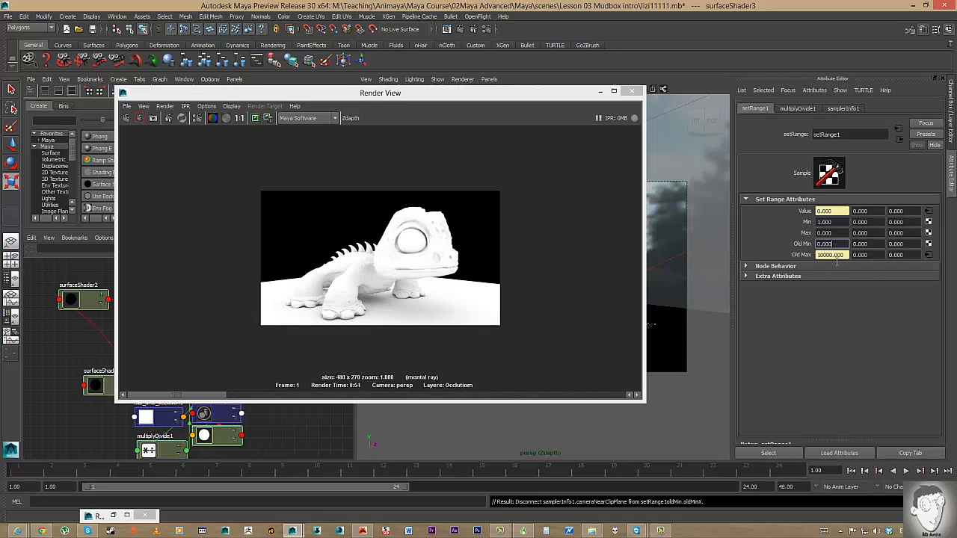
pyautogui.rightClick(825, 255)
pyautogui.click(847, 278)
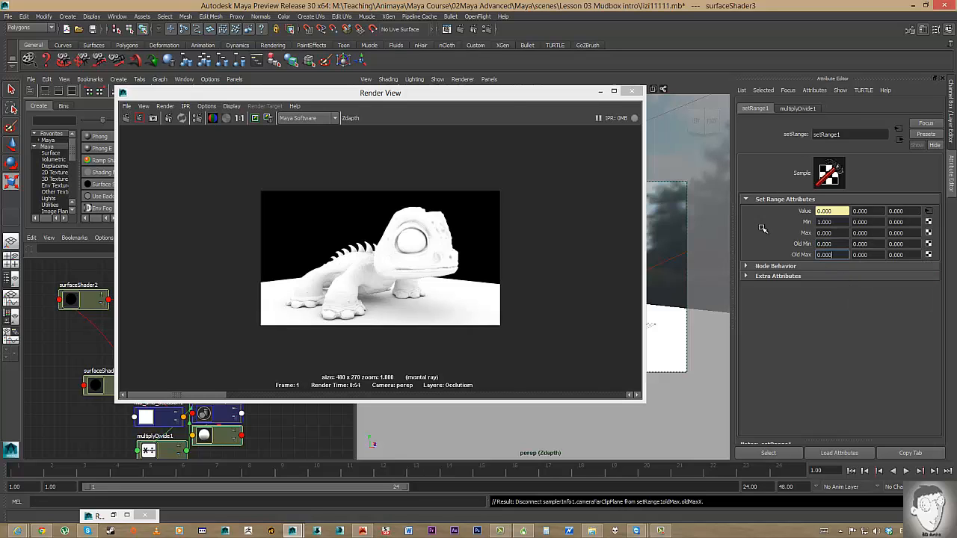
pyautogui.click(602, 90)
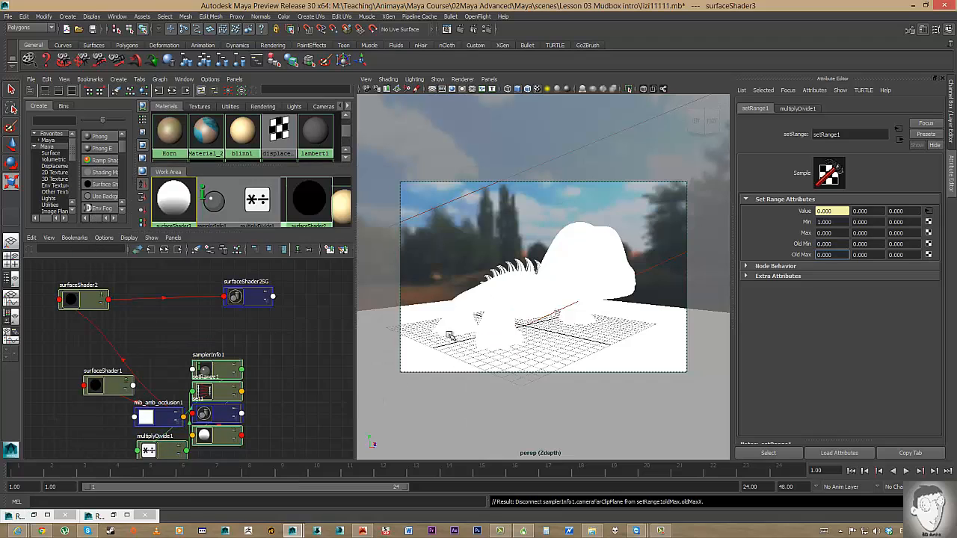
# Set setRange1's Old Max to 50, after trying 20 and 25.
pyautogui.moveTo(842, 258); pyautogui.dragTo(796, 255)
pyautogui.press('Return')
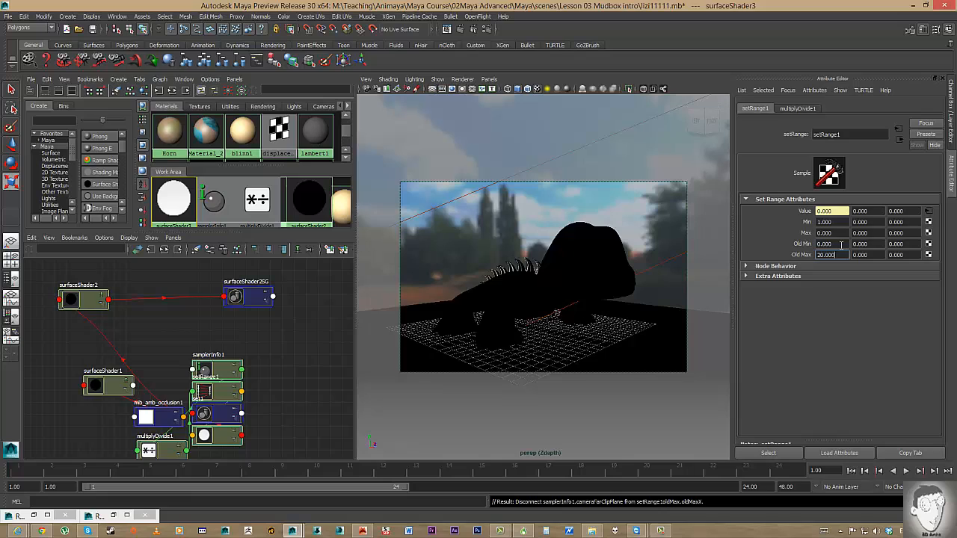
pyautogui.moveTo(845, 254); pyautogui.dragTo(782, 254)
pyautogui.write('25')
pyautogui.press('Return')
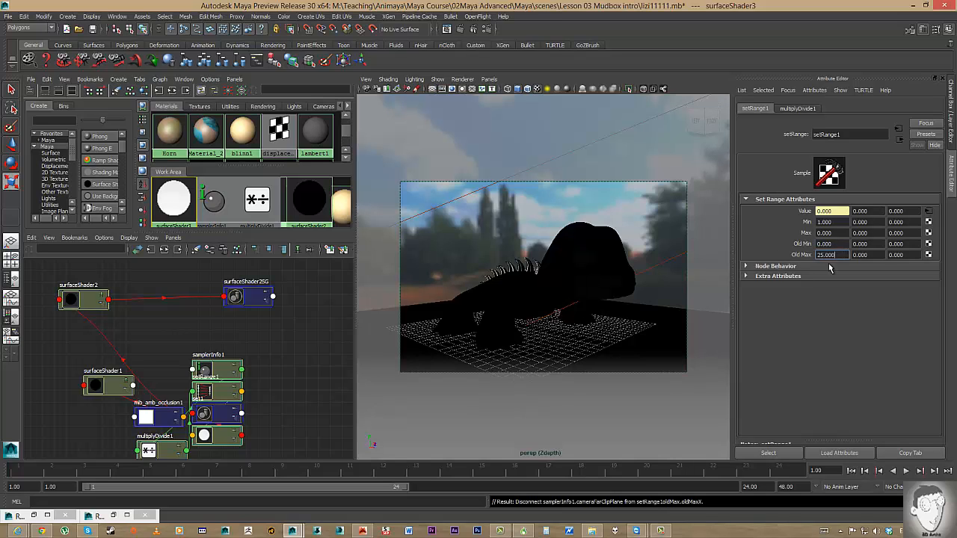
pyautogui.moveTo(837, 255); pyautogui.dragTo(716, 243)
pyautogui.write('50')
pyautogui.press('Return')
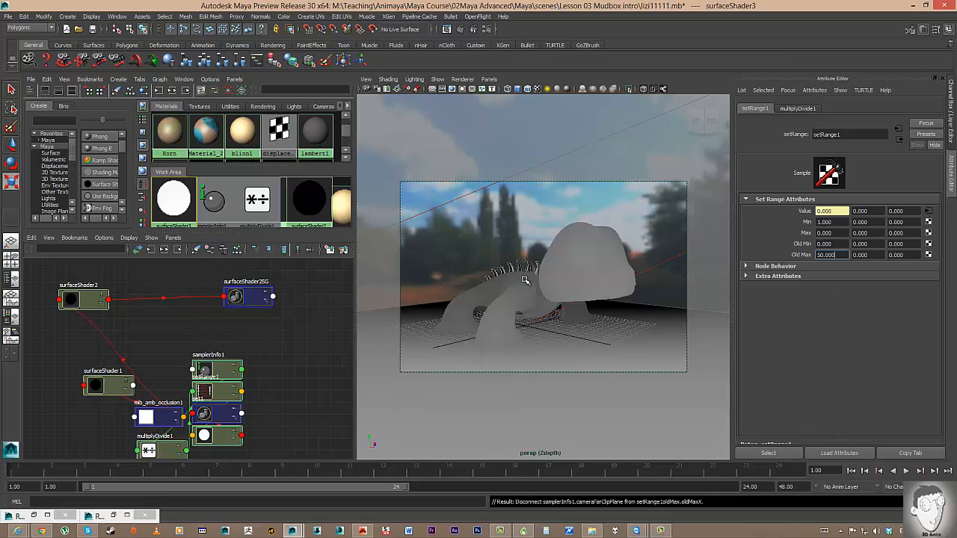
# Set the Zdapth layer's Render Using option to Maya Hardware 2.0.
pyautogui.click(113, 516)
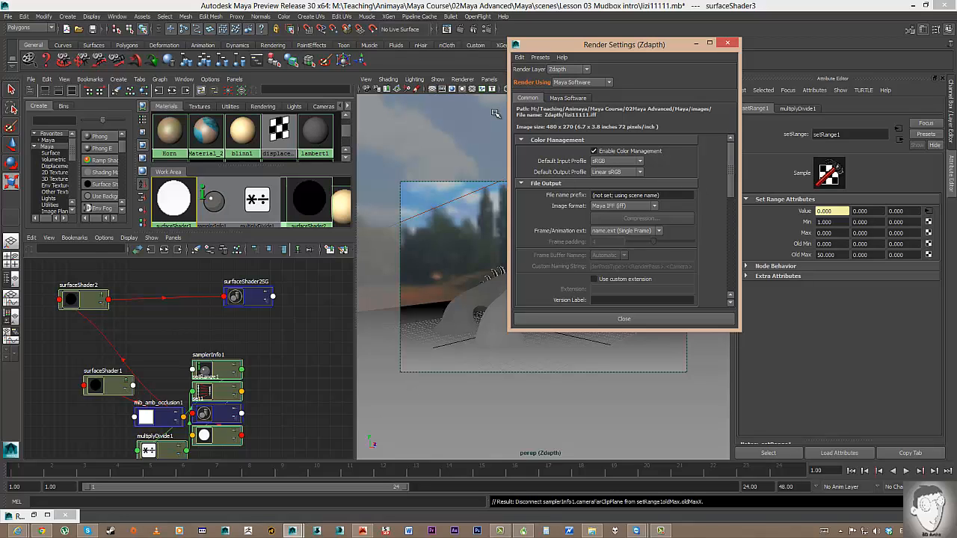
pyautogui.click(583, 83)
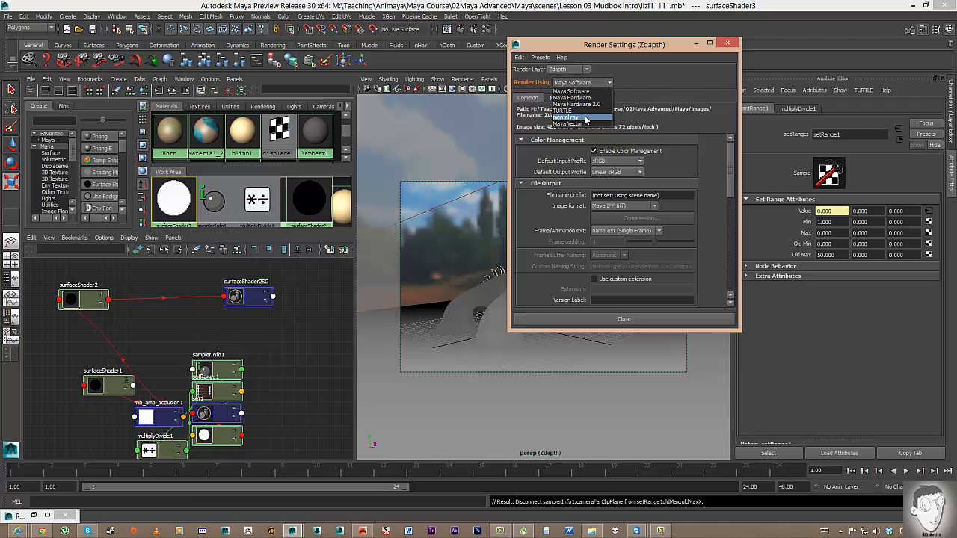
pyautogui.click(587, 104)
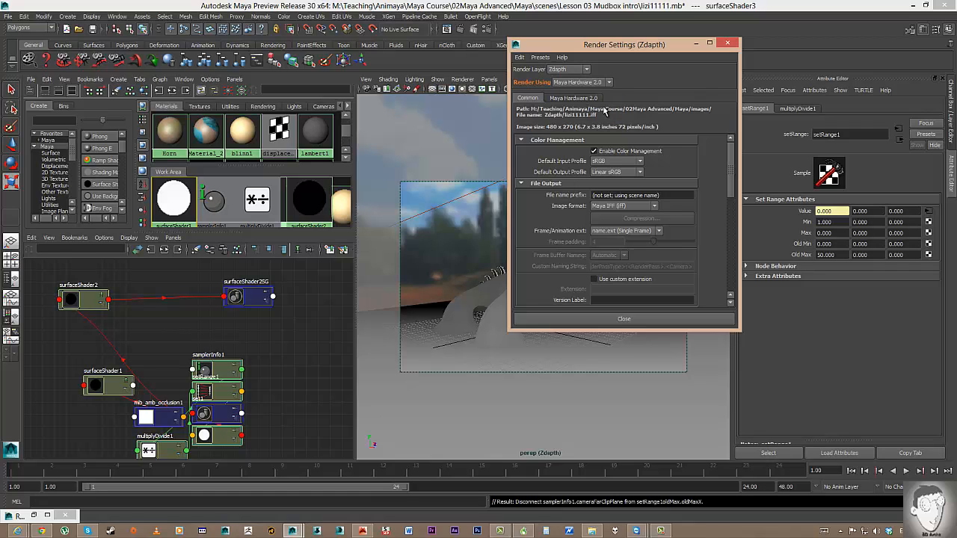
# Redo the previous render in Render View to get the grey depth image.
pyautogui.click(446, 30)
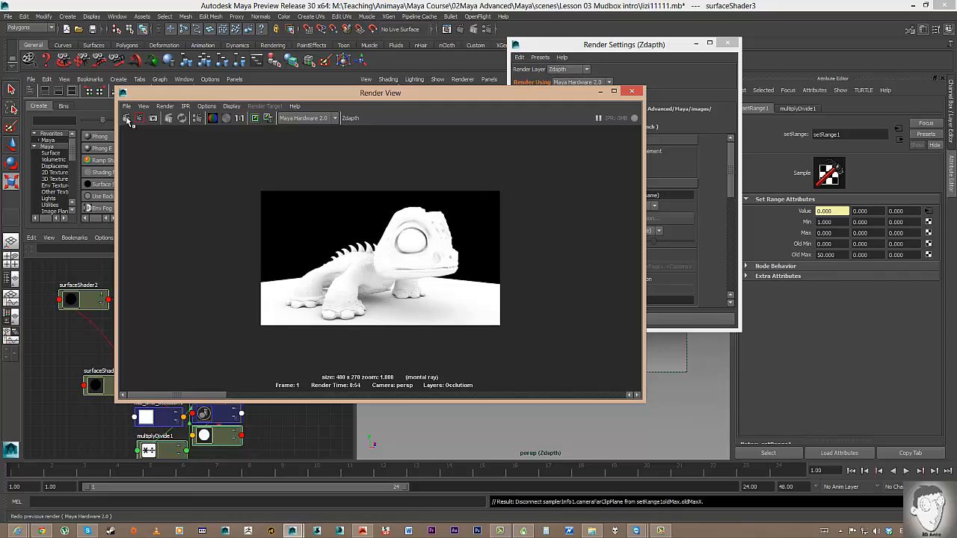
pyautogui.click(128, 120)
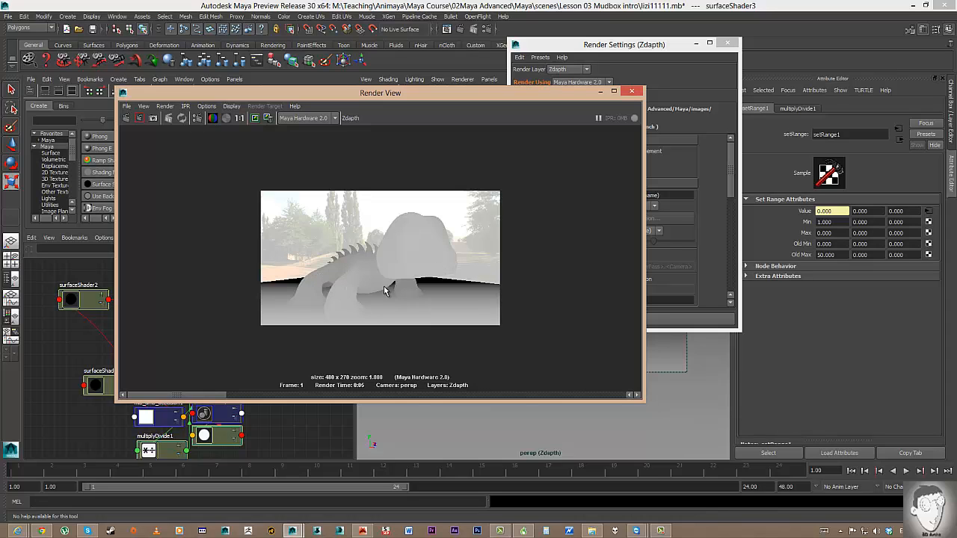
pyautogui.click(696, 43)
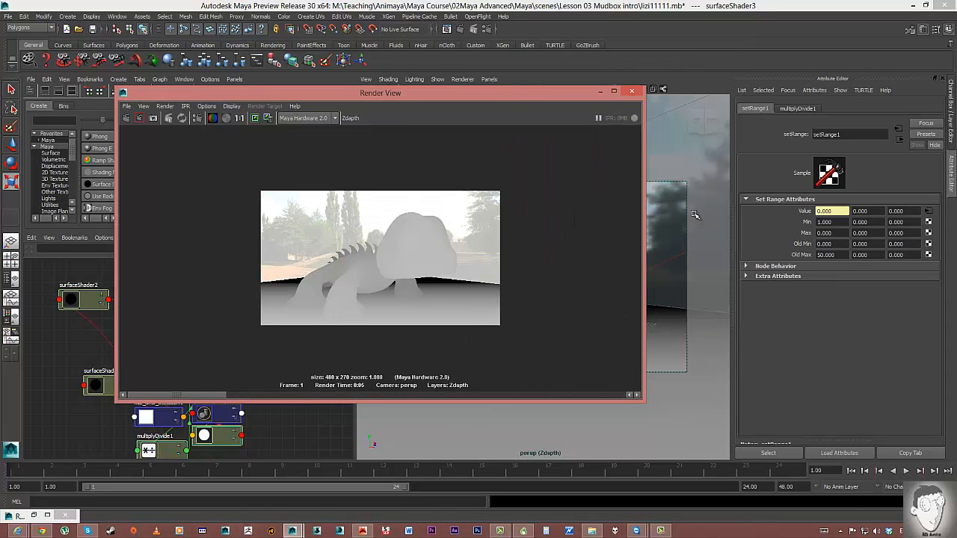
pyautogui.click(695, 214)
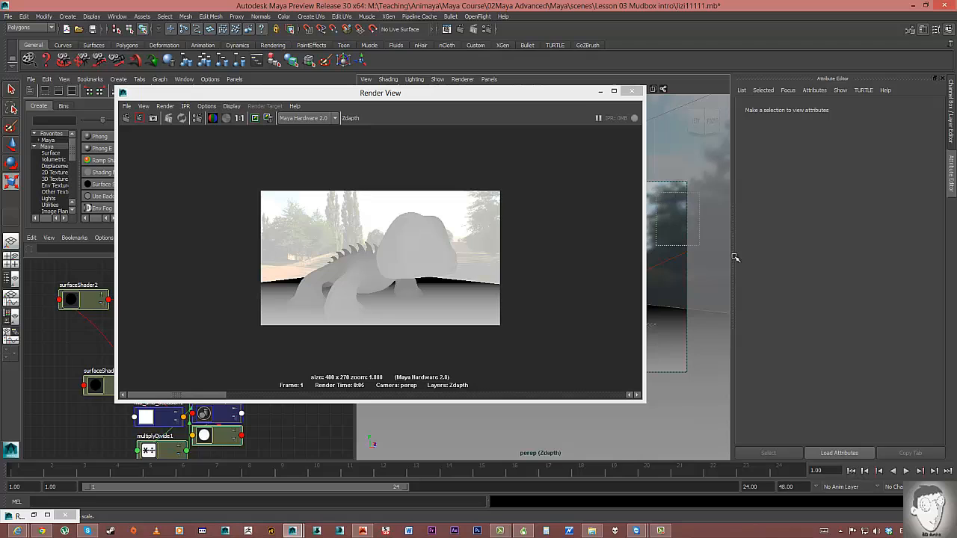
# Add layer overrides to the image-based light's Render Stats visibility attributes.
pyautogui.click(659, 252)
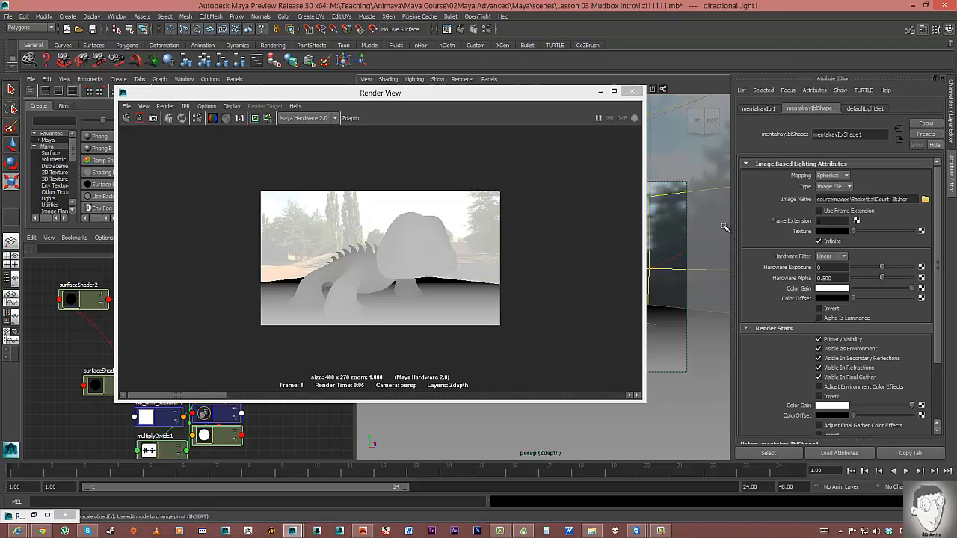
pyautogui.rightClick(838, 340)
pyautogui.click(846, 352)
pyautogui.rightClick(843, 350)
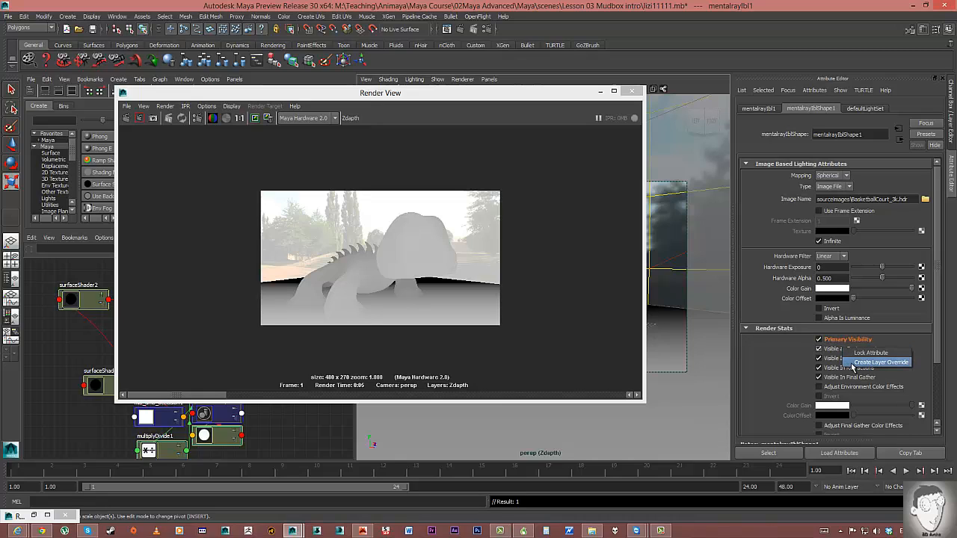
pyautogui.click(856, 363)
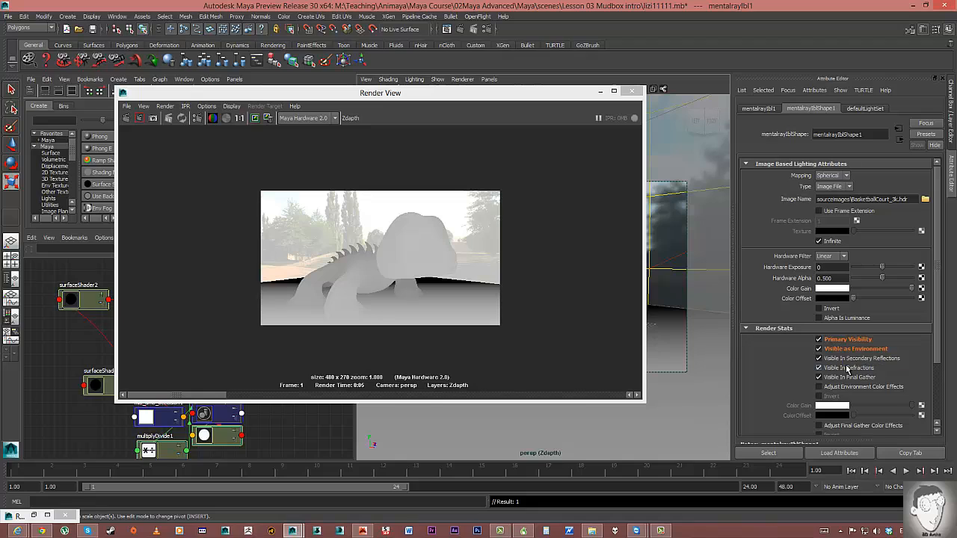
pyautogui.rightClick(837, 361)
pyautogui.click(854, 379)
pyautogui.rightClick(841, 371)
pyautogui.click(854, 383)
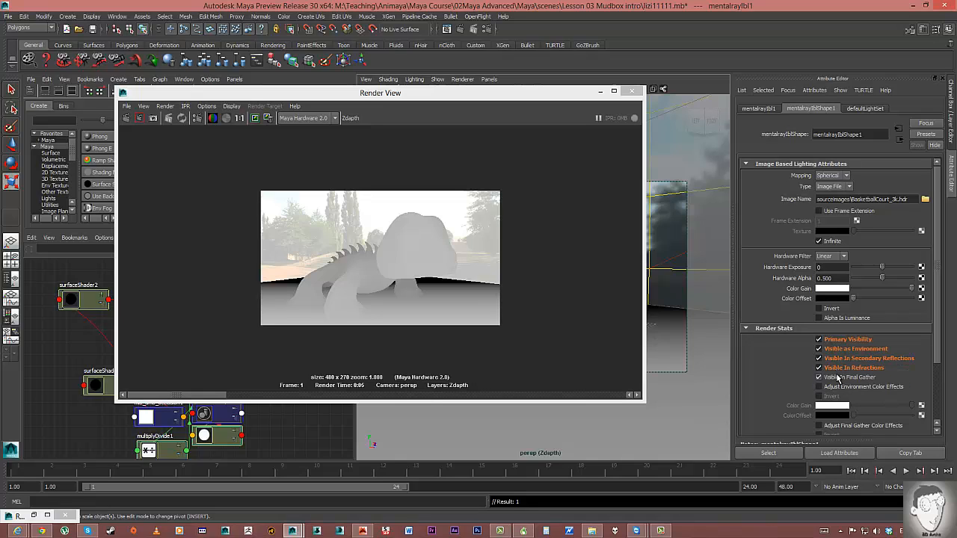
pyautogui.rightClick(841, 379)
pyautogui.click(843, 390)
pyautogui.rightClick(842, 387)
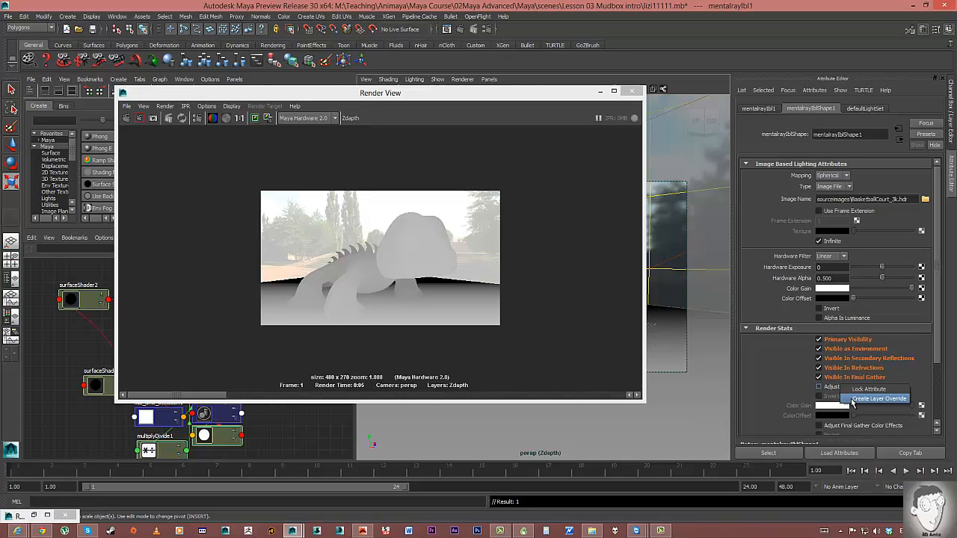
pyautogui.click(841, 376)
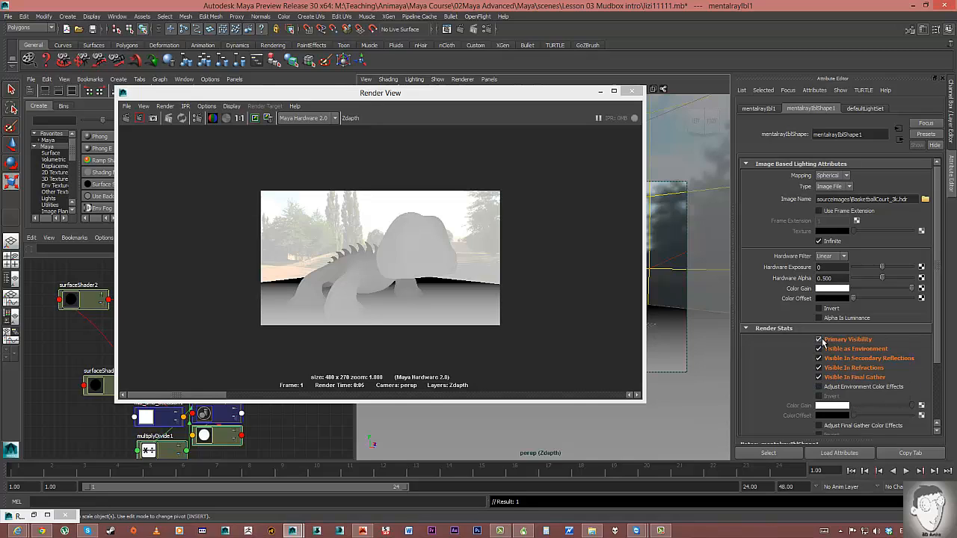
# Turn off Primary Visibility, Secondary Reflections, Refractions and Final Gather, then re-render Zdepth.
pyautogui.click(818, 340)
pyautogui.click(819, 358)
pyautogui.click(819, 368)
pyautogui.click(818, 377)
pyautogui.click(127, 119)
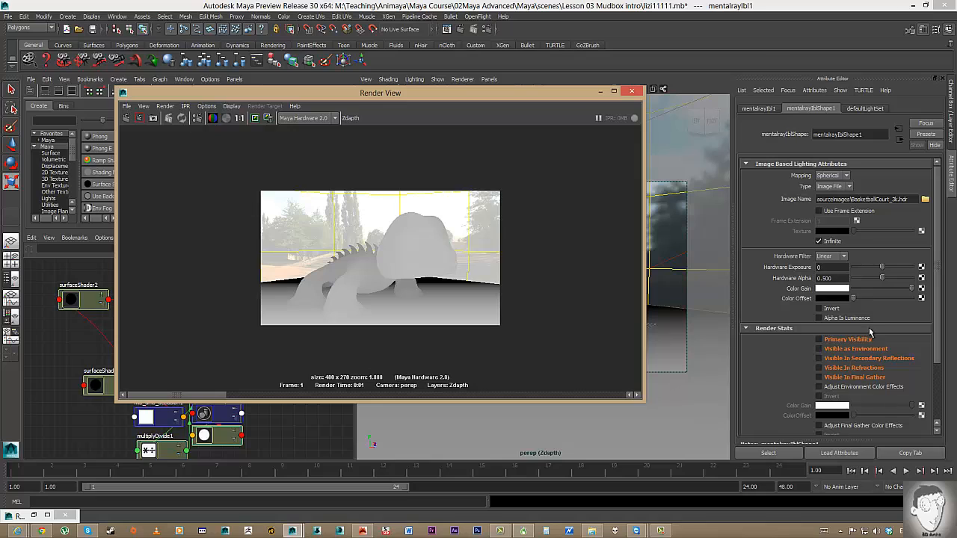
pyautogui.click(655, 194)
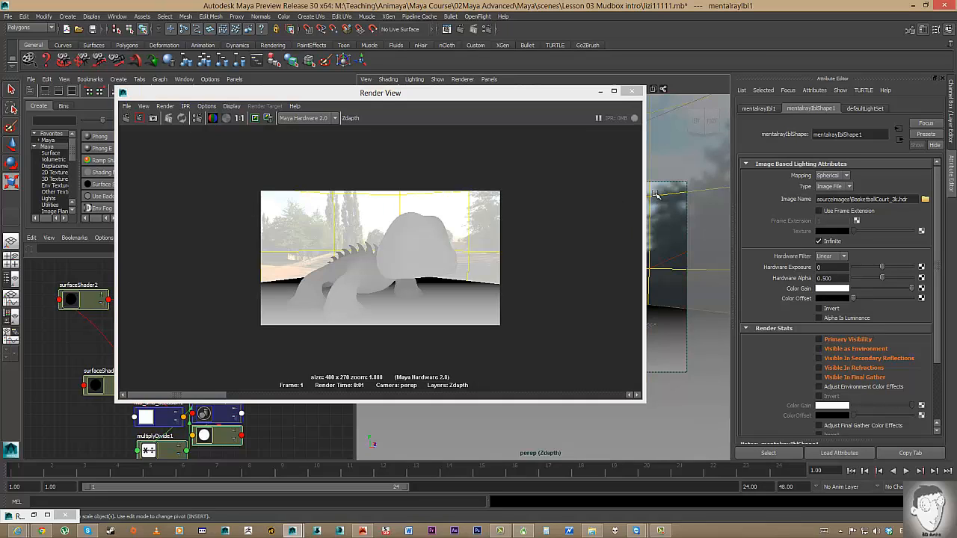
pyautogui.click(655, 194)
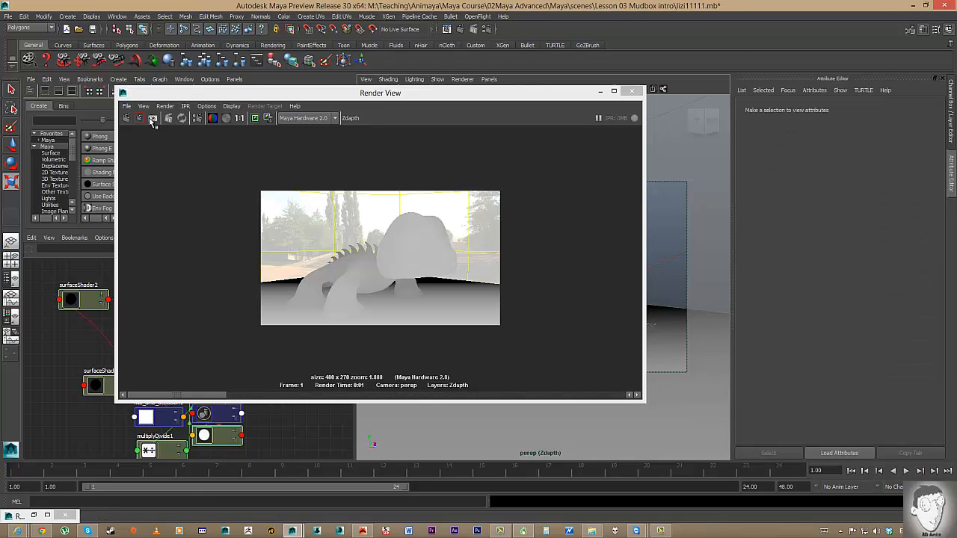
# Override the persp camera's Background Color to black on Zdepth and re-render.
pyautogui.click(126, 118)
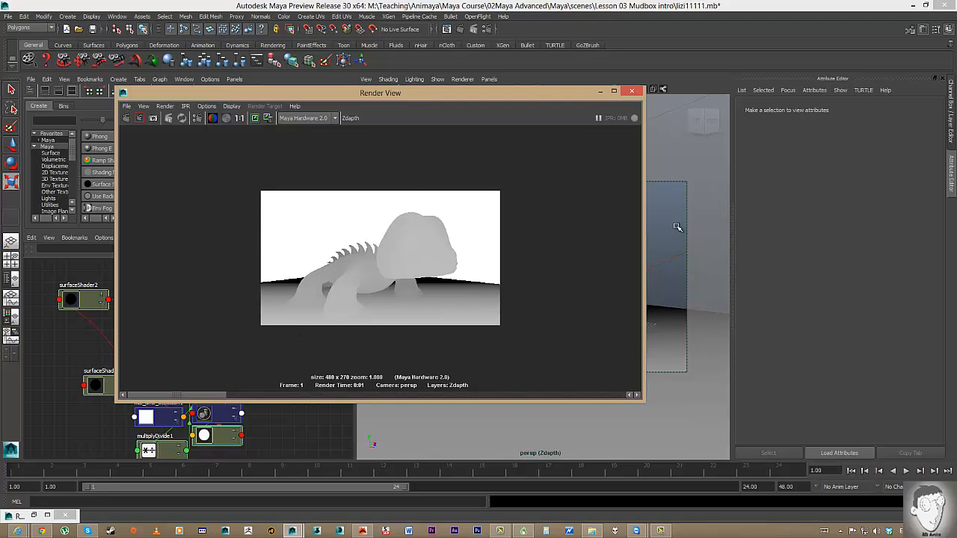
pyautogui.moveTo(419, 93); pyautogui.dragTo(329, 125)
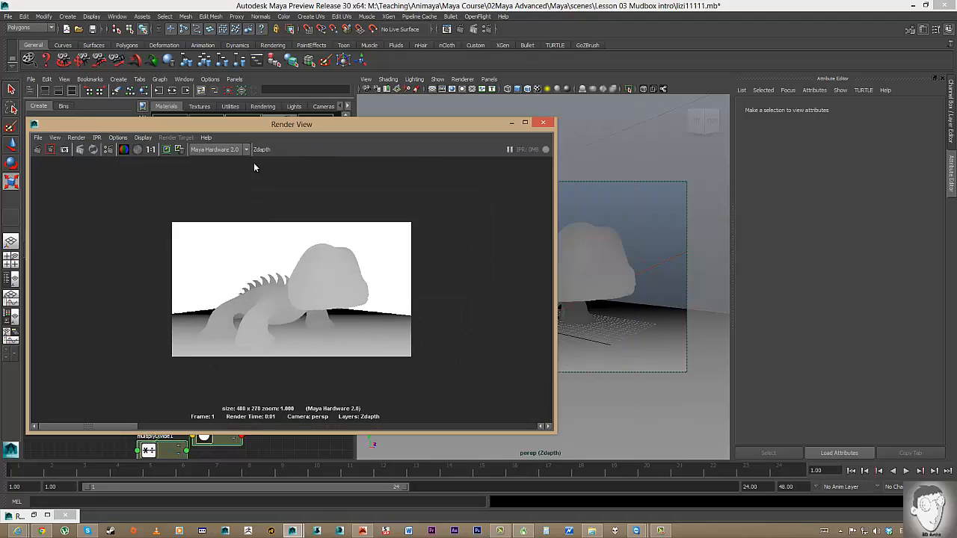
pyautogui.moveTo(253, 124); pyautogui.dragTo(157, 164)
pyautogui.click(367, 88)
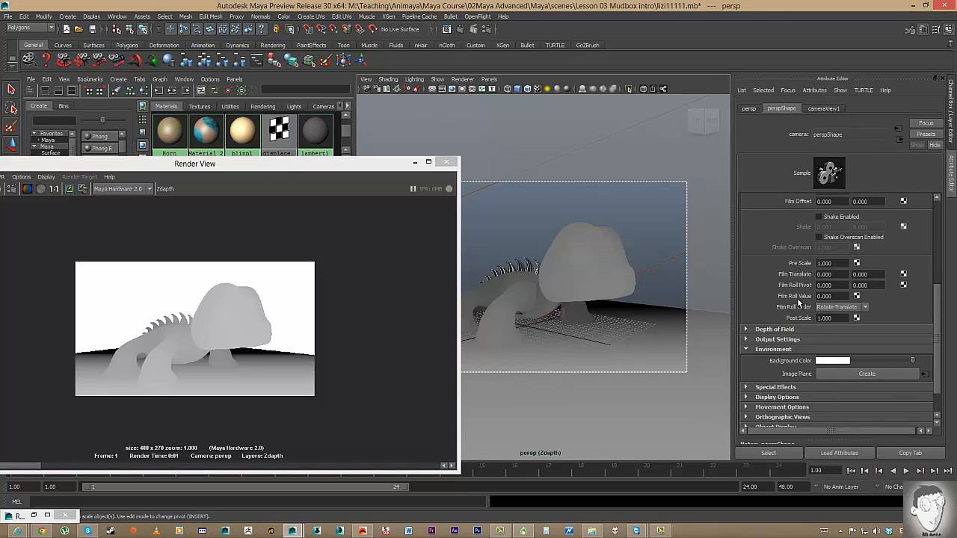
pyautogui.rightClick(807, 363)
pyautogui.click(834, 420)
pyautogui.moveTo(301, 165); pyautogui.dragTo(544, 76)
pyautogui.click(184, 100)
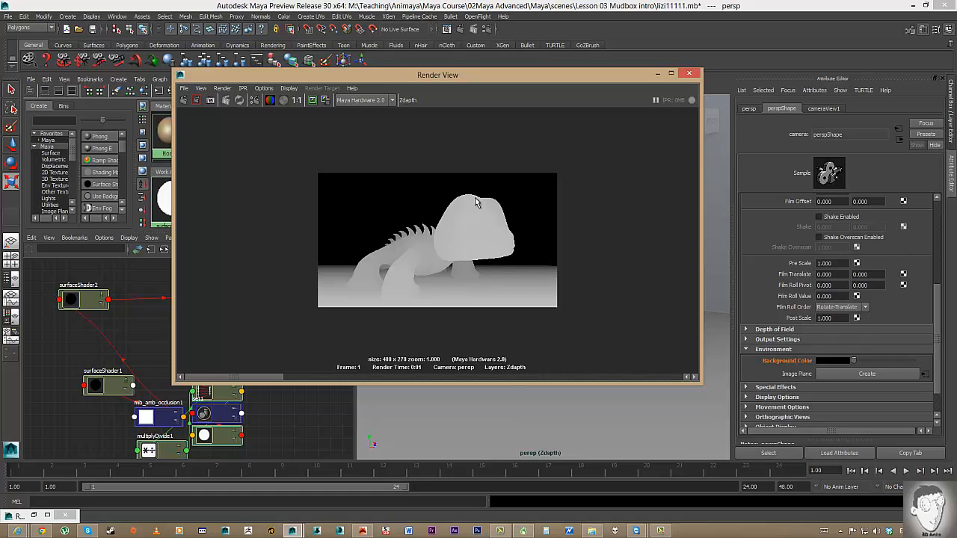
# Switch to the RGB render layer.
pyautogui.scroll(3, 453, 228)
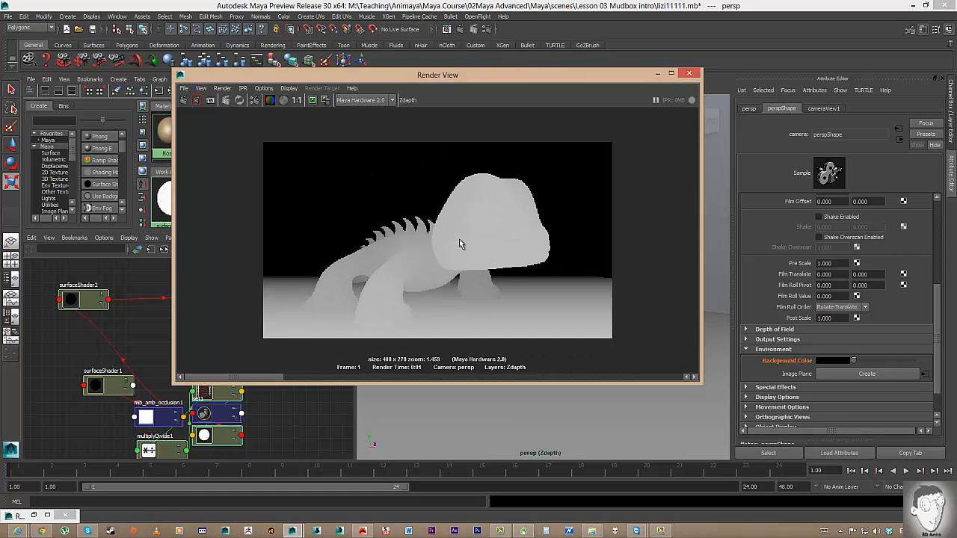
pyautogui.scroll(-4, 546, 256)
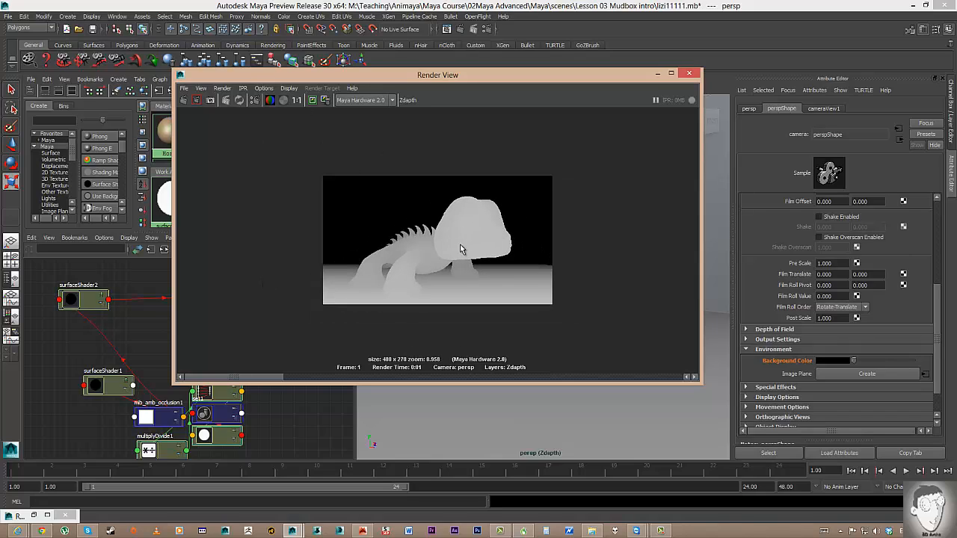
pyautogui.scroll(1, 460, 240)
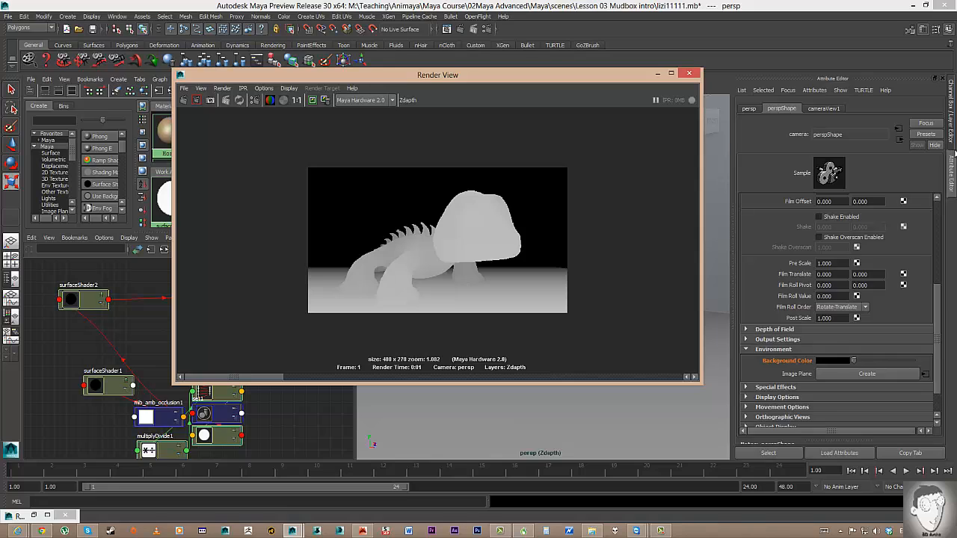
pyautogui.click(953, 153)
pyautogui.click(890, 414)
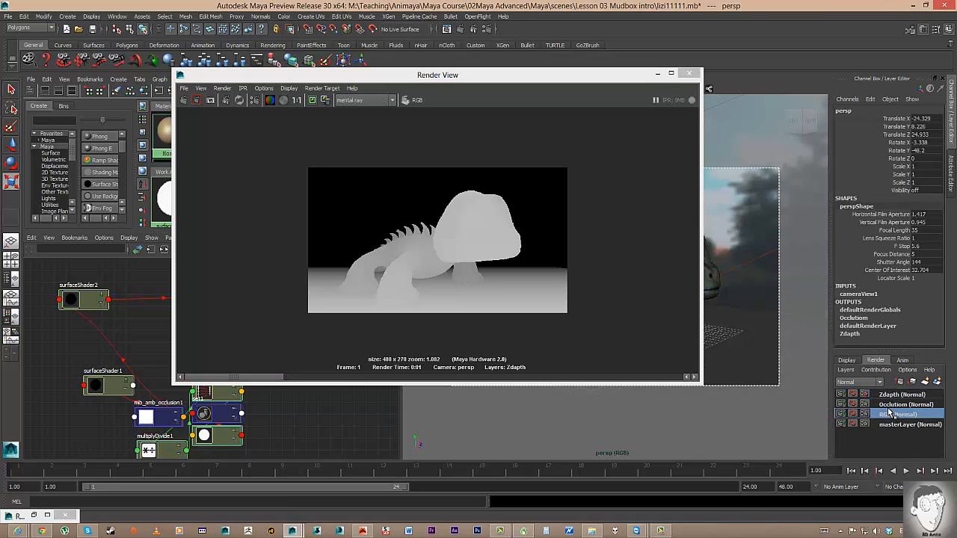
# Switch to the Occlusion layer and render it in the Render View.
pyautogui.click(900, 404)
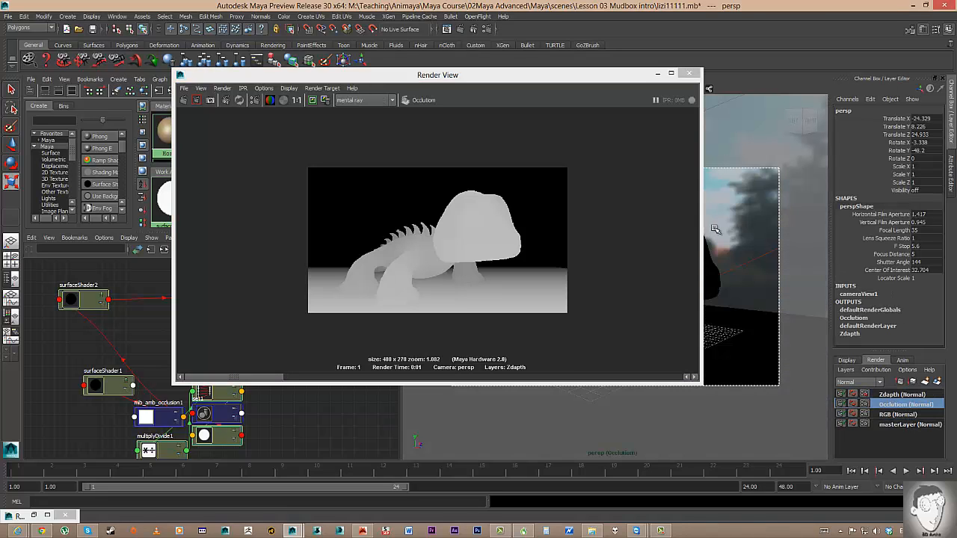
pyautogui.click(753, 229)
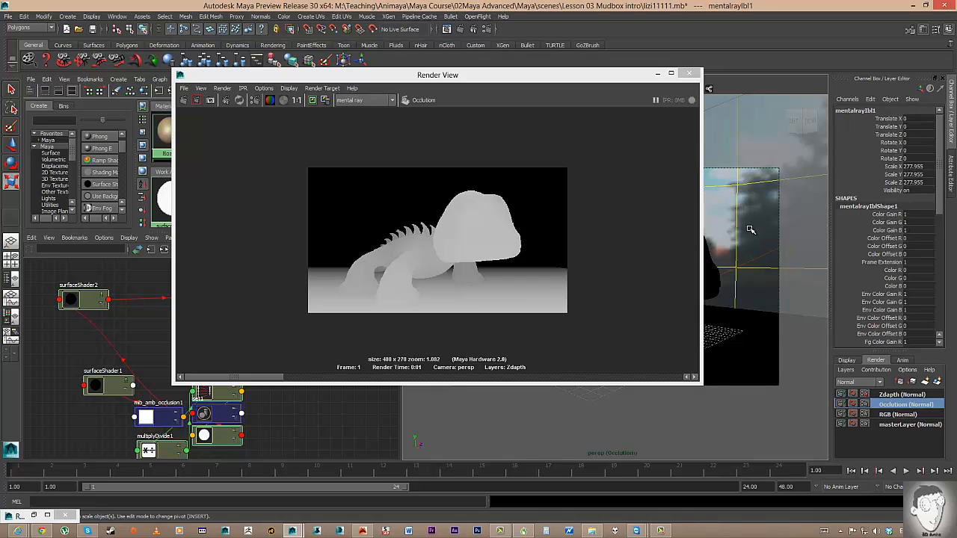
pyautogui.click(751, 229)
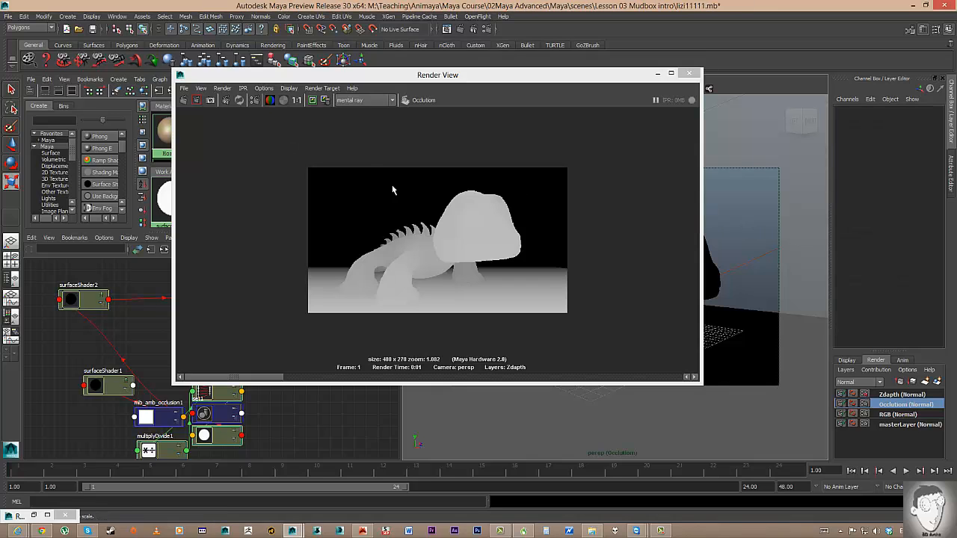
pyautogui.click(183, 100)
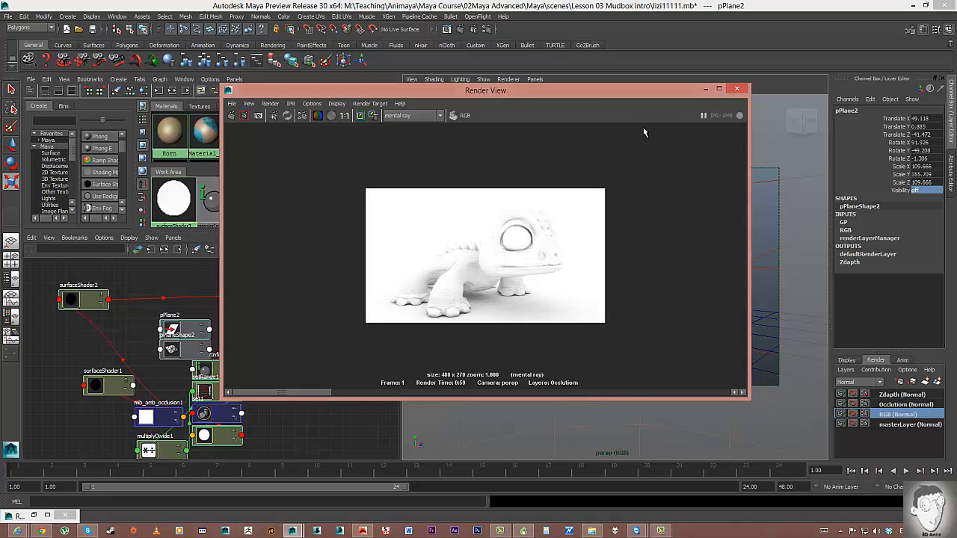
# View pPlane1 solid-shaded on the Occlusion layer, then return to RGB with the Outliner showing.
pyautogui.moveTo(628, 90); pyautogui.dragTo(493, 169)
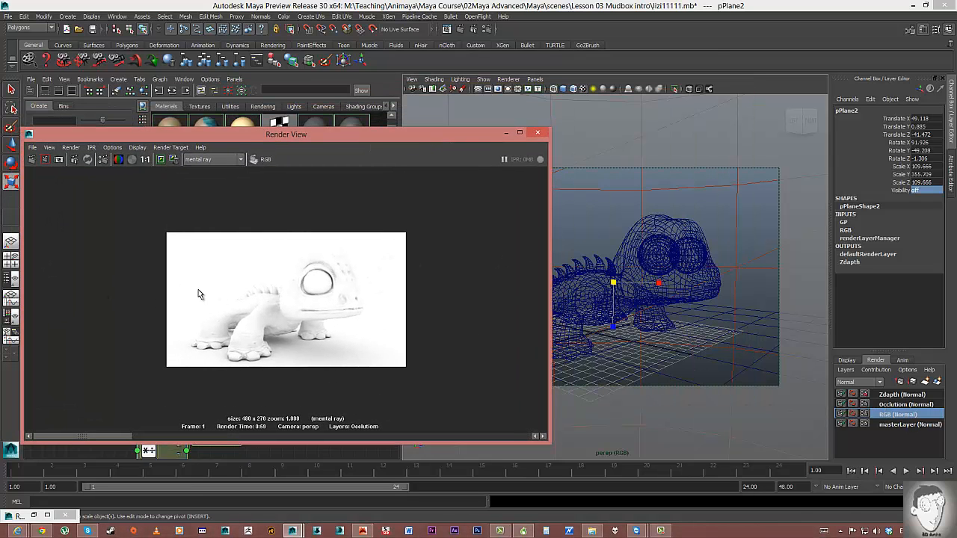
pyautogui.click(905, 405)
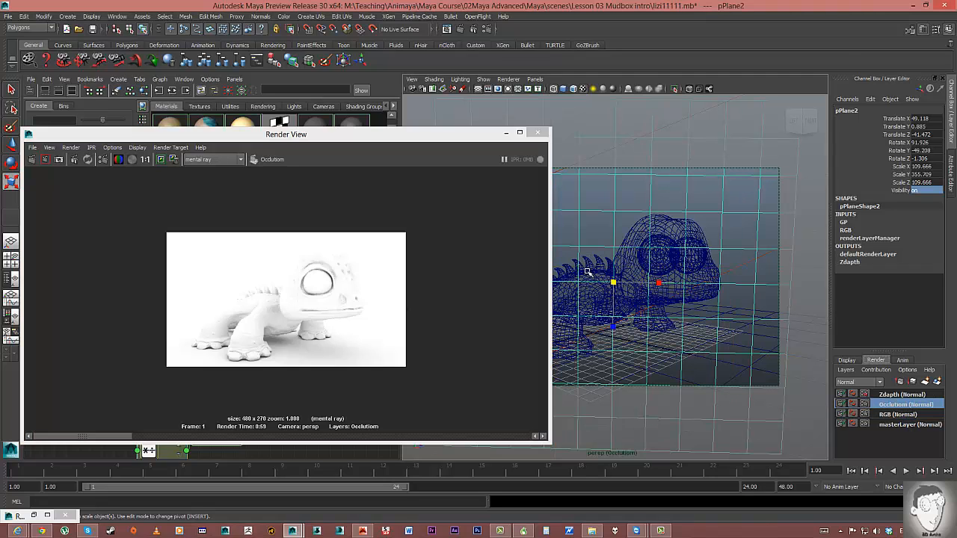
pyautogui.click(738, 368)
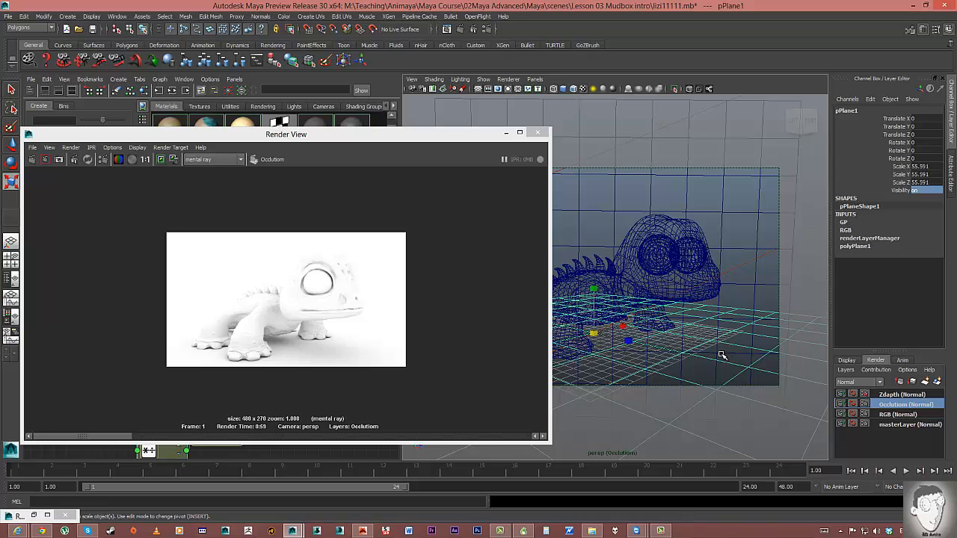
pyautogui.press('5')
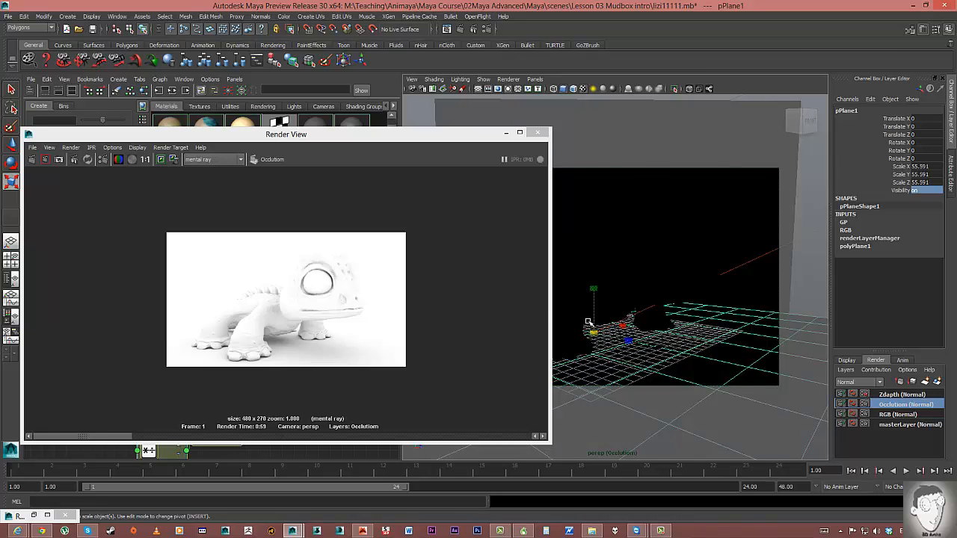
pyautogui.click(891, 414)
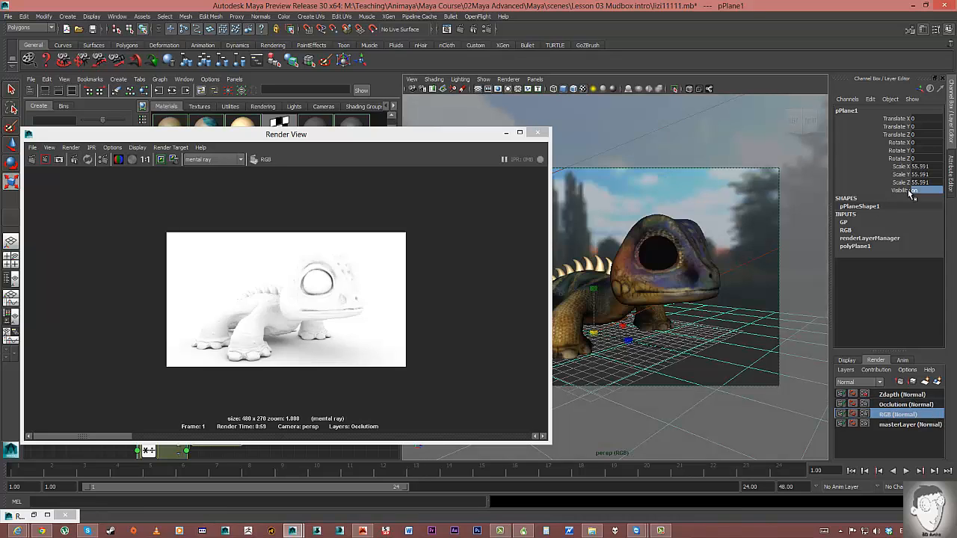
pyautogui.moveTo(412, 139); pyautogui.dragTo(954, 135)
# Select pPlane2 in the Outliner, then minimise the Render View and Outliner.
pyautogui.click(342, 267)
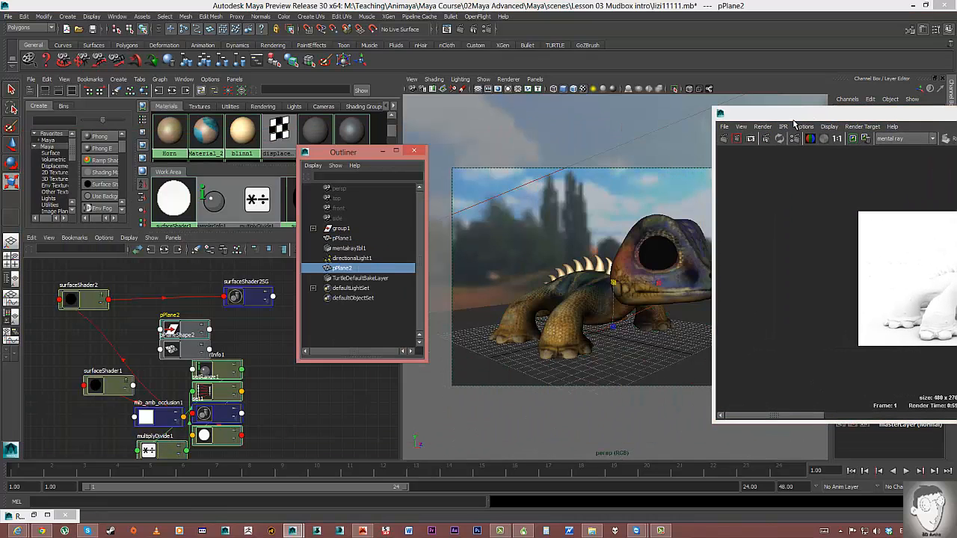
pyautogui.moveTo(830, 114); pyautogui.dragTo(956, 115)
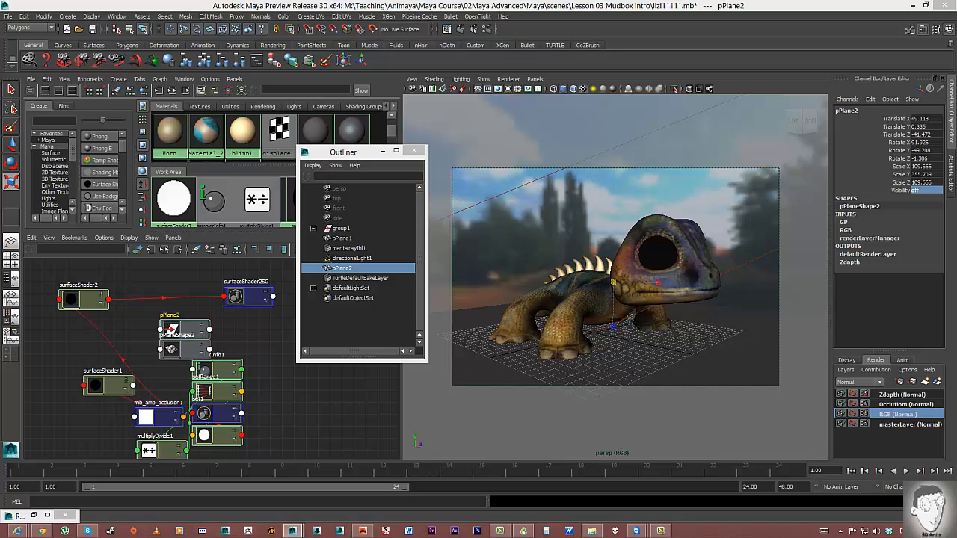
pyautogui.moveTo(956, 133); pyautogui.dragTo(508, 124)
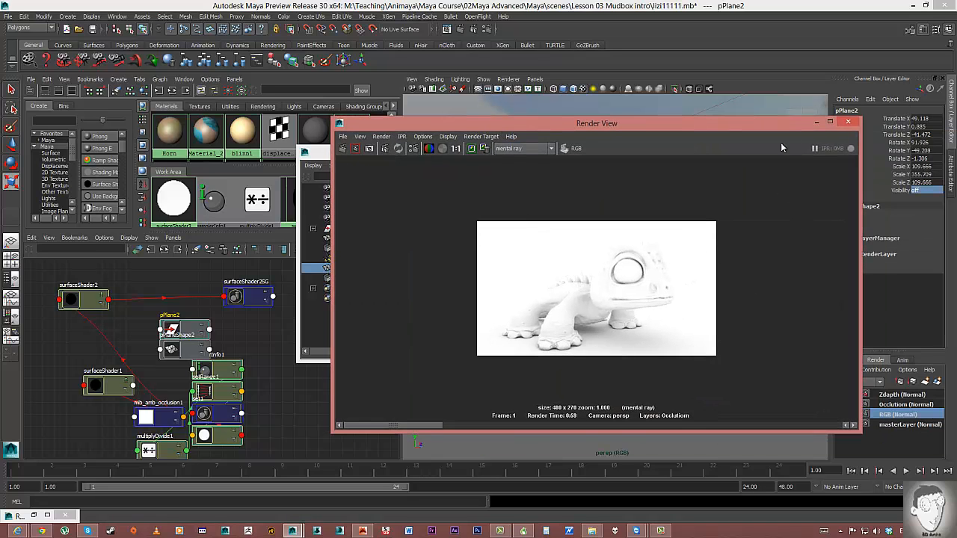
pyautogui.click(816, 122)
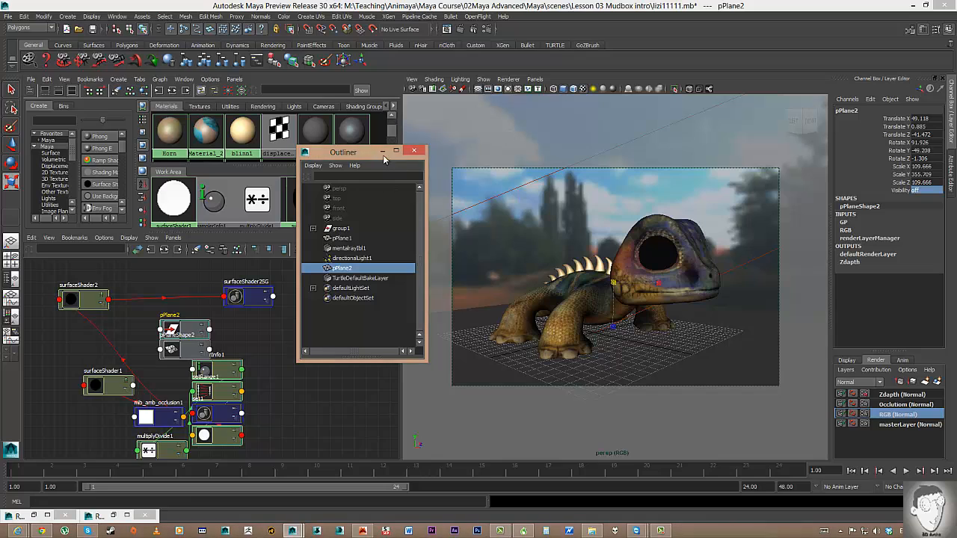
pyautogui.click(382, 151)
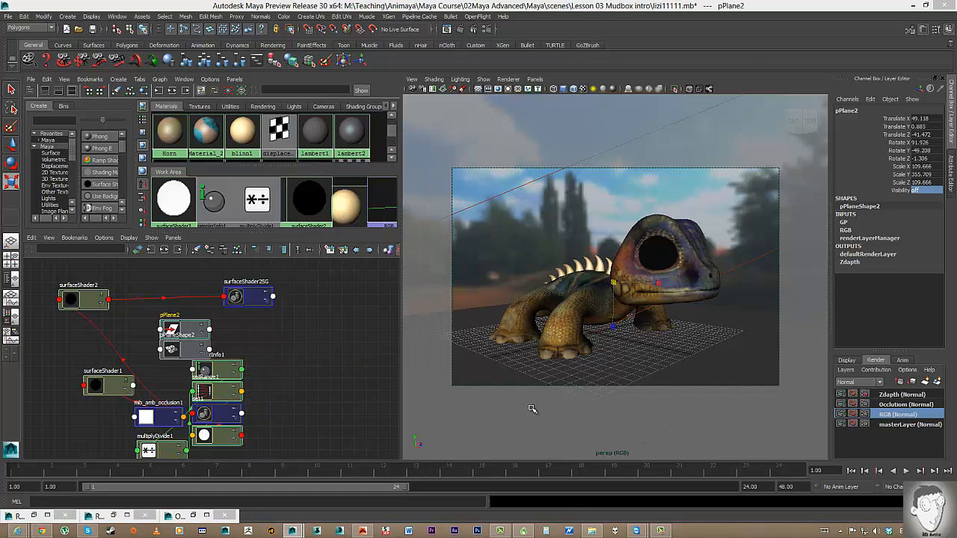
# Set the RGB layer's Image format to OpenEXR (exr) and show the Frame/Animation ext choices.
pyautogui.click(487, 29)
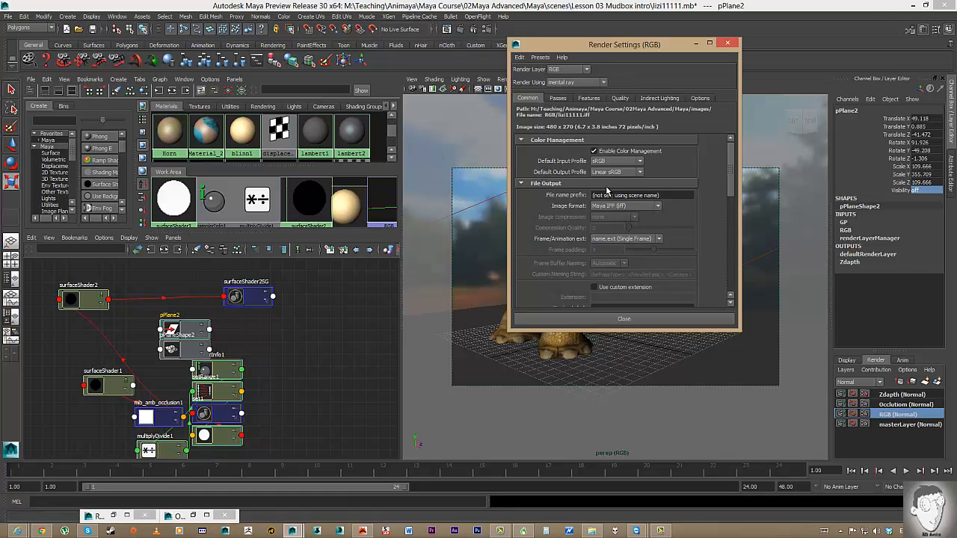
pyautogui.click(613, 206)
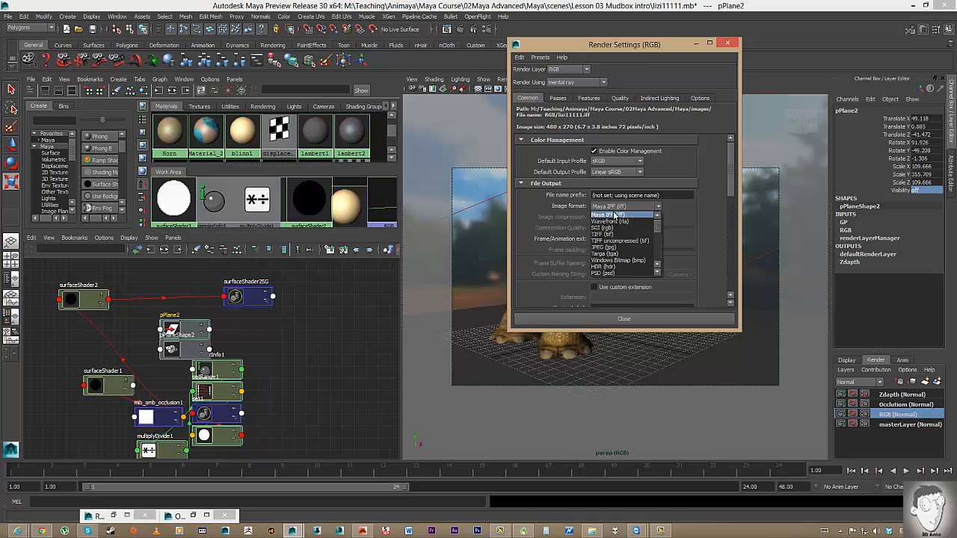
pyautogui.scroll(-2, 621, 250)
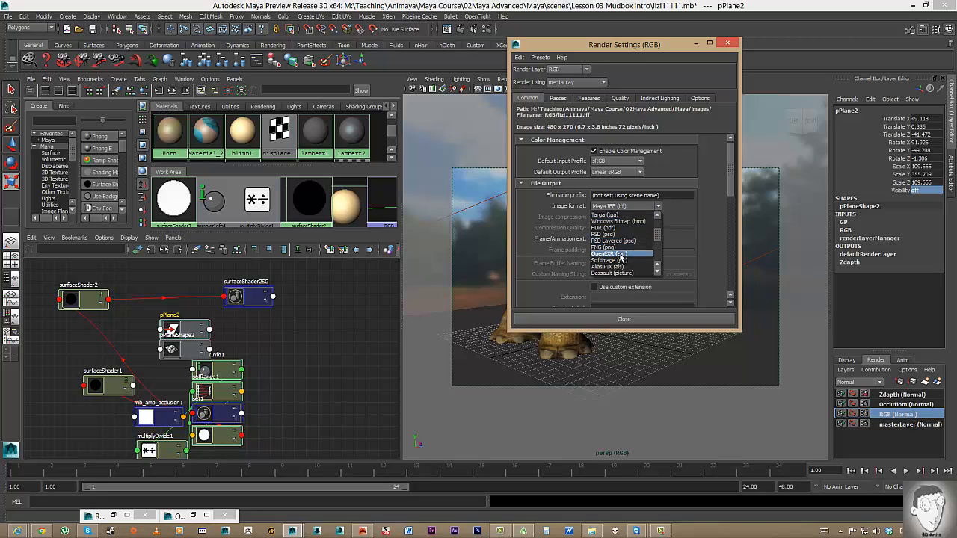
pyautogui.click(620, 255)
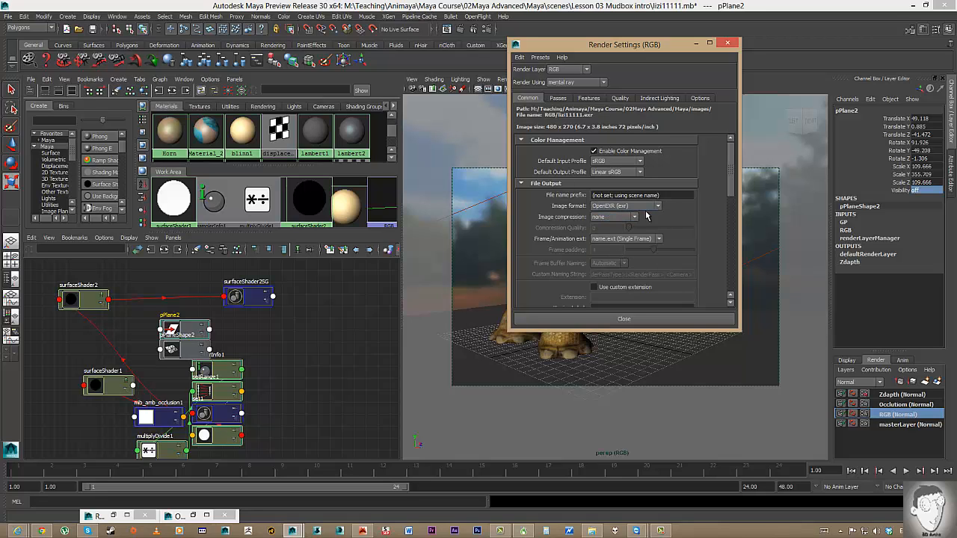
pyautogui.click(601, 240)
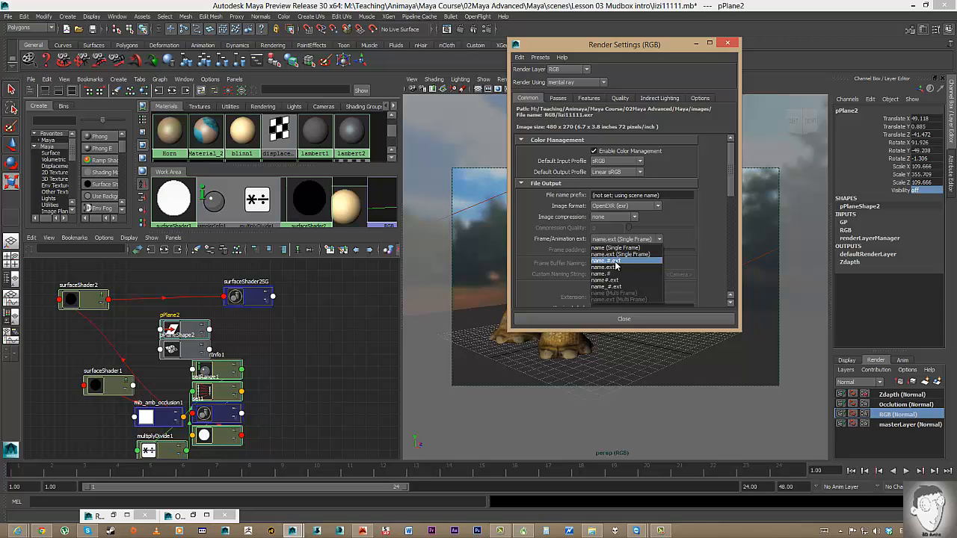
# Name output files as name.#.ext and set the End frame to 1.
pyautogui.click(616, 262)
pyautogui.scroll(-3, 608, 250)
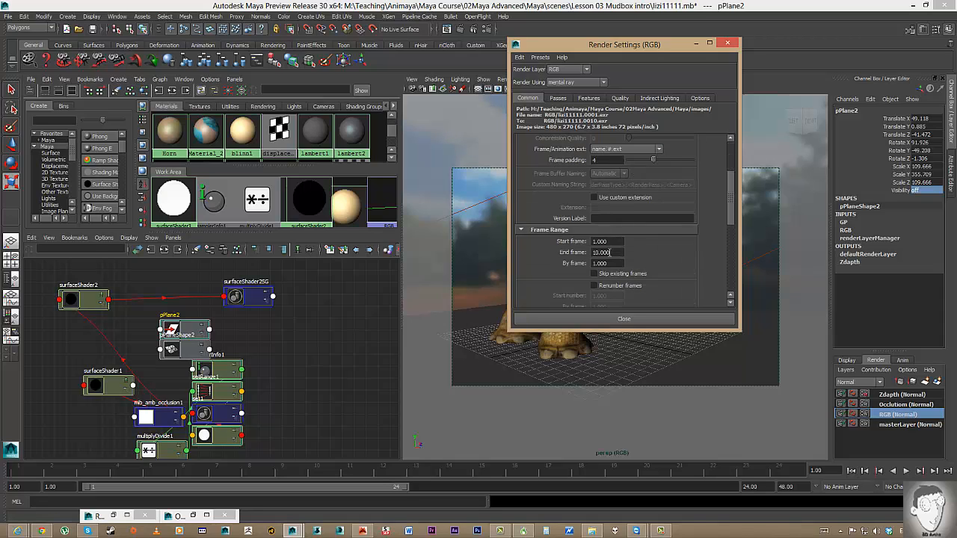
pyautogui.moveTo(616, 252); pyautogui.dragTo(578, 246)
pyautogui.scroll(-5, 579, 252)
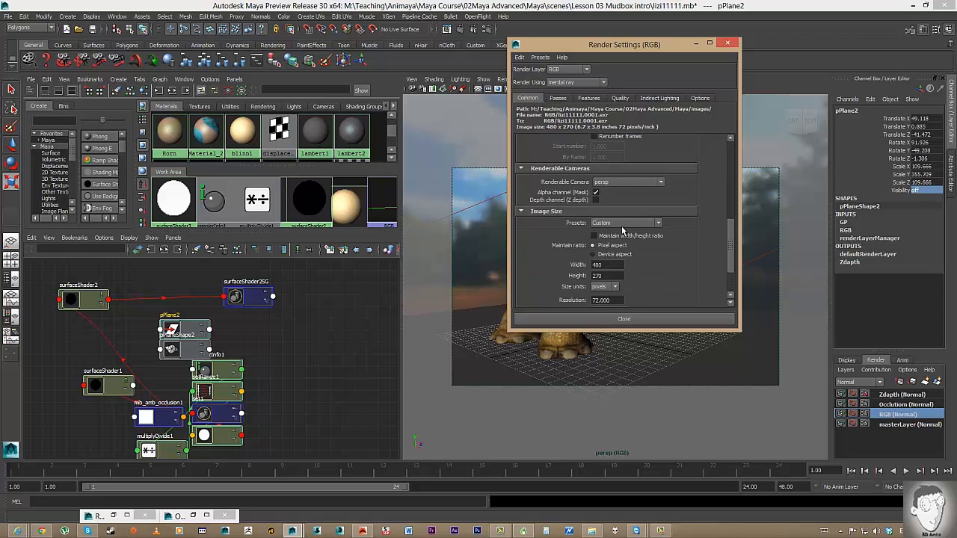
# Review the renderable camera and the image width and height settings.
pyautogui.click(614, 185)
pyautogui.click(614, 184)
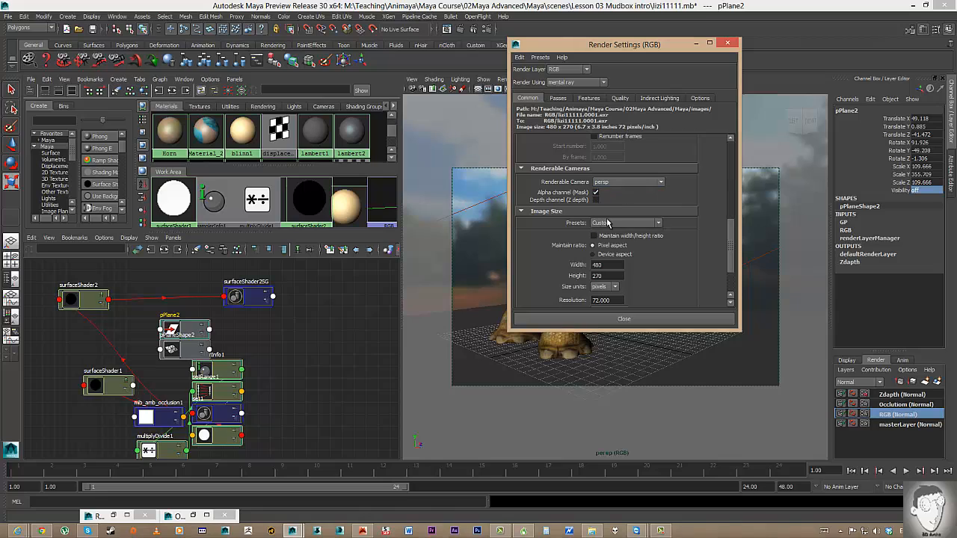
pyautogui.doubleClick(611, 264)
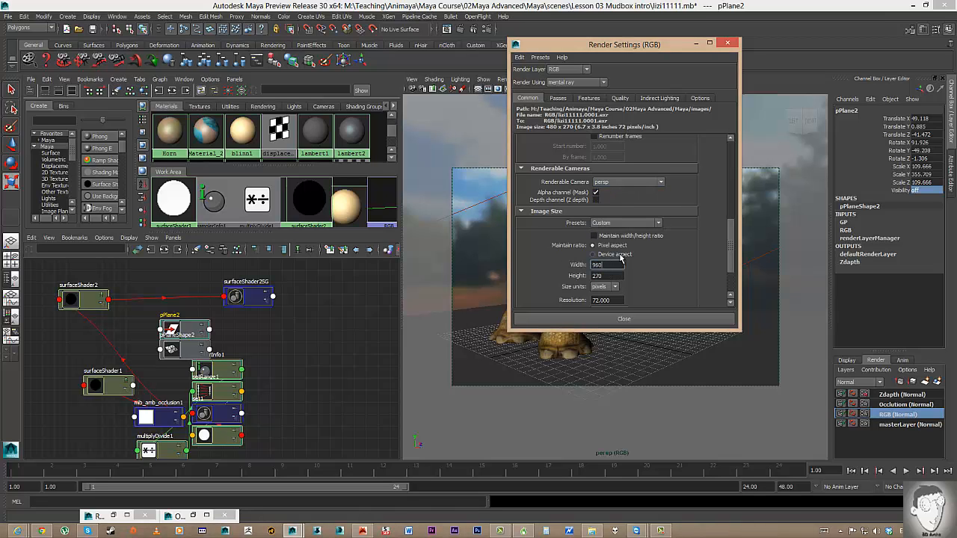
pyautogui.doubleClick(610, 275)
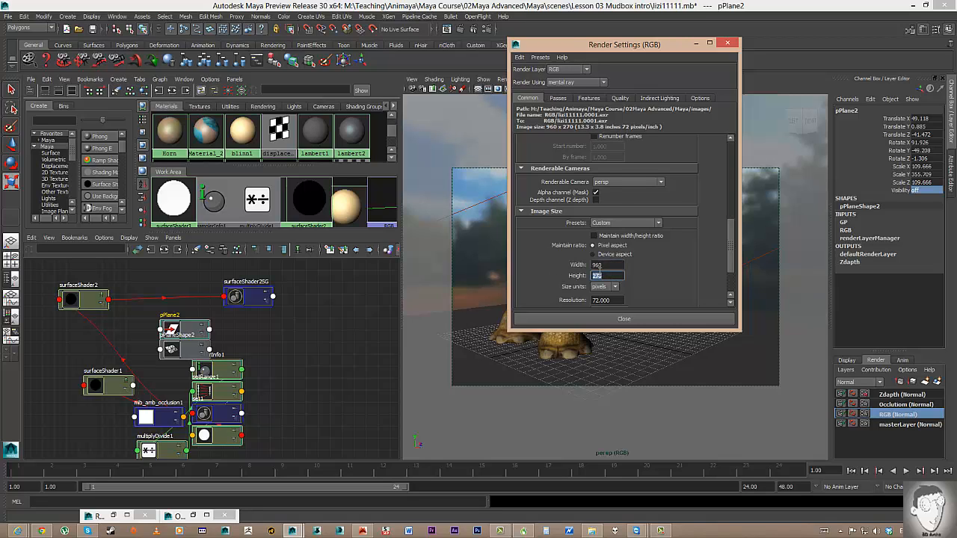
pyautogui.click(625, 223)
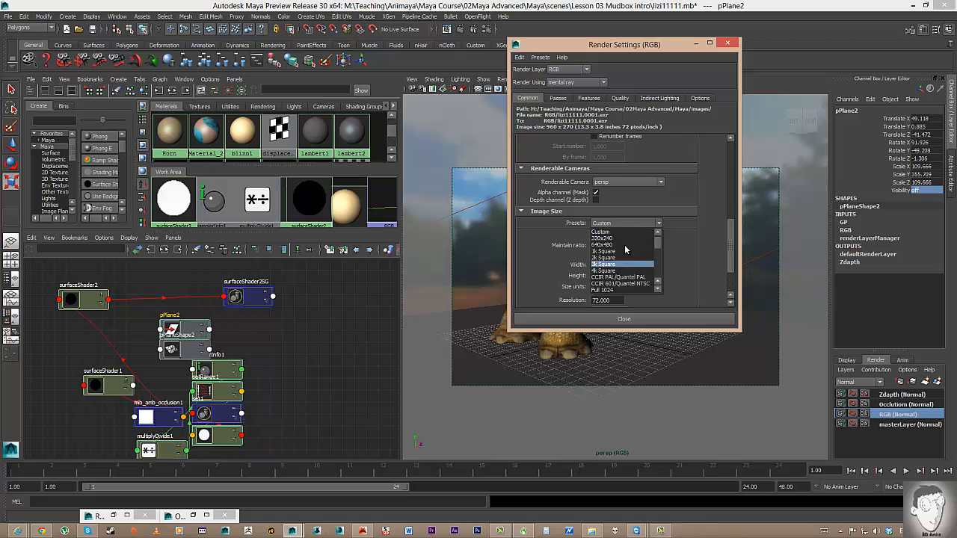
pyautogui.click(660, 212)
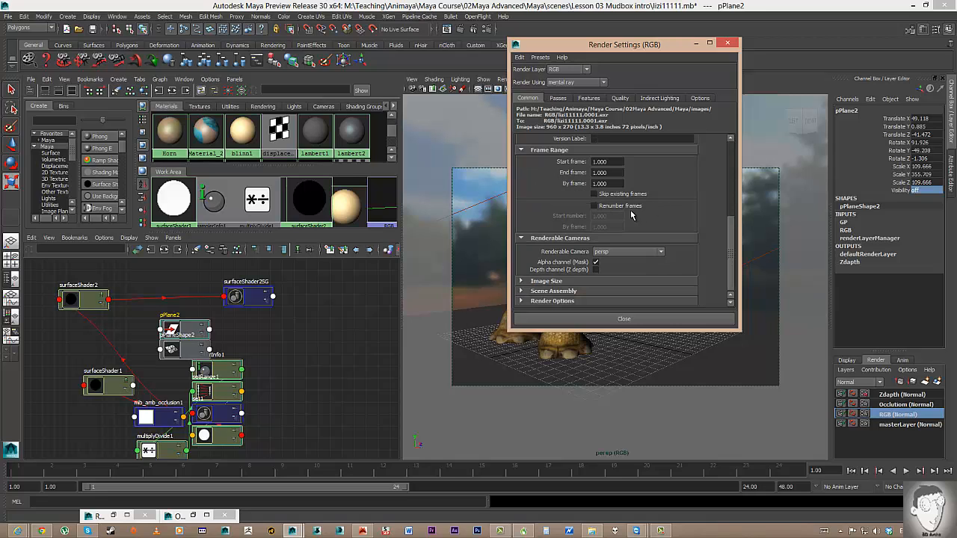
pyautogui.click(553, 239)
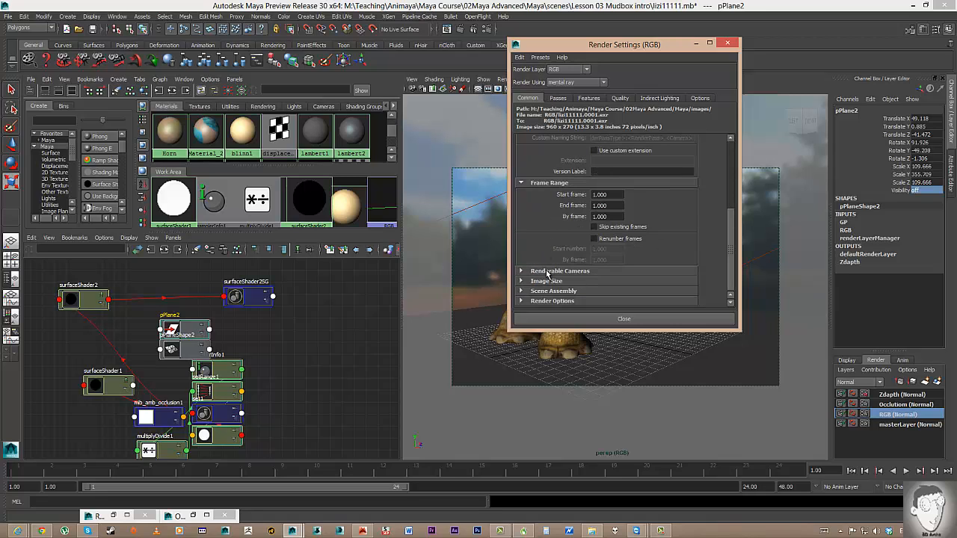
pyautogui.click(547, 273)
pyautogui.click(615, 287)
pyautogui.click(677, 236)
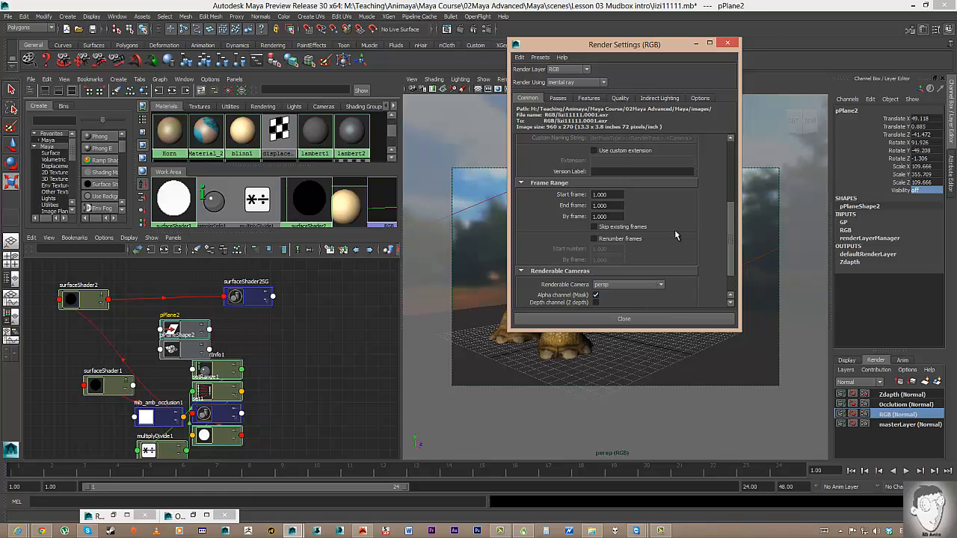
pyautogui.scroll(-3, 673, 247)
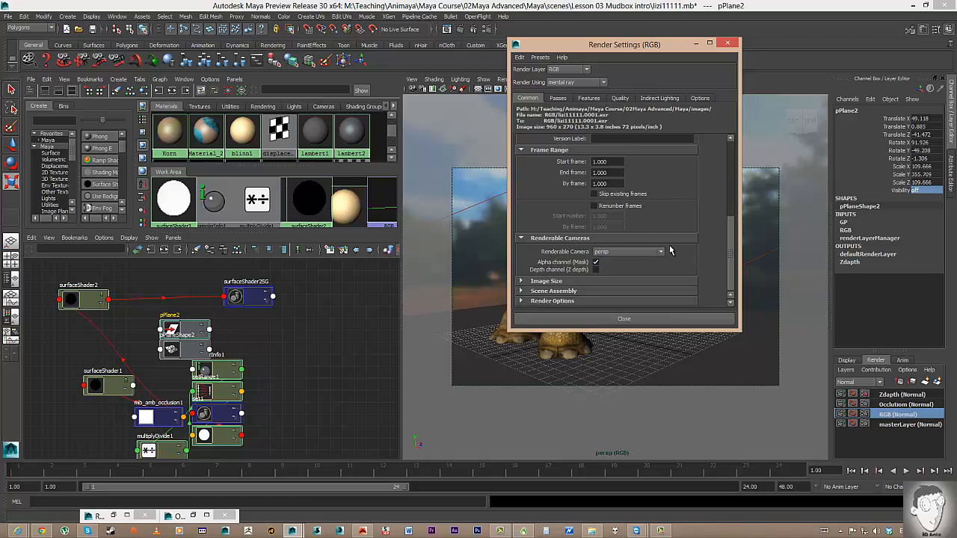
# Choose the HD 540 image size preset for 960 x 540 output.
pyautogui.click(580, 280)
pyautogui.scroll(-4, 602, 282)
pyautogui.click(618, 173)
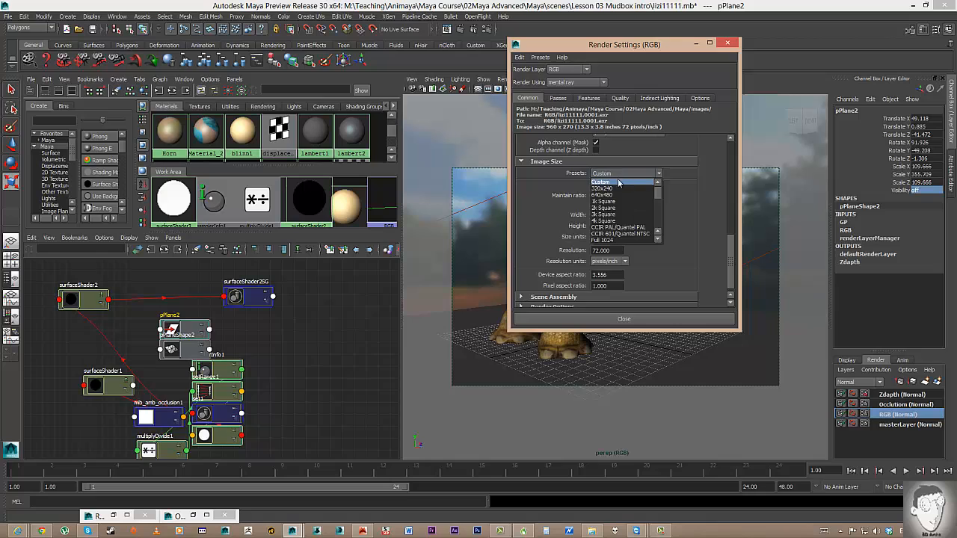
pyautogui.scroll(-3, 622, 214)
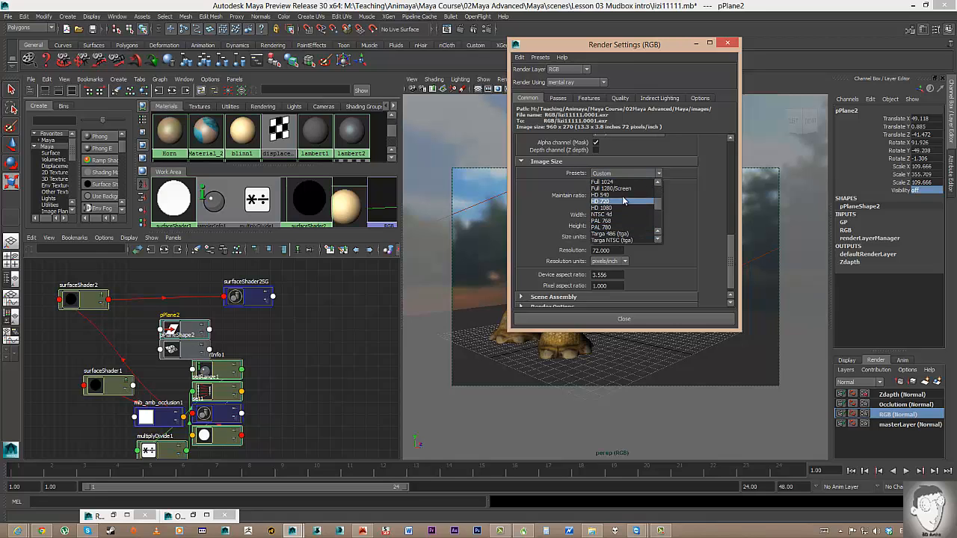
pyautogui.click(621, 195)
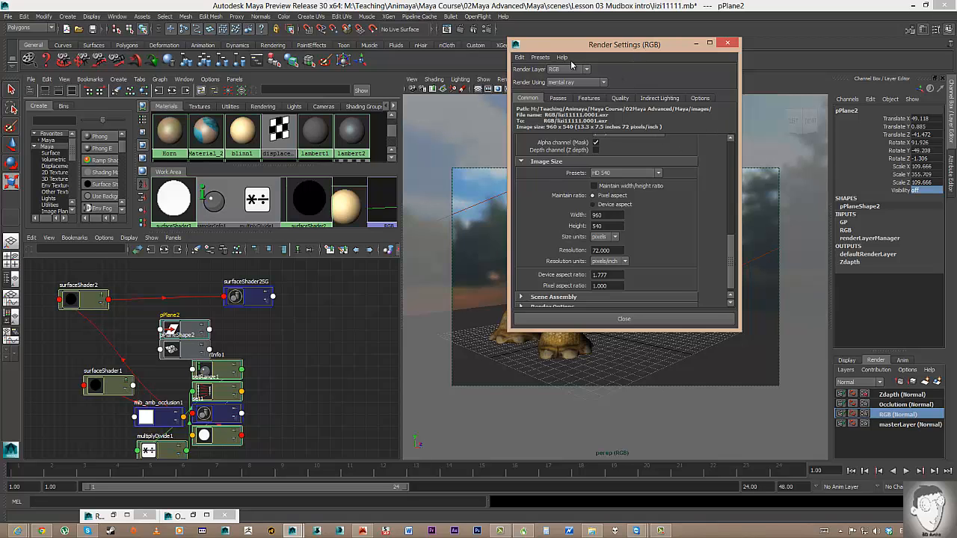
pyautogui.moveTo(572, 45); pyautogui.dragTo(269, 136)
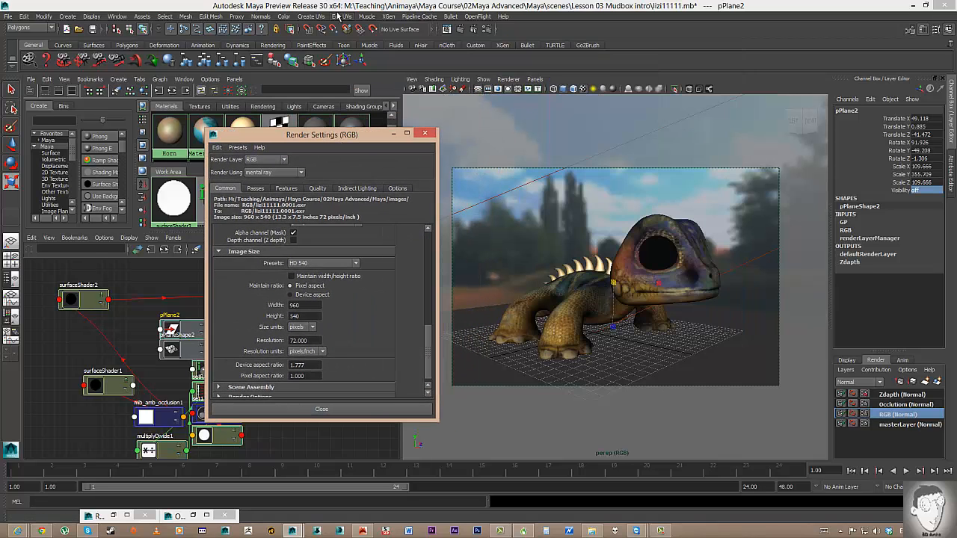
# Set the File name prefix to <Scene>/<RenderLayer>/<RenderLayer> using the keyword menu.
pyautogui.click(36, 28)
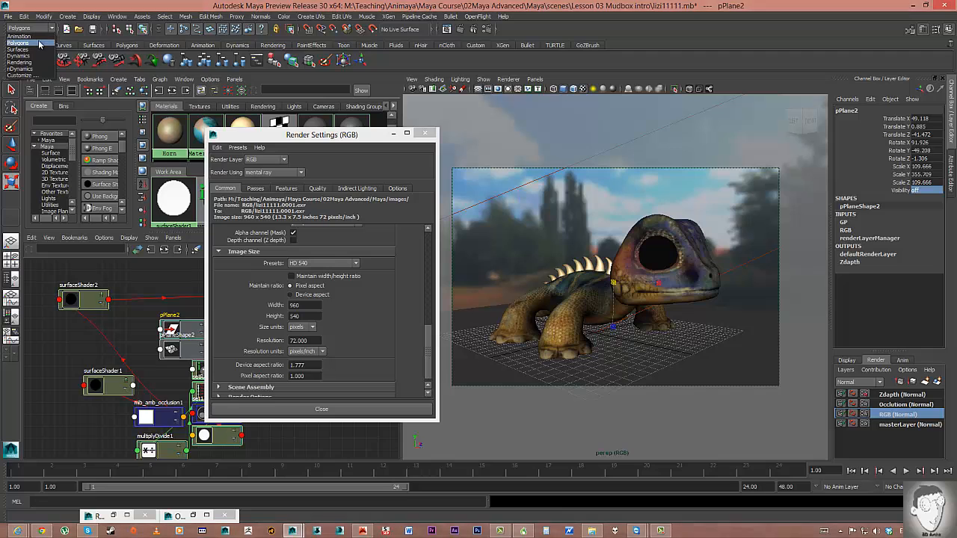
pyautogui.moveTo(428, 336); pyautogui.dragTo(423, 231)
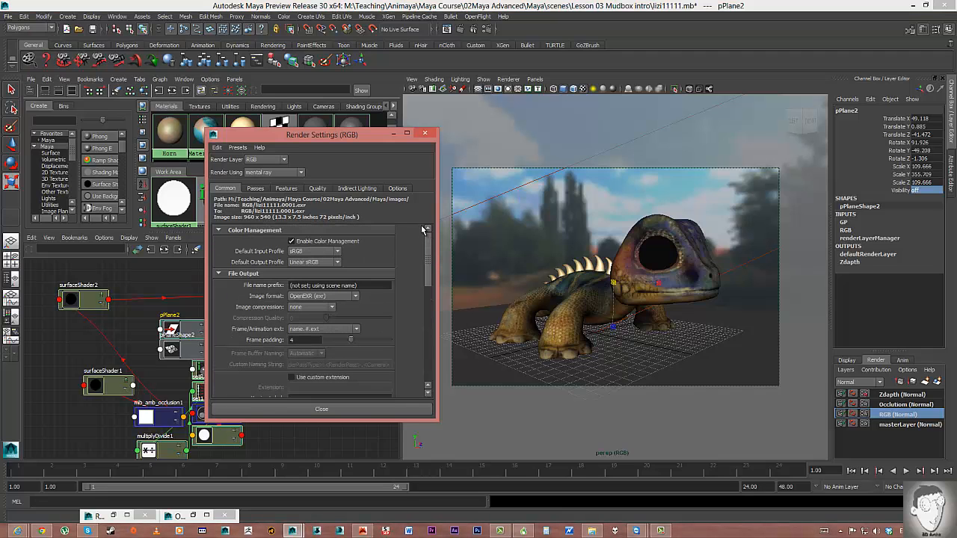
pyautogui.rightClick(346, 285)
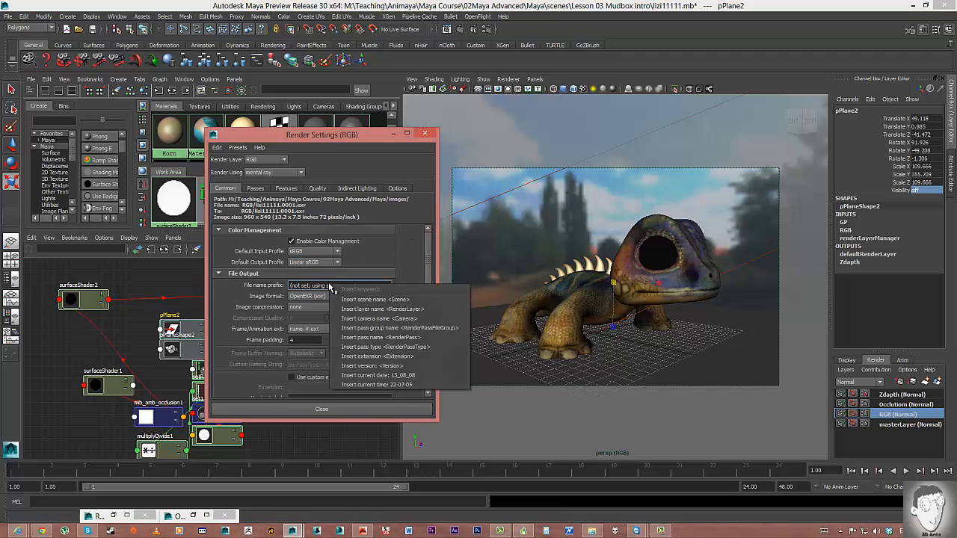
pyautogui.click(357, 303)
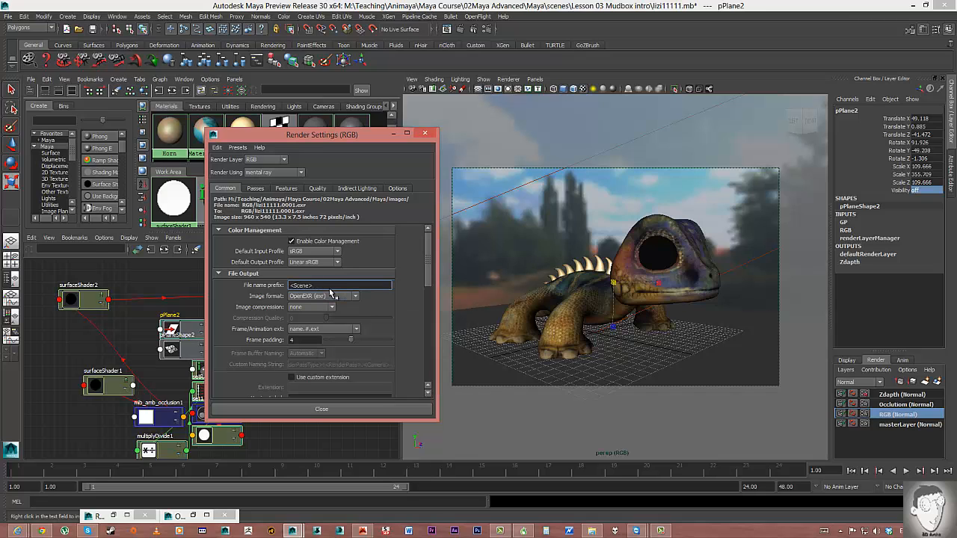
pyautogui.write('/')
pyautogui.rightClick(333, 287)
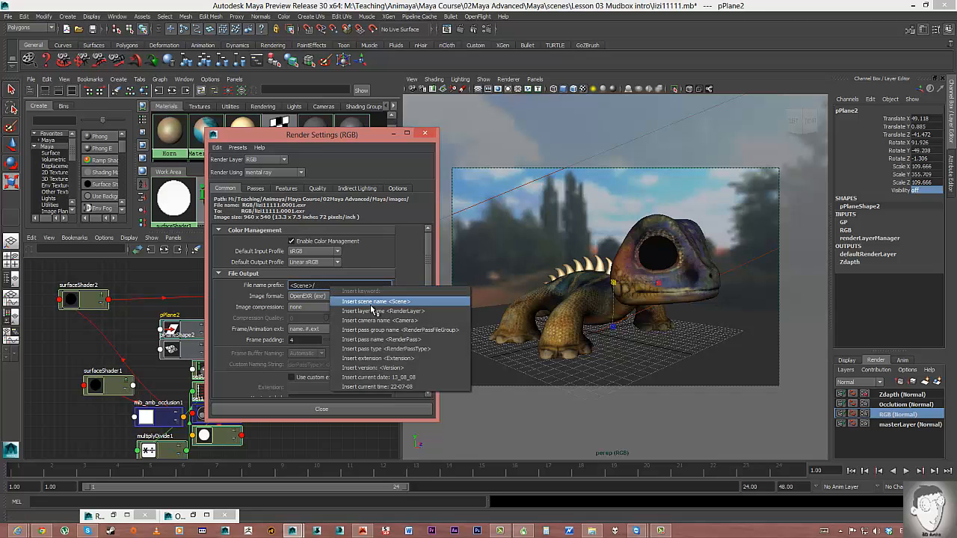
pyautogui.click(374, 312)
pyautogui.write('/')
pyautogui.rightClick(366, 285)
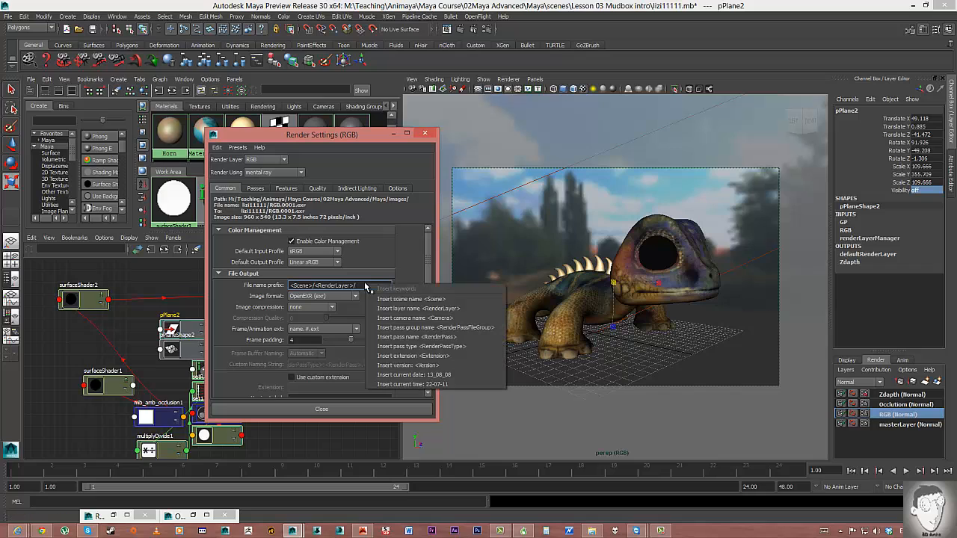
pyautogui.click(390, 309)
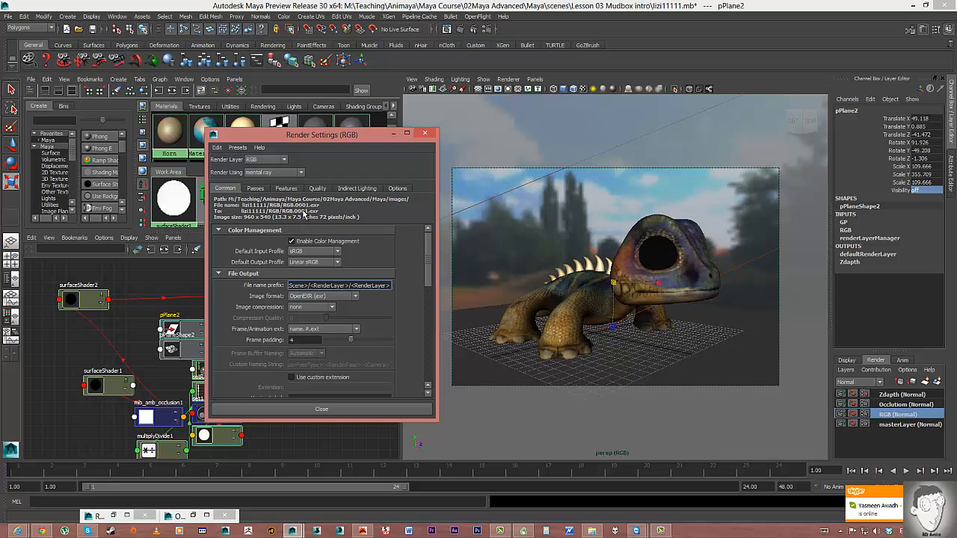
# Switch Maya to the Rendering menu set.
pyautogui.moveTo(278, 140); pyautogui.dragTo(501, 94)
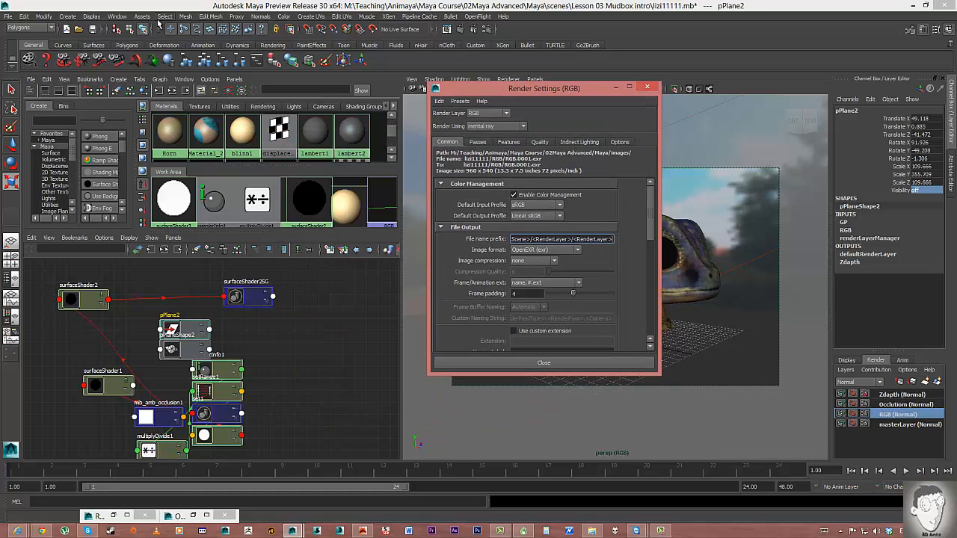
pyautogui.click(9, 17)
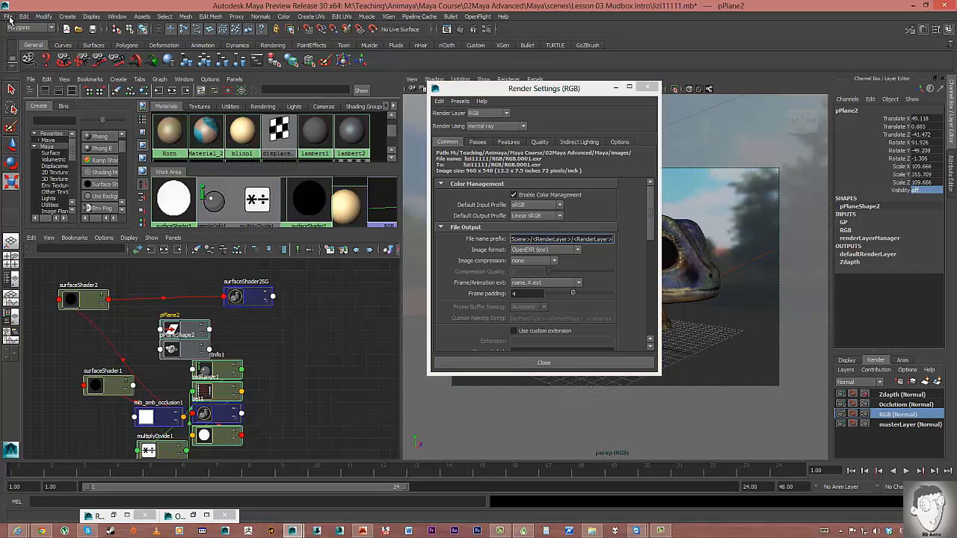
pyautogui.click(30, 28)
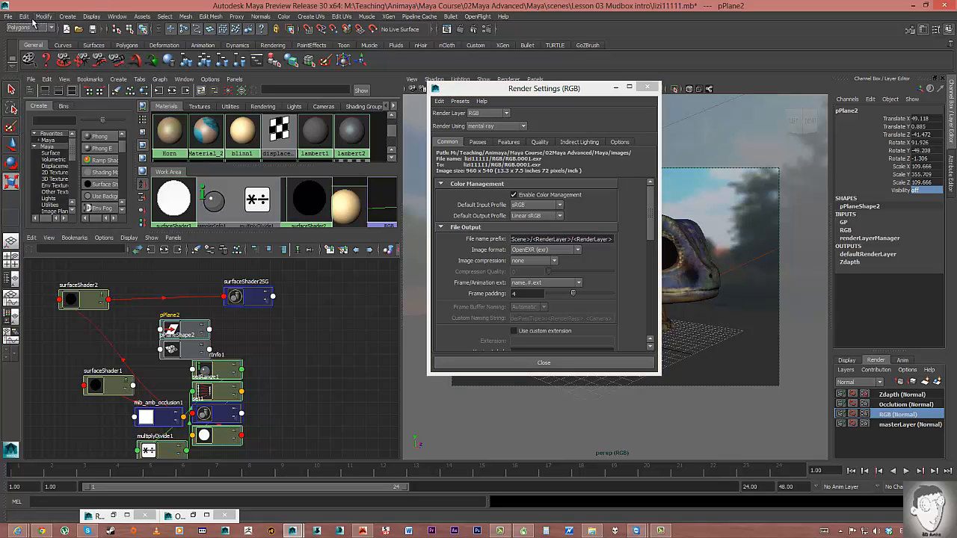
pyautogui.click(29, 27)
pyautogui.click(25, 62)
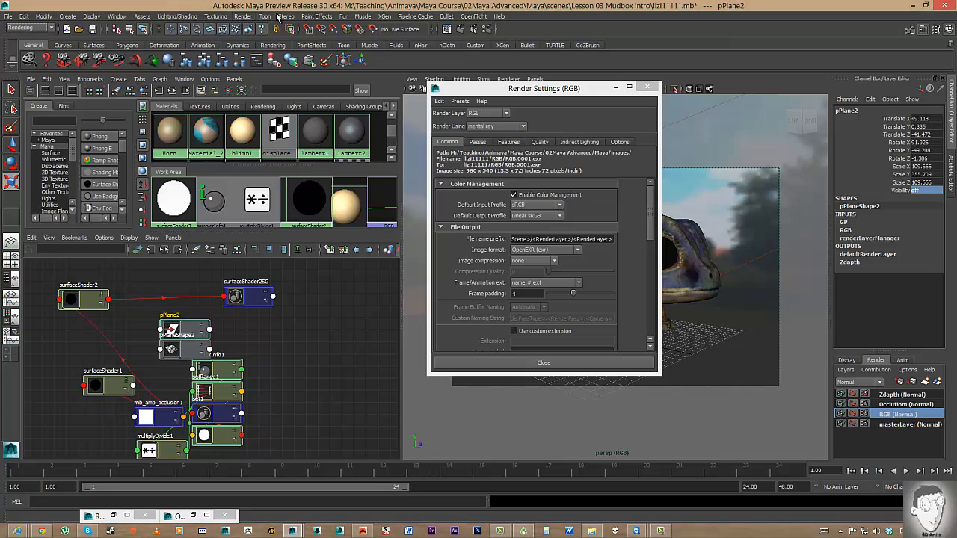
# Start a Batch Render of the scene from the Render menu.
pyautogui.click(243, 16)
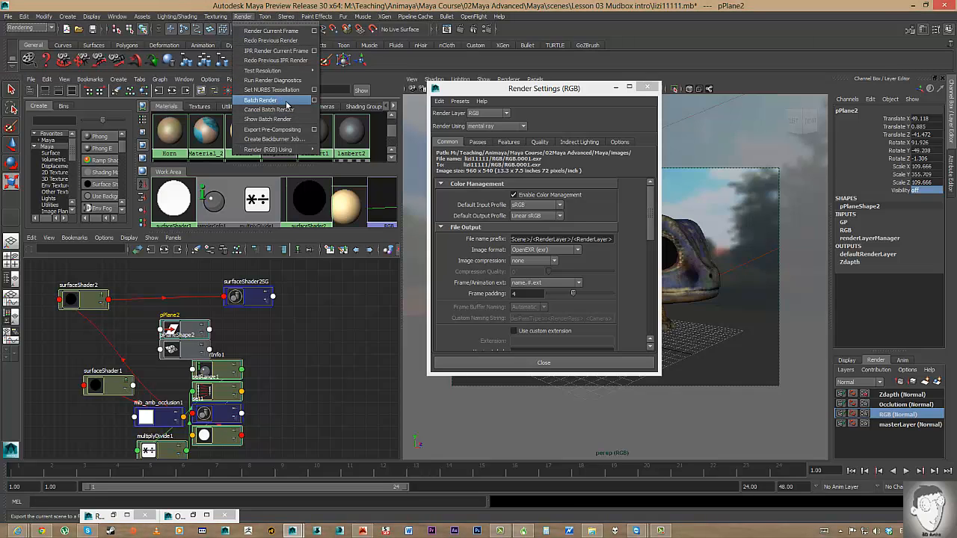
pyautogui.click(284, 100)
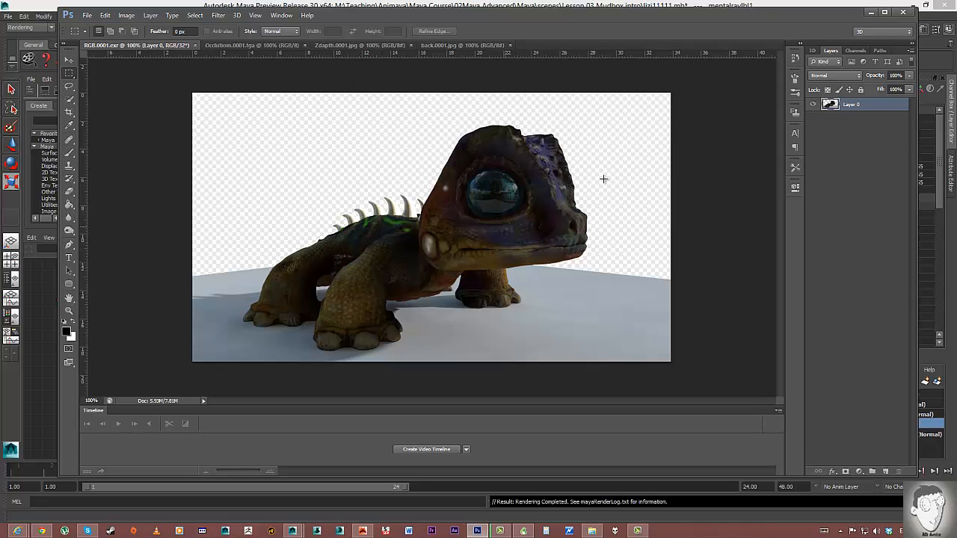
# Maximize Photoshop and view the Occlusion and Zdapth renders, ending on back.0001.jpg.
pyautogui.moveTo(790, 14); pyautogui.dragTo(602, 20)
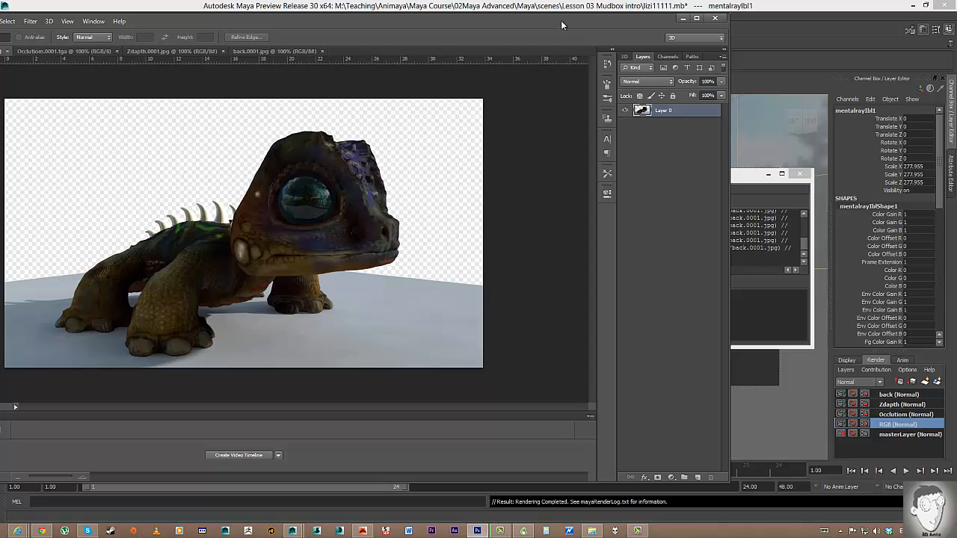
pyautogui.moveTo(561, 22); pyautogui.dragTo(764, 24)
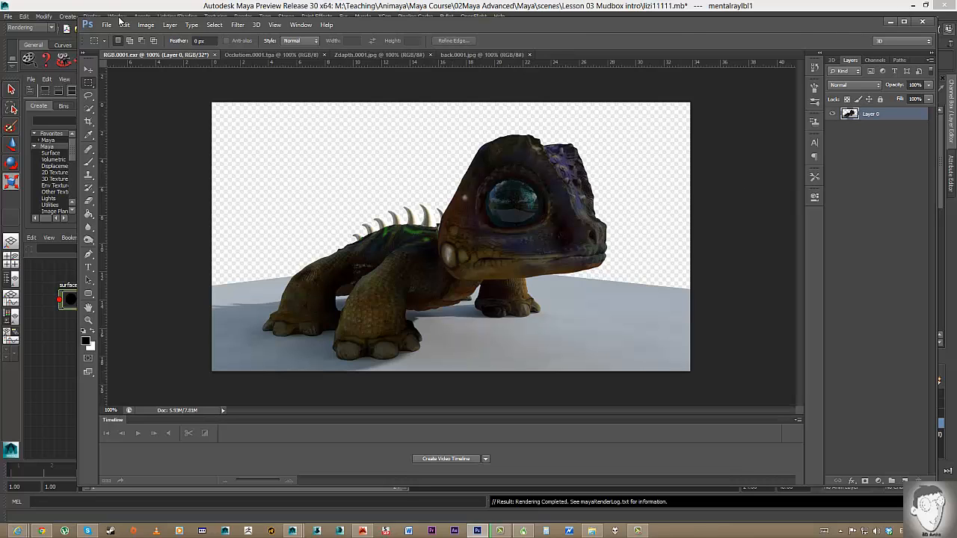
pyautogui.doubleClick(370, 26)
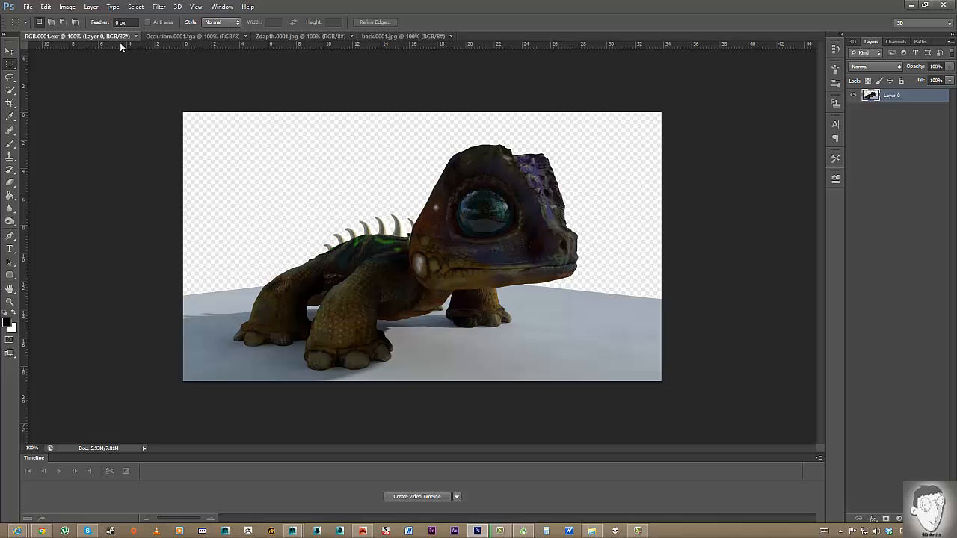
pyautogui.click(170, 37)
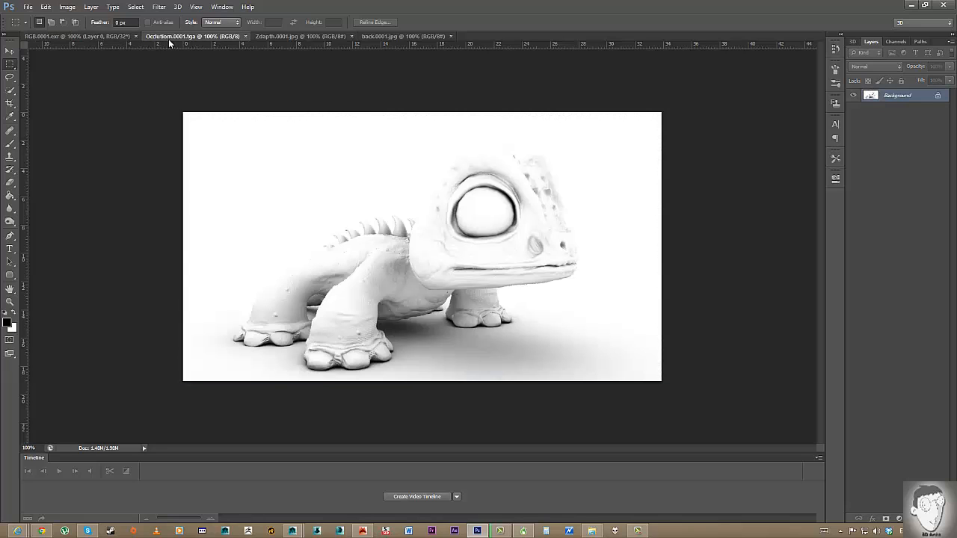
pyautogui.click(288, 37)
pyautogui.click(376, 40)
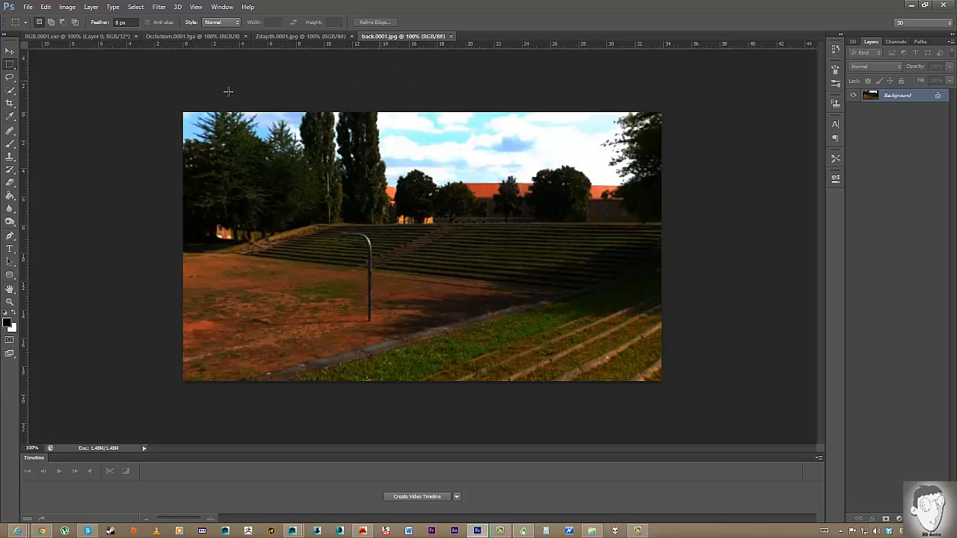
# Paste the whole back.0001.jpg photo into RGB.0001.exr and move it below Layer 0.
pyautogui.click(66, 6)
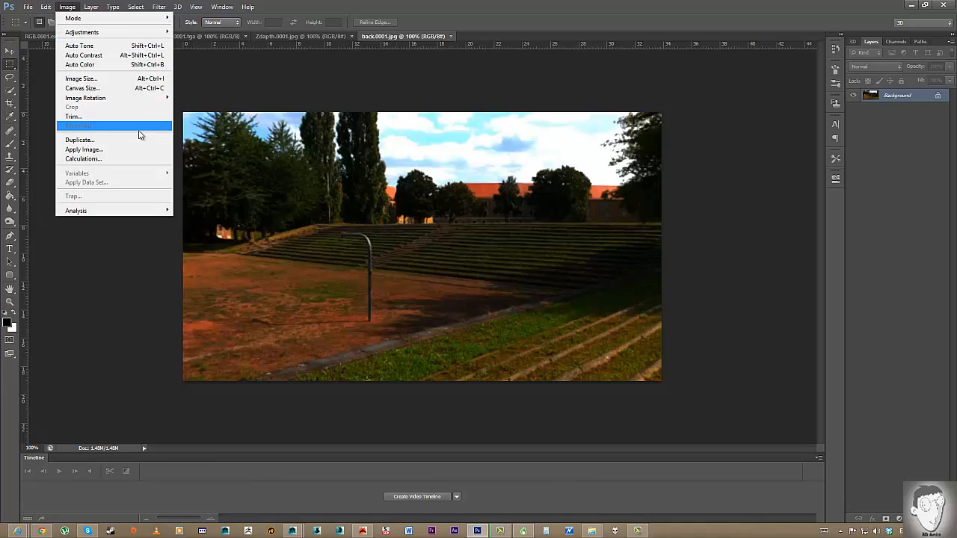
pyautogui.click(391, 30)
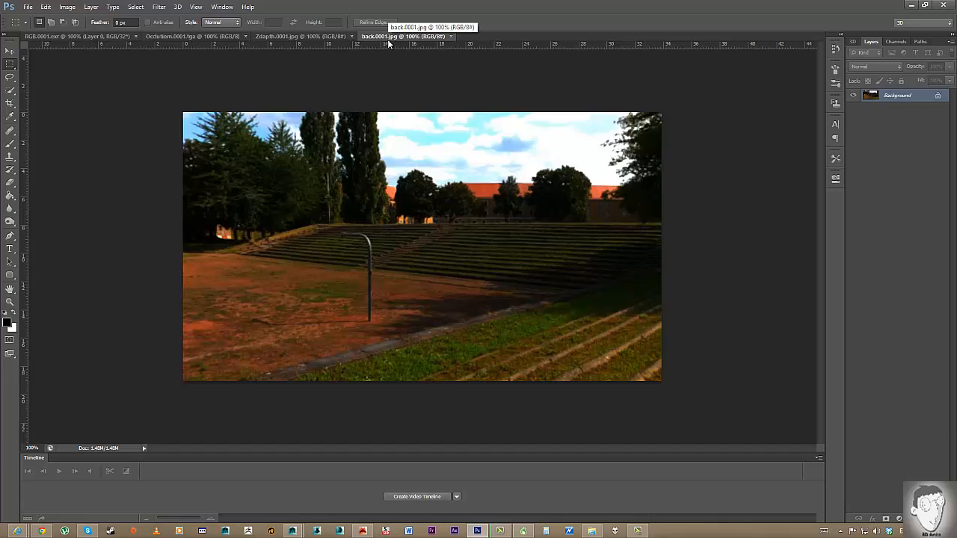
pyautogui.hotkey('ctrl', 'a')
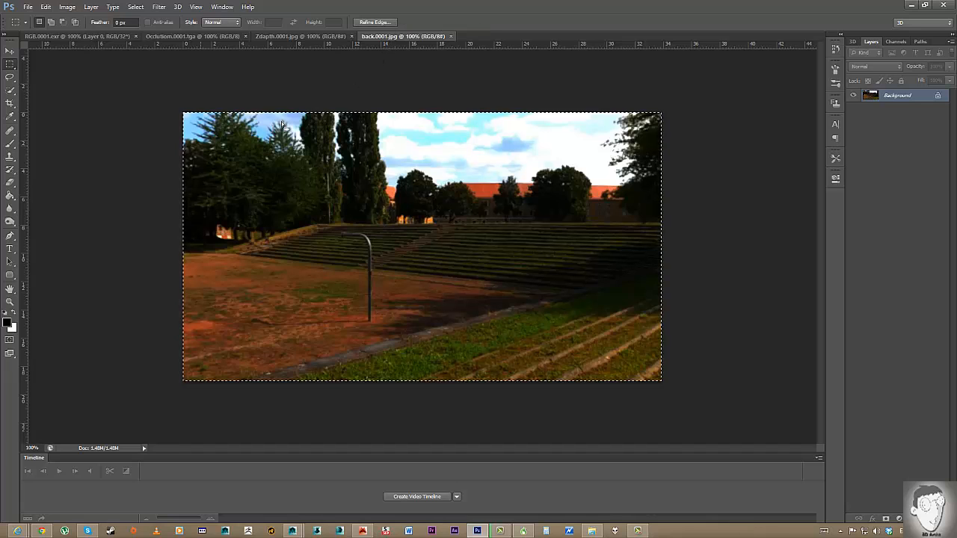
pyautogui.click(86, 37)
pyautogui.hotkey('ctrl', 'v')
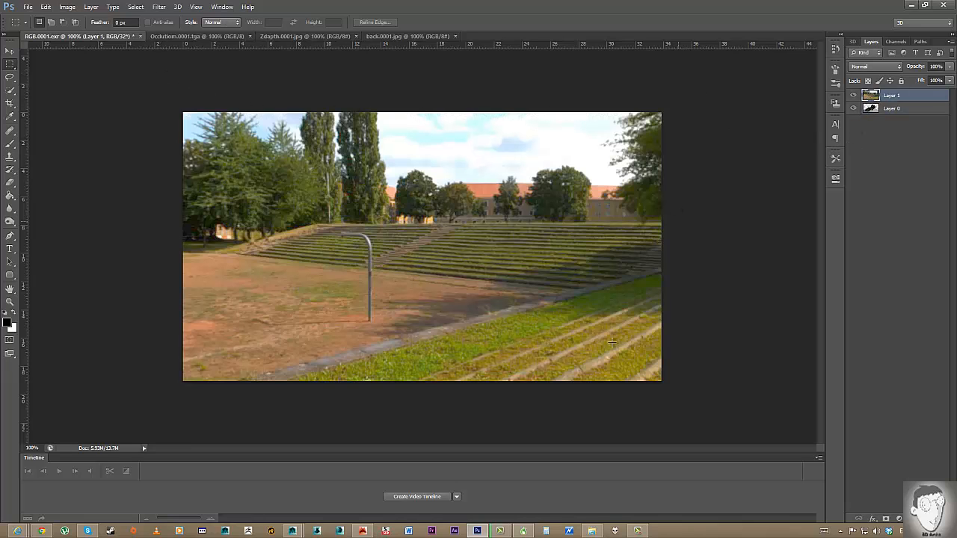
pyautogui.moveTo(888, 109); pyautogui.dragTo(872, 124)
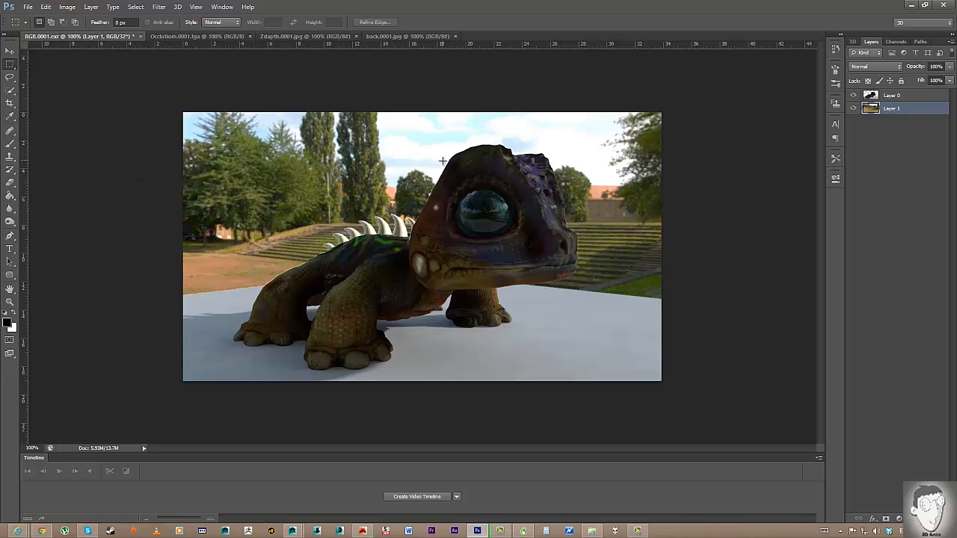
# Raise Layer 0's Exposure to about +1.6 to brighten the lizard.
pyautogui.click(894, 97)
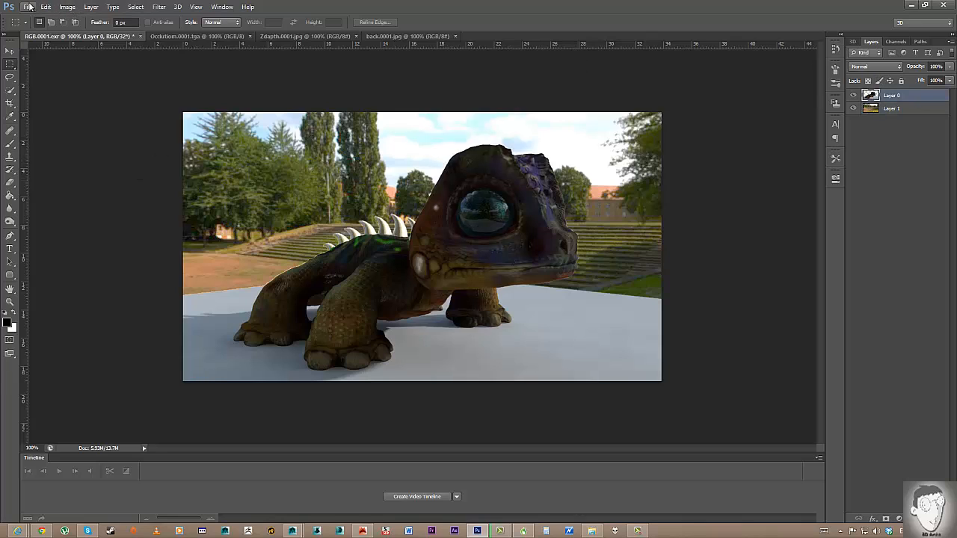
pyautogui.click(68, 6)
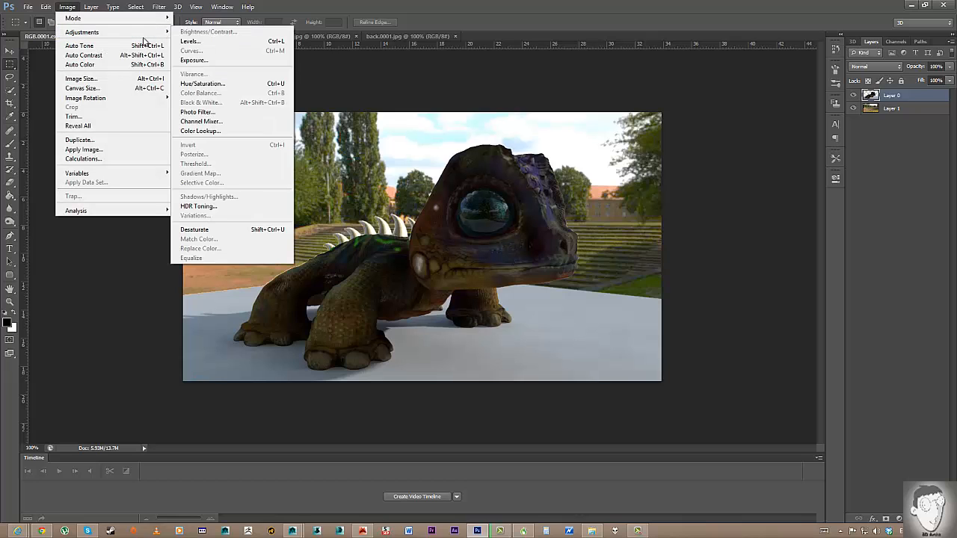
pyautogui.moveTo(138, 33)
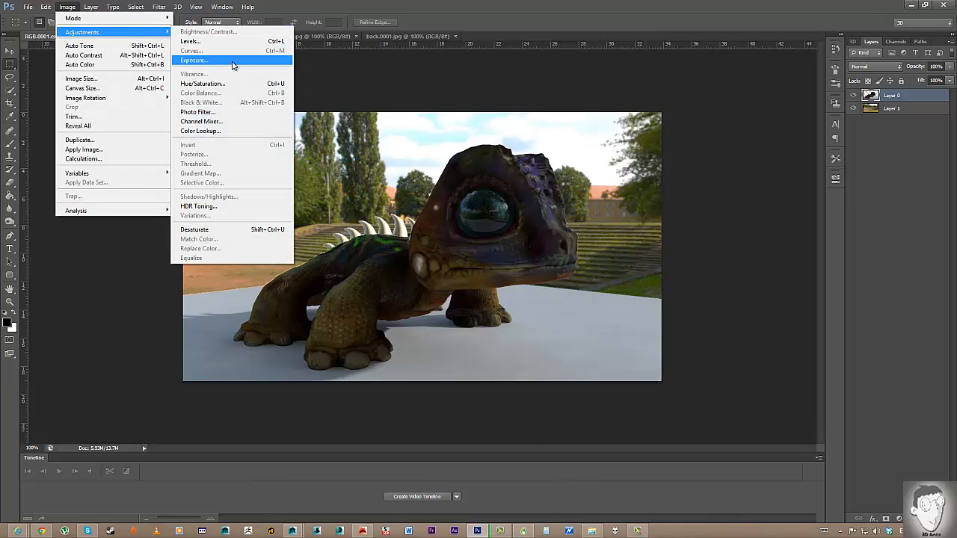
pyautogui.click(233, 62)
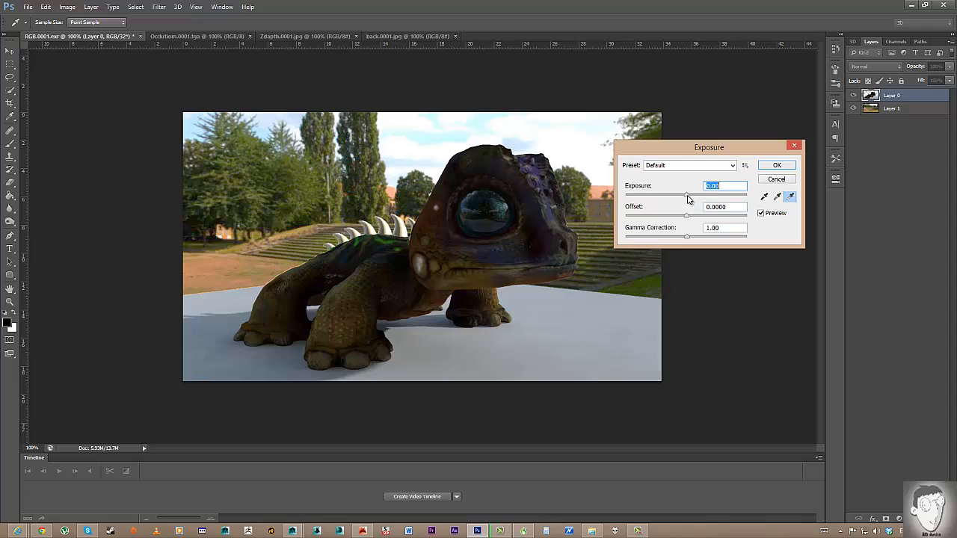
pyautogui.moveTo(687, 195); pyautogui.dragTo(706, 196)
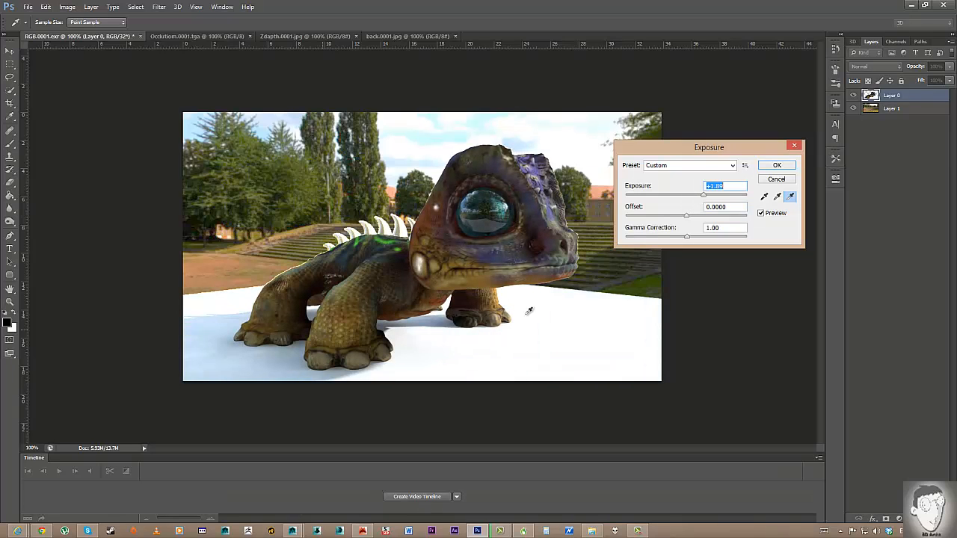
pyautogui.click(771, 167)
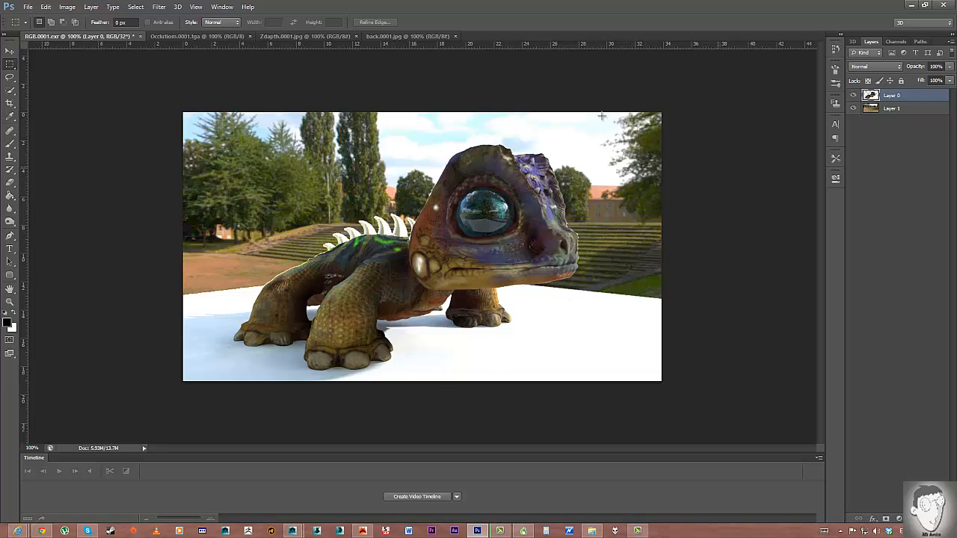
# Copy the whole Occlusion.0001.tga render and paste it into RGB.0001.exr as a new layer.
pyautogui.click(172, 36)
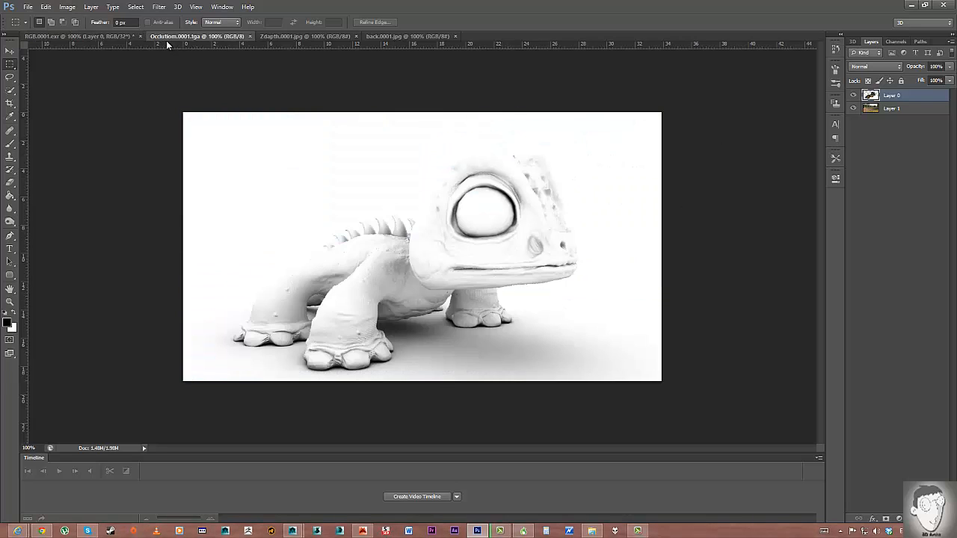
pyautogui.hotkey('ctrl', 'a')
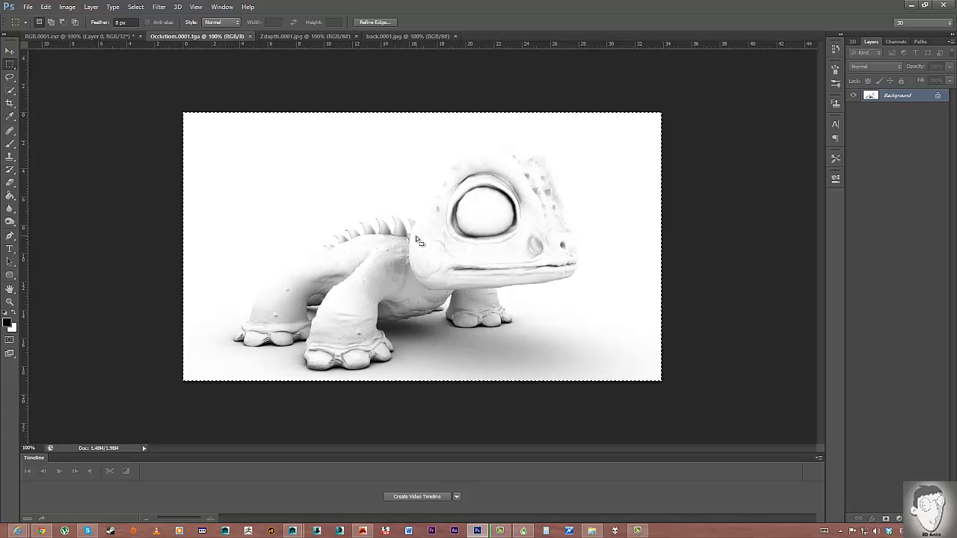
pyautogui.click(102, 35)
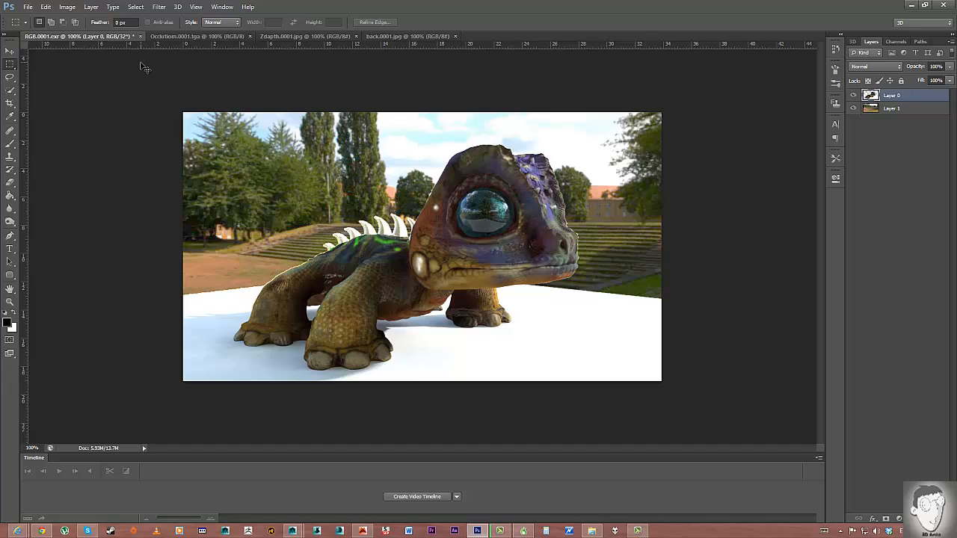
pyautogui.hotkey('ctrl', 'v')
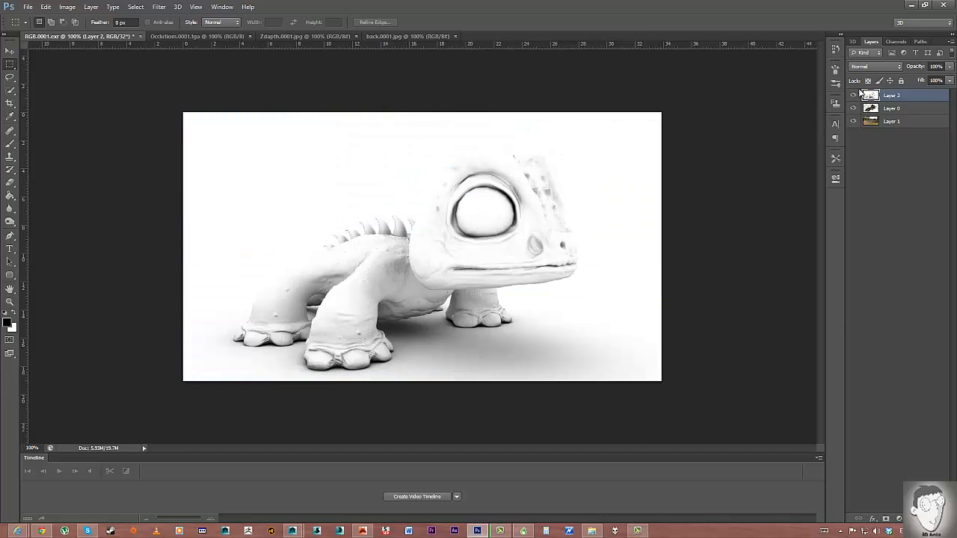
# Set the occlusion layer to Multiply blend mode at 92% opacity.
pyautogui.click(862, 68)
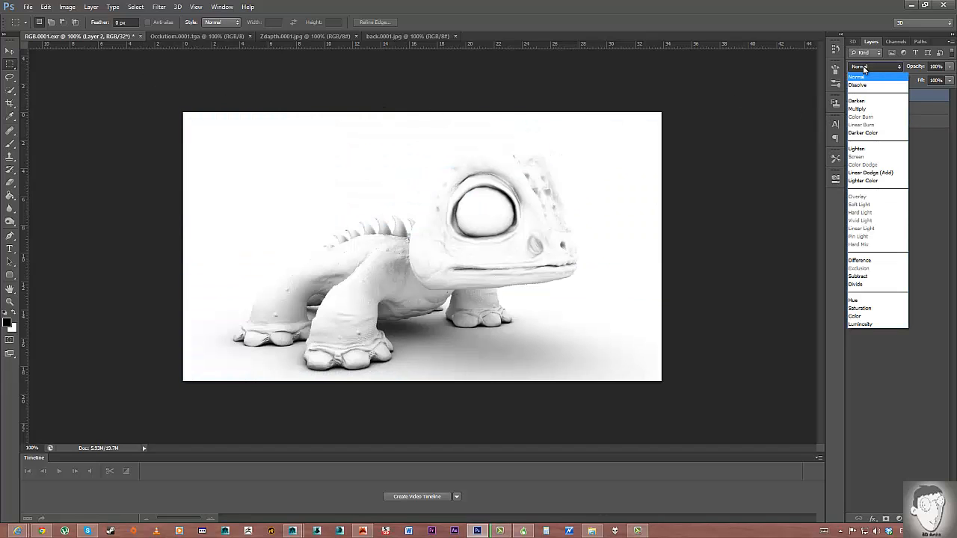
pyautogui.click(864, 113)
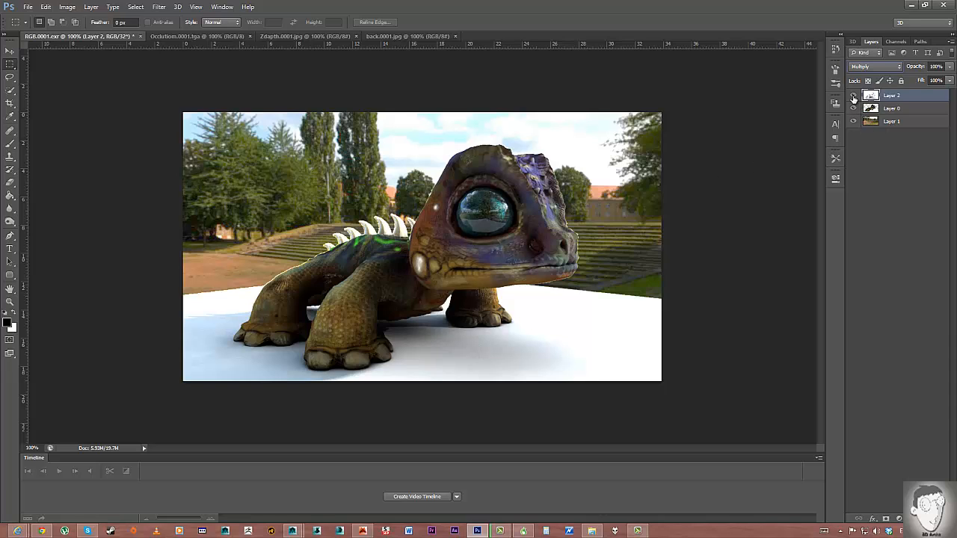
pyautogui.click(854, 95)
pyautogui.click(853, 96)
pyautogui.click(854, 96)
pyautogui.click(853, 96)
pyautogui.click(8, 50)
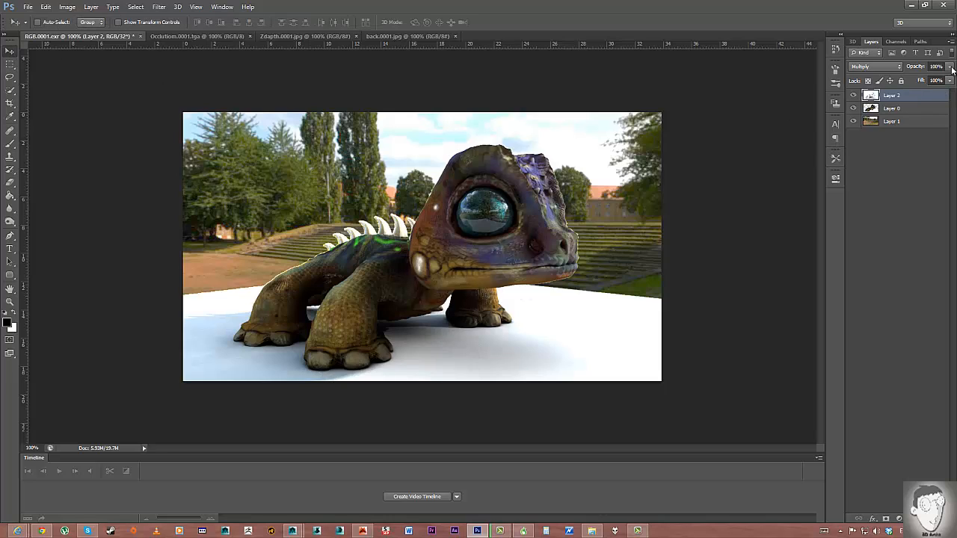
pyautogui.moveTo(953, 70)
pyautogui.mouseDown()
pyautogui.moveTo(952, 82)
pyautogui.moveTo(935, 81)
pyautogui.moveTo(947, 81)
pyautogui.mouseUp()
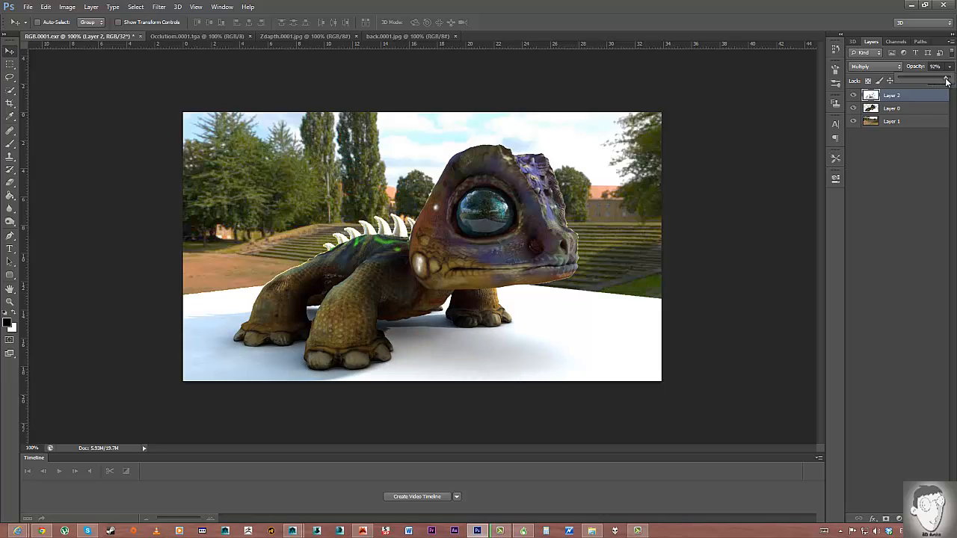
pyautogui.click(909, 99)
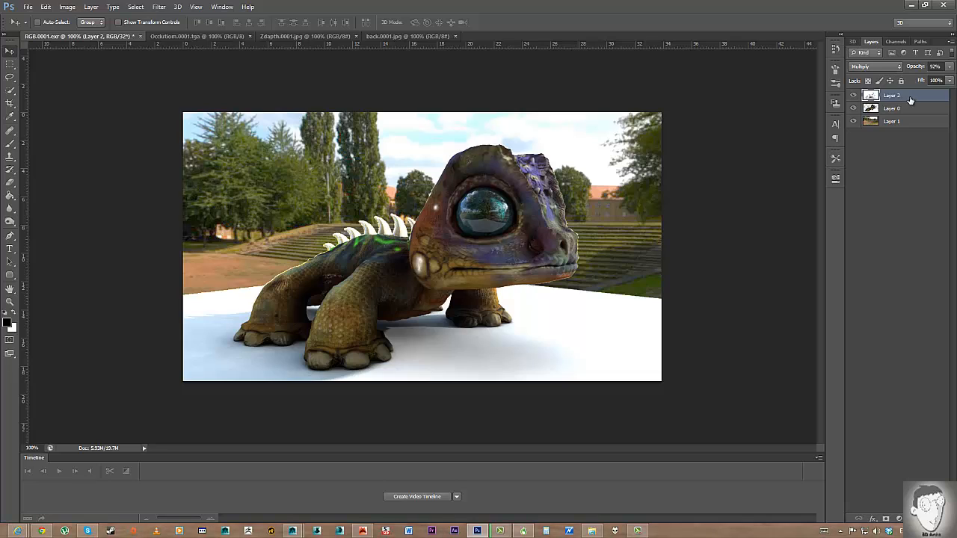
# Try a Hue/Saturation Colorize with Lightness -38 on the occlusion layer, then revert it.
pyautogui.click(67, 7)
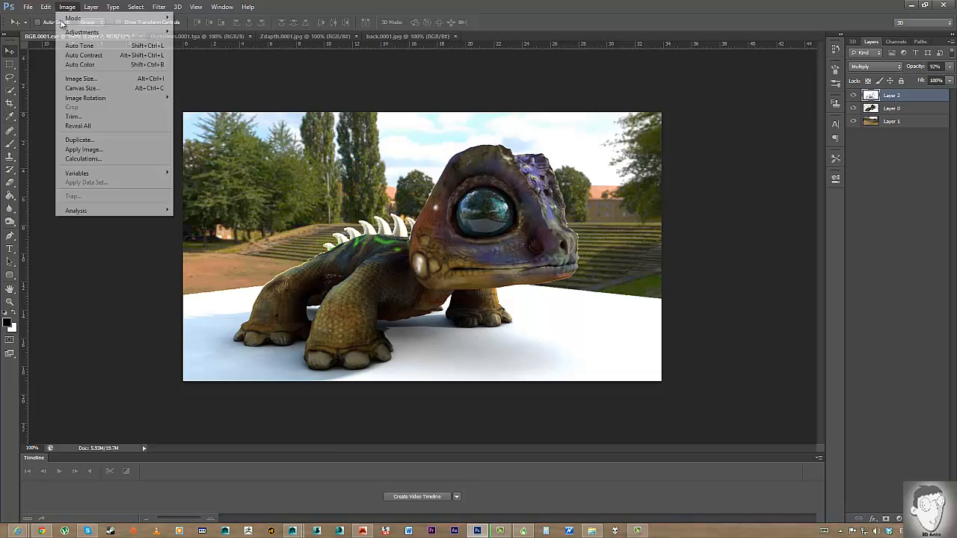
pyautogui.moveTo(102, 32)
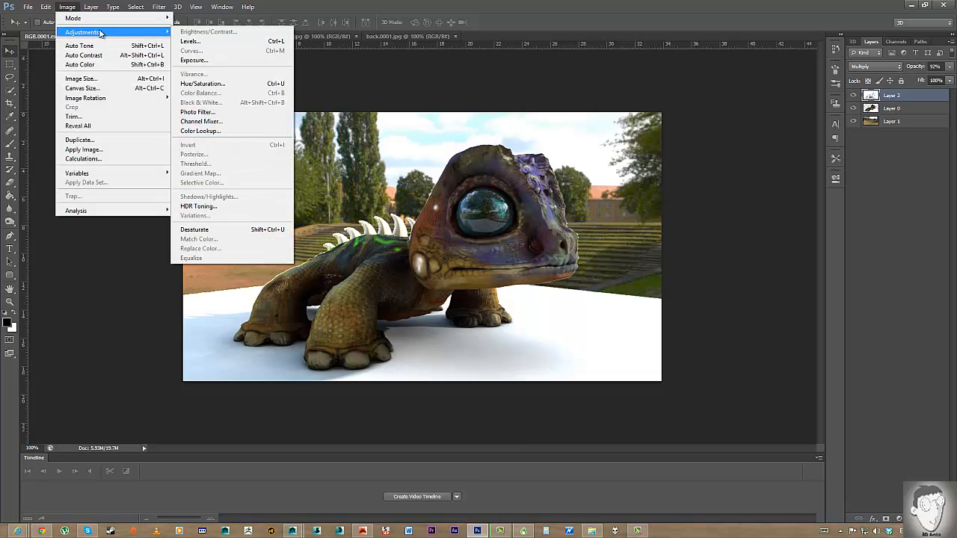
pyautogui.click(219, 84)
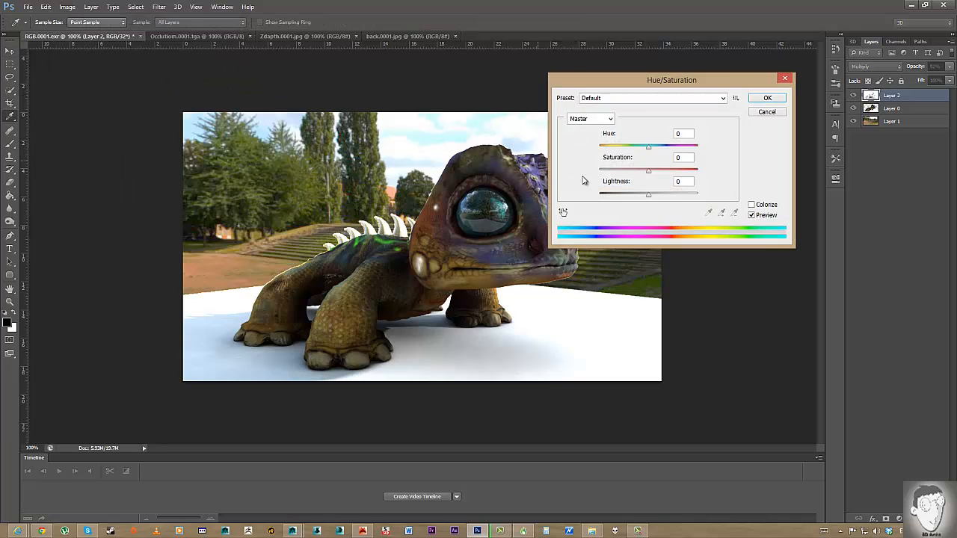
pyautogui.click(751, 205)
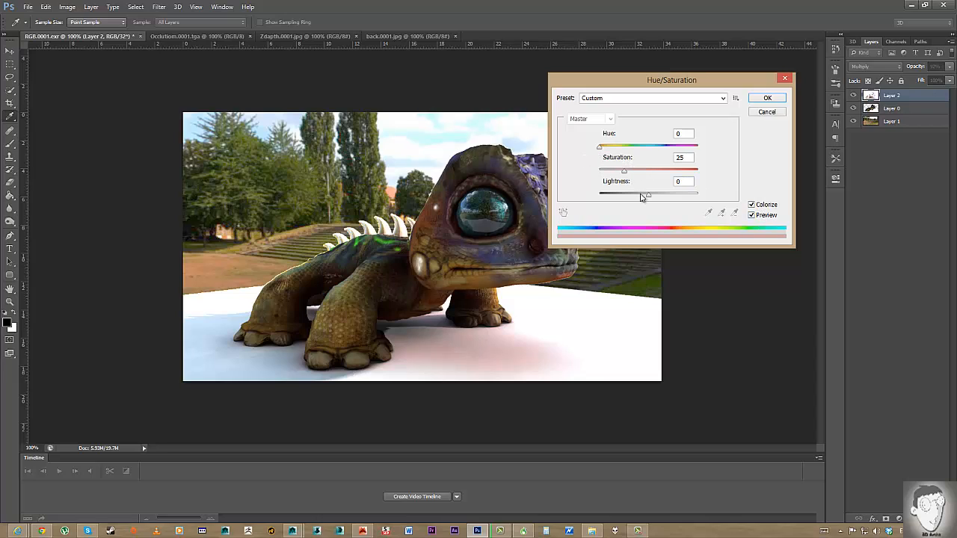
pyautogui.moveTo(648, 198); pyautogui.dragTo(629, 199)
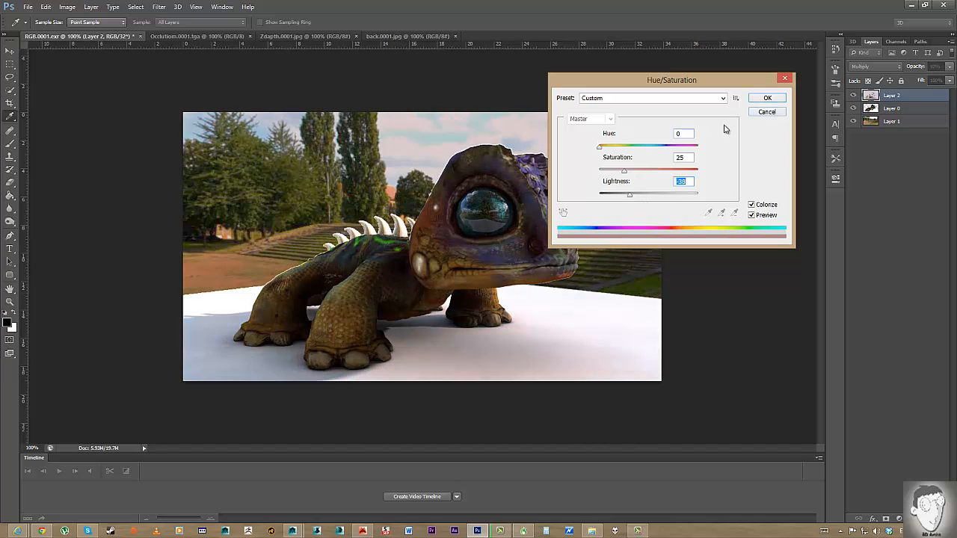
pyautogui.click(763, 102)
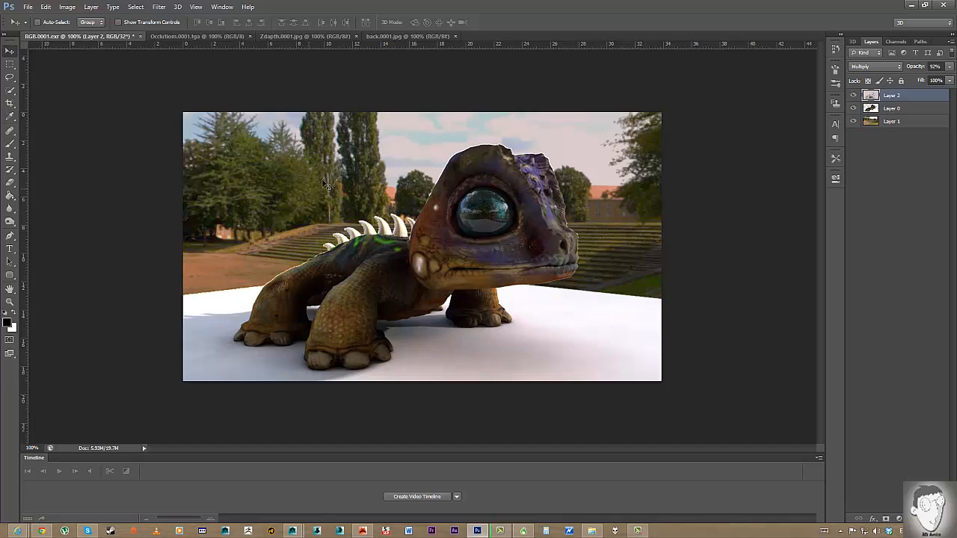
pyautogui.doubleClick(895, 95)
pyautogui.press('Return')
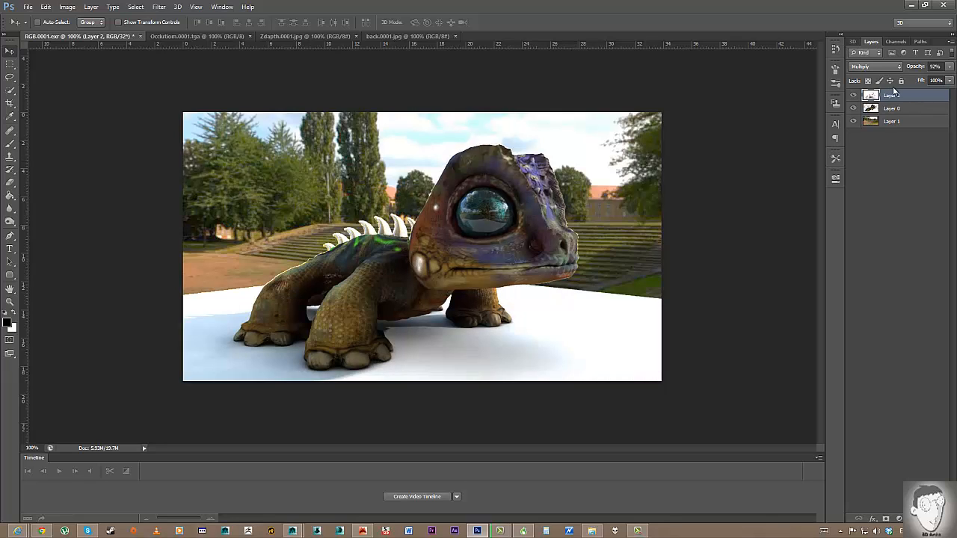
# Lower Layer 2's opacity to about 71%.
pyautogui.click(949, 67)
pyautogui.moveTo(935, 80); pyautogui.dragTo(939, 80)
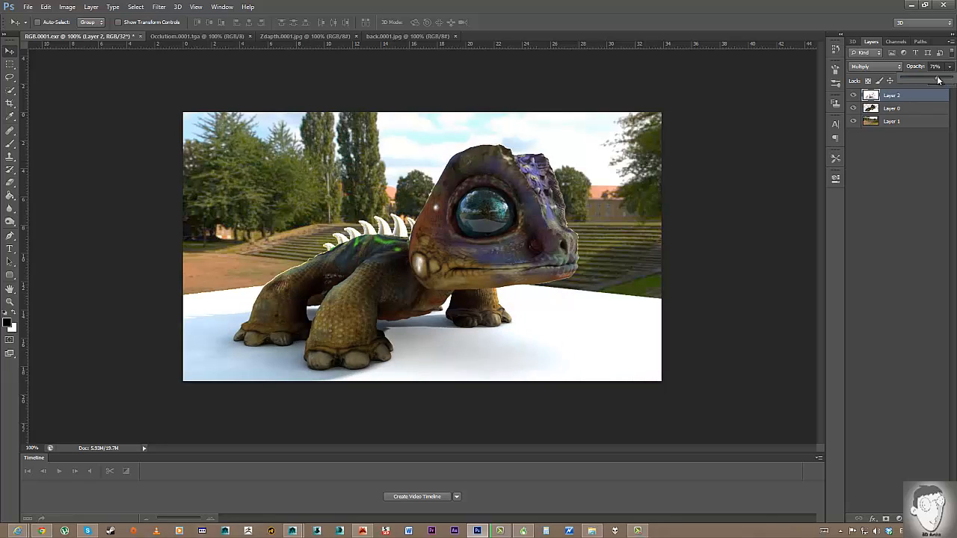
pyautogui.click(918, 210)
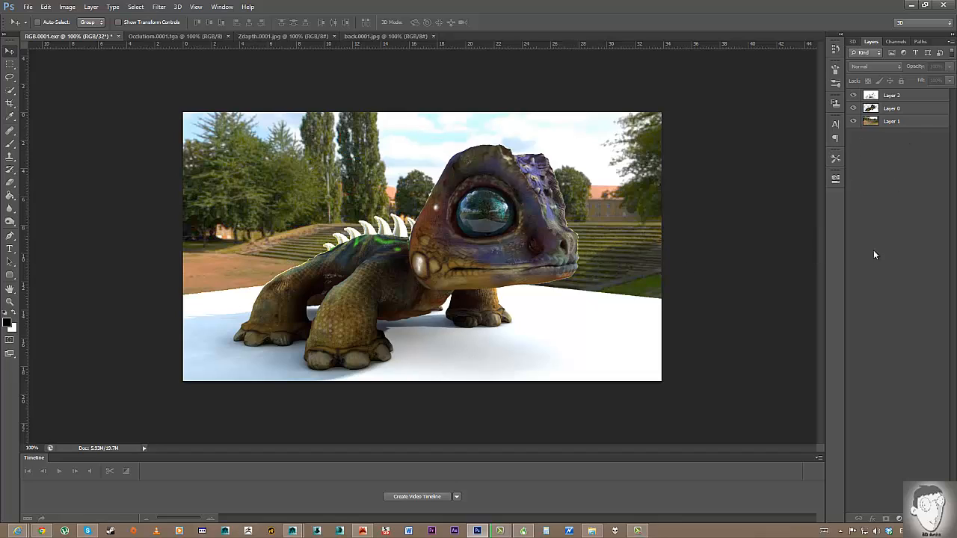
# Add a new layer and draw an elliptical selection around the lizard's head.
pyautogui.hotkey('ctrl', 'shift', 'alt', 'n')
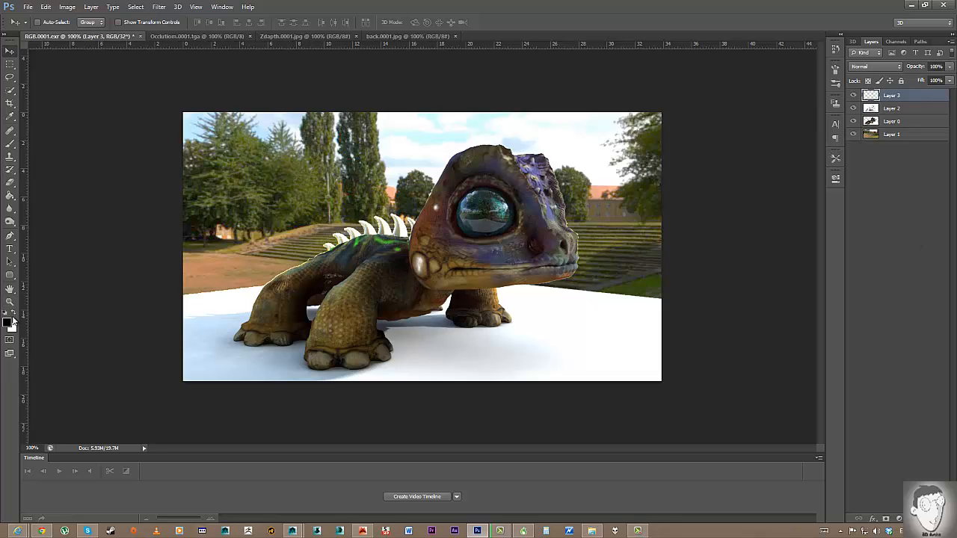
pyautogui.click(9, 64)
pyautogui.click(60, 73)
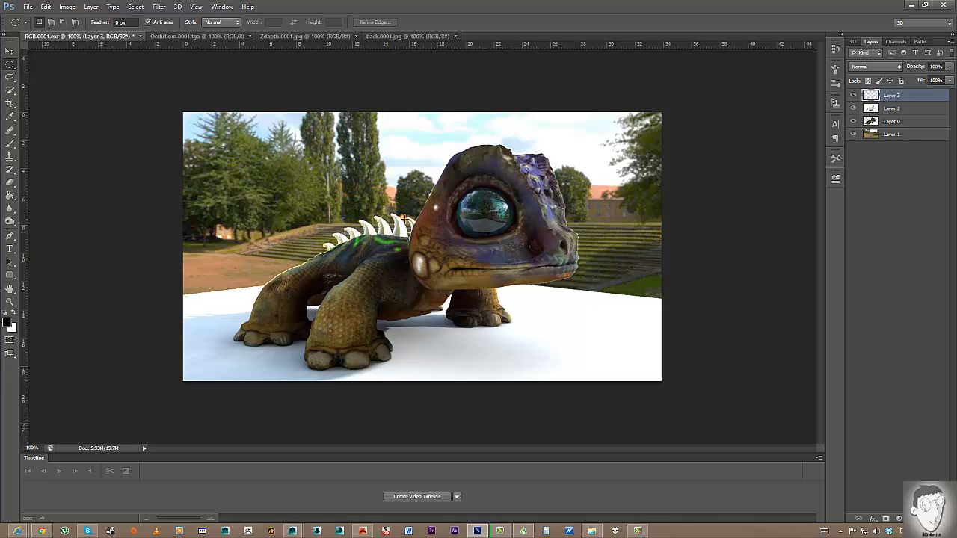
pyautogui.moveTo(433, 228); pyautogui.dragTo(596, 297)
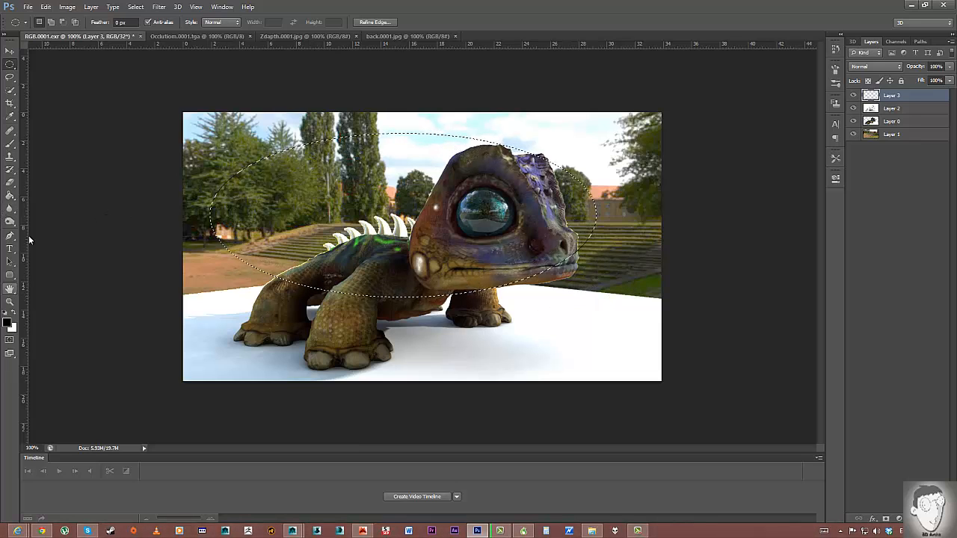
# Attempt a Paint Bucket fill, dismiss the 32-bit error, and switch to back.0001.jpg.
pyautogui.click(10, 196)
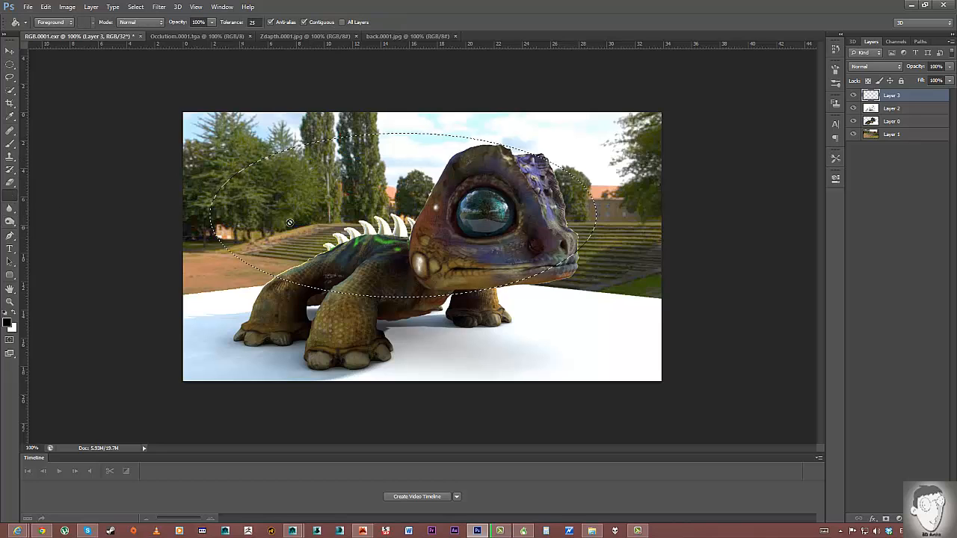
pyautogui.click(293, 196)
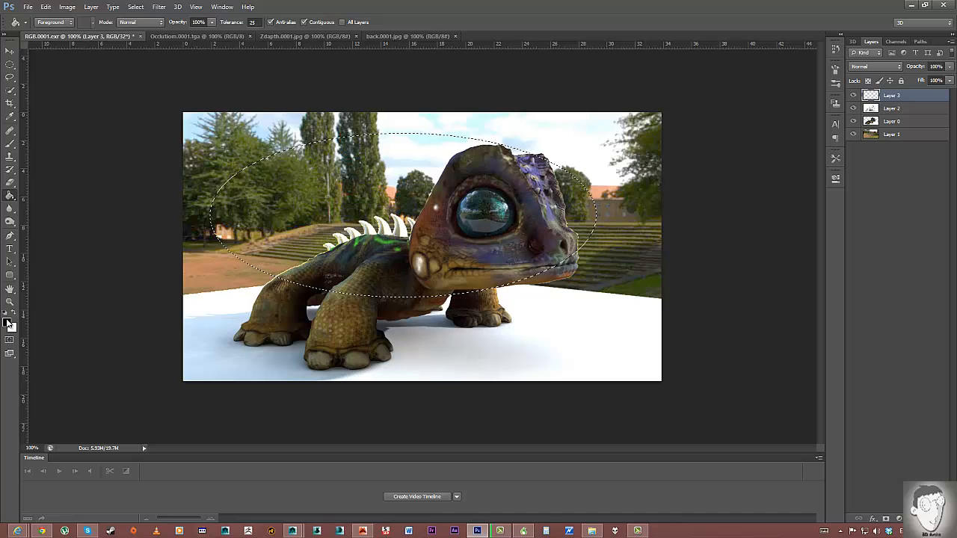
pyautogui.press('i')
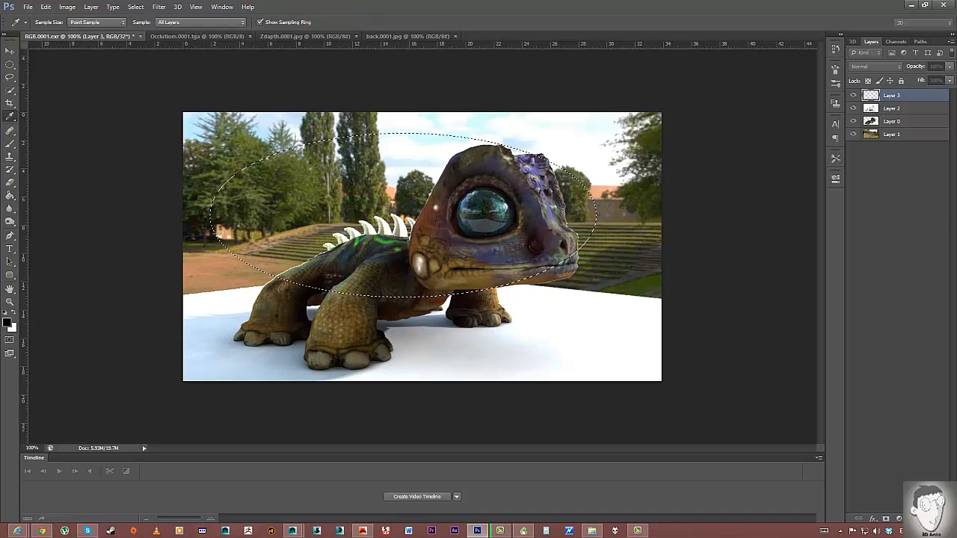
pyautogui.press('g')
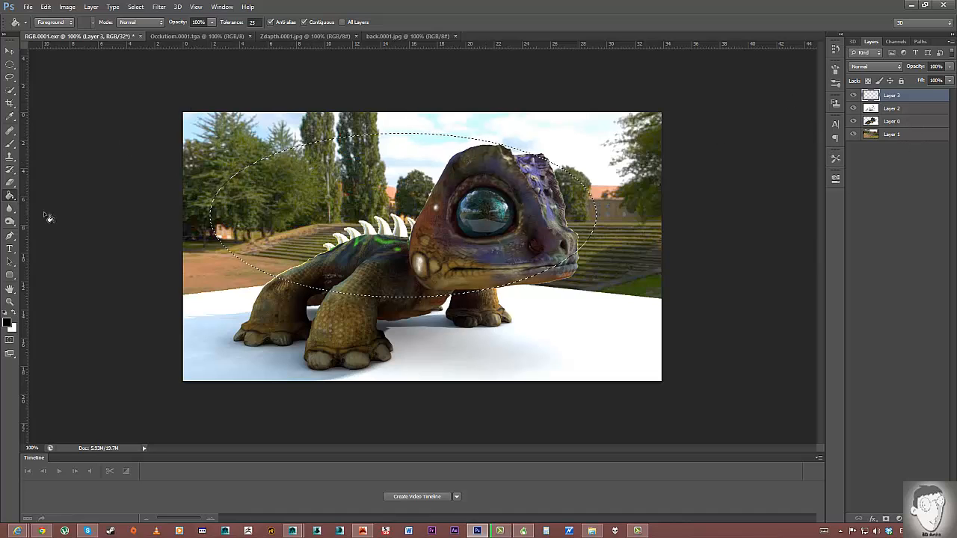
pyautogui.click(315, 205)
pyautogui.click(492, 195)
pyautogui.click(48, 8)
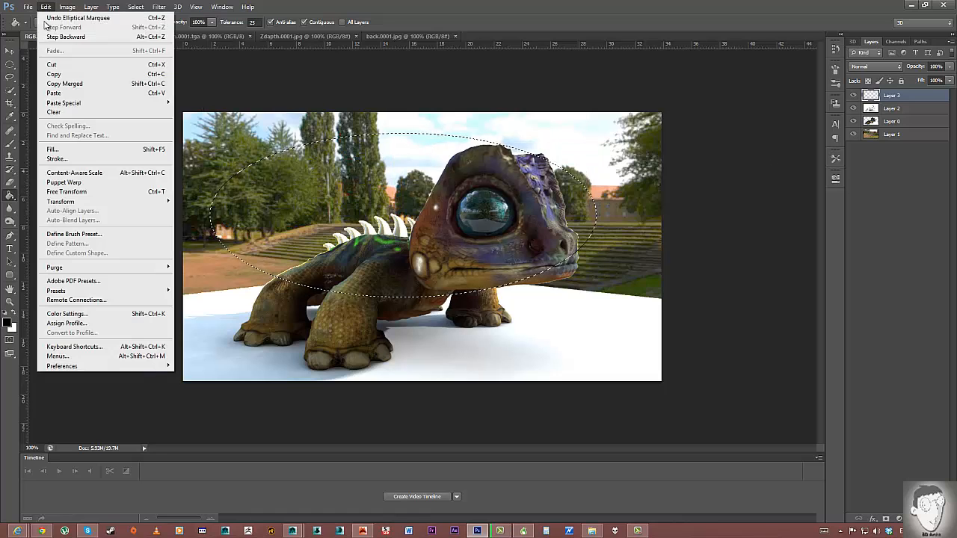
pyautogui.moveTo(67, 7)
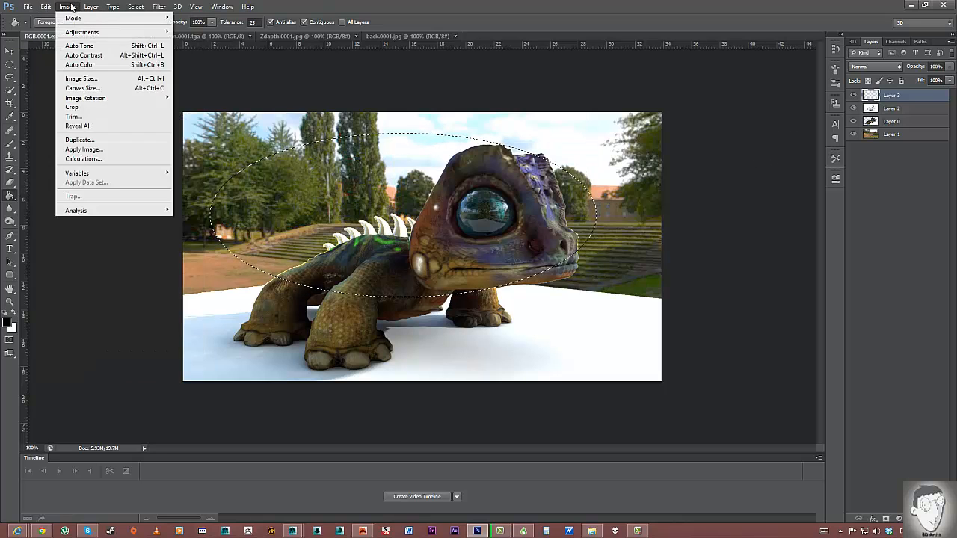
pyautogui.click(410, 37)
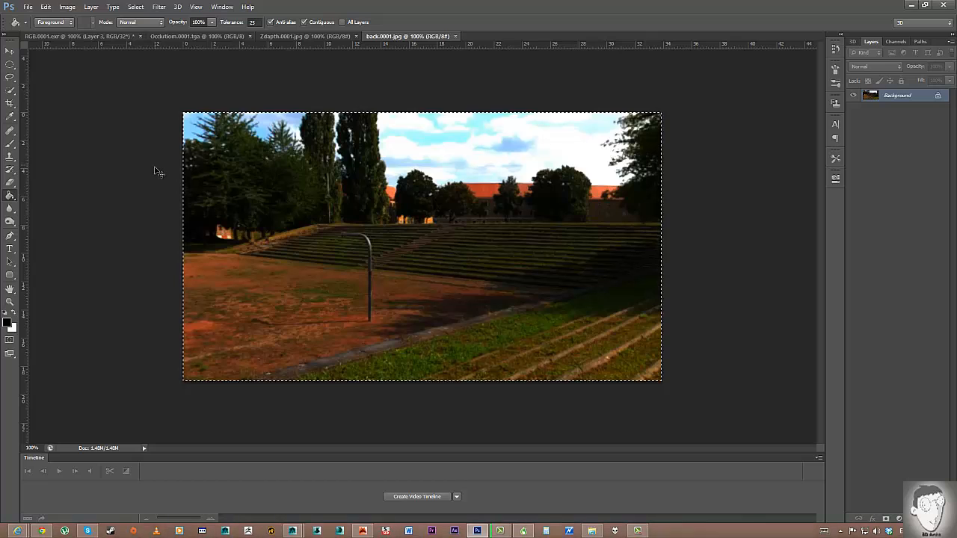
# Add a new layer and draw an elliptical selection centred across the stairs.
pyautogui.hotkey('ctrl', 'd')
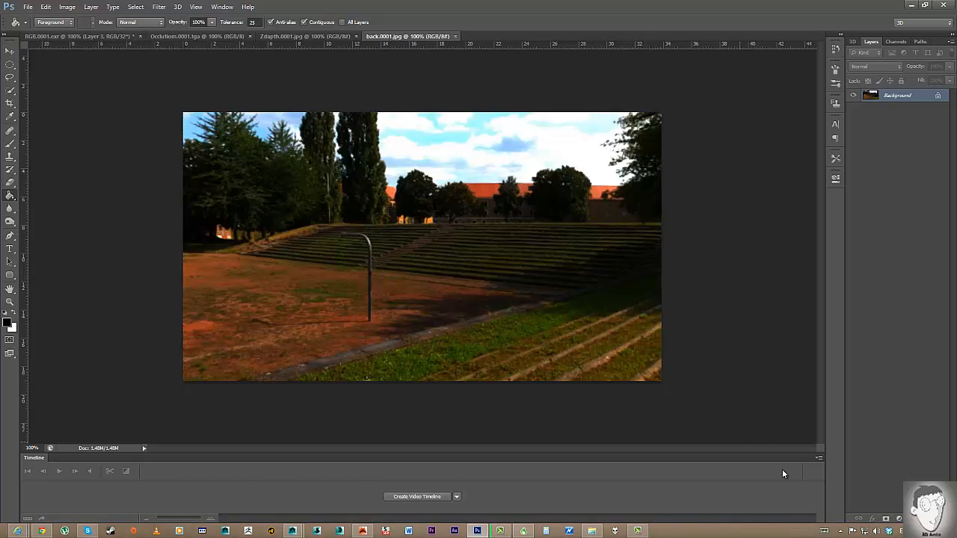
pyautogui.hotkey('ctrl', 'shift', 'alt', 'n')
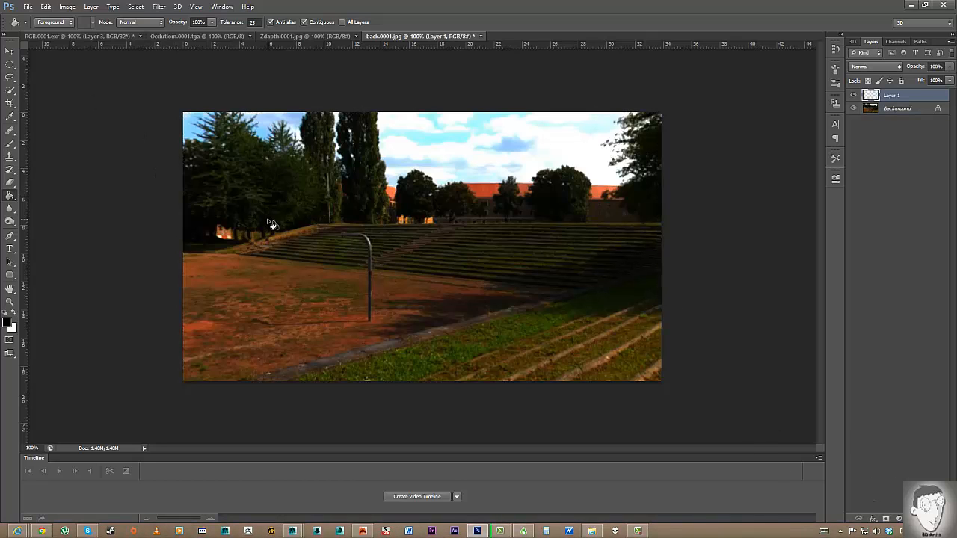
pyautogui.click(10, 66)
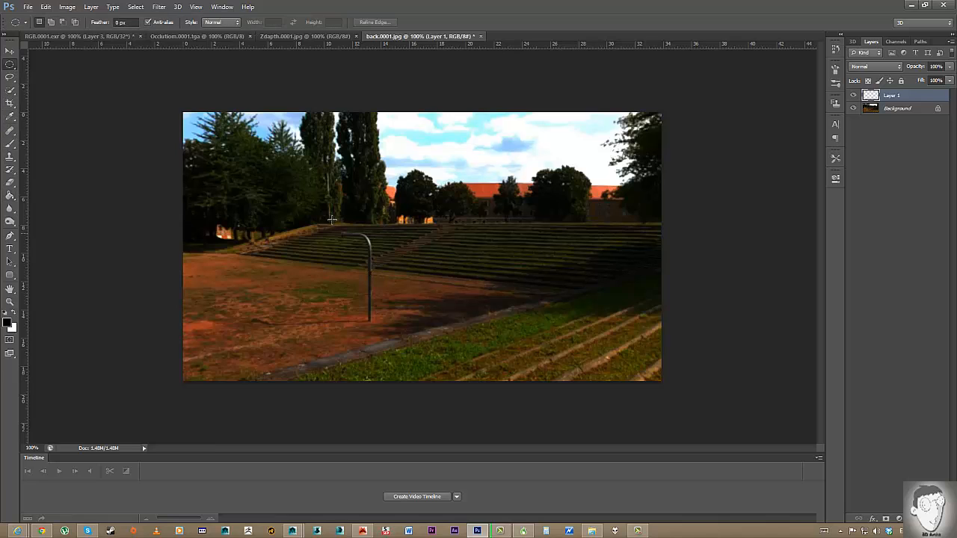
pyautogui.moveTo(400, 235); pyautogui.dragTo(566, 297)
pyautogui.hotkey('ctrl', 'z')
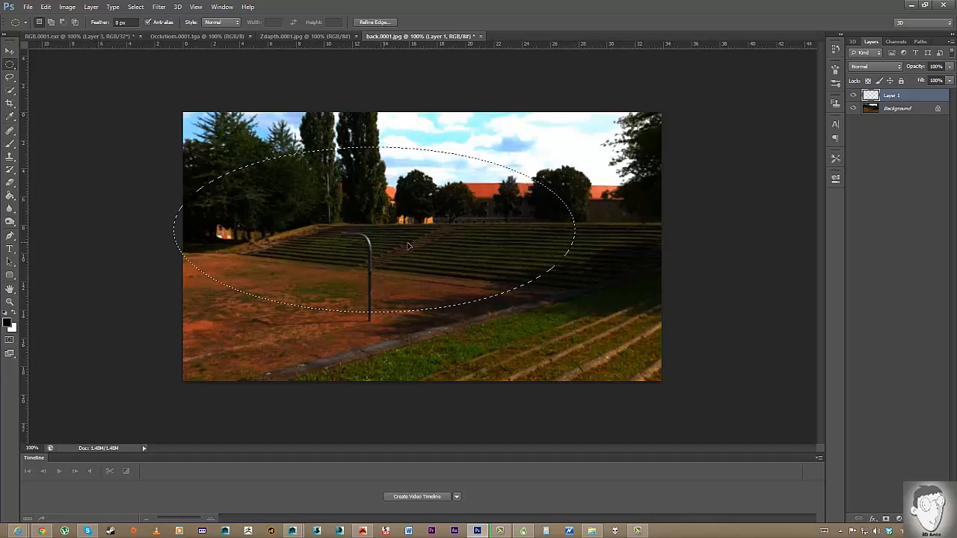
pyautogui.moveTo(408, 245)
pyautogui.mouseDown()
pyautogui.moveTo(423, 224)
pyautogui.moveTo(424, 254)
pyautogui.mouseUp()
# Invert the oval selection and fill everything outside it with black, then deselect.
pyautogui.click(11, 196)
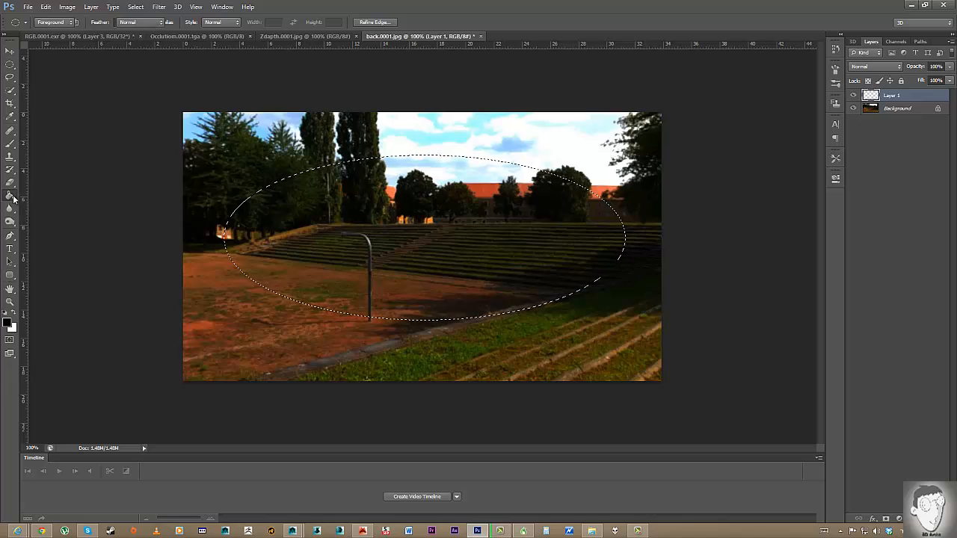
pyautogui.click(314, 234)
pyautogui.hotkey('ctrl', 'd')
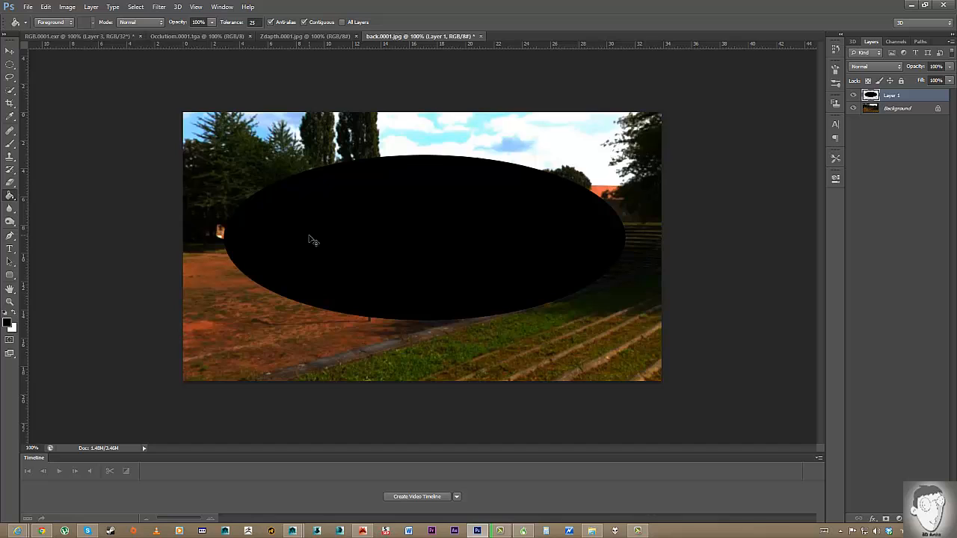
pyautogui.hotkey('ctrl', 'd')
pyautogui.hotkey('ctrl', 'alt', 'z')
pyautogui.hotkey('ctrl', 'alt', 'z')
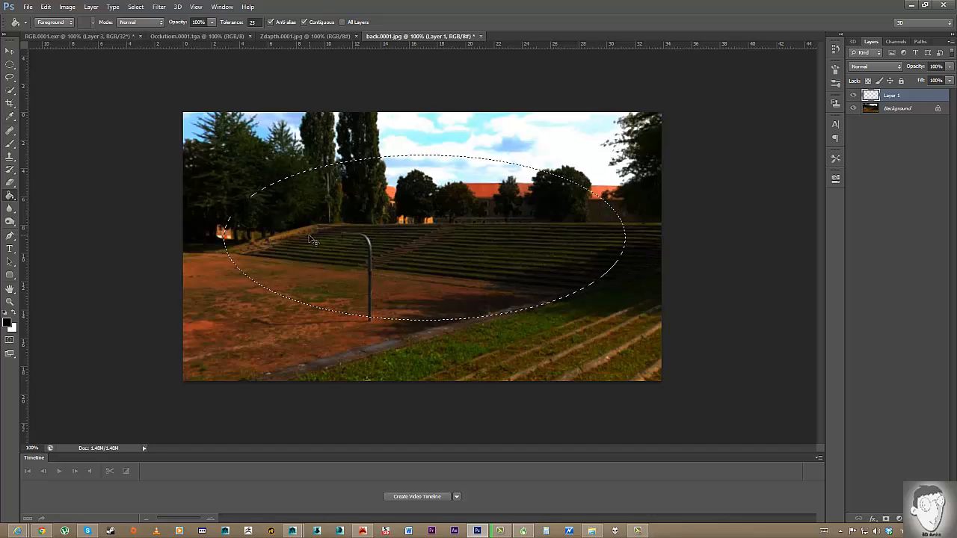
pyautogui.hotkey('ctrl', 'shift', 'i')
pyautogui.click(201, 160)
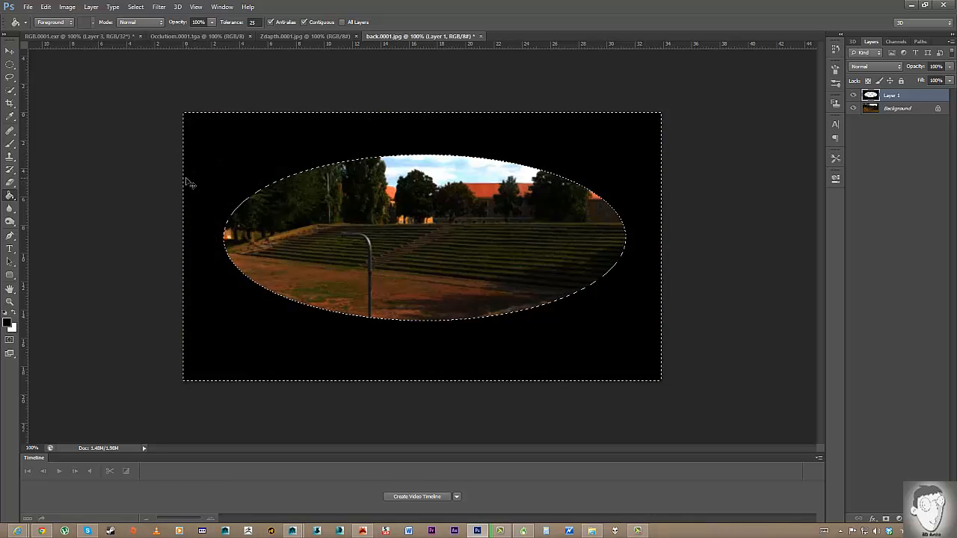
pyautogui.hotkey('ctrl', 'd')
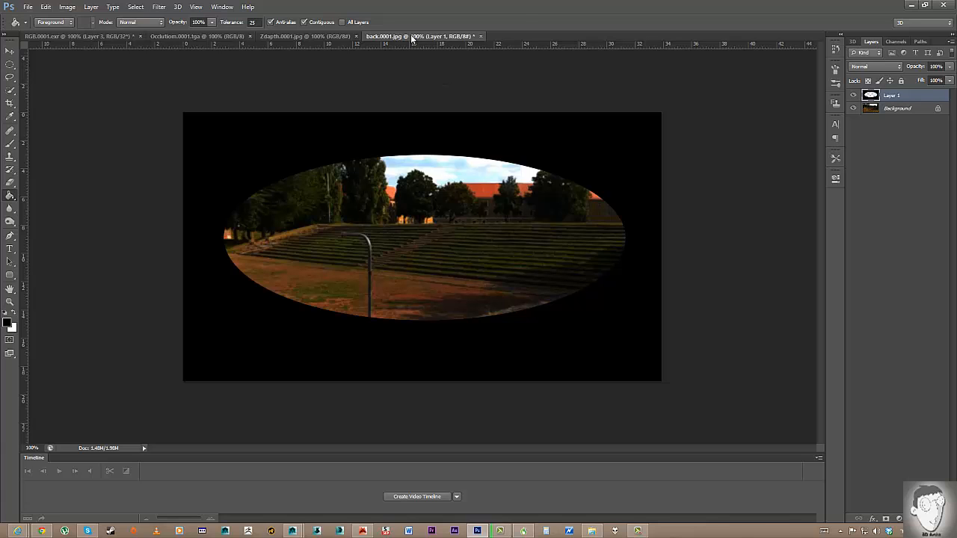
# Bring the black vignette layer from back.0001.jpg into the lizard document.
pyautogui.press('v')
pyautogui.moveTo(412, 35); pyautogui.dragTo(464, 118)
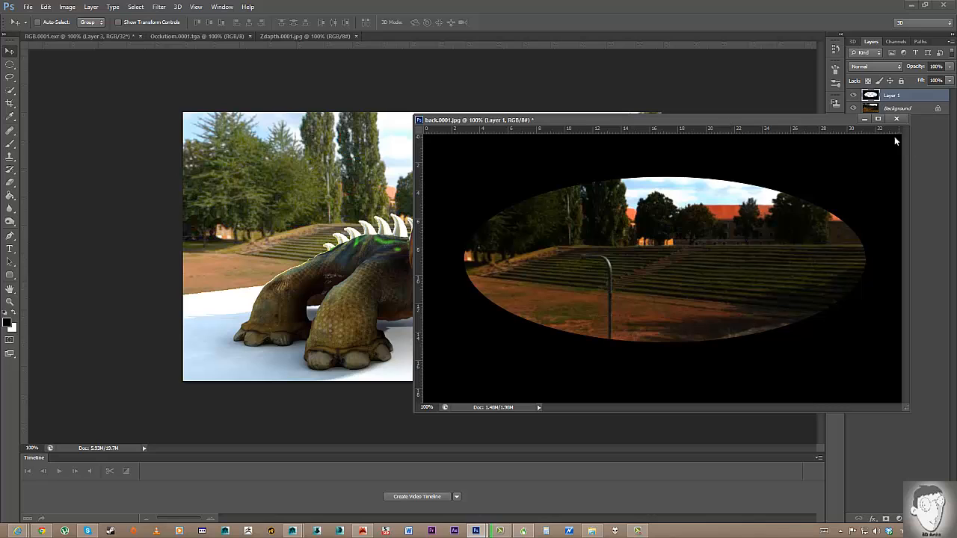
pyautogui.moveTo(871, 96); pyautogui.dragTo(356, 179)
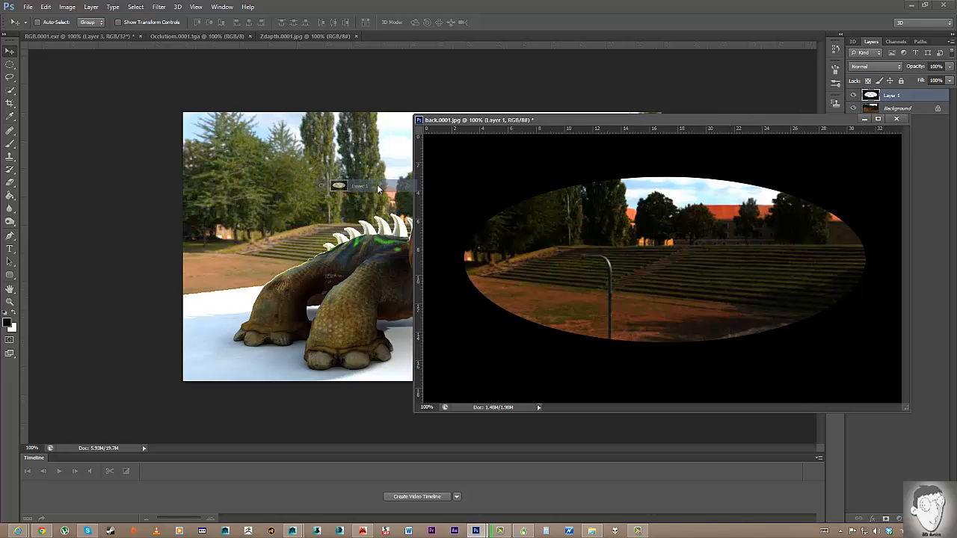
pyautogui.click(513, 197)
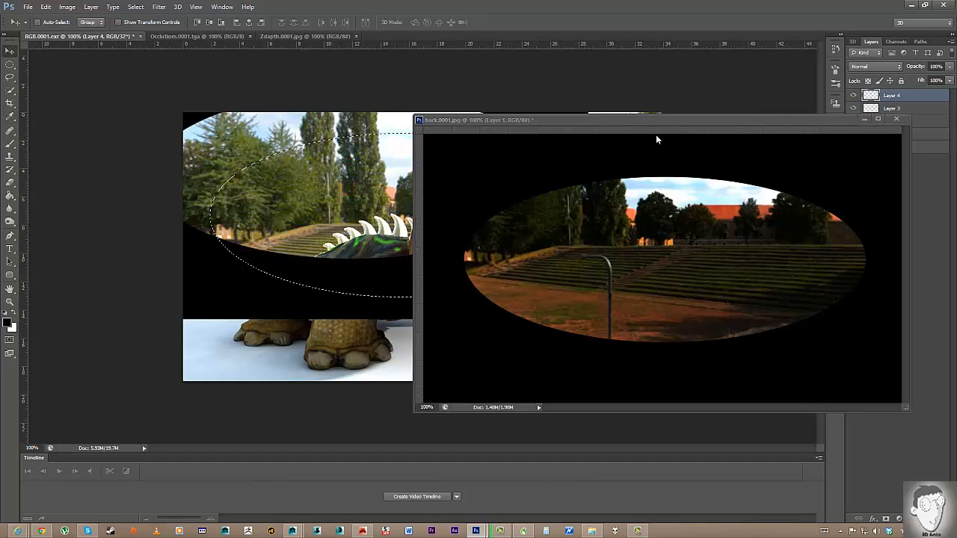
# Close back.0001.jpg without saving, deselect, and move the oval to frame the lizard.
pyautogui.click(898, 120)
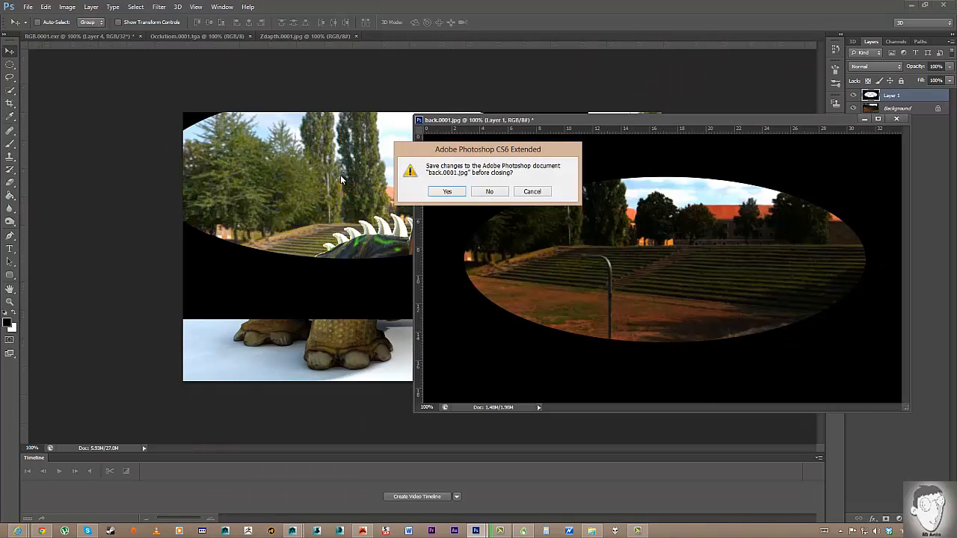
pyautogui.click(490, 193)
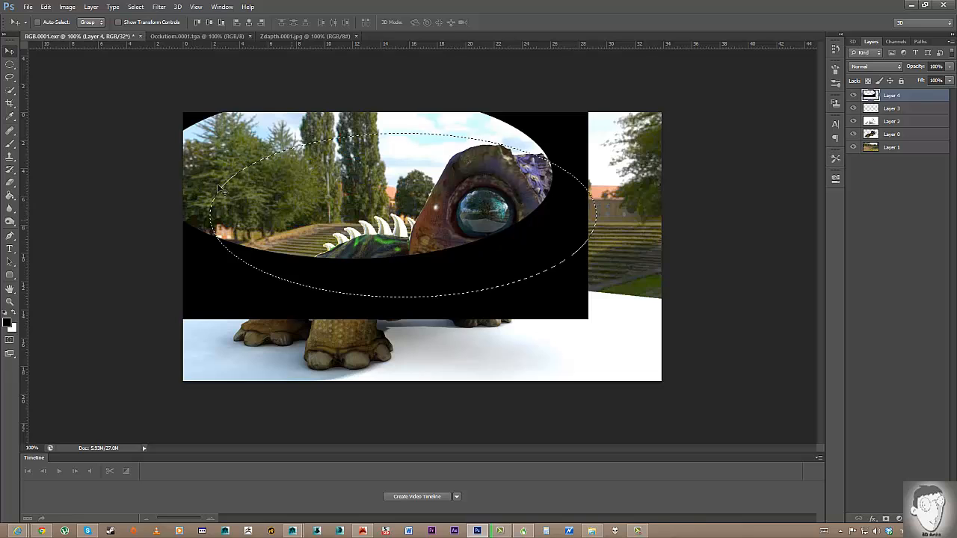
pyautogui.hotkey('ctrl', 'd')
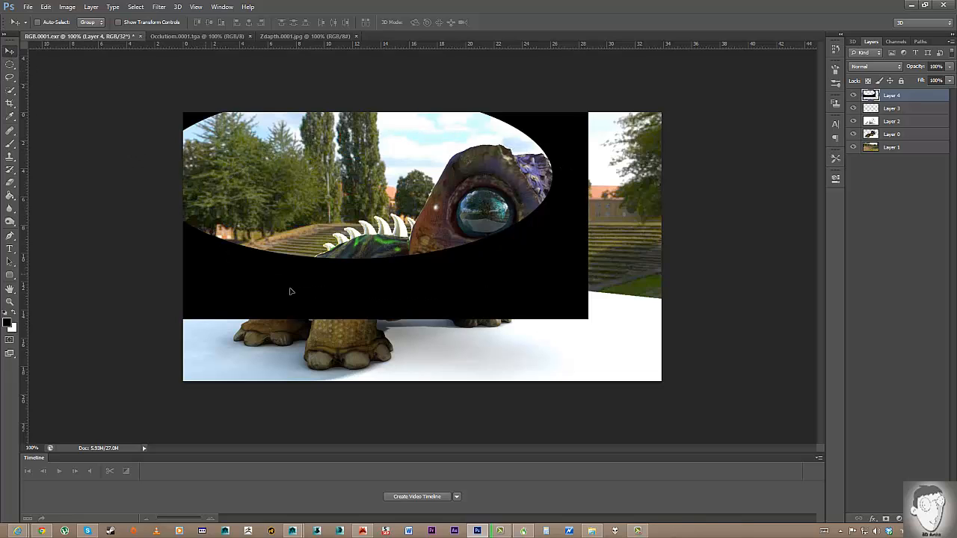
pyautogui.moveTo(291, 291); pyautogui.dragTo(272, 338)
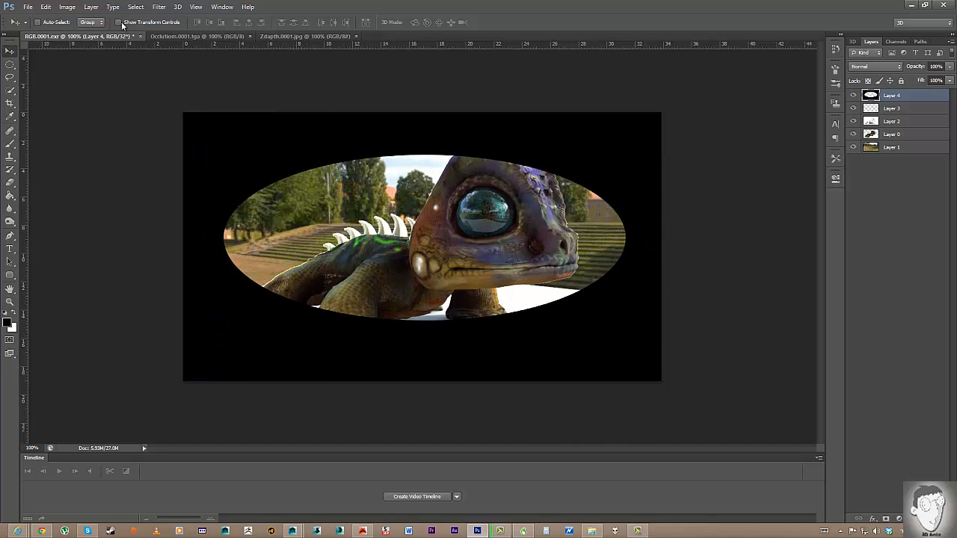
# Apply a 177.5-pixel Gaussian Blur to the vignette layer.
pyautogui.click(152, 9)
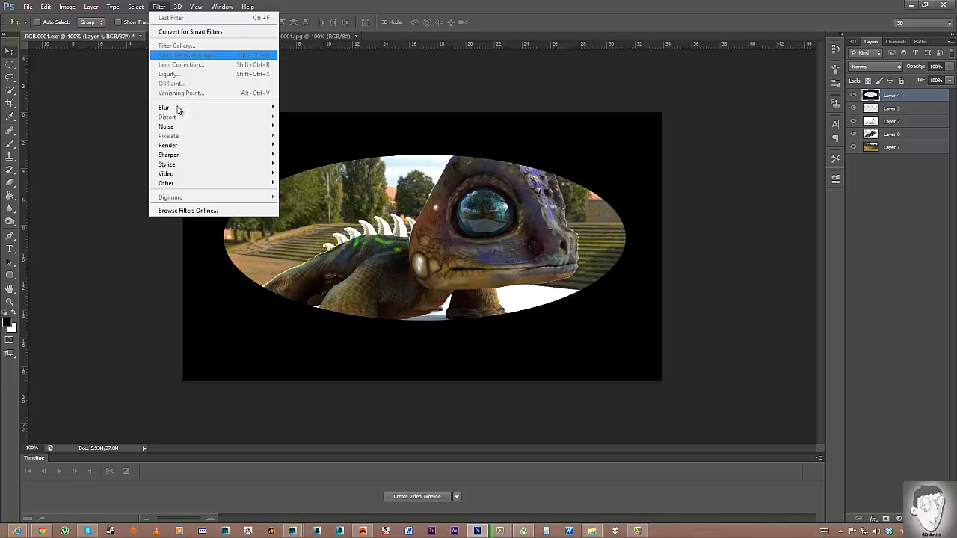
pyautogui.moveTo(182, 113)
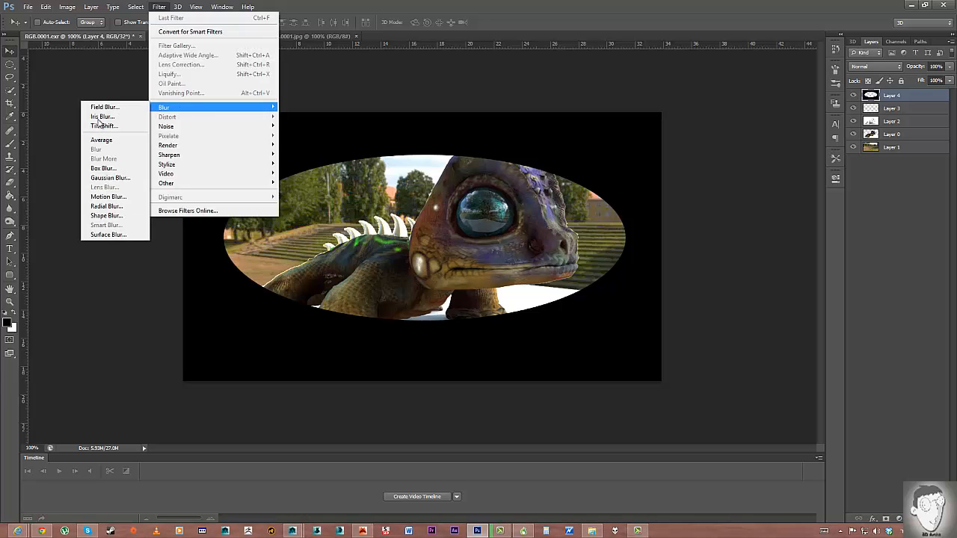
pyautogui.click(133, 182)
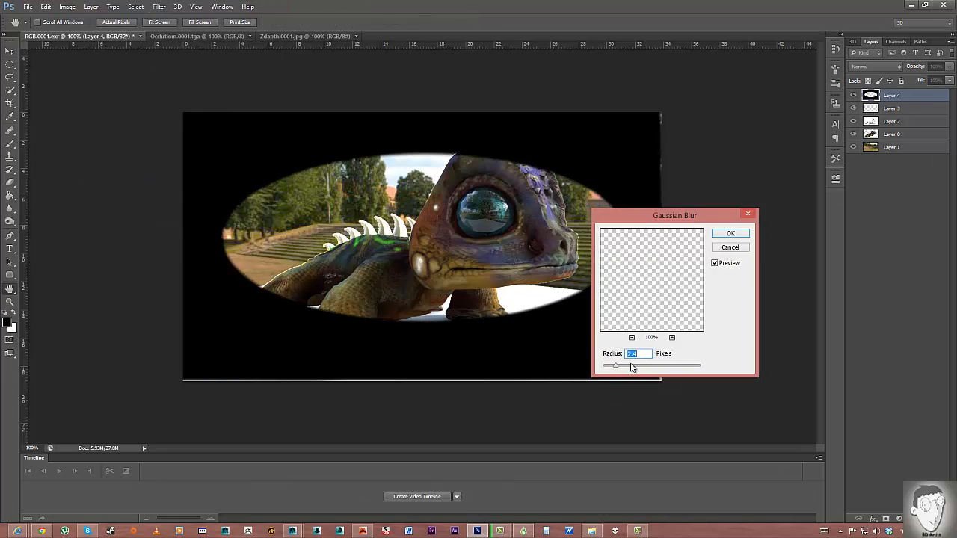
pyautogui.moveTo(647, 369); pyautogui.dragTo(680, 371)
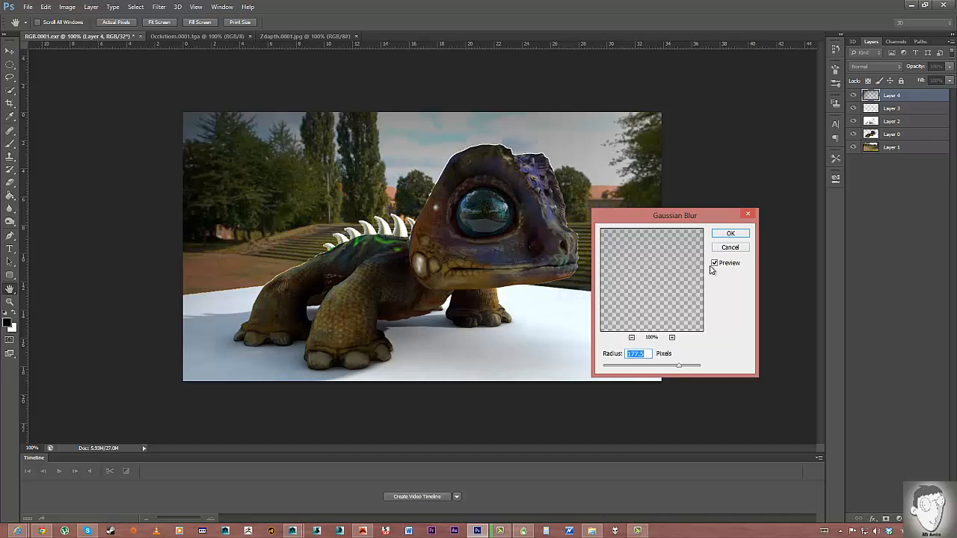
pyautogui.click(731, 234)
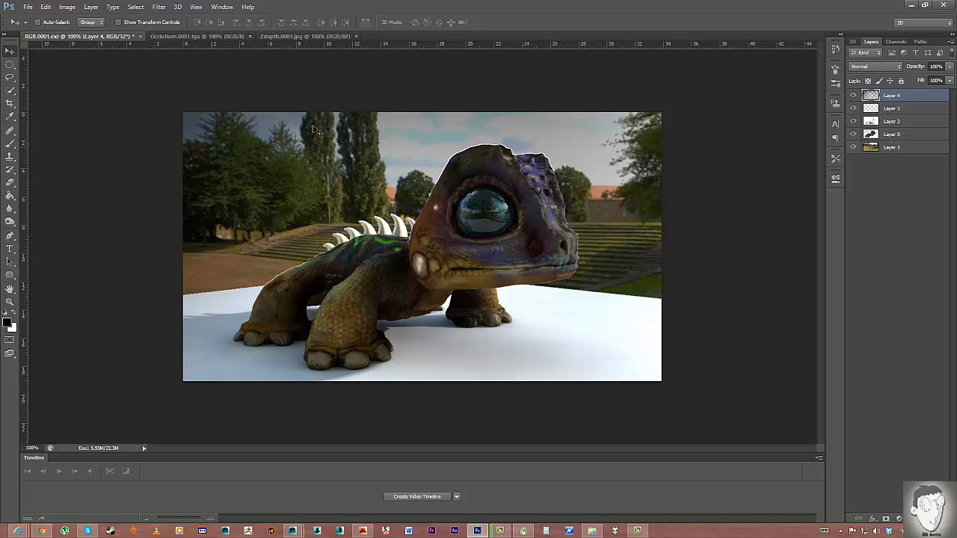
# Undo that blur and reapply Gaussian Blur with a 15.5-pixel radius.
pyautogui.hotkey('ctrl', 'z')
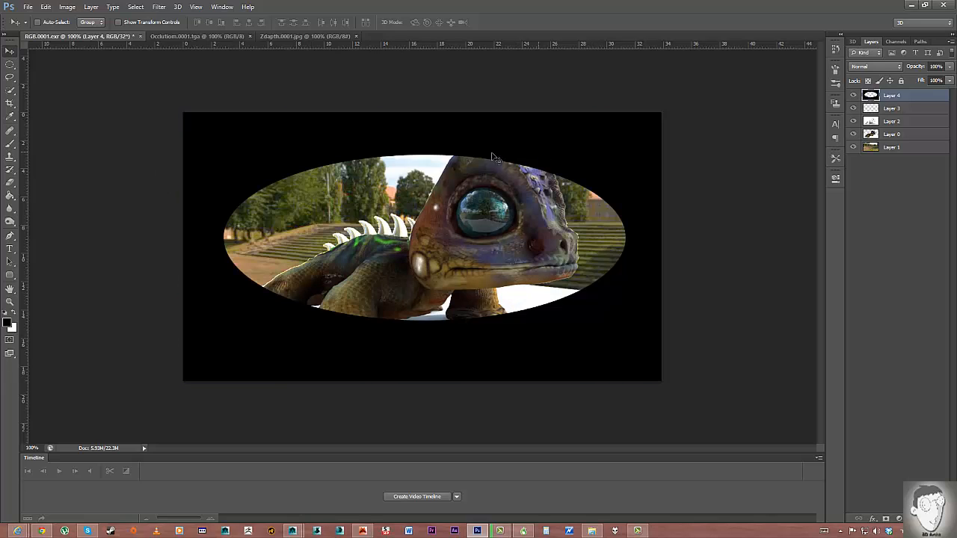
pyautogui.click(158, 7)
pyautogui.moveTo(135, 6)
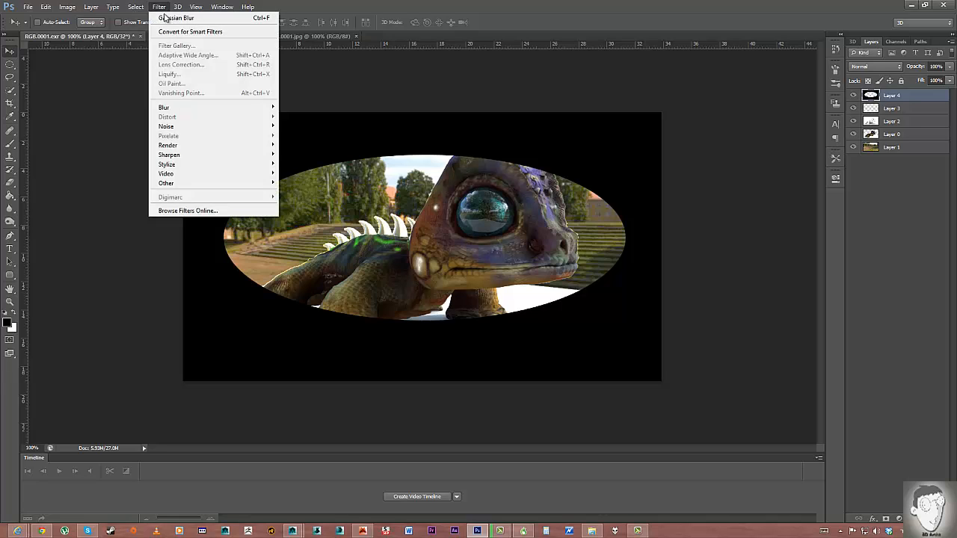
pyautogui.moveTo(177, 127)
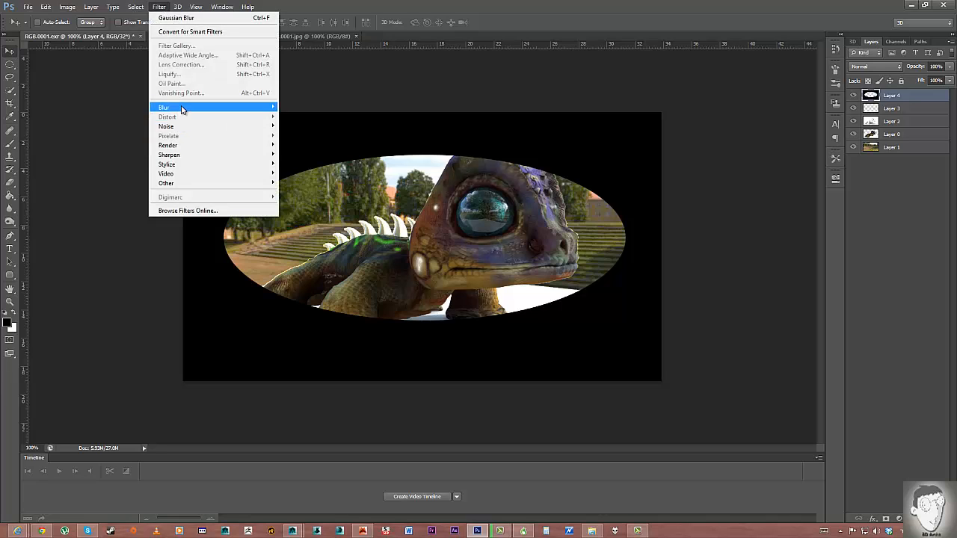
pyautogui.moveTo(180, 108)
pyautogui.click(110, 178)
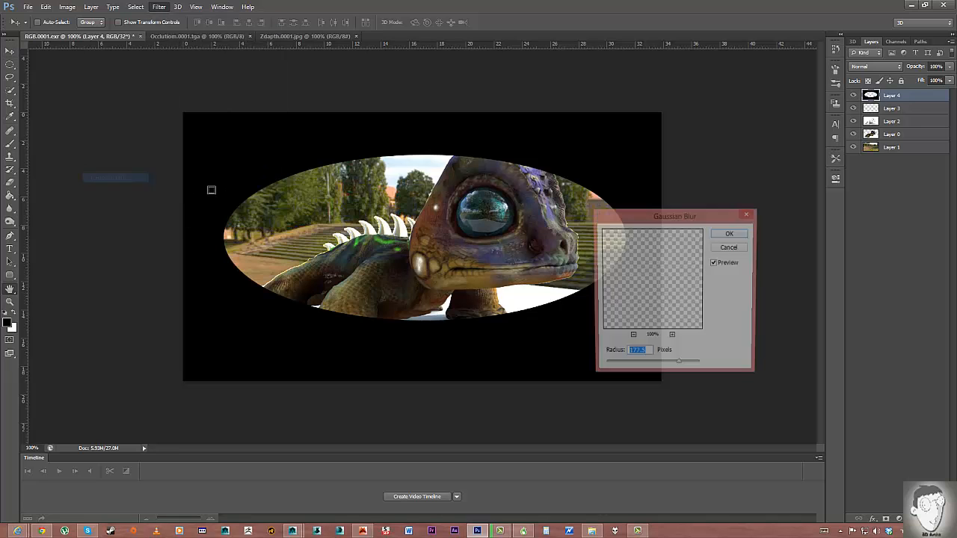
pyautogui.click(655, 367)
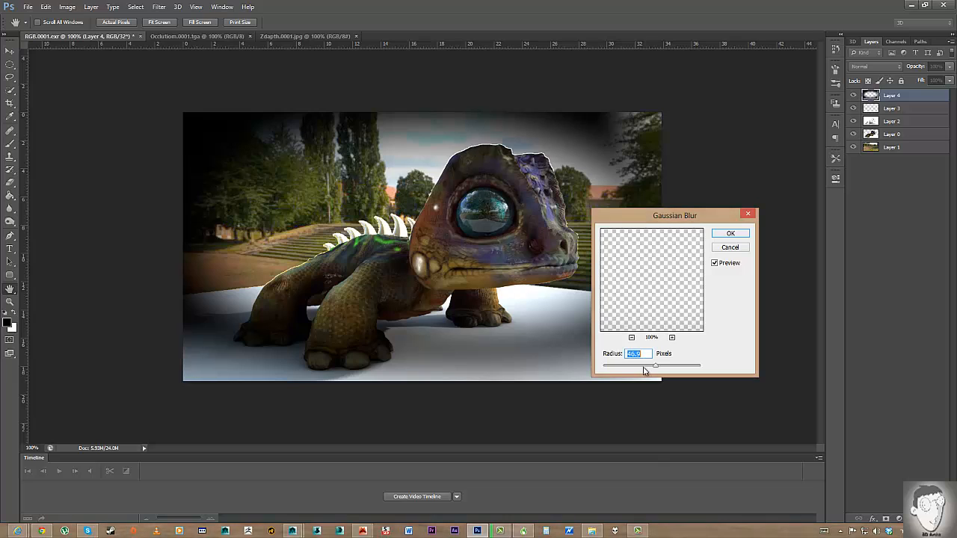
pyautogui.click(644, 367)
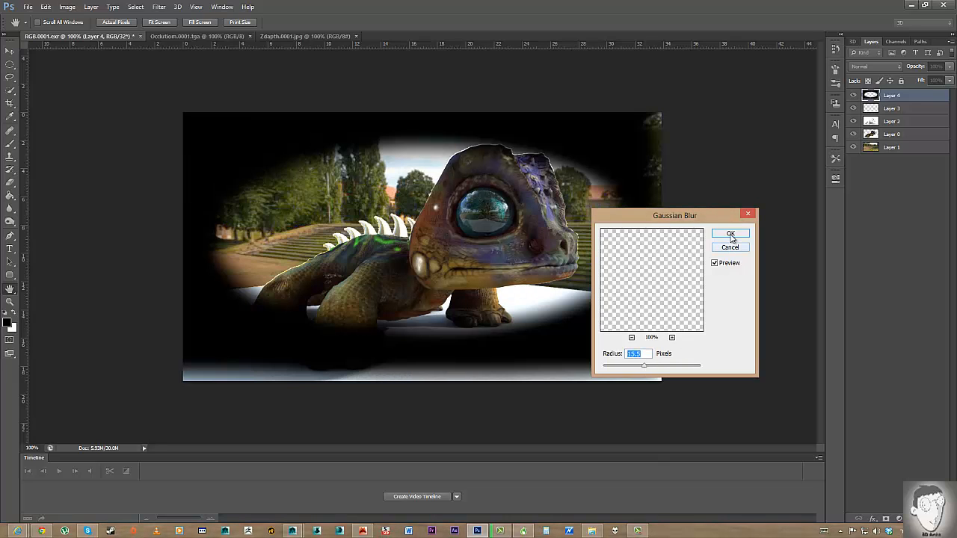
pyautogui.click(731, 234)
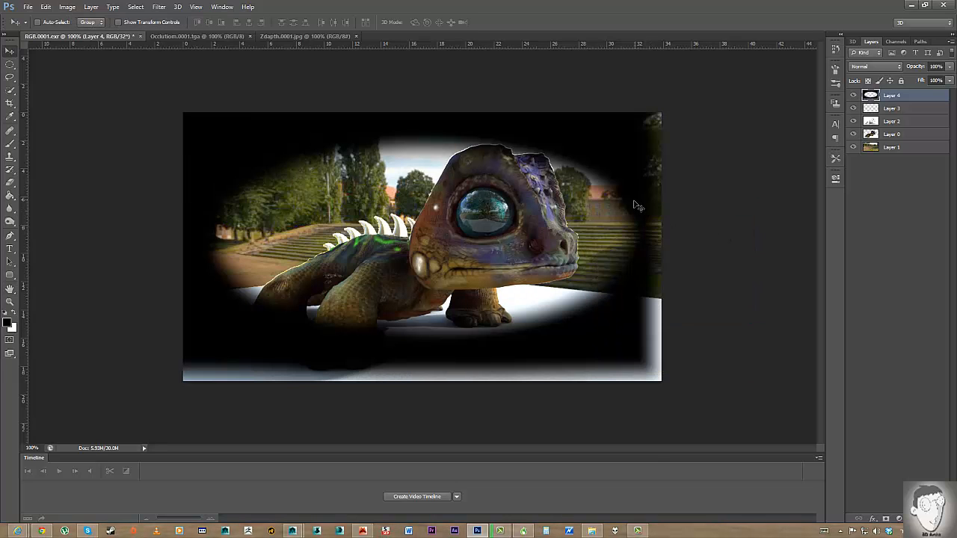
# Scale the vignette up and move it slightly lower with Free Transform.
pyautogui.hotkey('ctrl', 't')
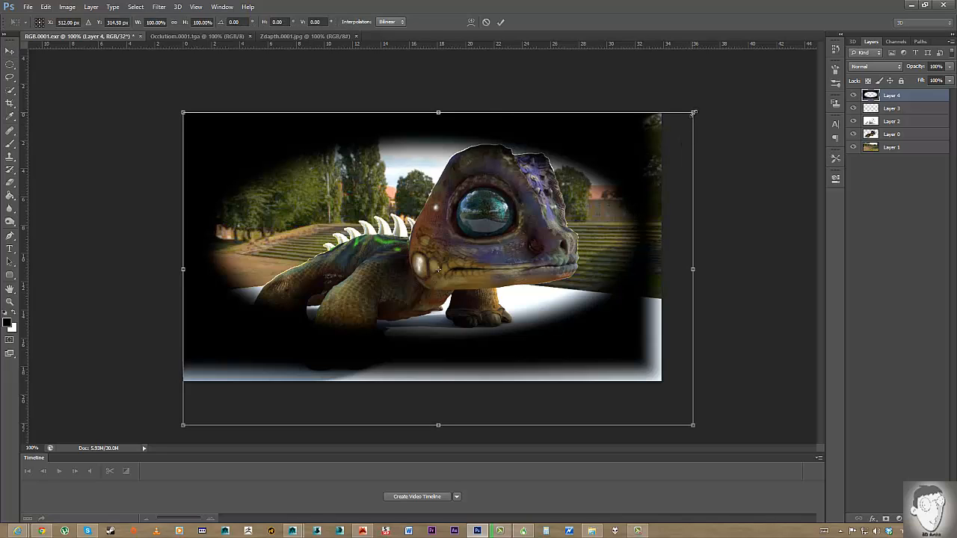
pyautogui.keyDown('alt'); pyautogui.keyDown('shift'); pyautogui.moveTo(724, 111); pyautogui.dragTo(773, 89); pyautogui.keyUp('shift'); pyautogui.keyUp('alt')
pyautogui.moveTo(548, 191); pyautogui.dragTo(545, 206)
pyautogui.press('Return')
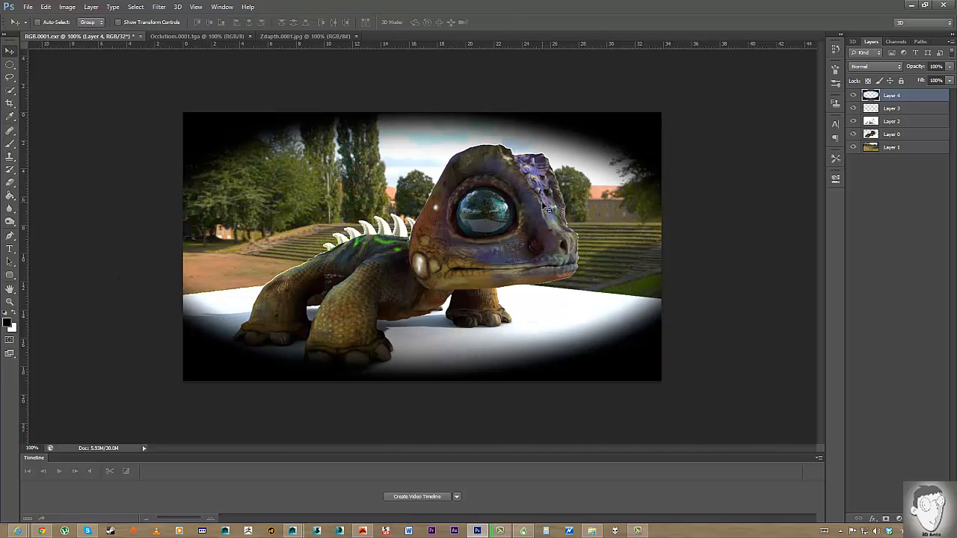
# Compare blend modes such as Darken and Difference, then return the vignette to Normal.
pyautogui.click(880, 67)
pyautogui.click(865, 100)
pyautogui.press('Down')
pyautogui.press('Down')
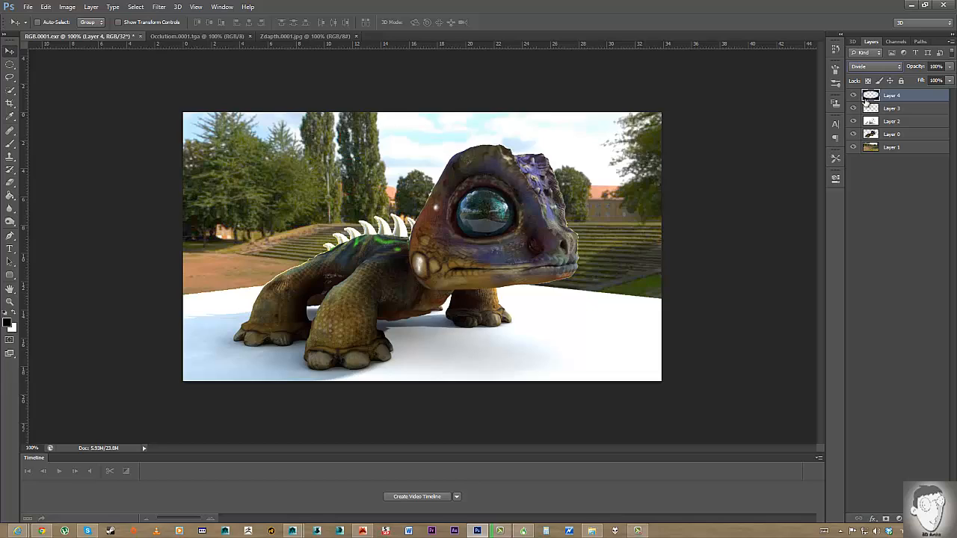
pyautogui.press('Up')
pyautogui.press('Up')
pyautogui.press('Up')
pyautogui.press('Up')
pyautogui.press('Up')
pyautogui.press('Up')
pyautogui.press('Up')
pyautogui.press('Up')
pyautogui.press('Up')
pyautogui.press('Up')
pyautogui.press('Down')
pyautogui.press('Down')
pyautogui.press('Down')
pyautogui.press('Down')
pyautogui.press('Down')
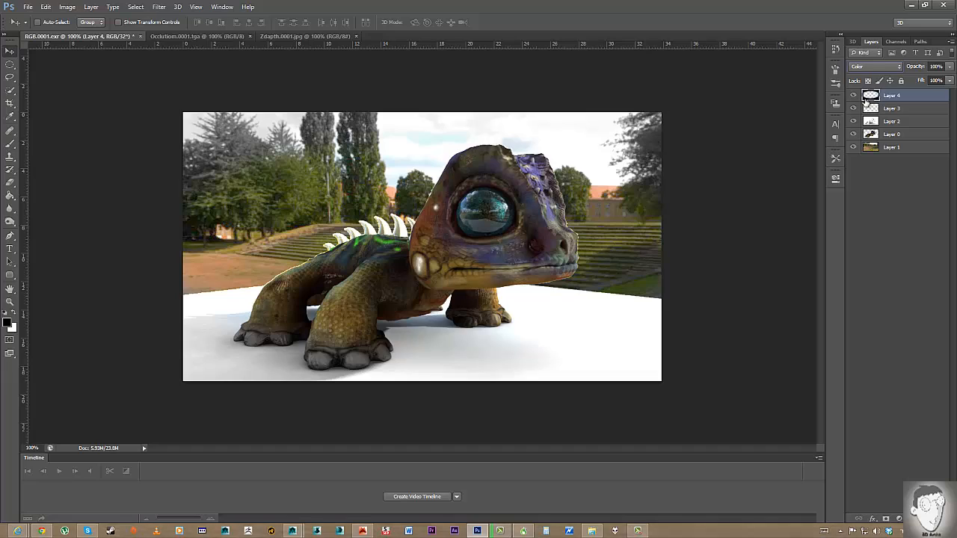
pyautogui.press('Down')
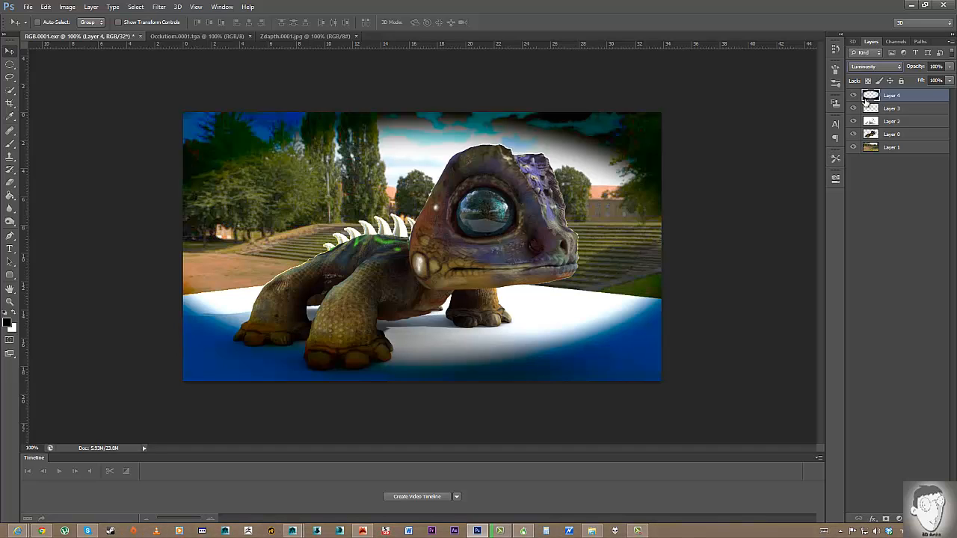
pyautogui.click(872, 66)
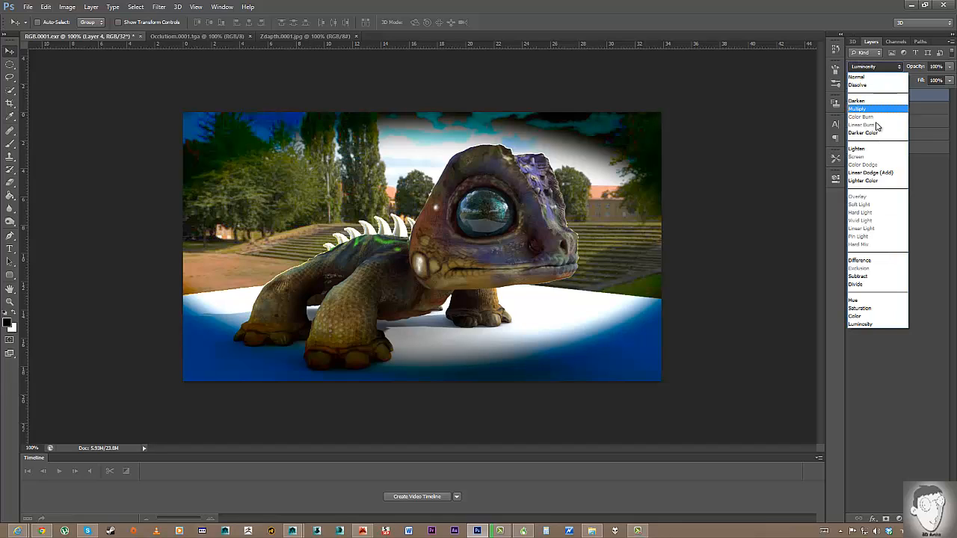
pyautogui.click(877, 77)
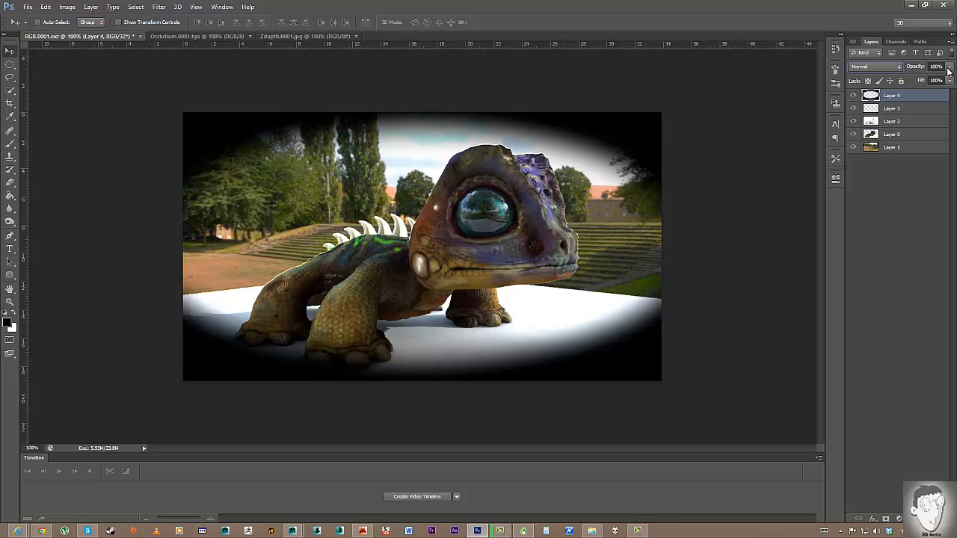
# Lower the vignette opacity to 55%, then enlarge it slightly and nudge it down.
pyautogui.moveTo(948, 70); pyautogui.dragTo(925, 80)
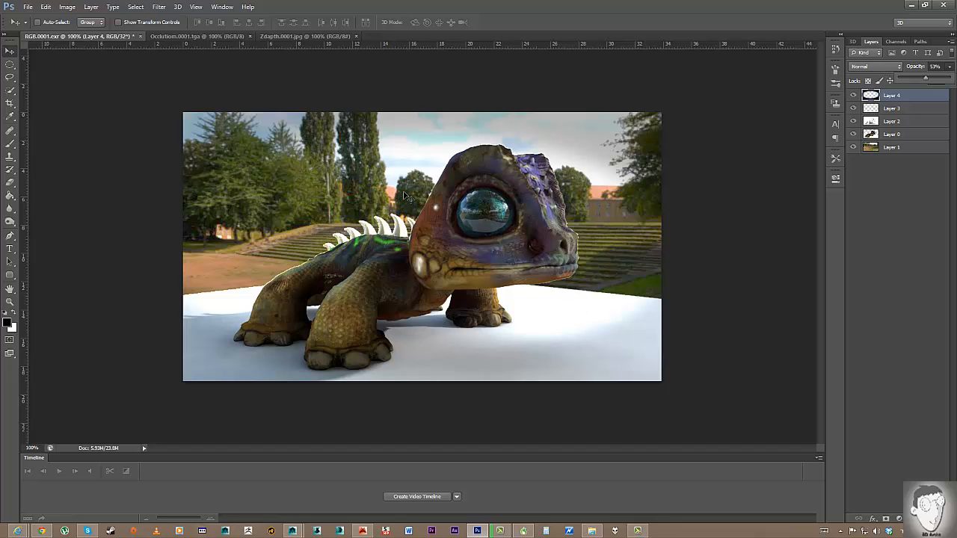
pyautogui.hotkey('ctrl', 't')
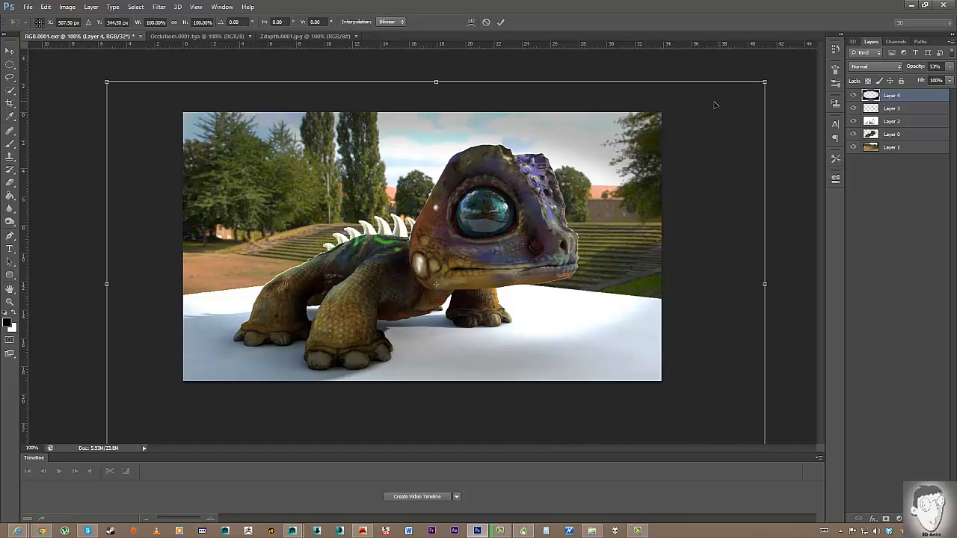
pyautogui.keyDown('alt'); pyautogui.moveTo(766, 81); pyautogui.dragTo(787, 68); pyautogui.keyUp('alt')
pyautogui.moveTo(649, 131); pyautogui.dragTo(660, 165)
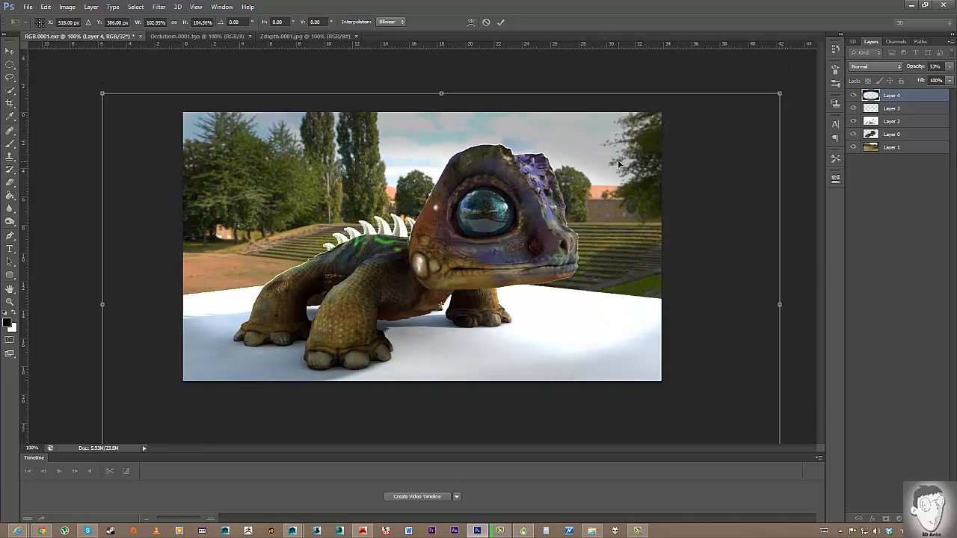
pyautogui.press('Return')
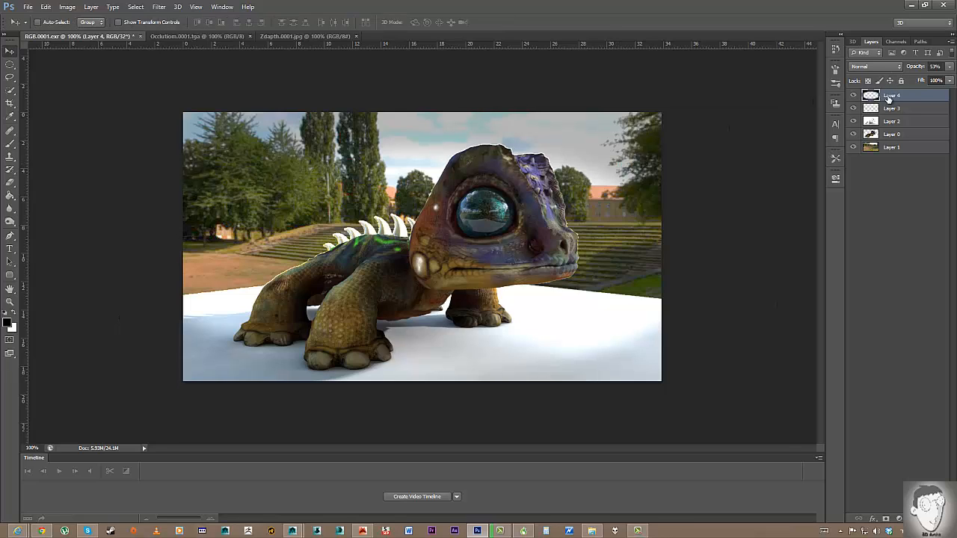
# Raise the vignette opacity to 65% and select Layer 0, the lizard render.
pyautogui.click(948, 67)
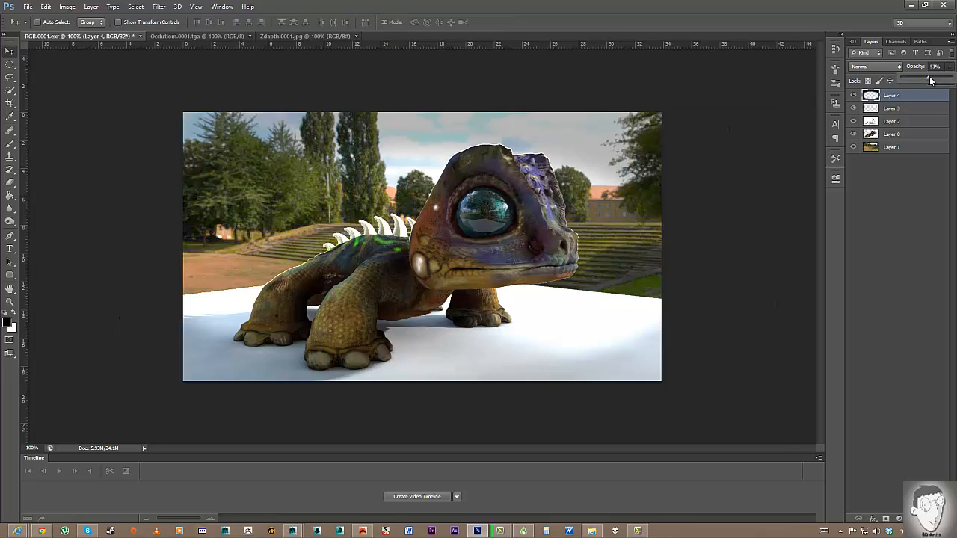
pyautogui.moveTo(934, 80); pyautogui.dragTo(936, 80)
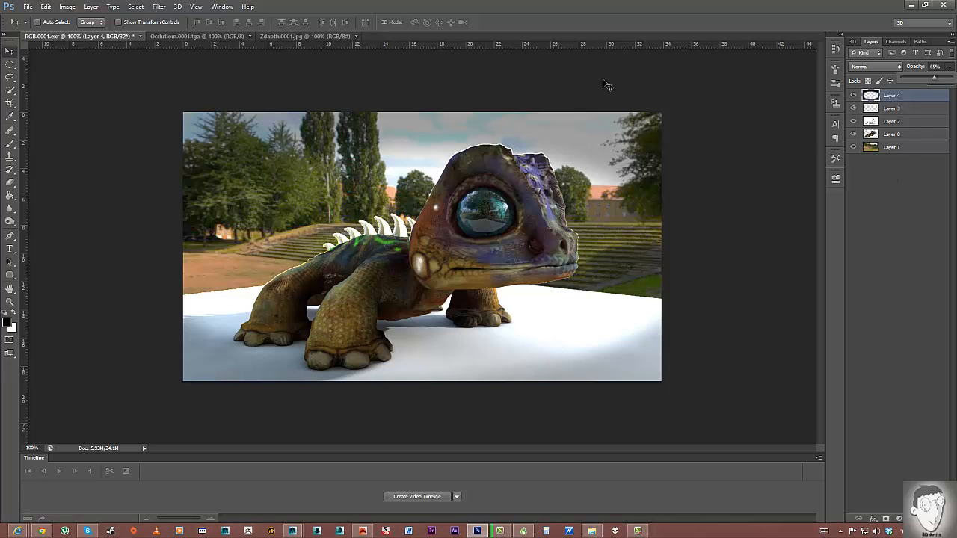
pyautogui.click(889, 110)
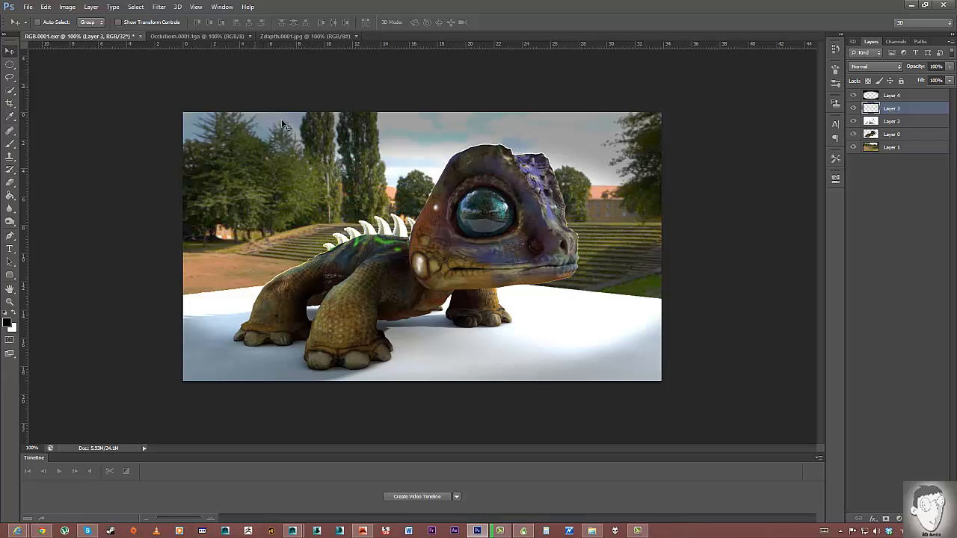
pyautogui.click(904, 135)
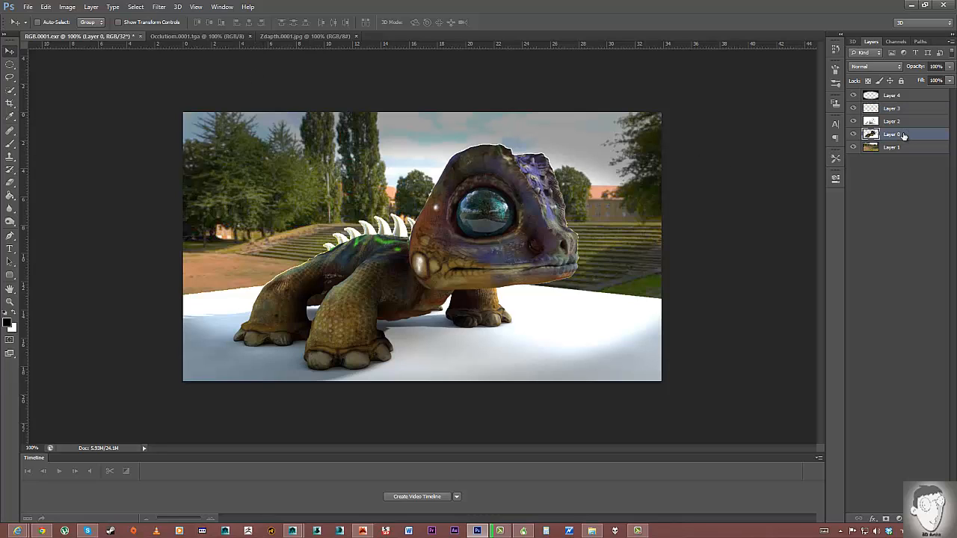
# Merge Layer 0 and Layer 1, then duplicate the merged Layer 0 beneath itself.
pyautogui.keyDown('shift'); pyautogui.click(901, 149); pyautogui.keyUp('shift')
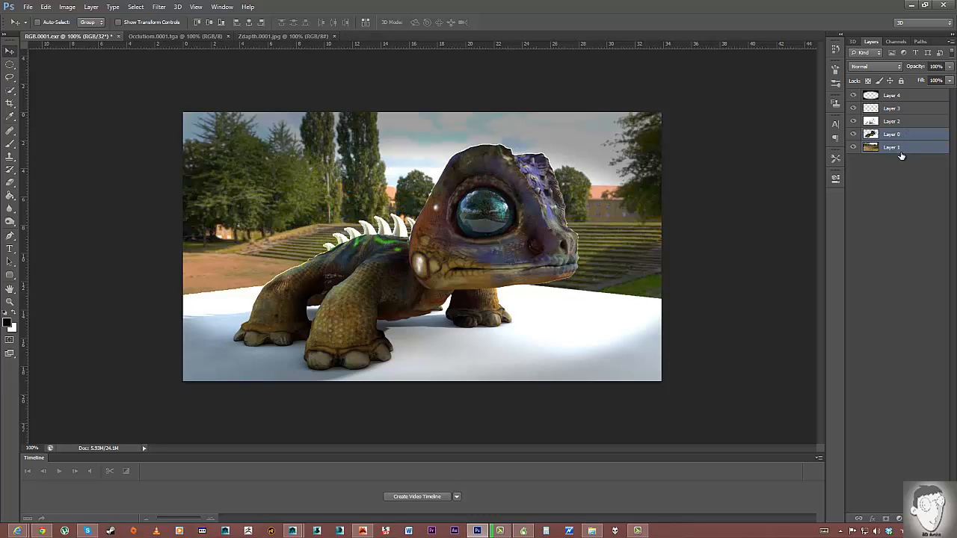
pyautogui.hotkey('ctrl', 'e')
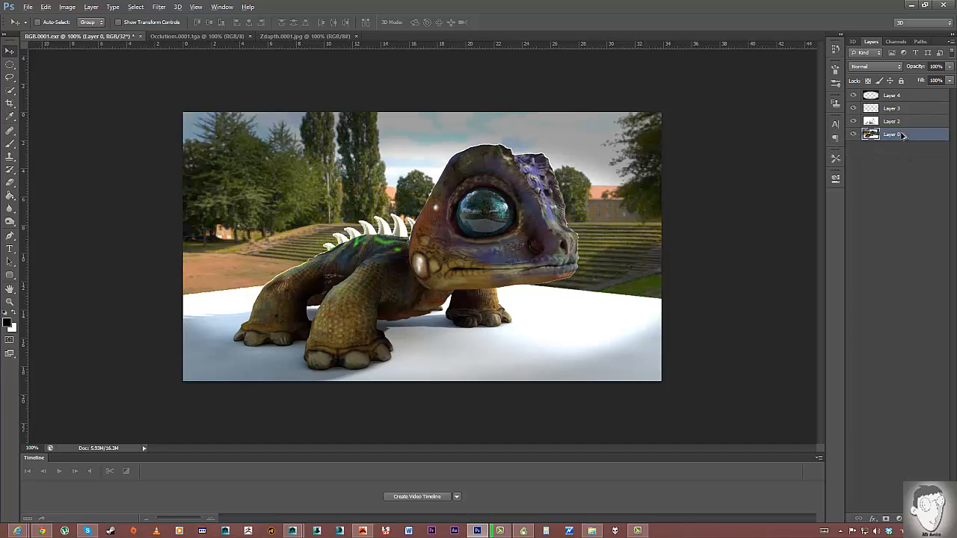
pyautogui.keyDown('alt'); pyautogui.moveTo(903, 135); pyautogui.dragTo(900, 148); pyautogui.keyUp('alt')
pyautogui.click(897, 137)
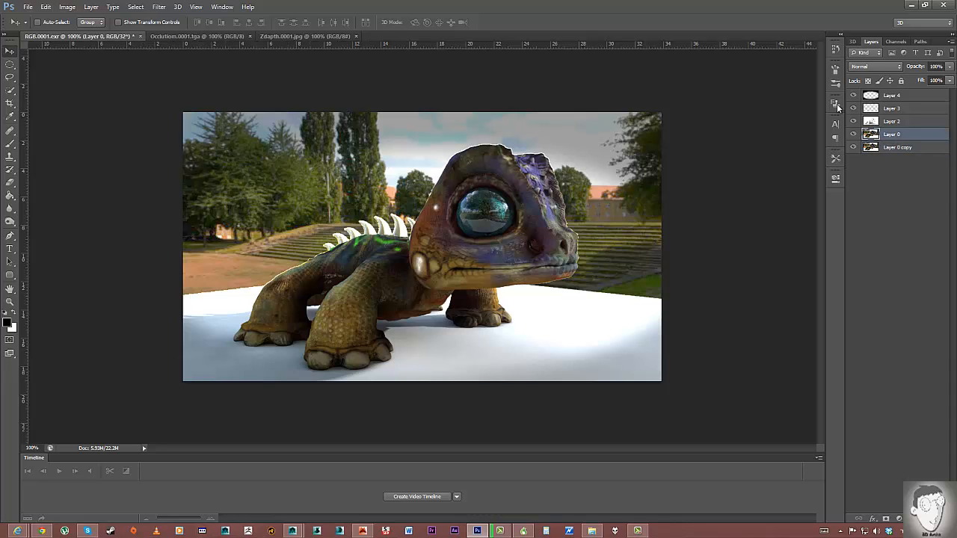
# Select all of the Zdapth.0001.jpg depth map, then return to RGB.0001.exr.
pyautogui.click(280, 36)
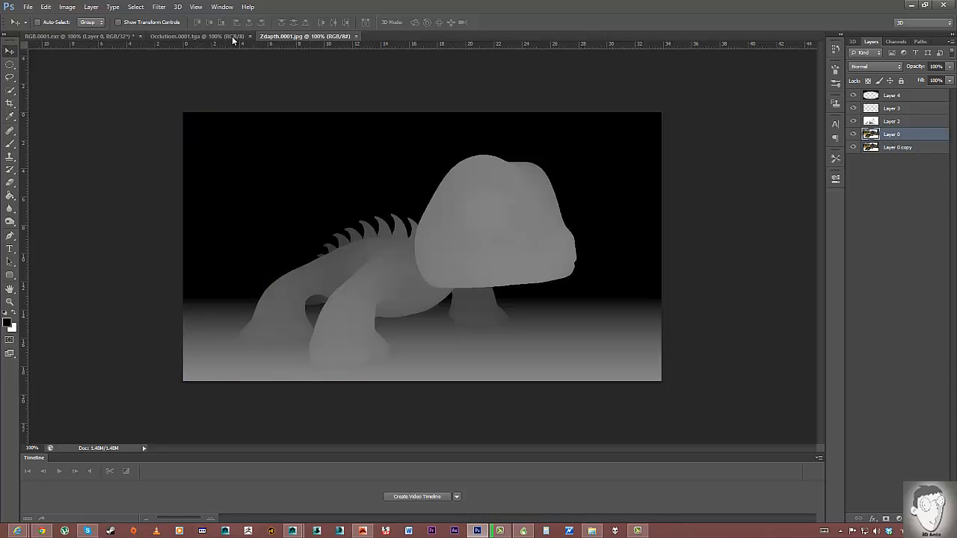
pyautogui.hotkey('ctrl', 'a')
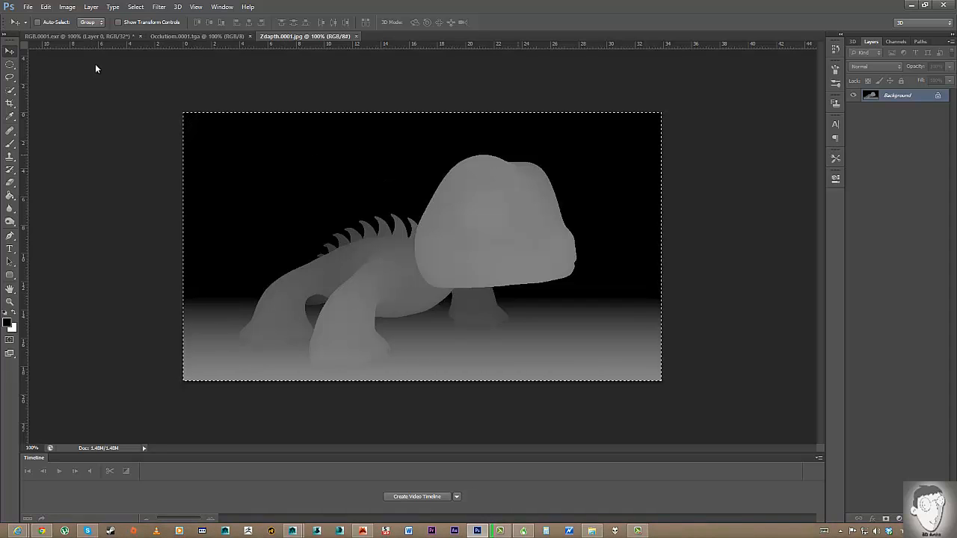
pyautogui.click(63, 38)
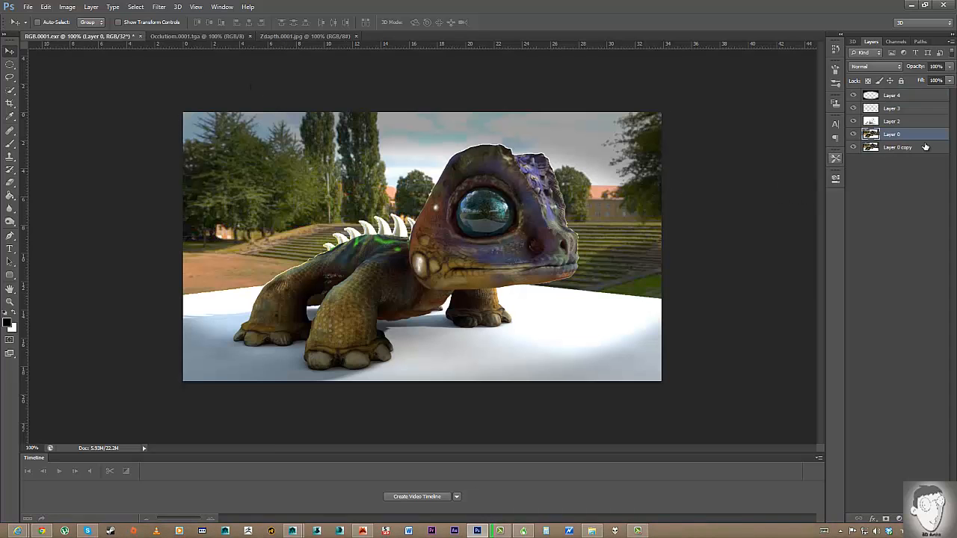
# Add a layer mask to Layer 0 and undo the pasted depth image layer.
pyautogui.click(886, 519)
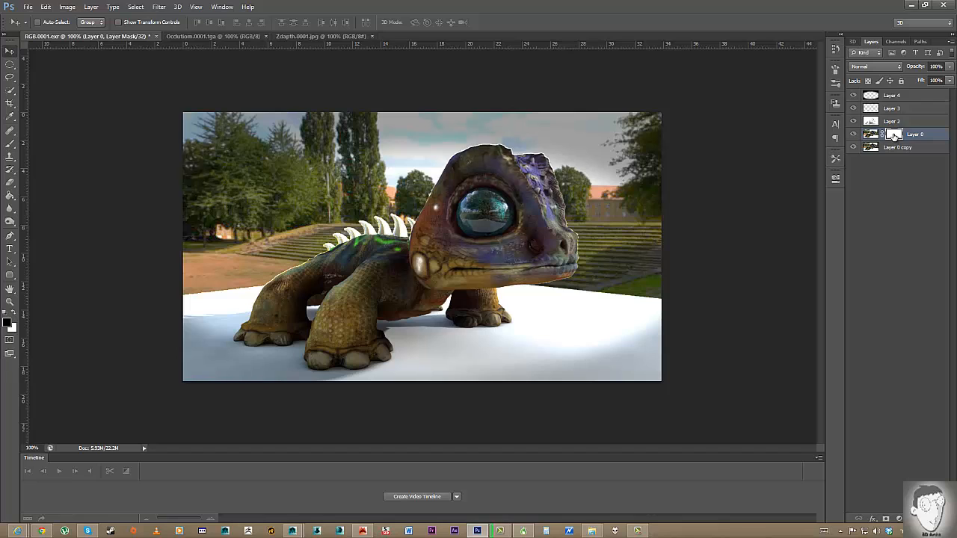
pyautogui.hotkey('ctrl', 'v')
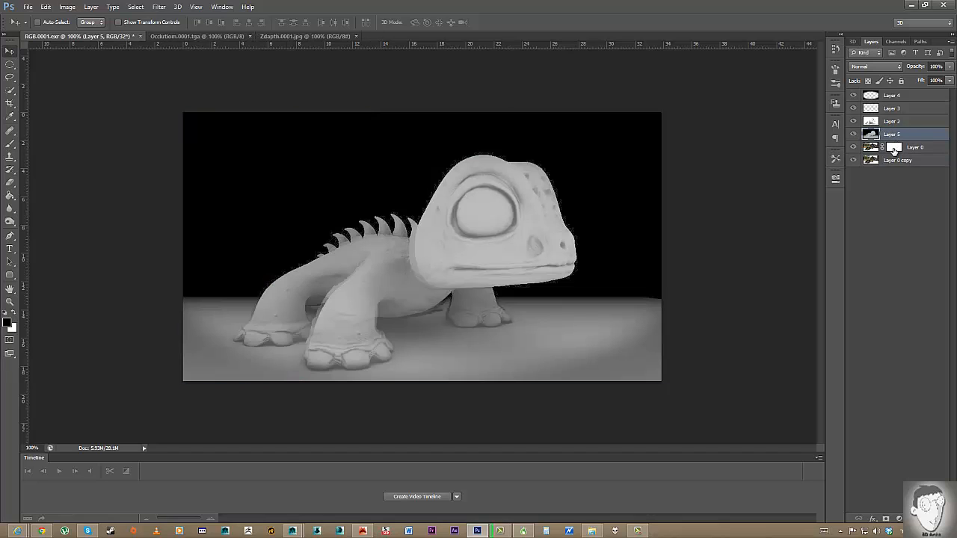
pyautogui.hotkey('ctrl', 'z')
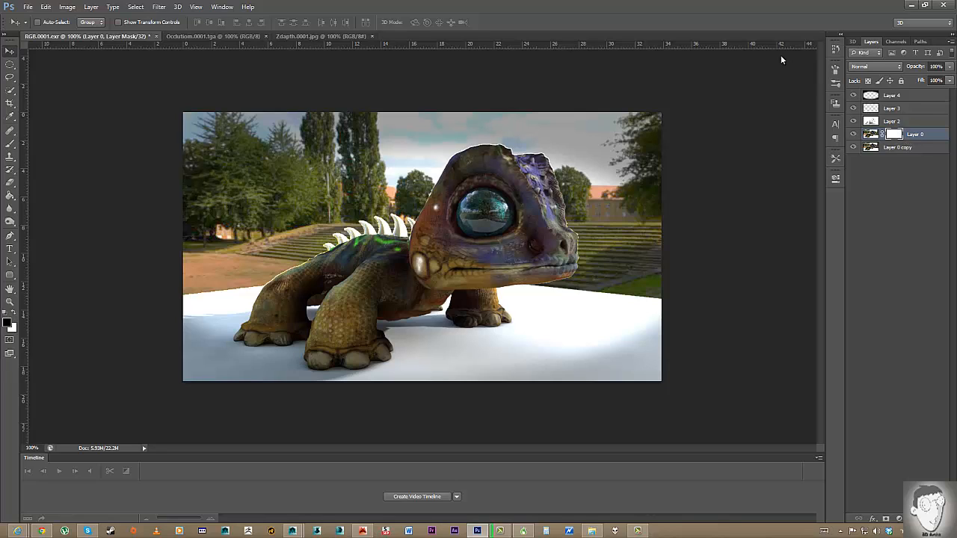
pyautogui.click(896, 41)
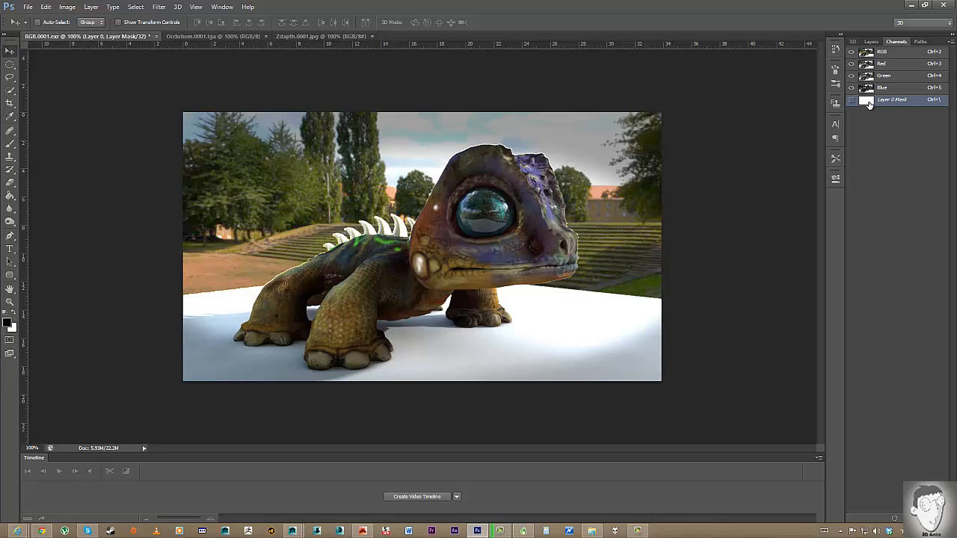
pyautogui.hotkey('ctrl', 'v')
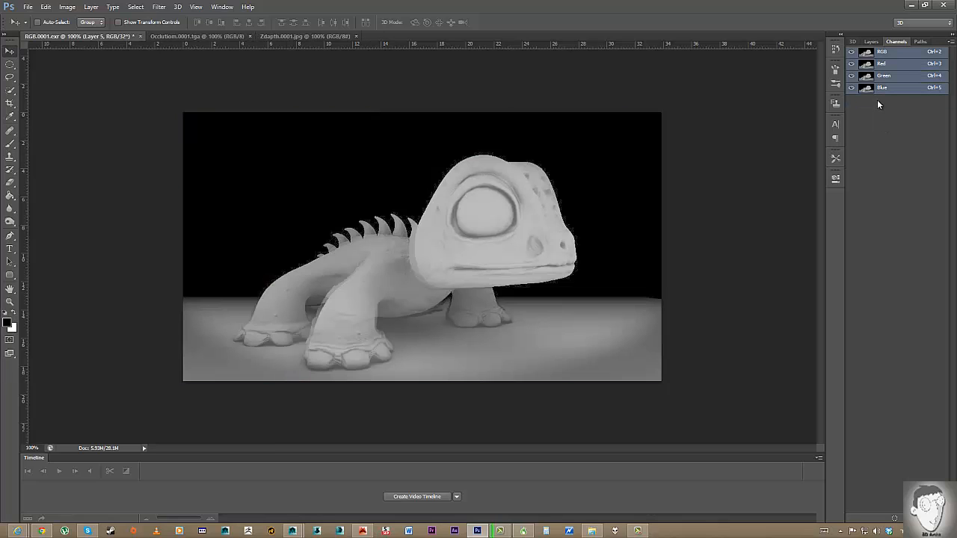
pyautogui.hotkey('ctrl', 'z')
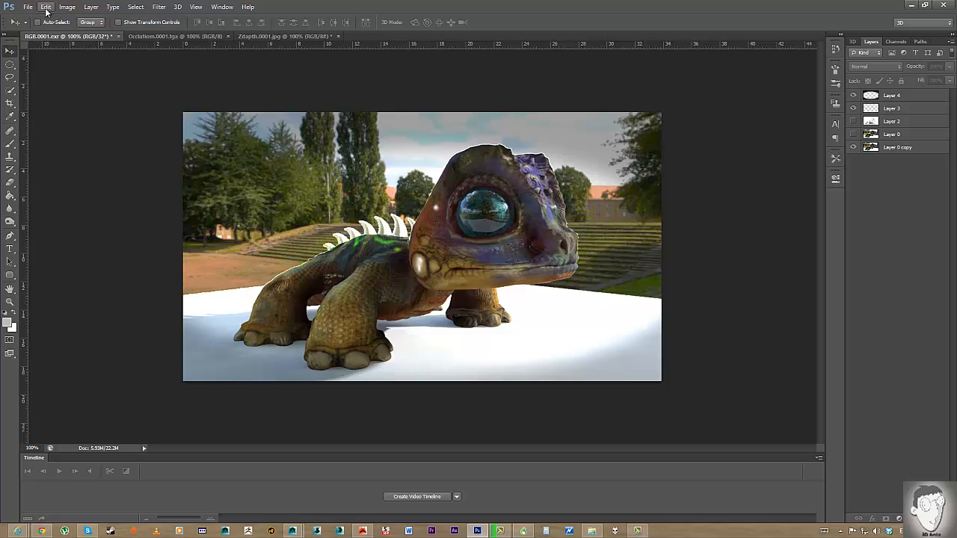
# Convert RGB.0001.exr to 16 Bits/Channel, choosing Don't Merge for the layers.
pyautogui.click(46, 7)
pyautogui.moveTo(131, 17)
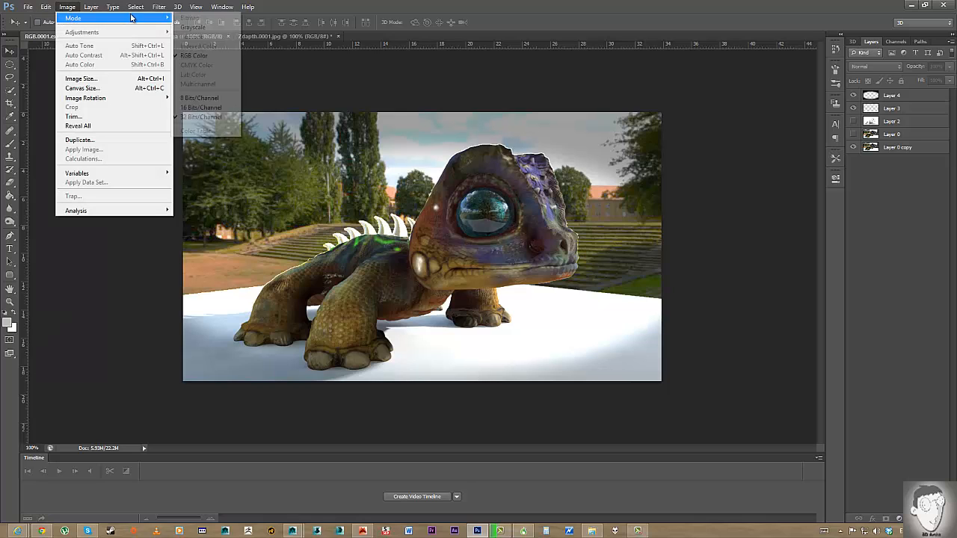
pyautogui.click(200, 107)
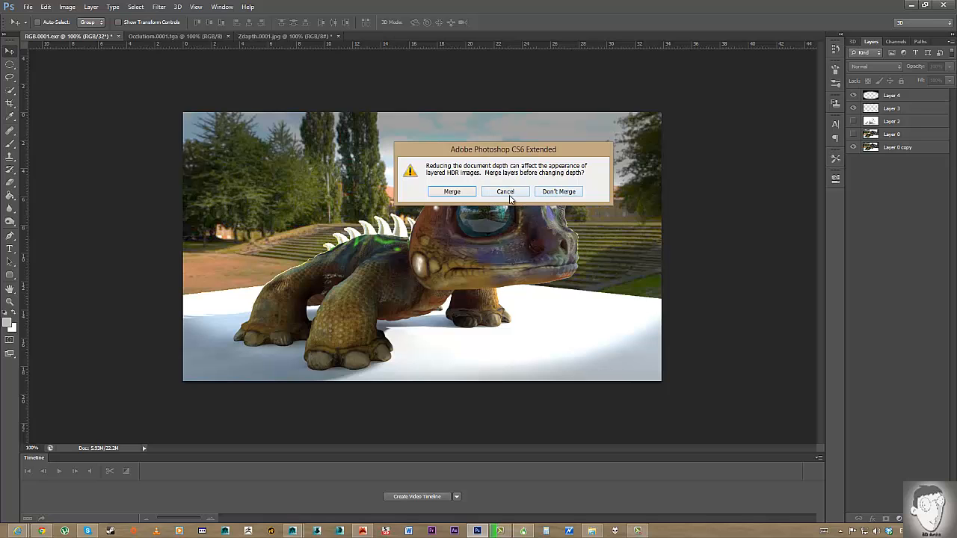
pyautogui.click(550, 196)
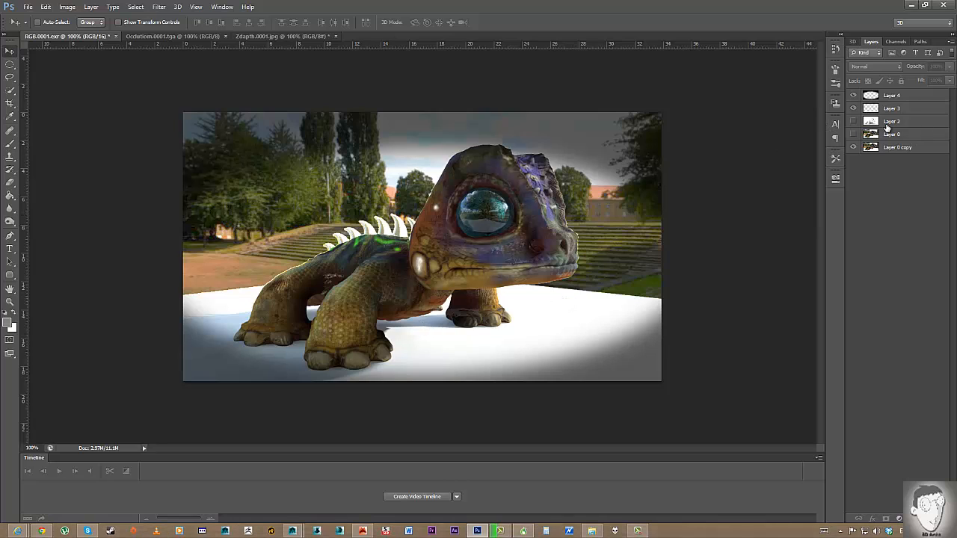
# Switch to the Zdepth depth image and clear its existing selection.
pyautogui.click(299, 35)
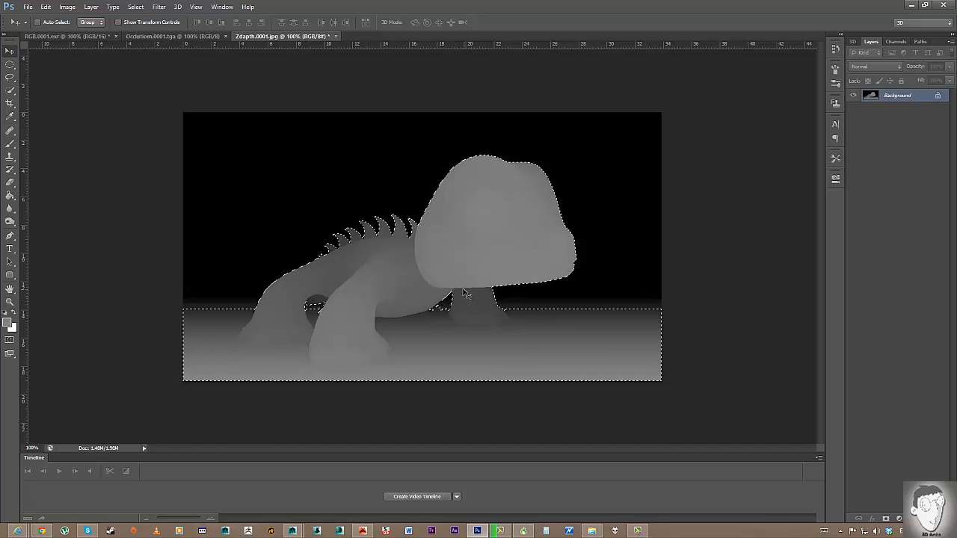
pyautogui.click(93, 35)
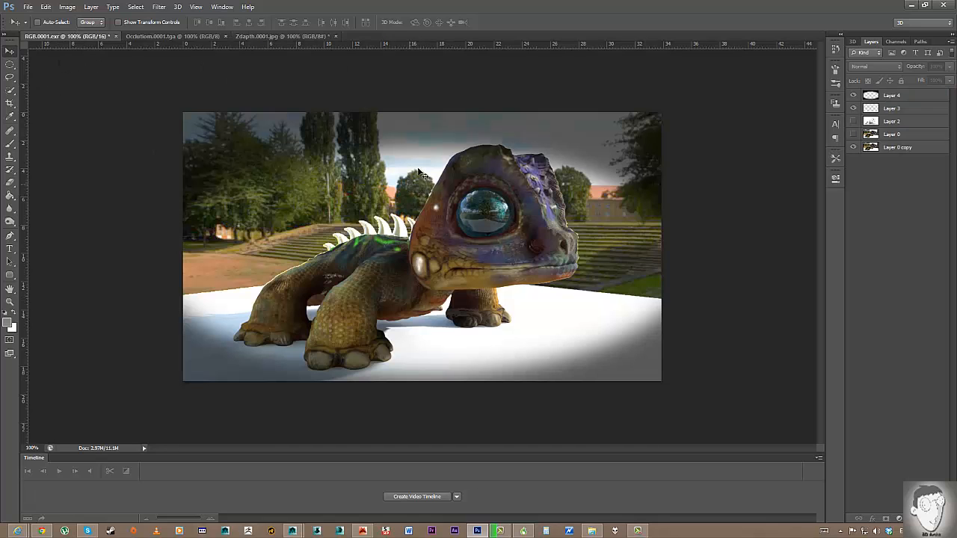
pyautogui.click(282, 36)
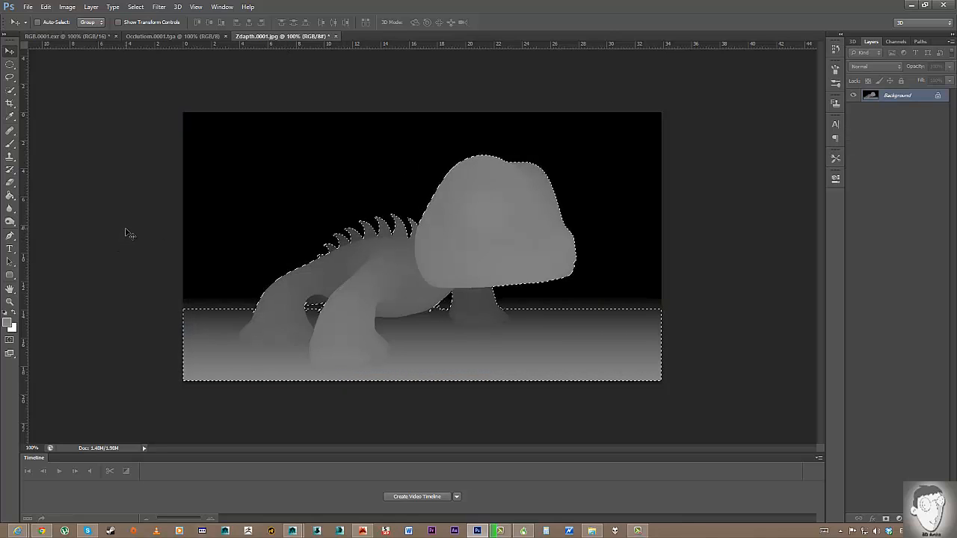
pyautogui.hotkey('ctrl', 'd')
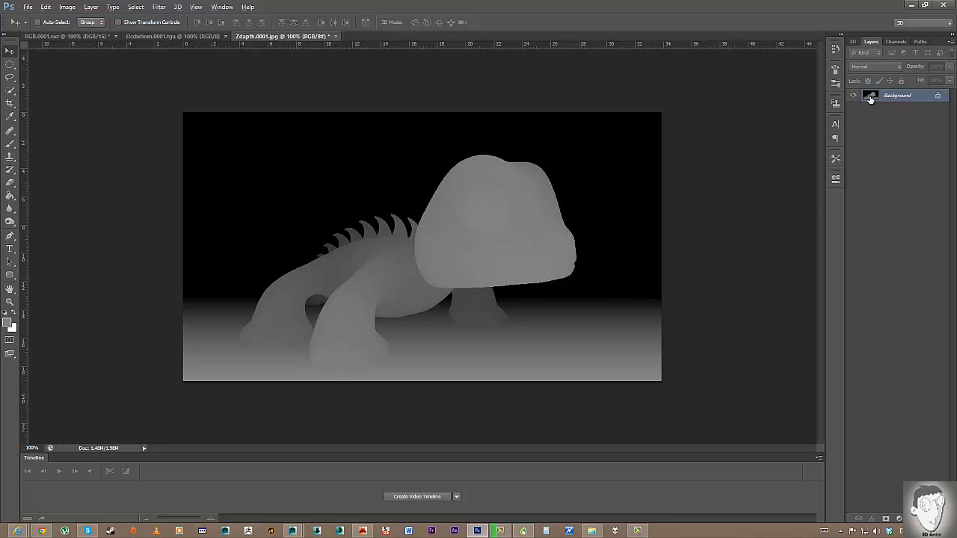
# Select the lizard and floor with Color Range, then return to the RGB composite.
pyautogui.press('alt')
pyautogui.press('alt')
pyautogui.click(135, 7)
pyautogui.click(153, 93)
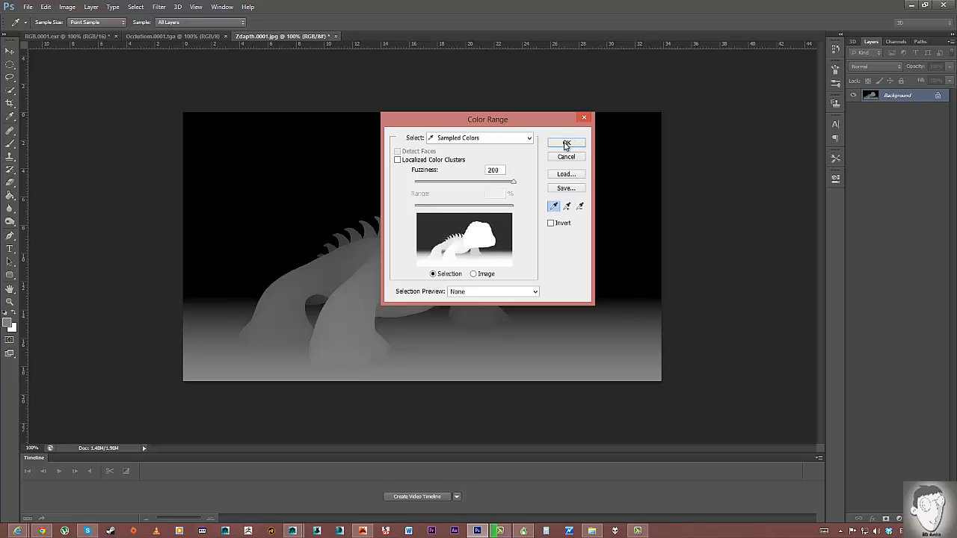
pyautogui.click(566, 143)
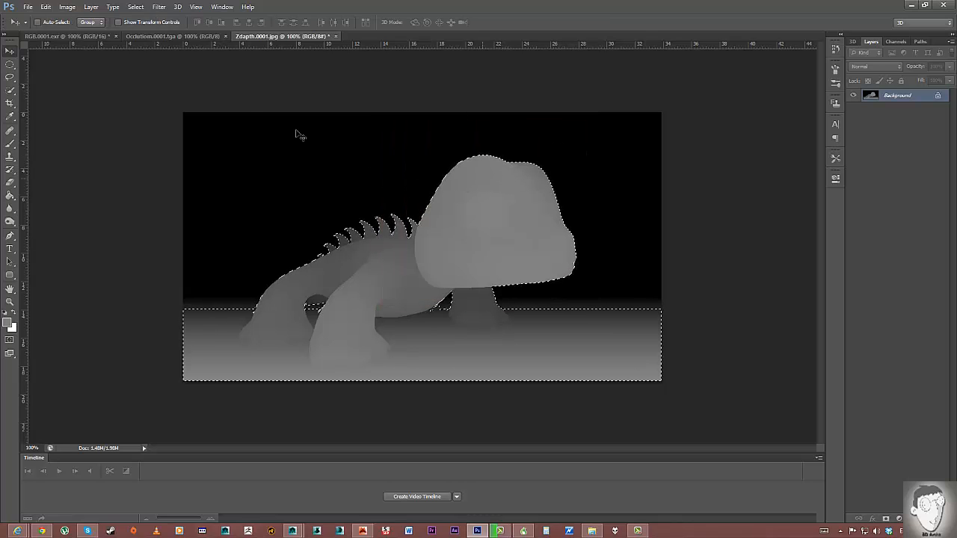
pyautogui.click(54, 37)
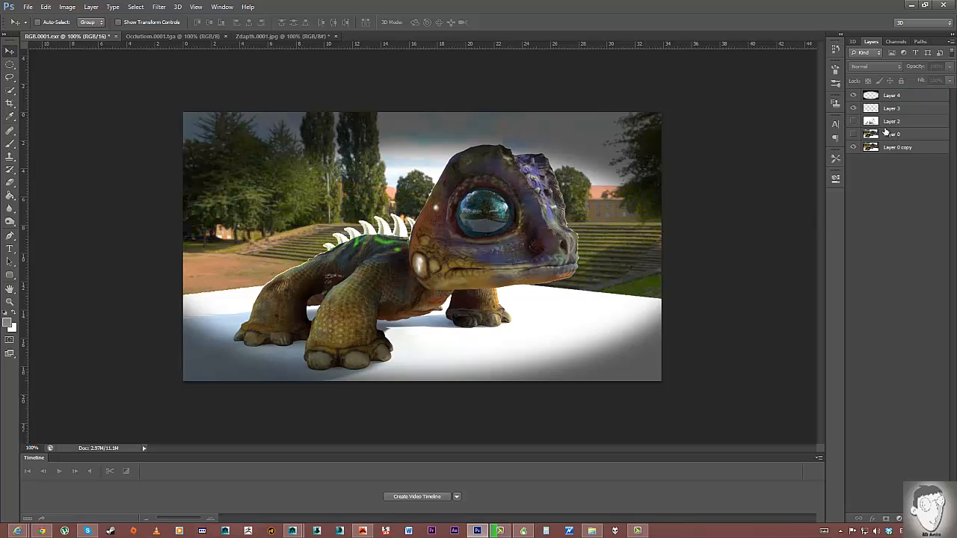
# Paste the depth selection into new Layer 5, mask Layer 0 from it, then delete Layer 5.
pyautogui.click(926, 518)
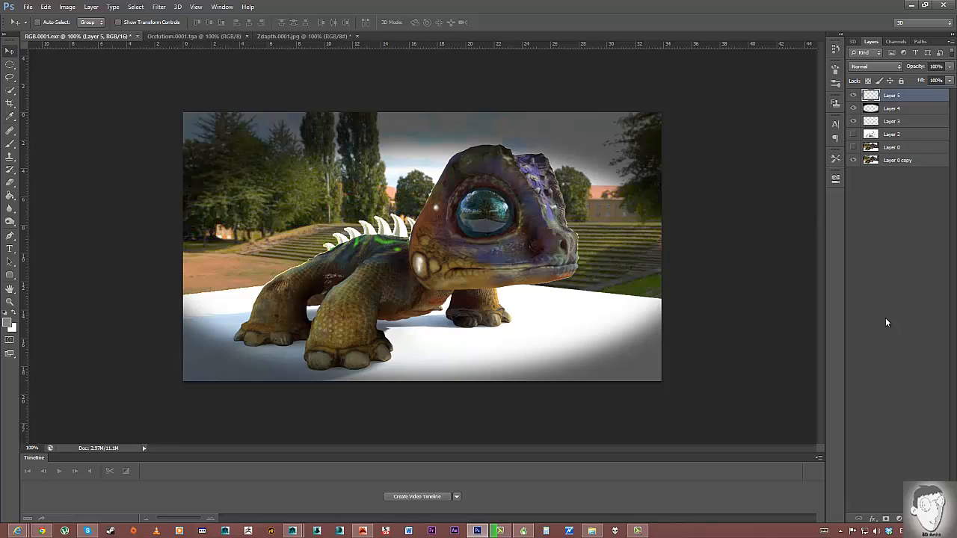
pyautogui.hotkey('ctrl', 'v')
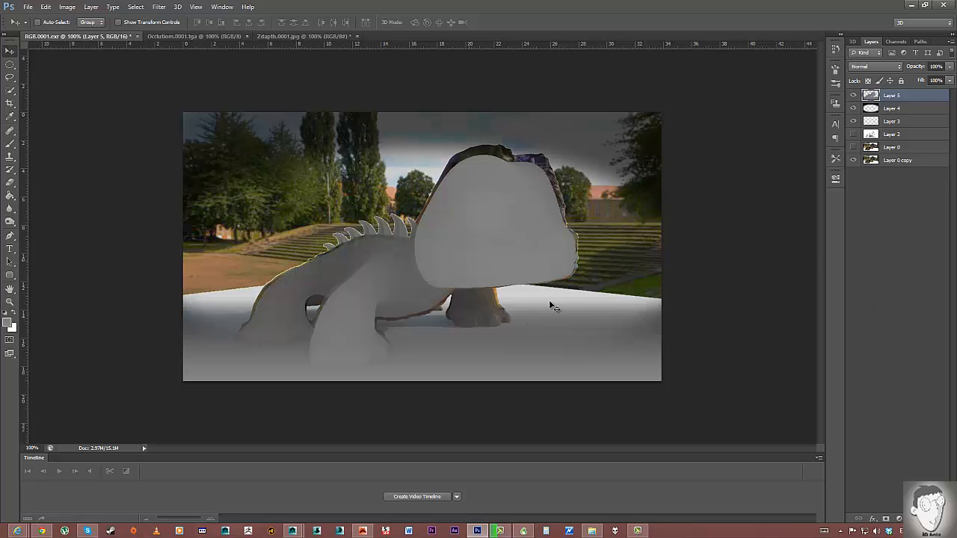
pyautogui.press('alt')
pyautogui.keyDown('ctrl'); pyautogui.click(872, 95); pyautogui.keyUp('ctrl')
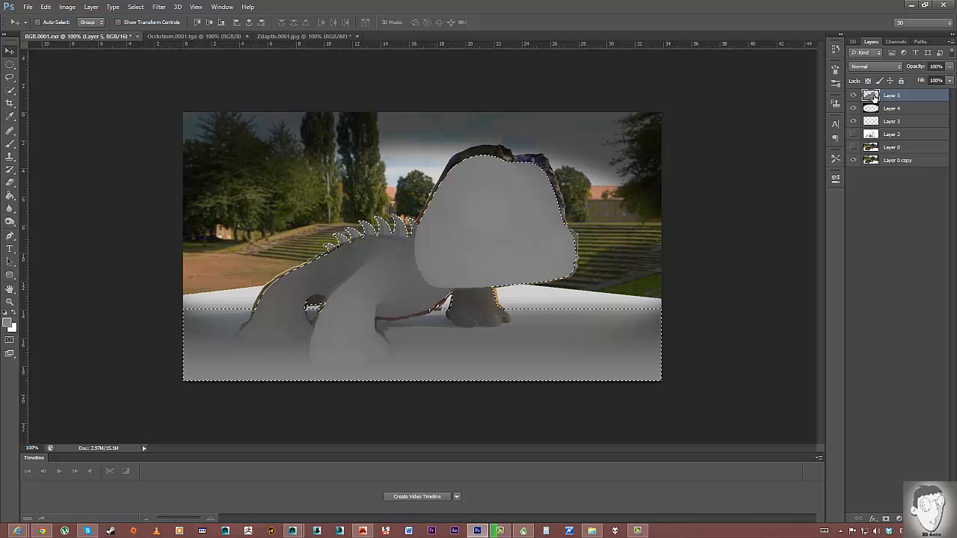
pyautogui.click(893, 148)
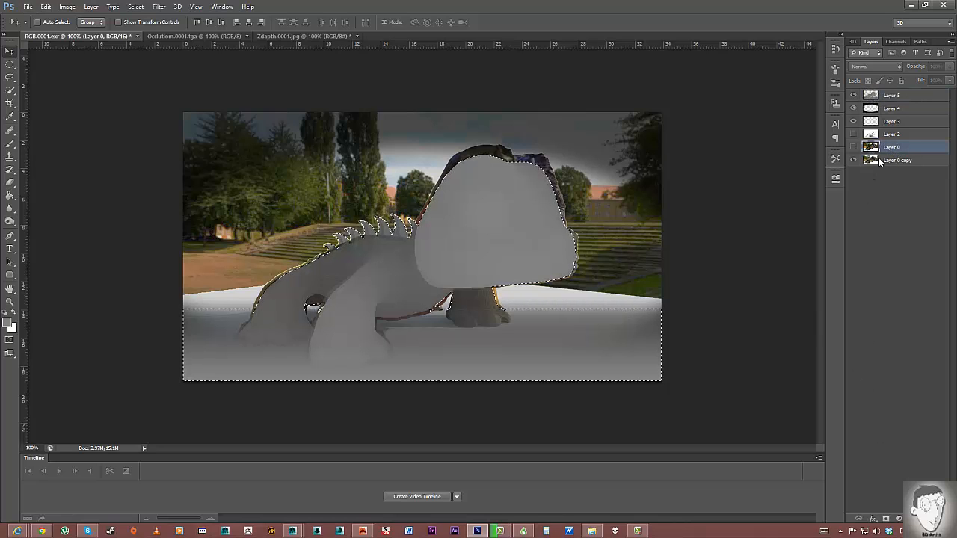
pyautogui.click(885, 522)
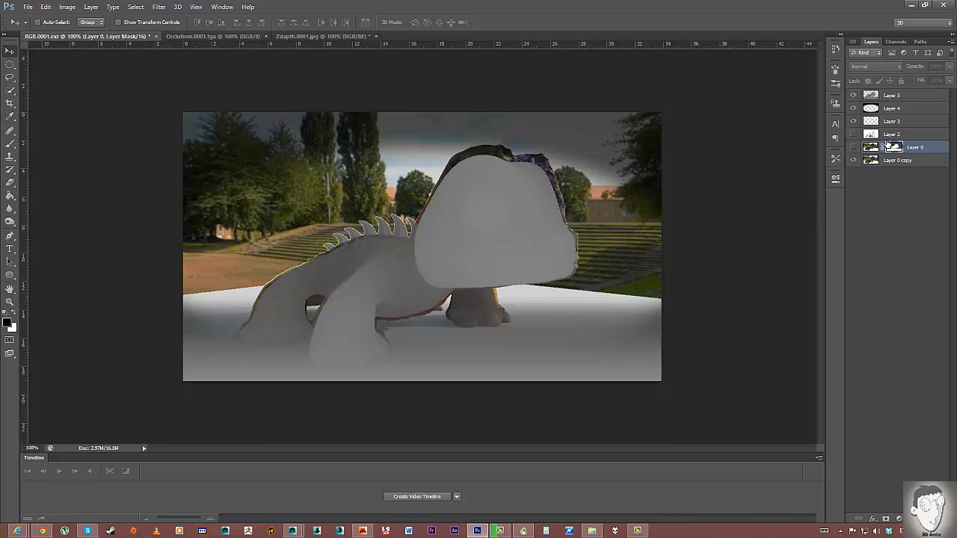
pyautogui.click(853, 96)
pyautogui.moveTo(893, 99); pyautogui.dragTo(940, 519)
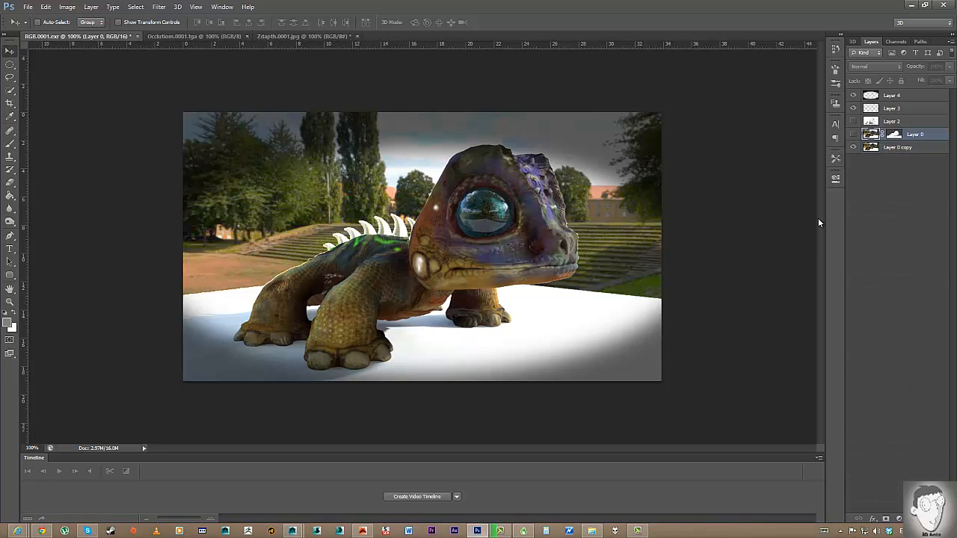
# Show the masked Layer 0 and turn Layer 0 copy back on behind it.
pyautogui.click(854, 147)
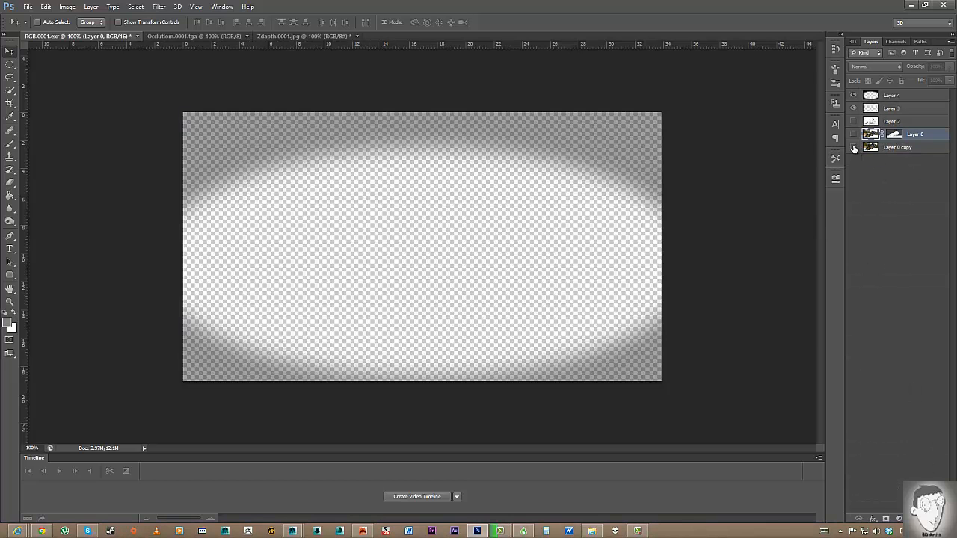
pyautogui.click(854, 135)
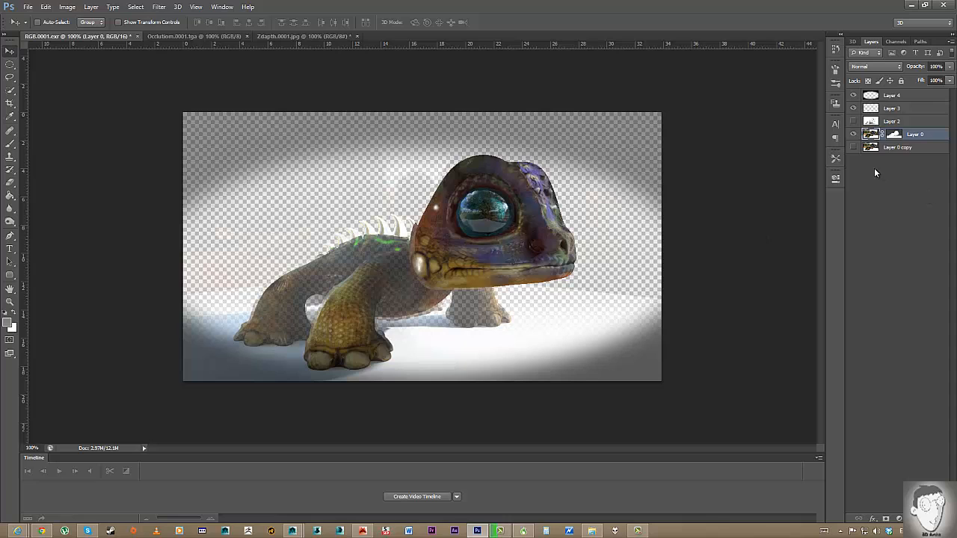
pyautogui.click(854, 148)
pyautogui.click(855, 148)
pyautogui.click(855, 148)
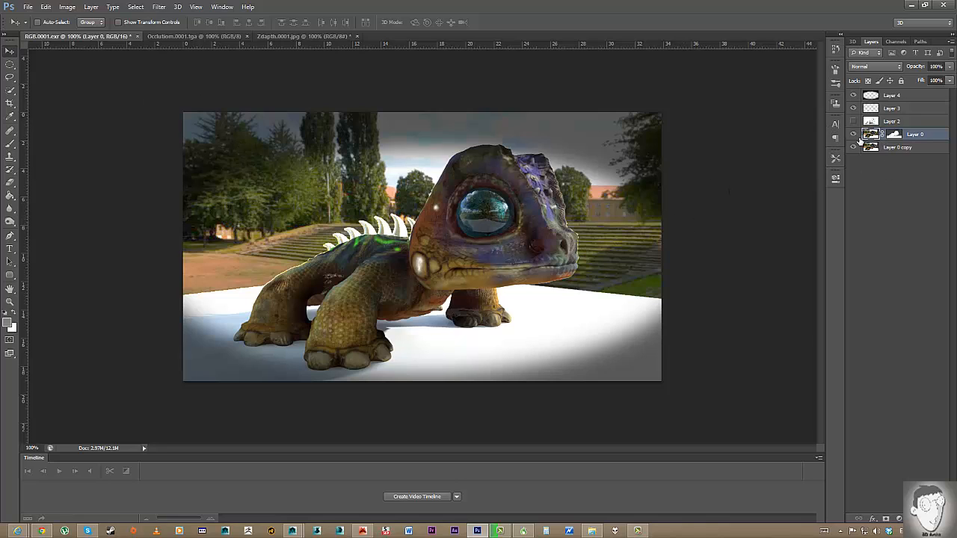
# Apply Lens Blur to Layer 0 with focal distance 139, iris radius 15 and lowered highlight brightness.
pyautogui.click(159, 6)
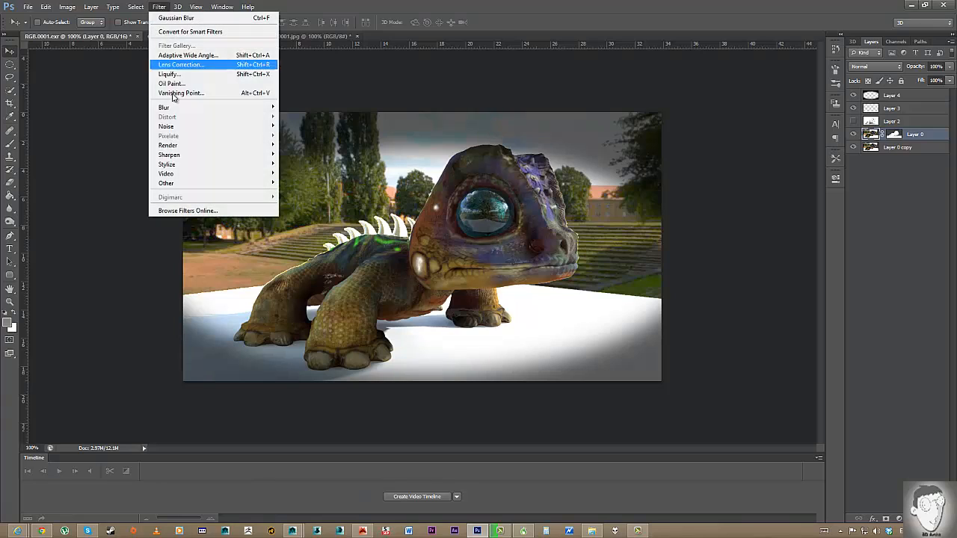
pyautogui.moveTo(188, 107)
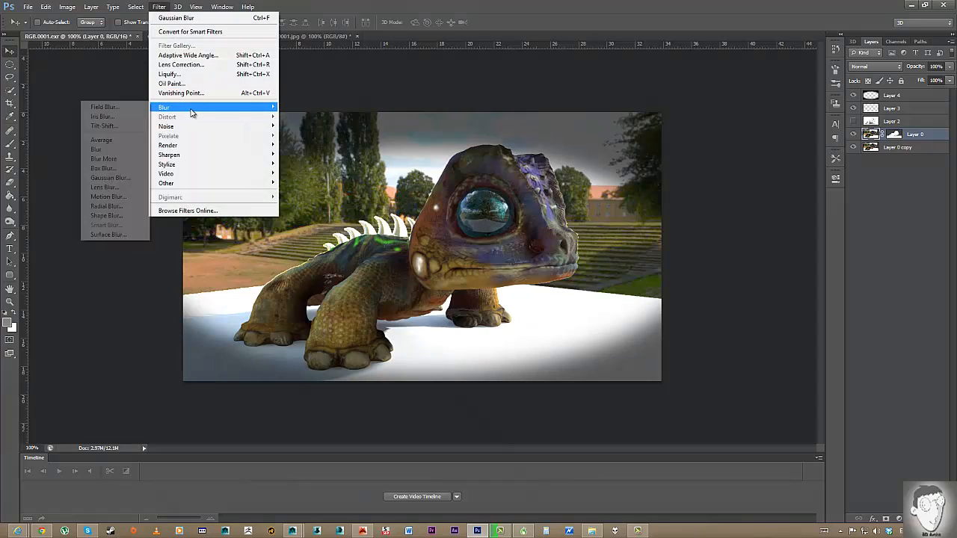
pyautogui.click(129, 192)
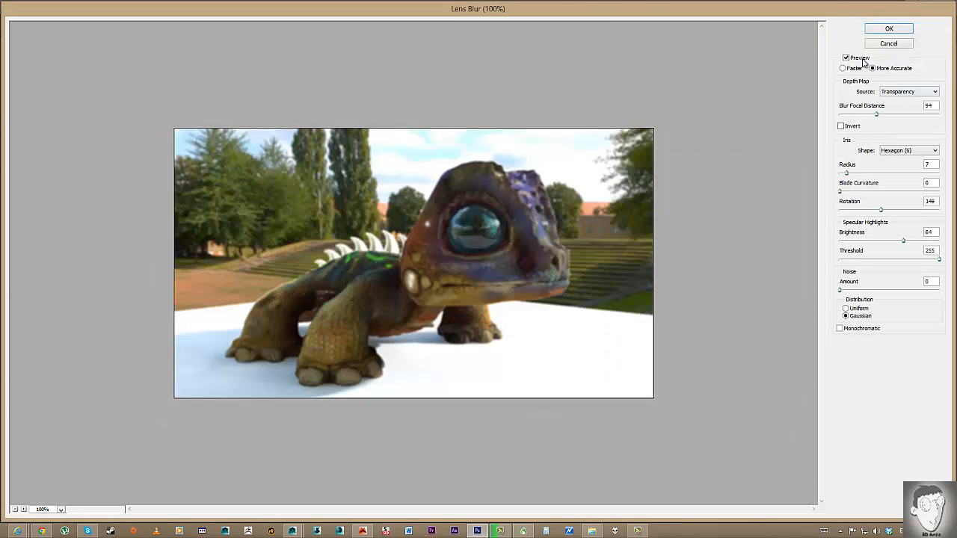
pyautogui.moveTo(876, 115); pyautogui.dragTo(887, 115)
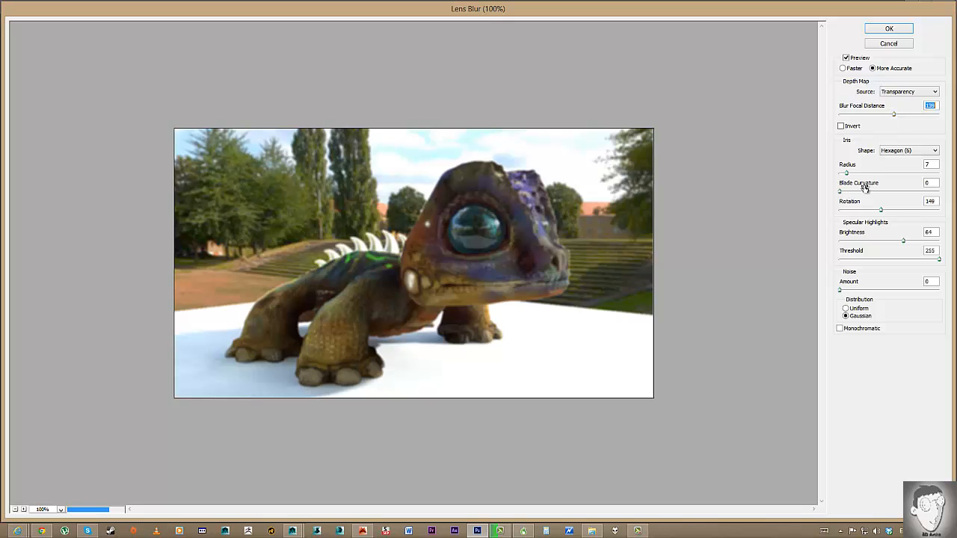
pyautogui.moveTo(849, 173); pyautogui.dragTo(872, 194)
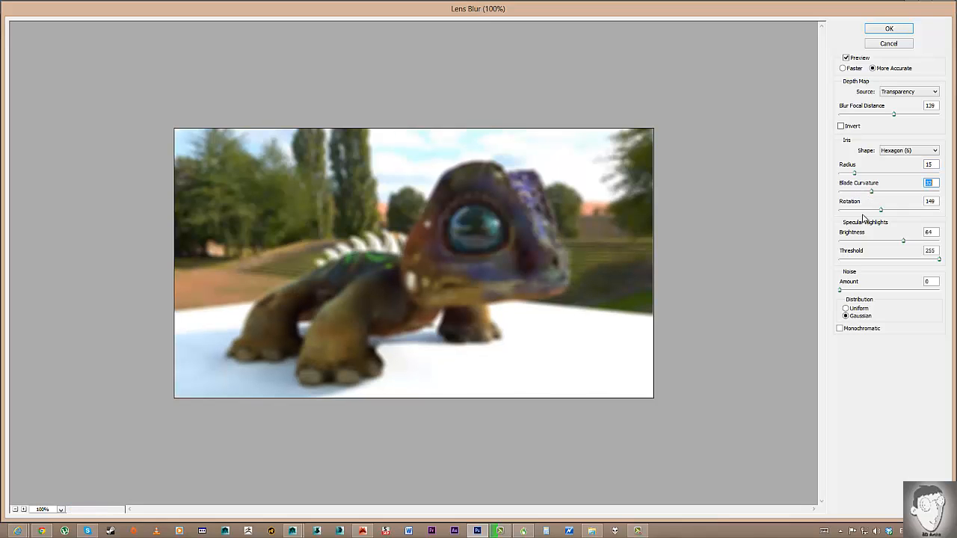
pyautogui.moveTo(895, 241); pyautogui.dragTo(883, 241)
pyautogui.click(889, 28)
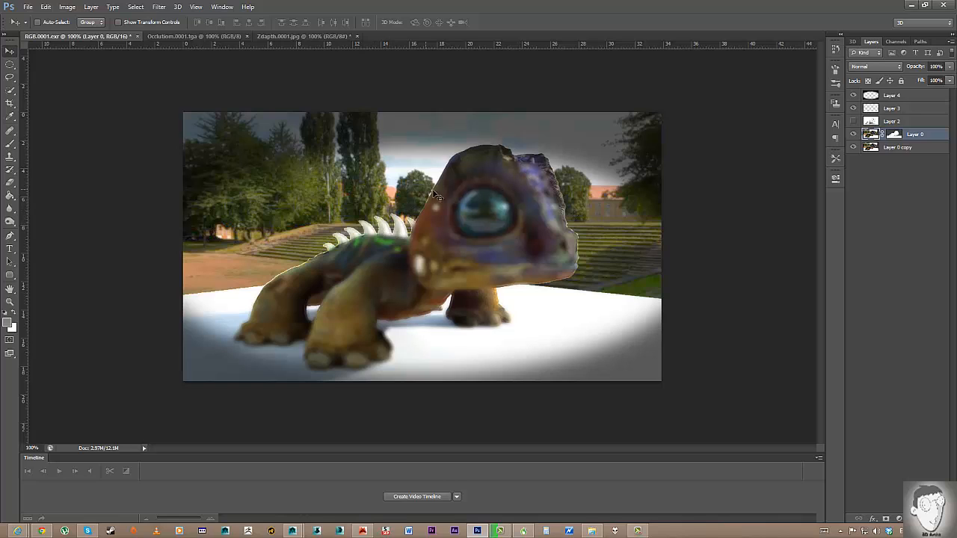
# Invert Layer 0's mask so only the park background blurs, and make shadow Layer 2 visible.
pyautogui.click(895, 136)
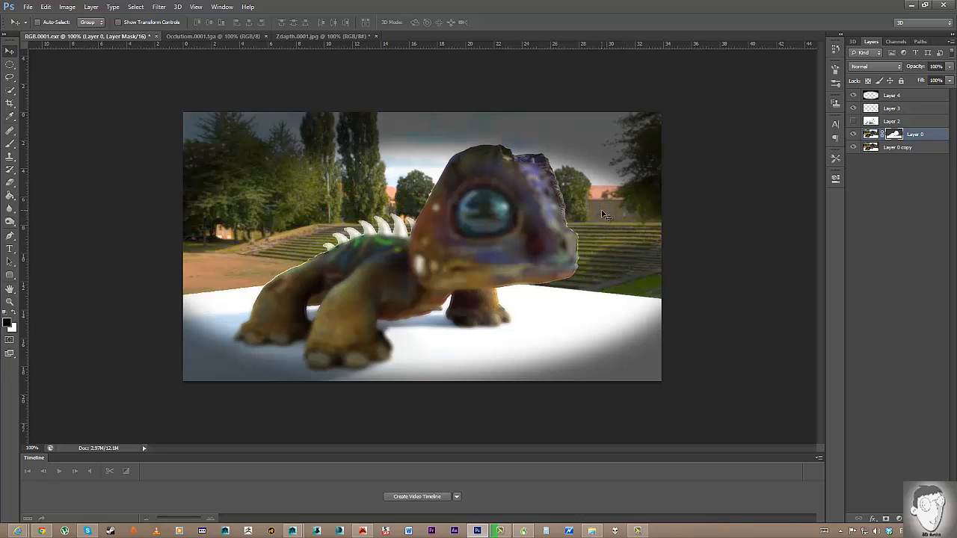
pyautogui.hotkey('ctrl', 'i')
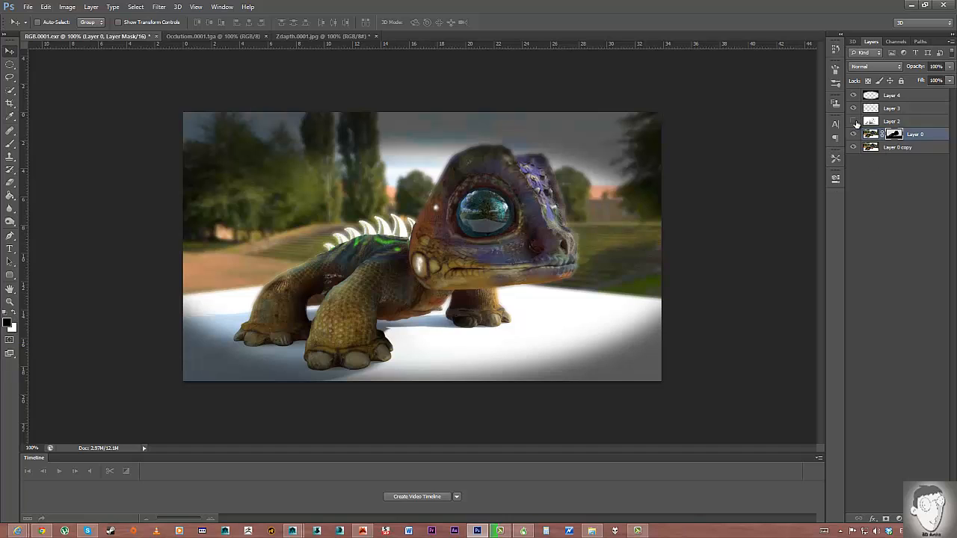
pyautogui.click(853, 121)
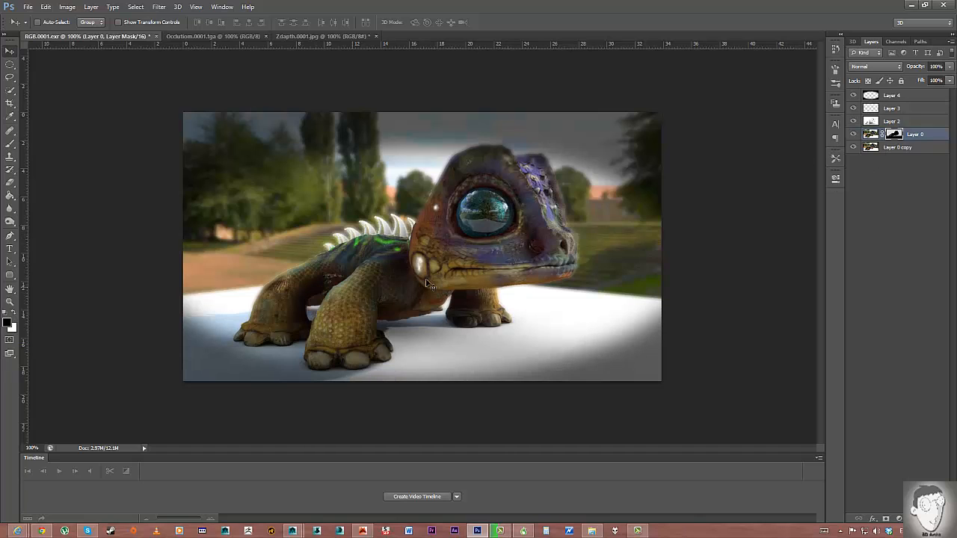